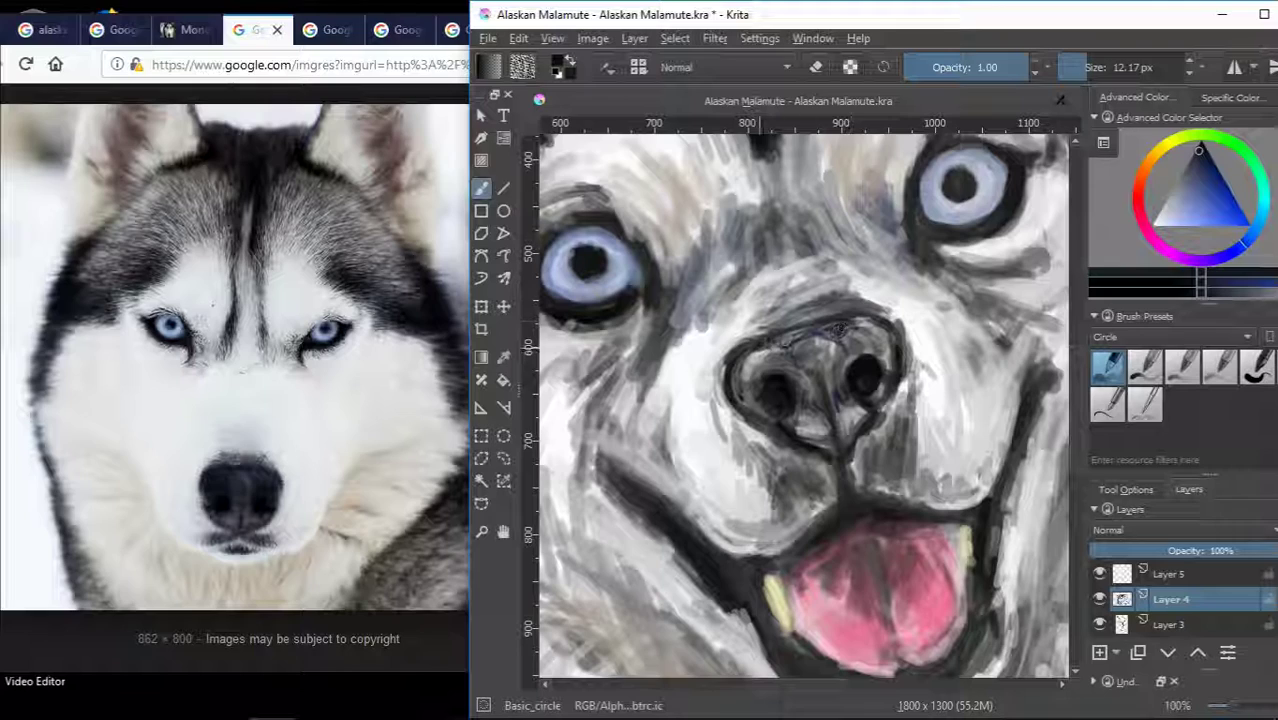
Darken the nose's upper-left edge and repaint the right nostril darker and rounder.
left_click_drag(760, 350, 783, 340)
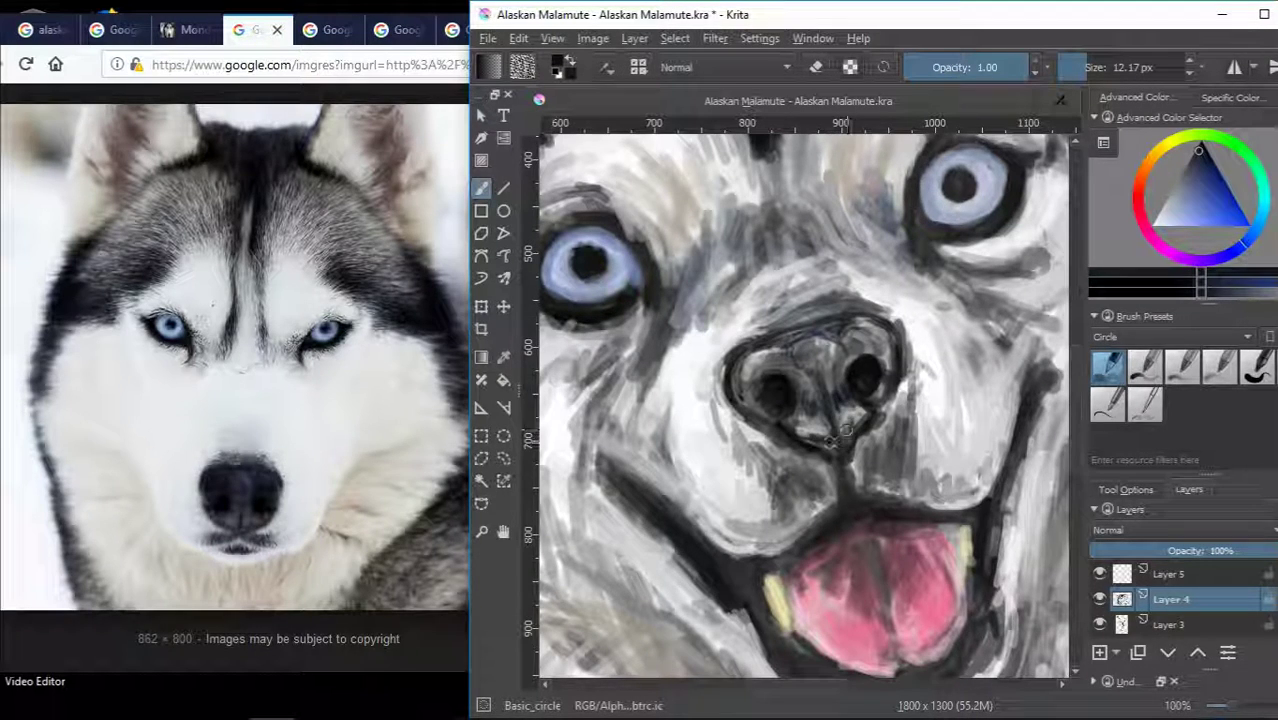
key("plus")
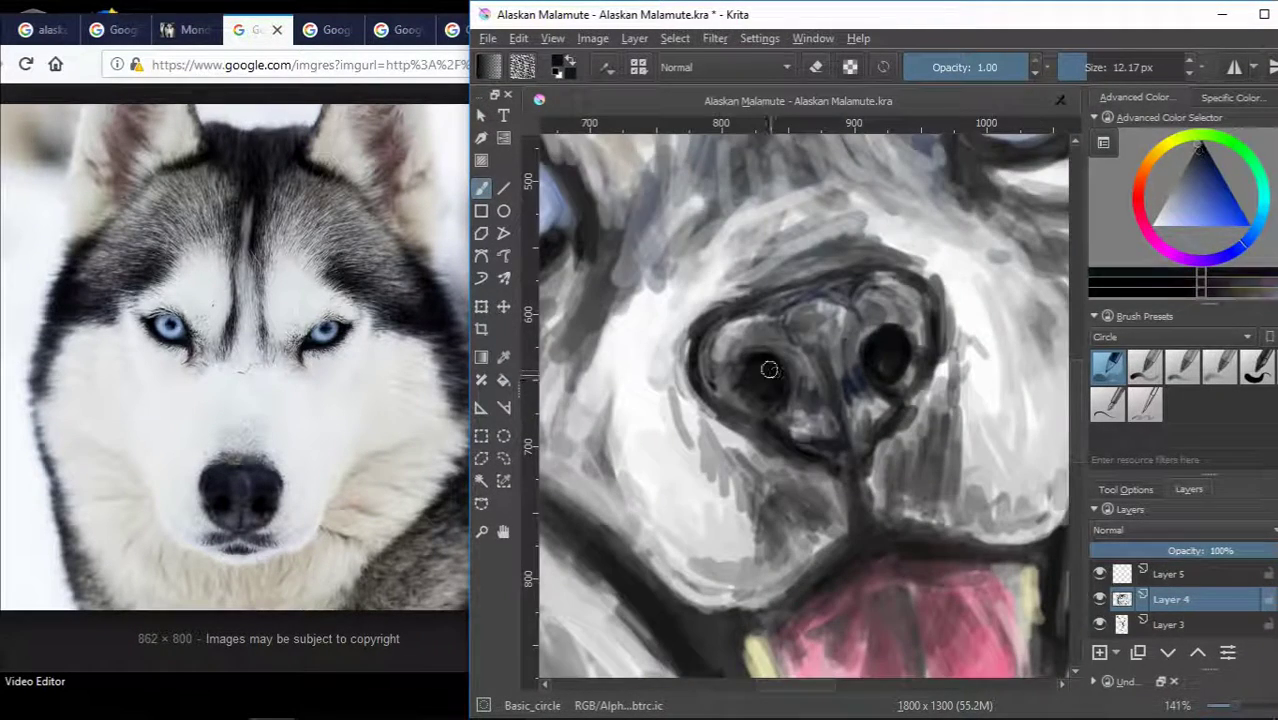
left_click_drag(880, 330, 871, 386)
Browse the malamute reference tabs and bring up the blue-eyed husky close-up.
left_click(330, 28)
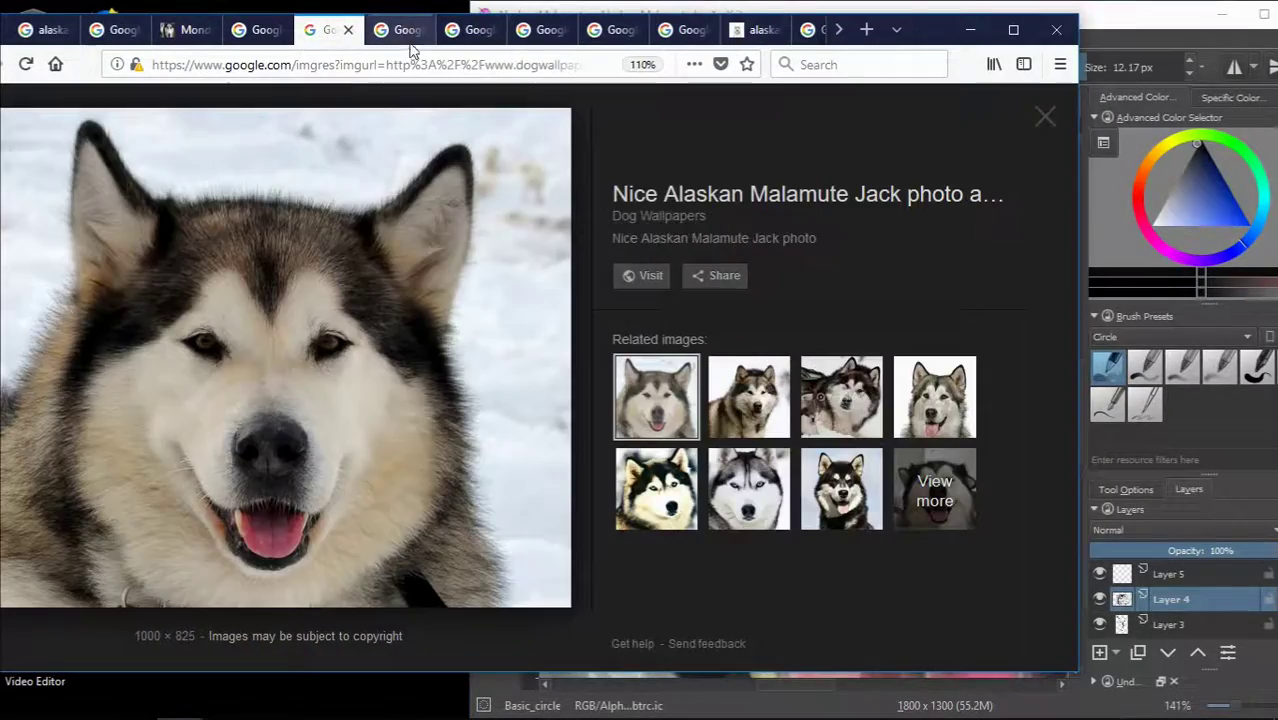
left_click(470, 29)
left_click(540, 29)
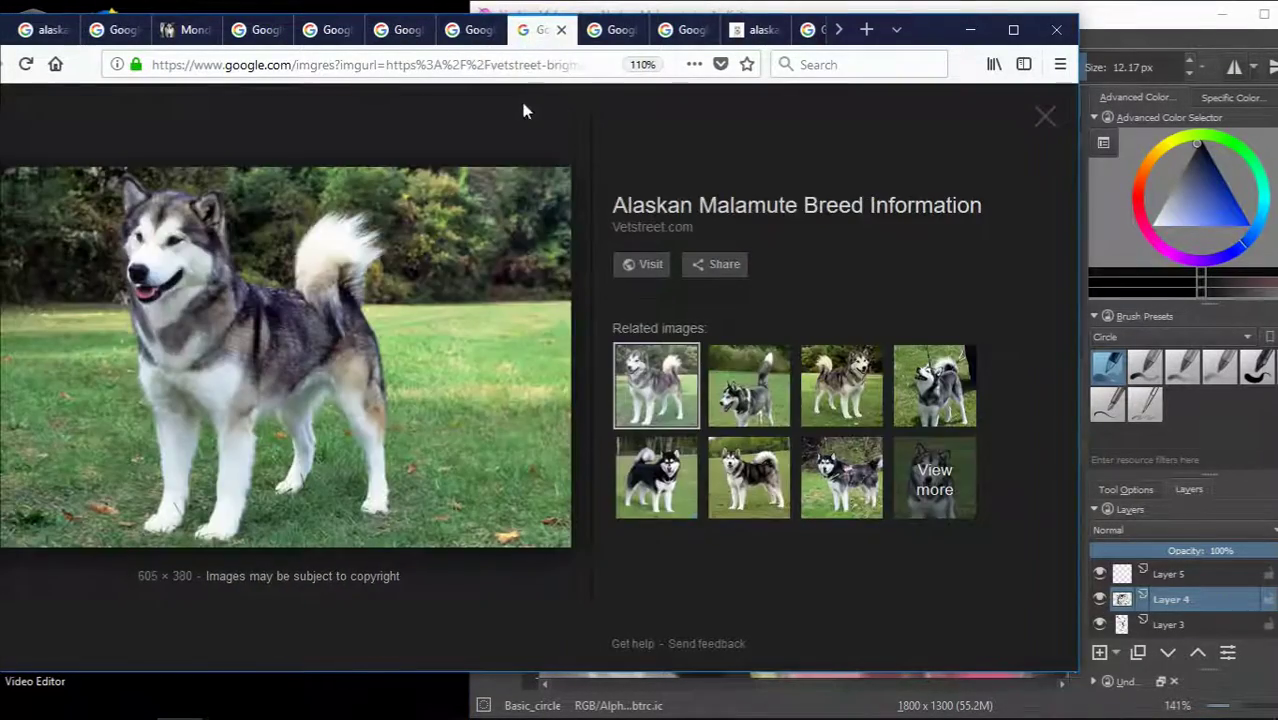
left_click(45, 29)
left_click(115, 29)
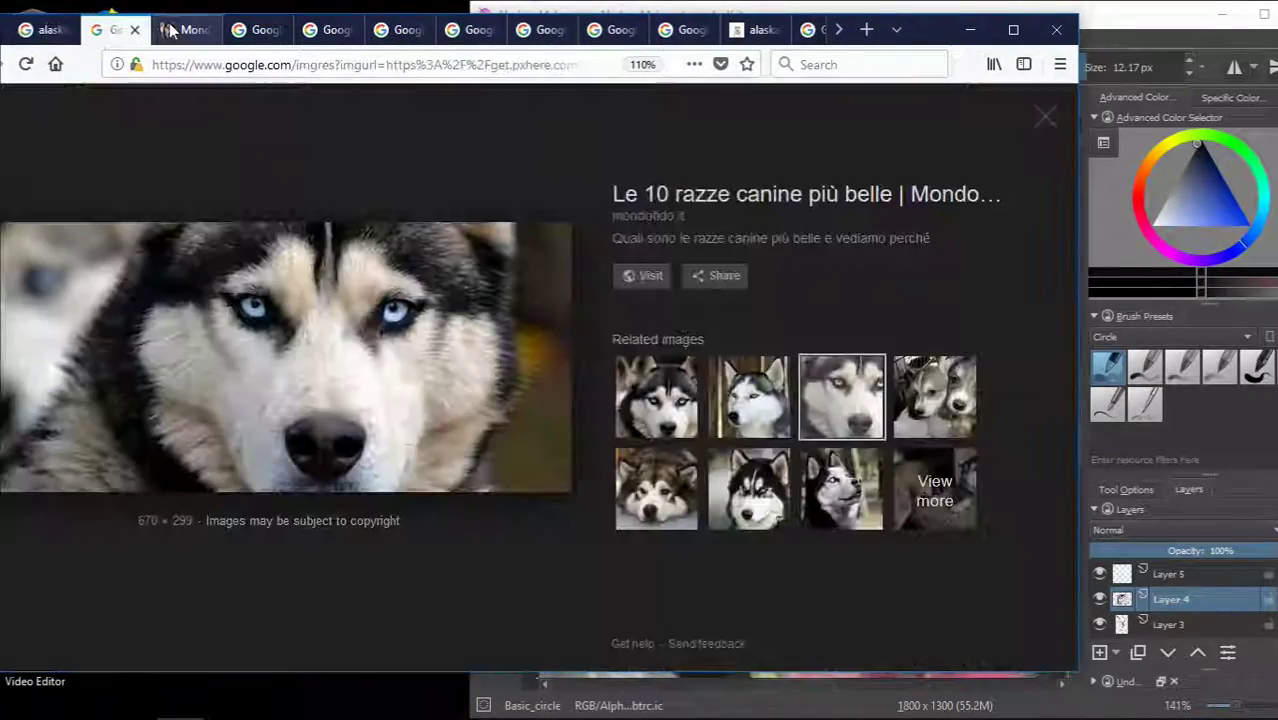
Back in Krita, pick a dark brown painting colour.
left_click(1131, 29)
left_click(1148, 180)
left_click(1219, 168)
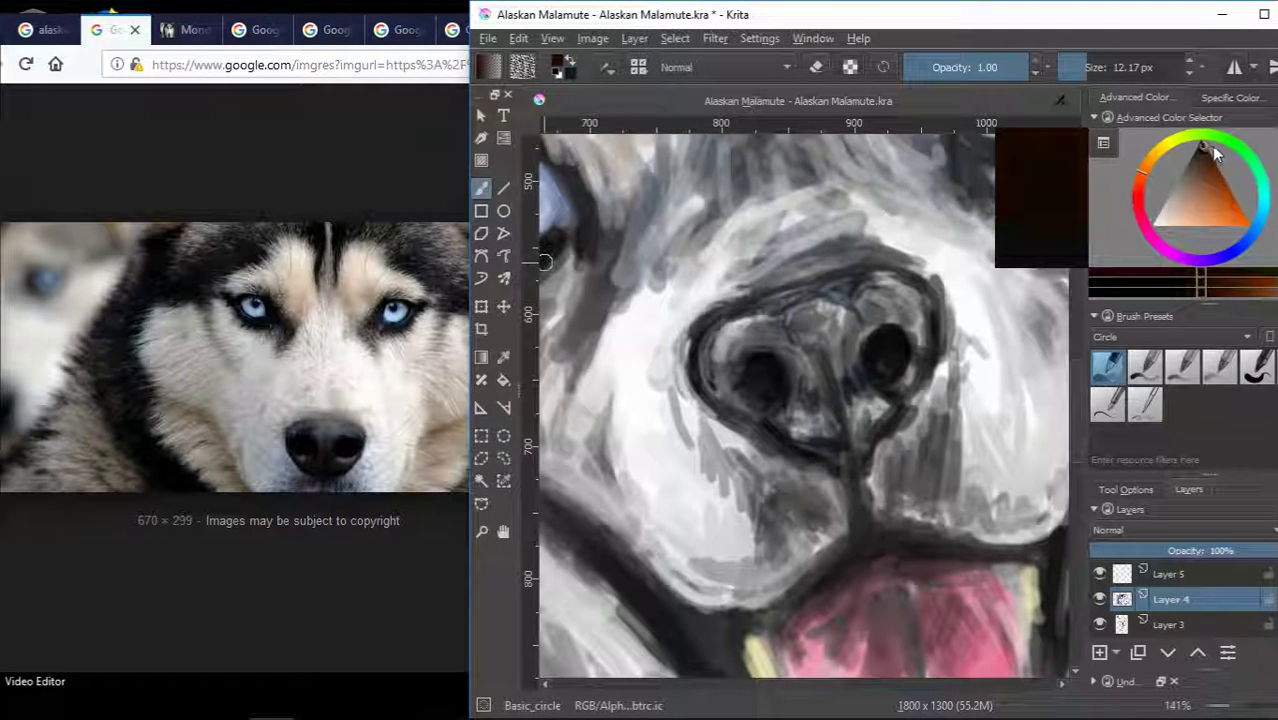
Sample muzzle greys and cover the dark patch between nose and mouth with lighter grey.
left_click_drag(1219, 168, 1204, 147)
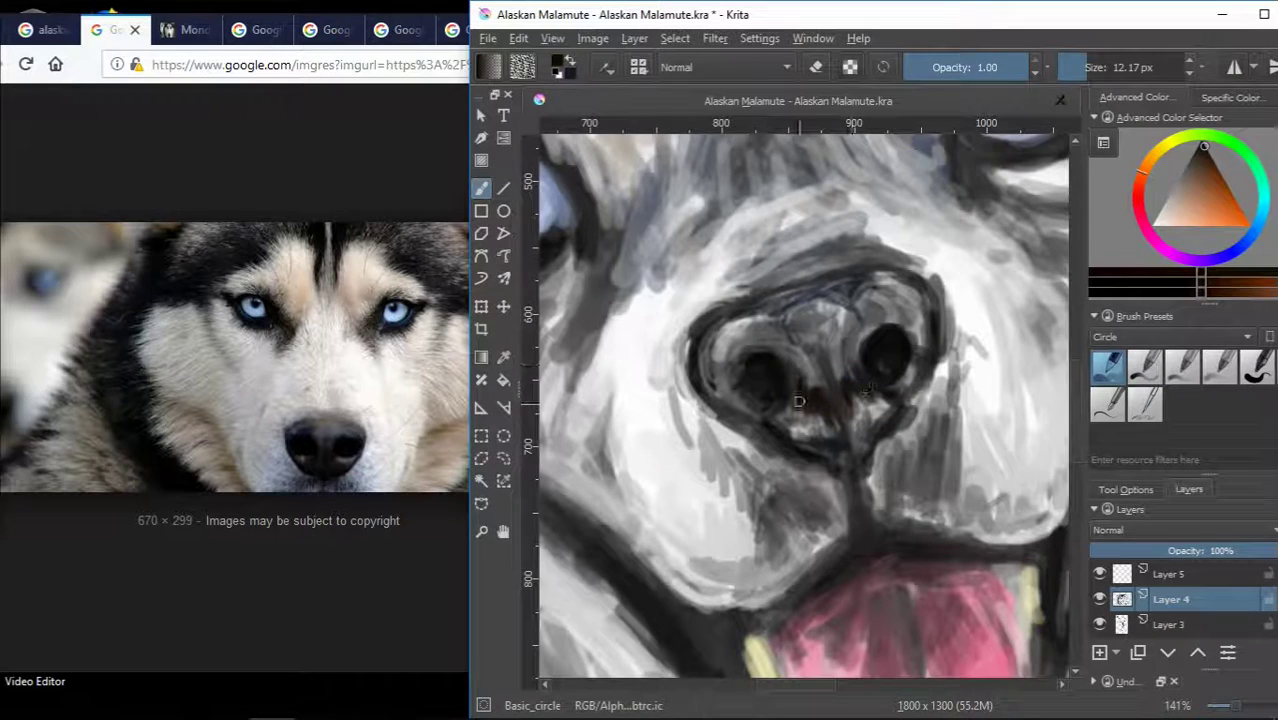
left_click(799, 395, "ctrl")
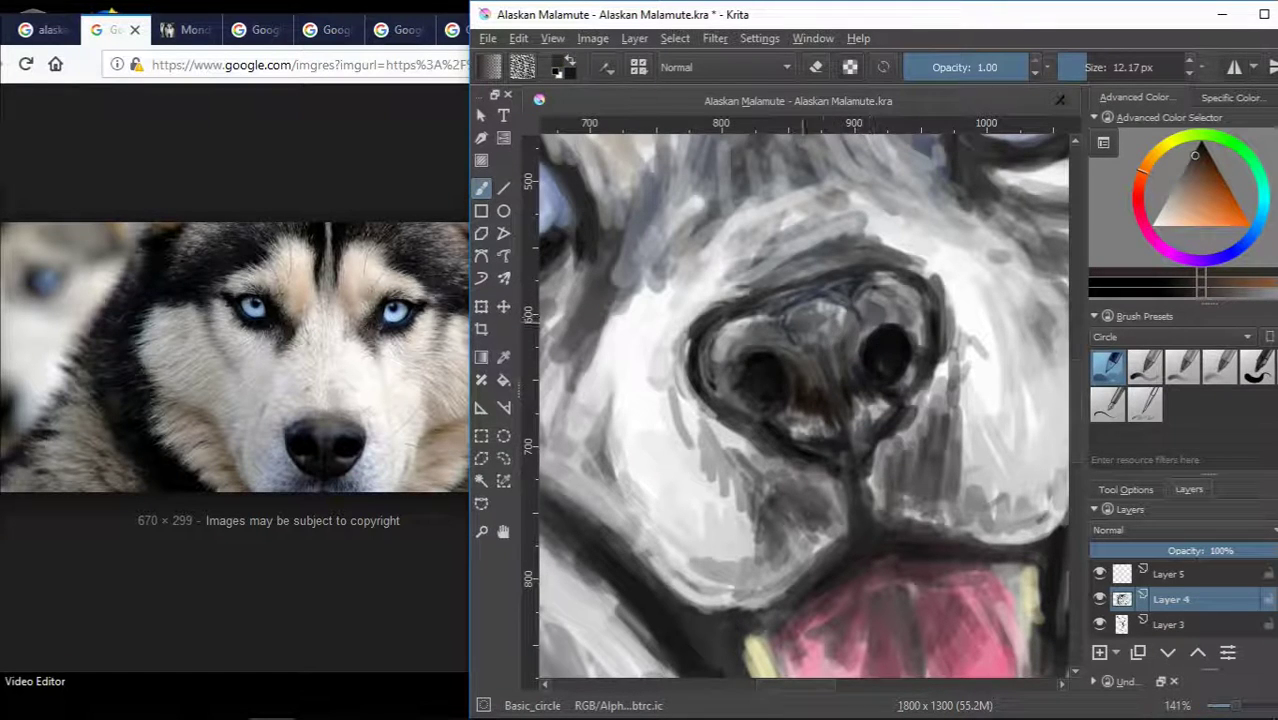
left_click(802, 310, "ctrl")
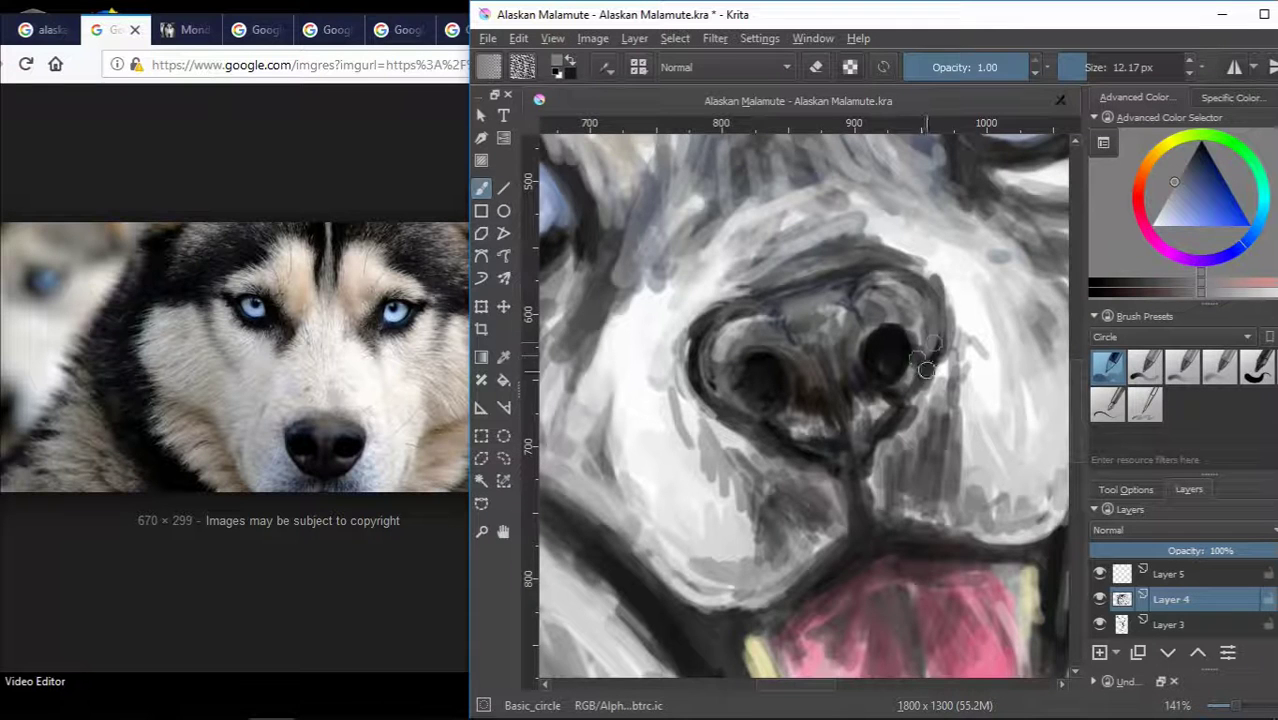
left_click(826, 415, "ctrl")
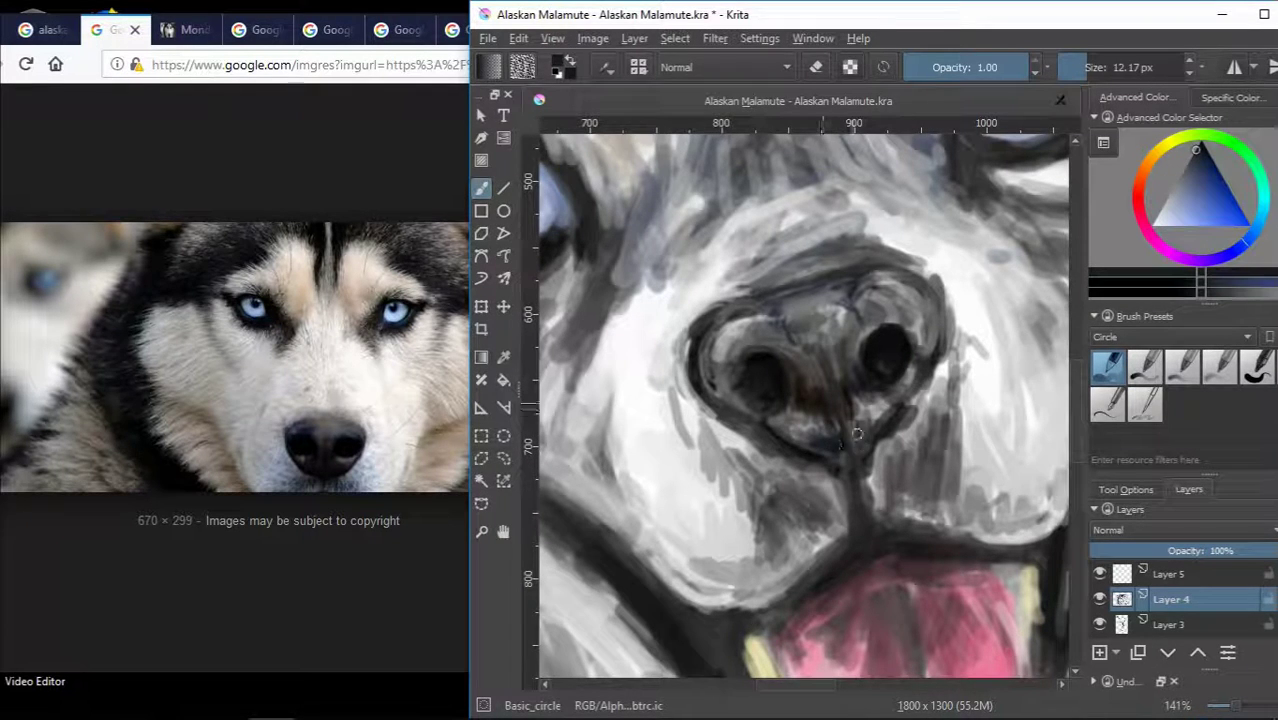
left_click(866, 438, "ctrl")
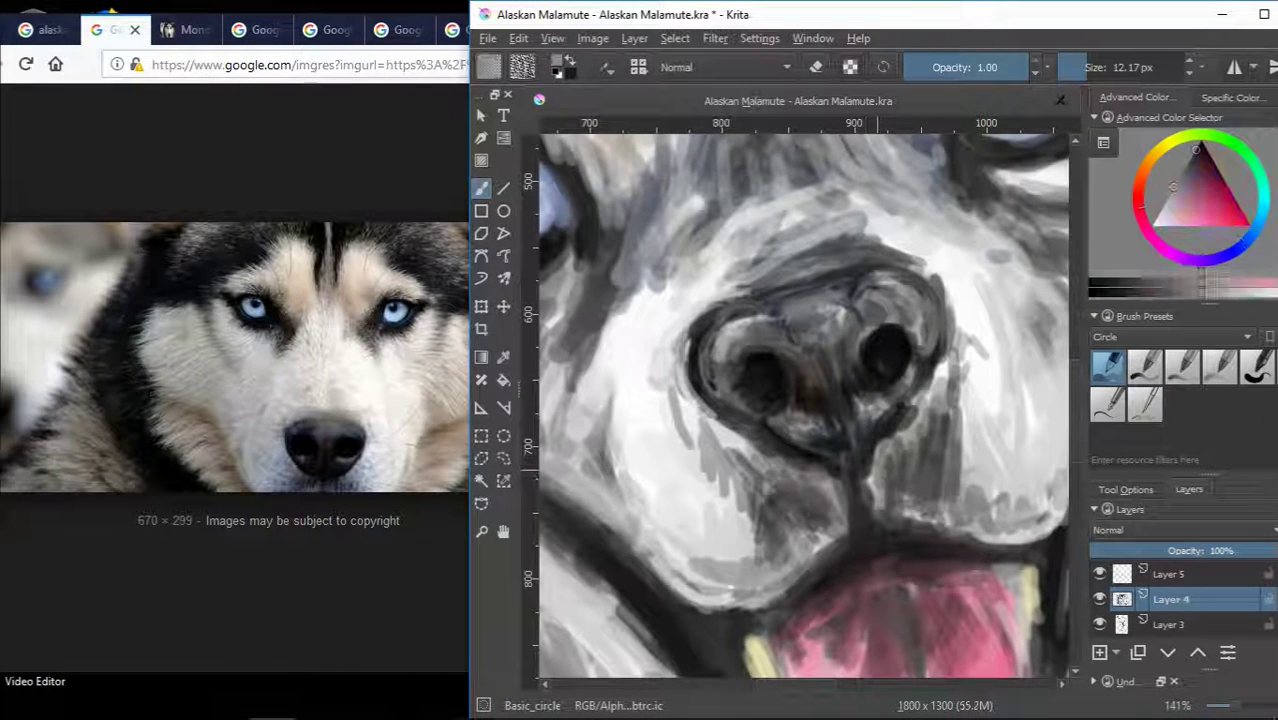
left_click(881, 453, "ctrl")
left_click_drag(858, 484, 846, 524)
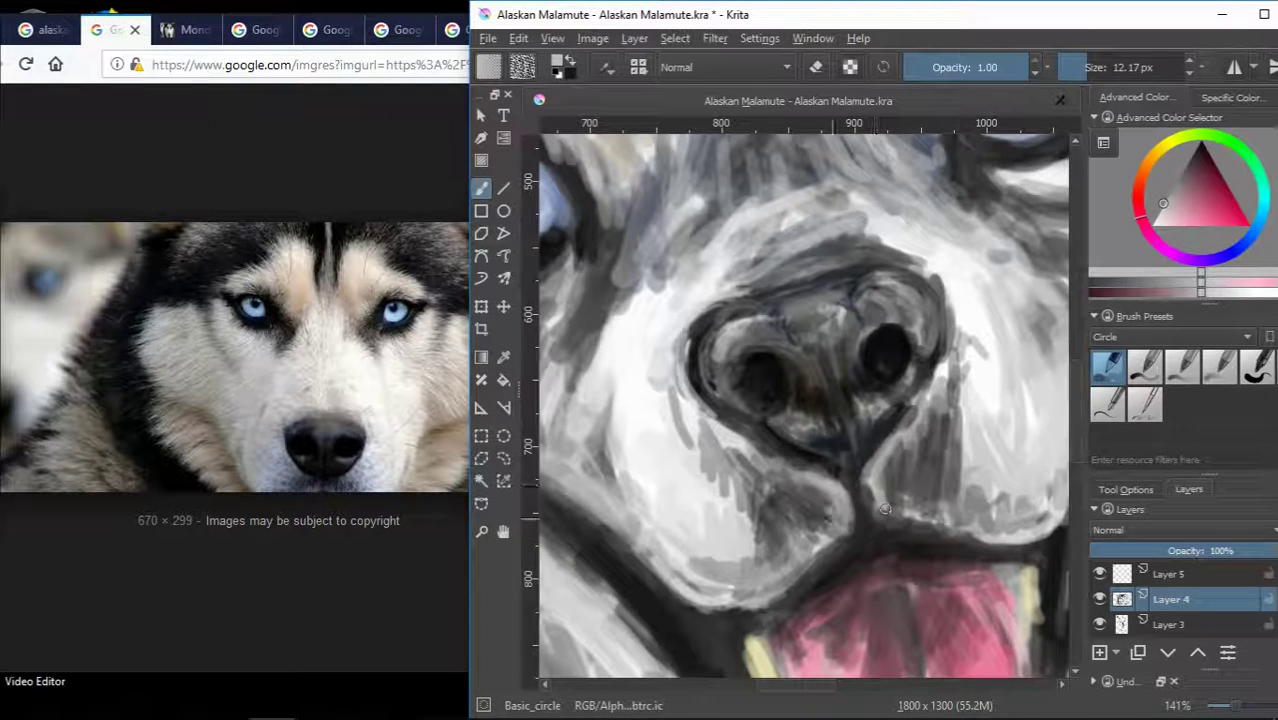
Paint dark grey fur strokes left of the mouth line.
left_click(850, 535, "ctrl")
left_click_drag(845, 475, 805, 535)
left_click_drag(755, 462, 720, 528)
left_click_drag(700, 458, 735, 555)
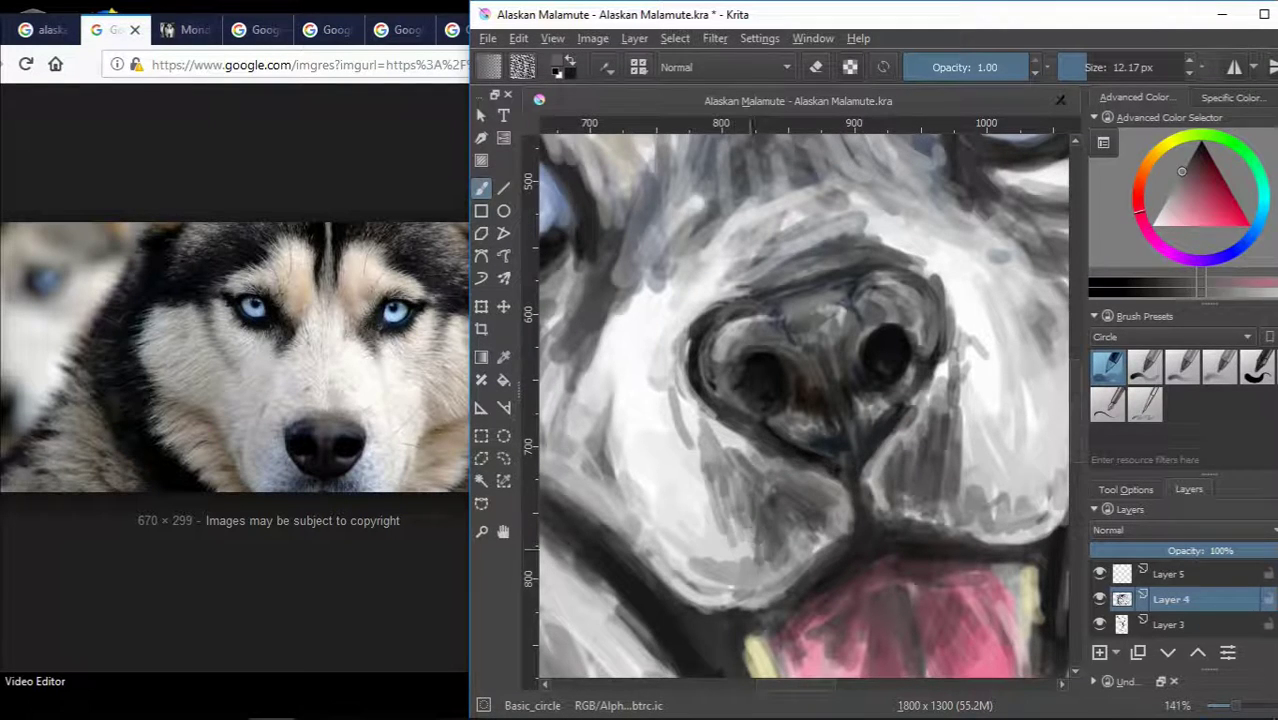
Repaint the fur left of the nose with grey and near-white strokes.
left_click(700, 450, "ctrl")
mouse_move(692, 425)
left_mouse_down()
mouse_move(690, 488)
mouse_move(725, 512)
mouse_move(773, 464)
left_mouse_up()
left_click(740, 450, "ctrl")
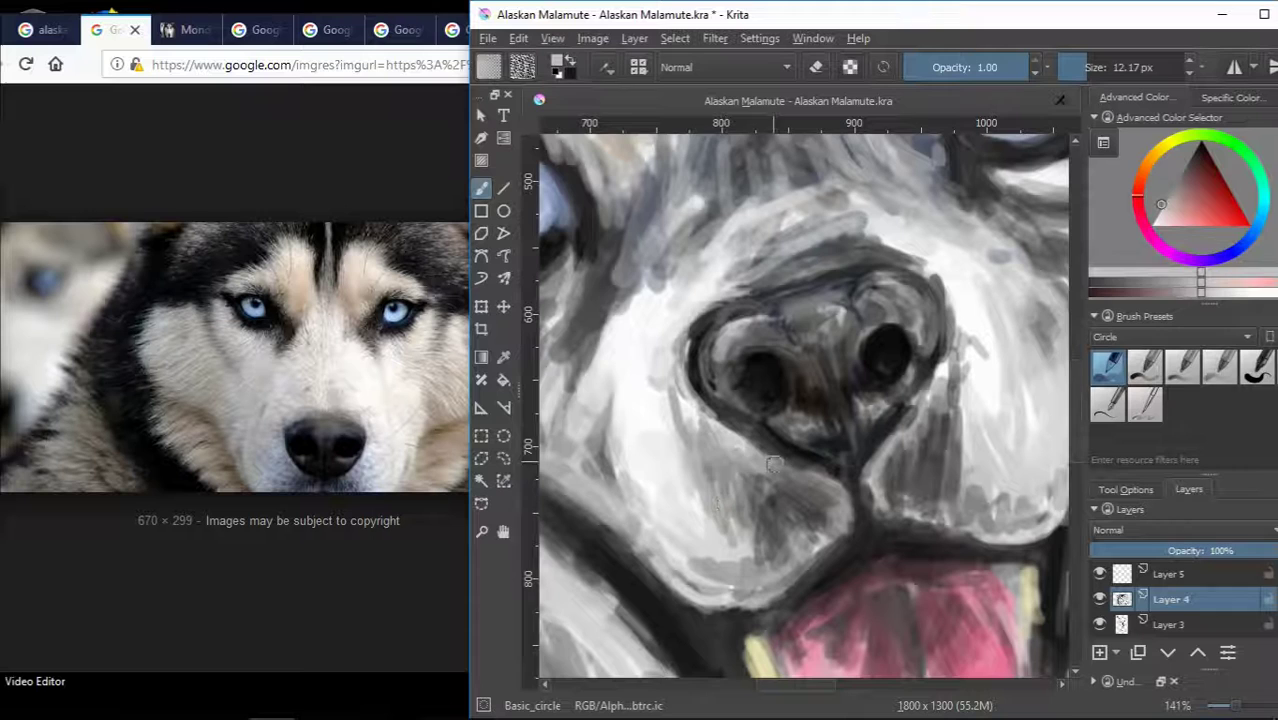
left_click(716, 461, "ctrl")
mouse_move(690, 430)
left_mouse_down()
mouse_move(708, 534)
mouse_move(765, 560)
left_mouse_up()
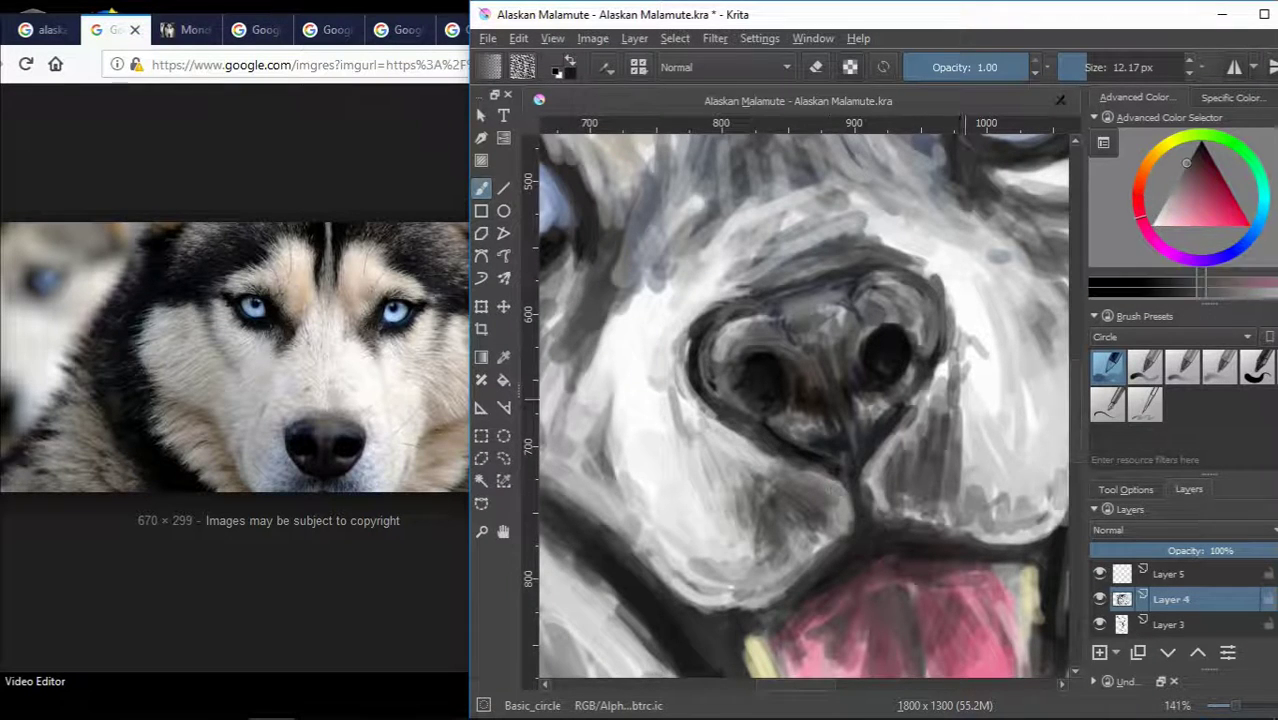
Paint mid-grey fur strokes to the right of the nose.
left_click(968, 400, "ctrl")
left_click_drag(962, 370, 975, 490)
left_click_drag(992, 385, 1062, 430)
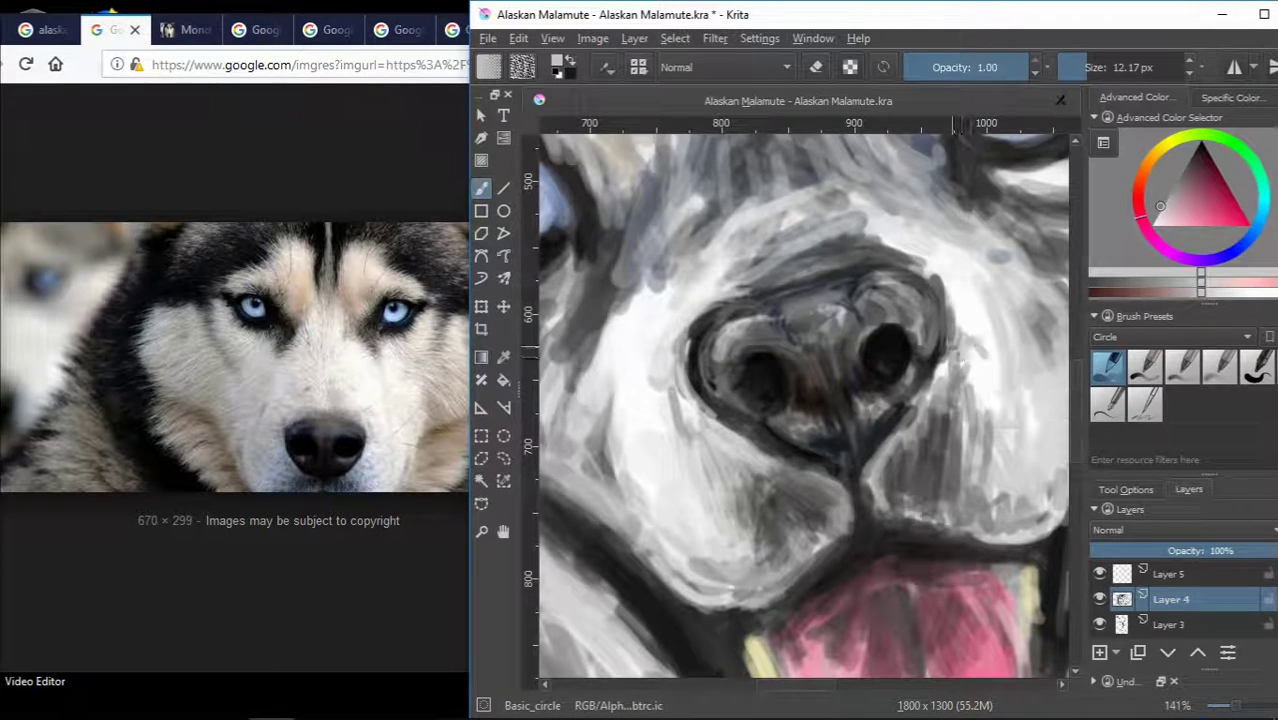
Sample near-black, blue-grey and light grey tones from the muzzle and choose a new colour.
left_click(1196, 146)
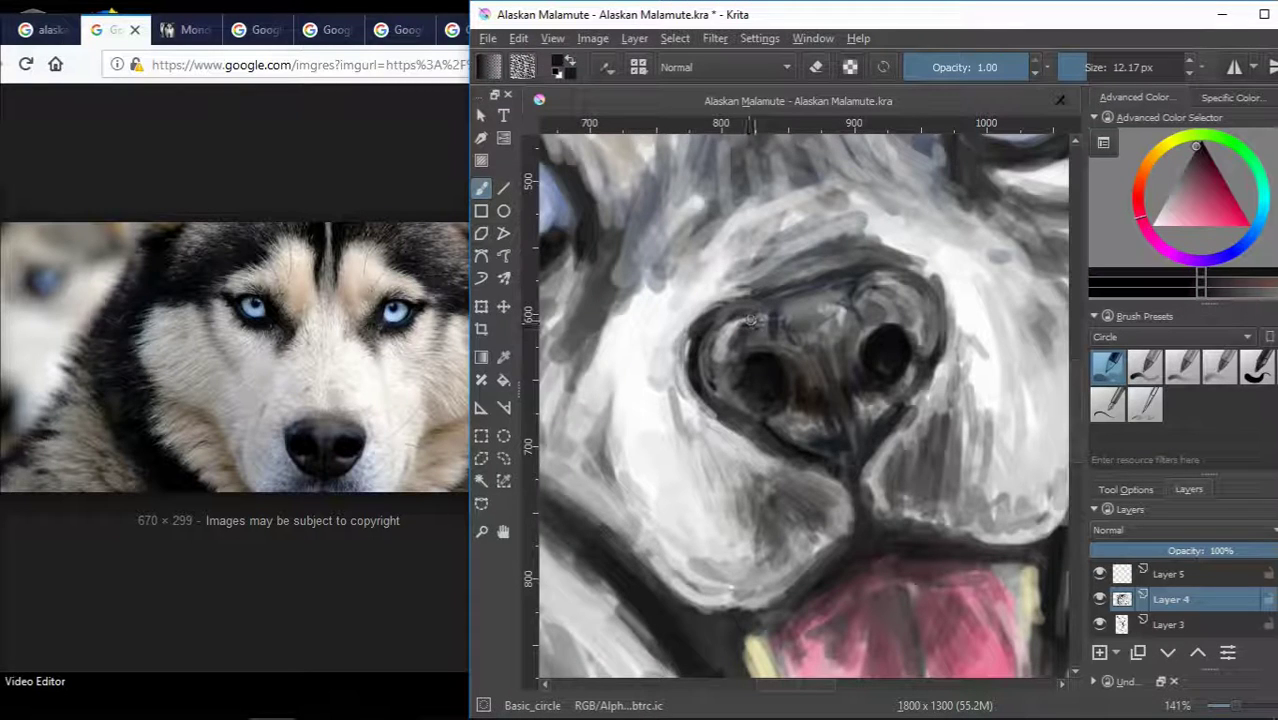
left_click(1000, 258, "ctrl")
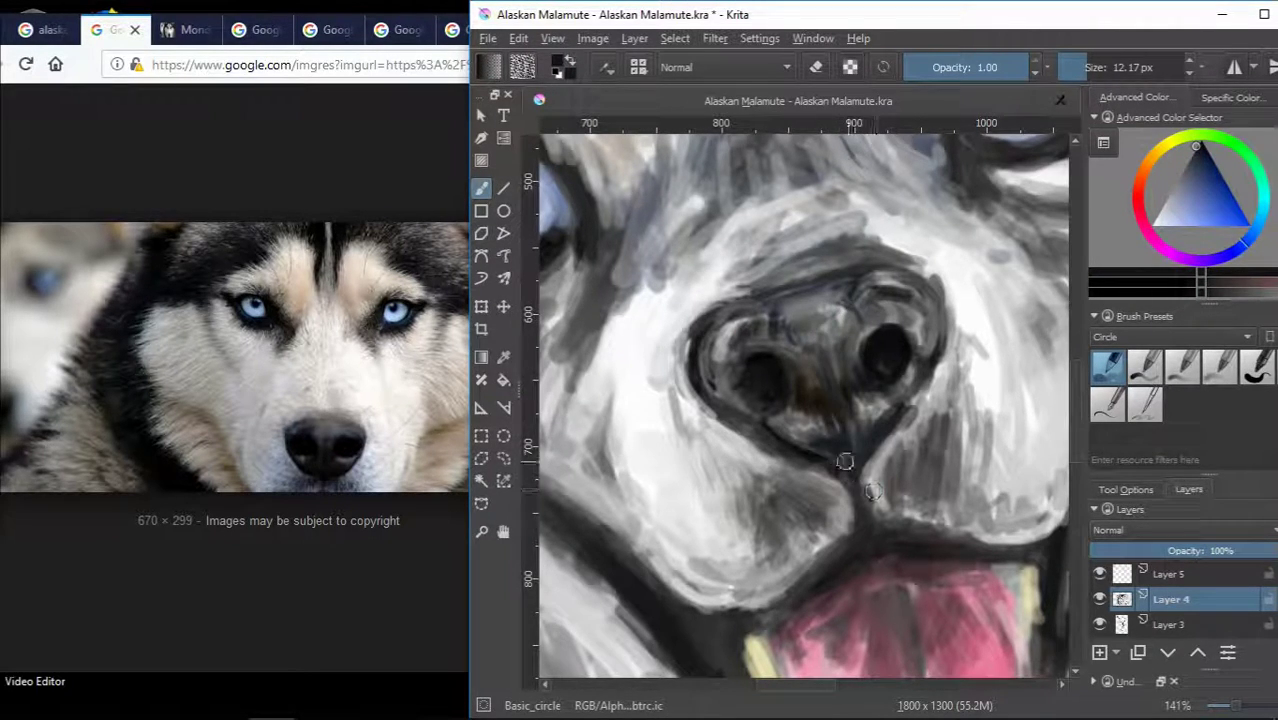
left_click(805, 447, "ctrl")
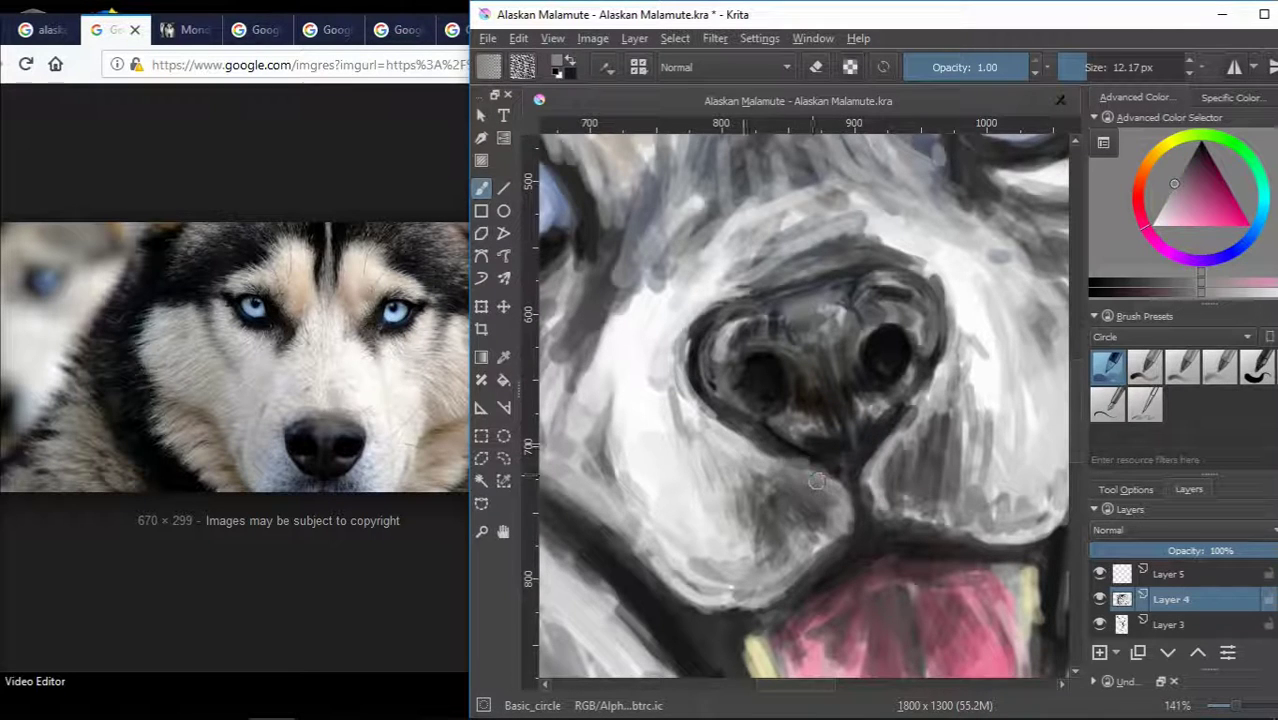
left_click(827, 447, "ctrl")
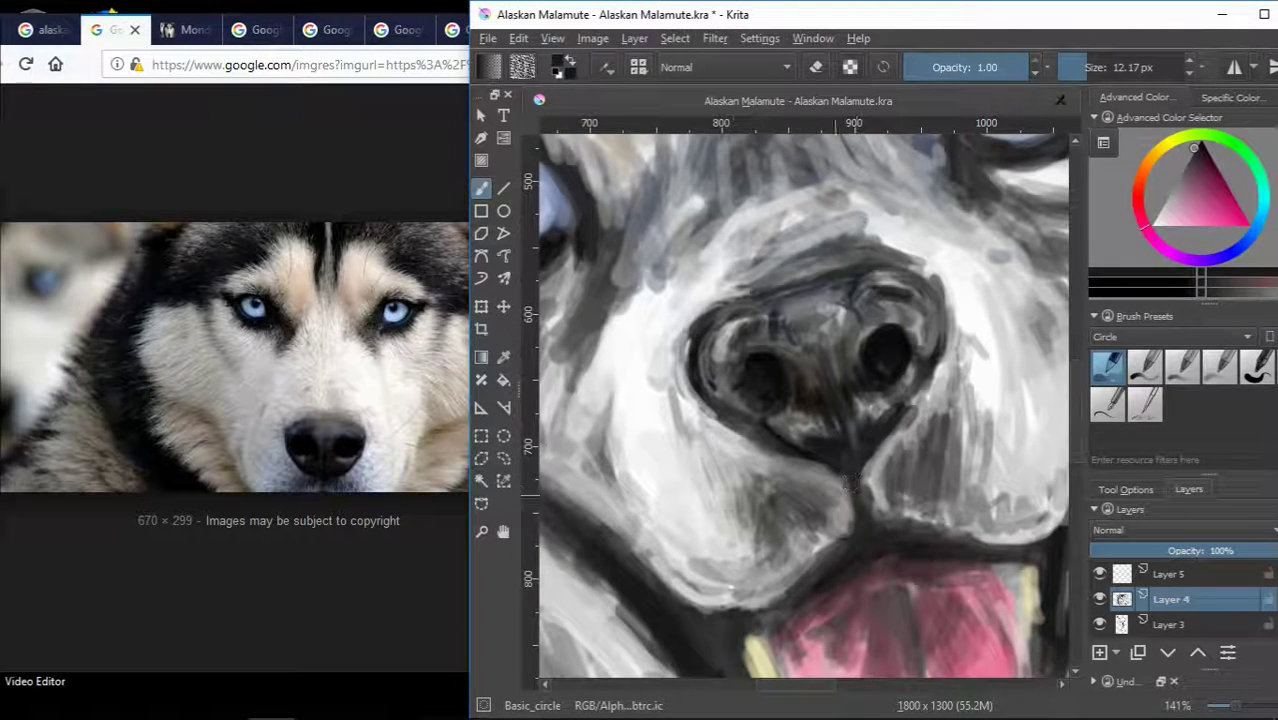
left_click(801, 474, "ctrl")
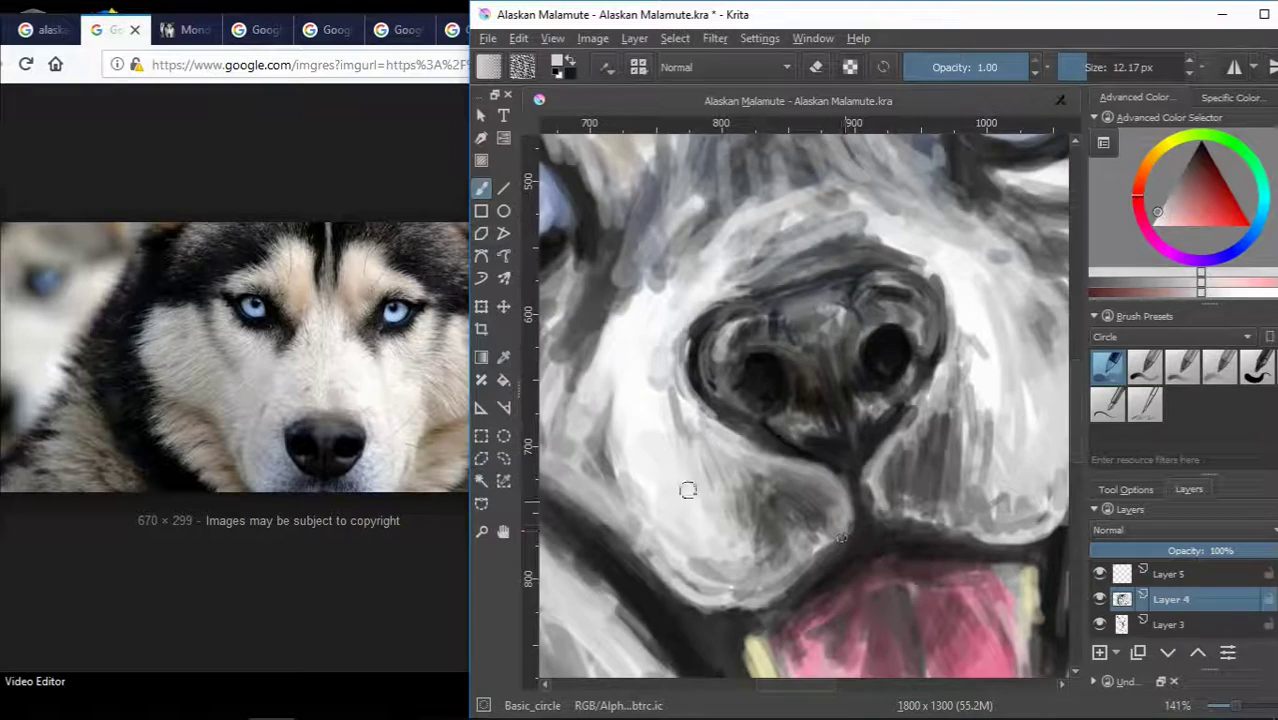
scroll(688, 490, "down", 3)
scroll(688, 490, "up", 2)
mouse_move(1168, 187)
left_mouse_down()
mouse_move(1187, 197)
mouse_move(1141, 174)
left_mouse_up()
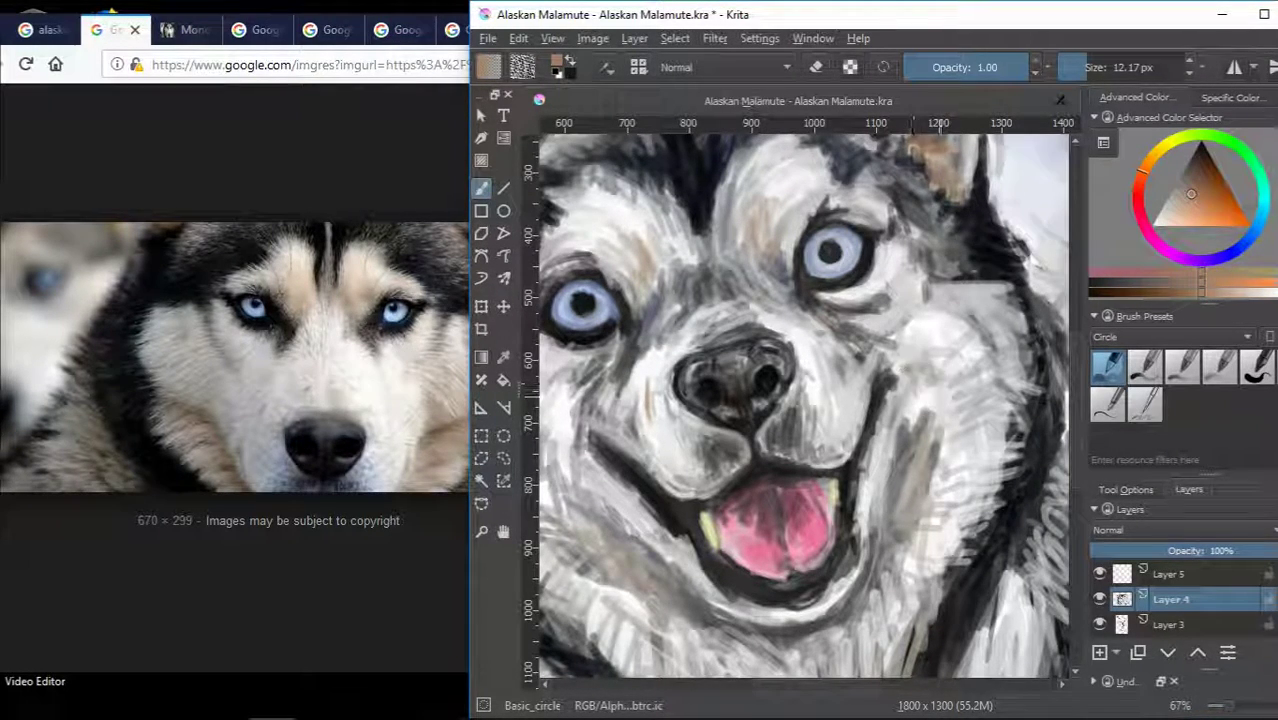
Pick a lighter beige painting colour from the canvas.
scroll(930, 375, "down", 2)
scroll(650, 445, "up", 2)
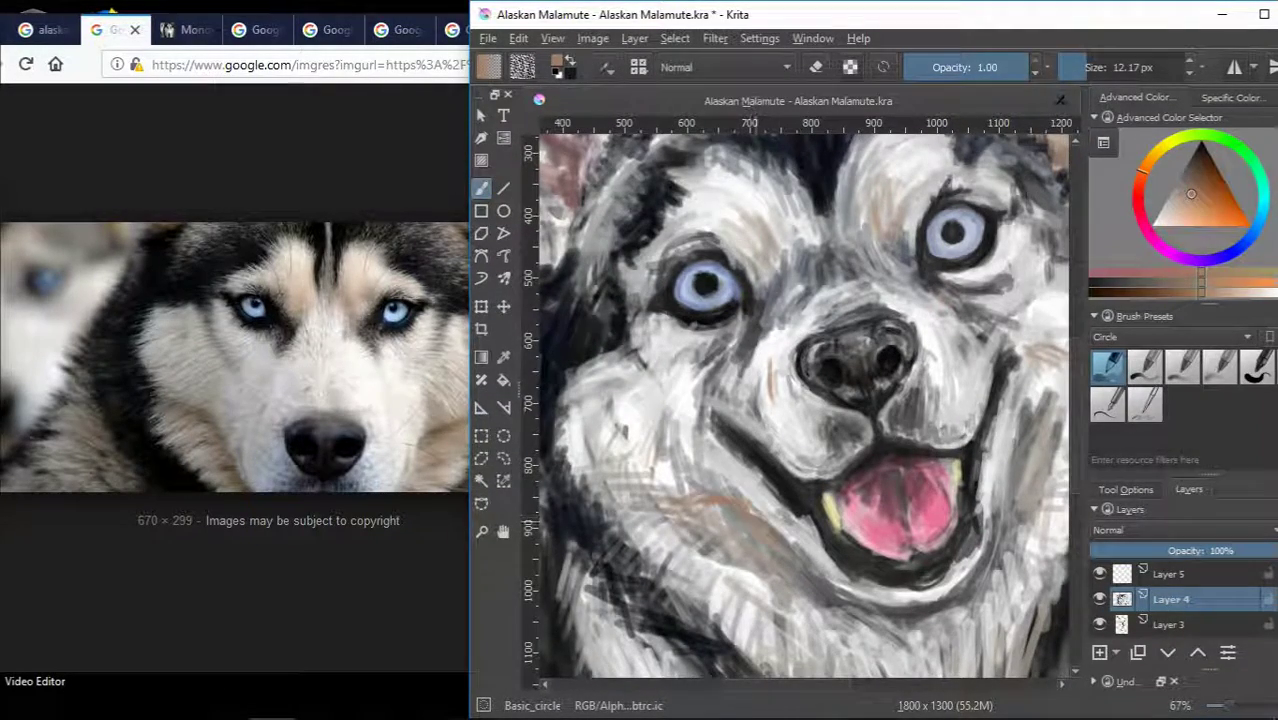
left_click(1196, 168)
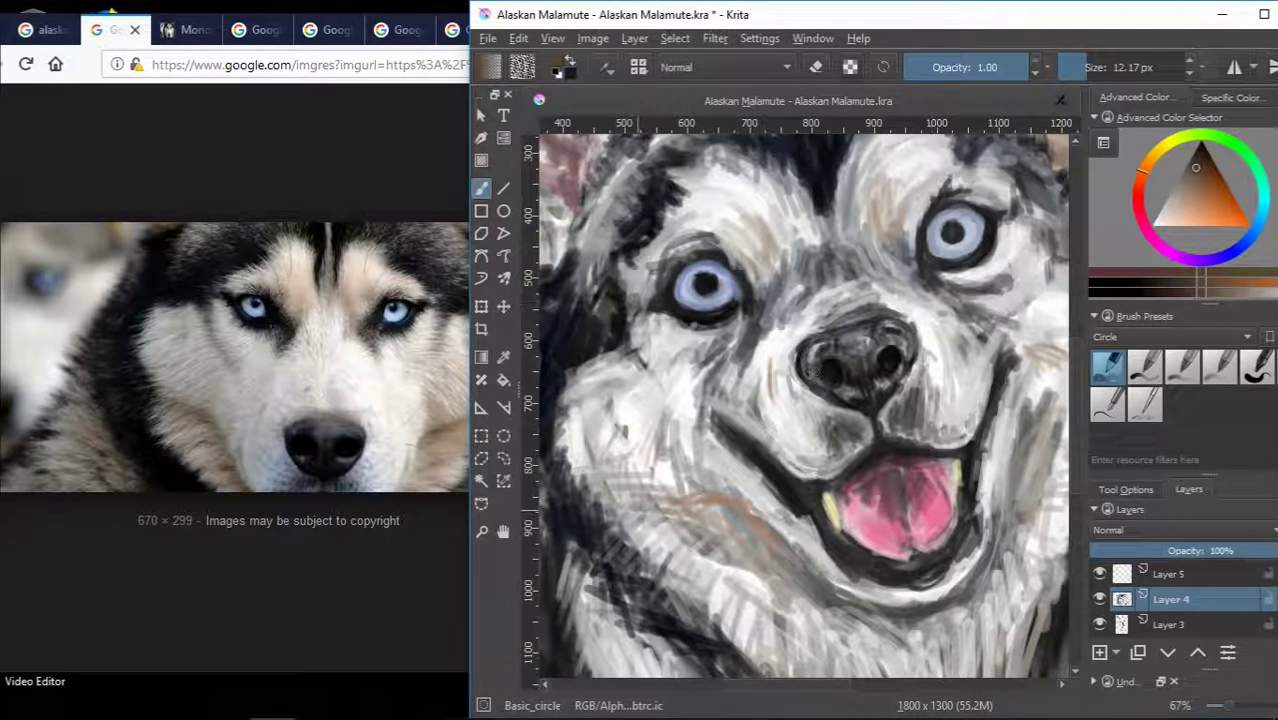
scroll(800, 400, "right", 3)
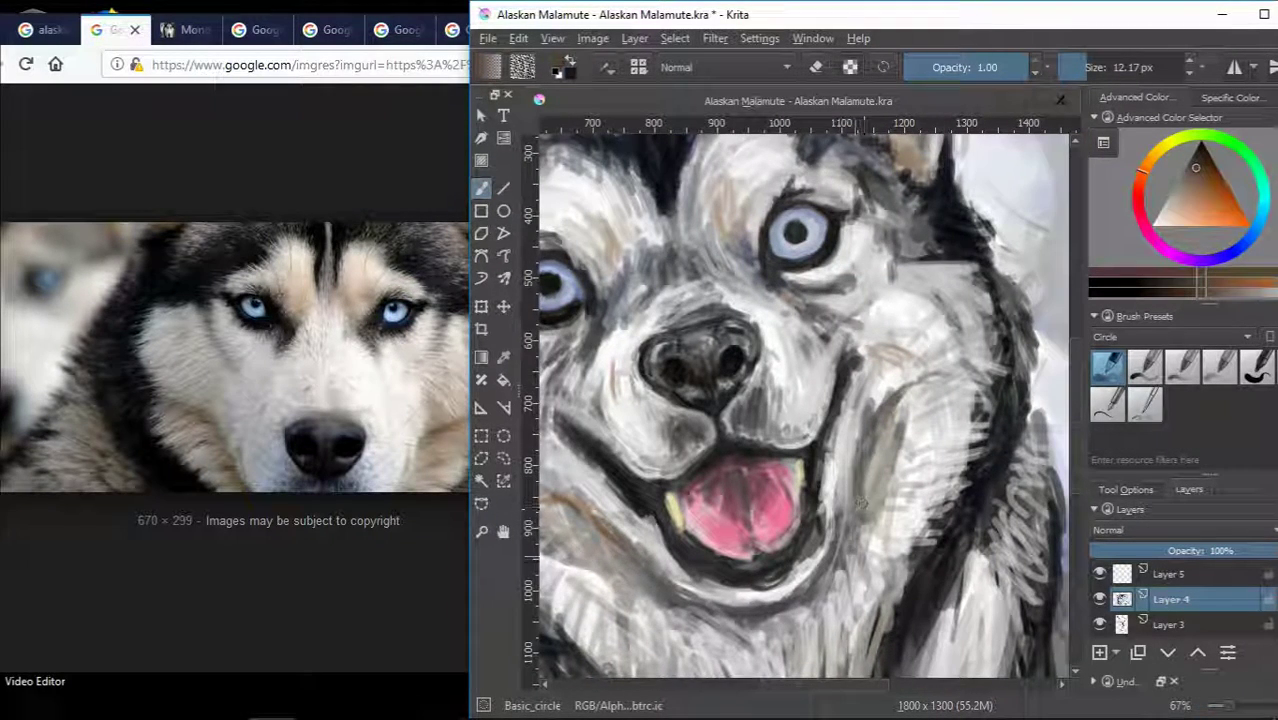
left_click(648, 497, "ctrl")
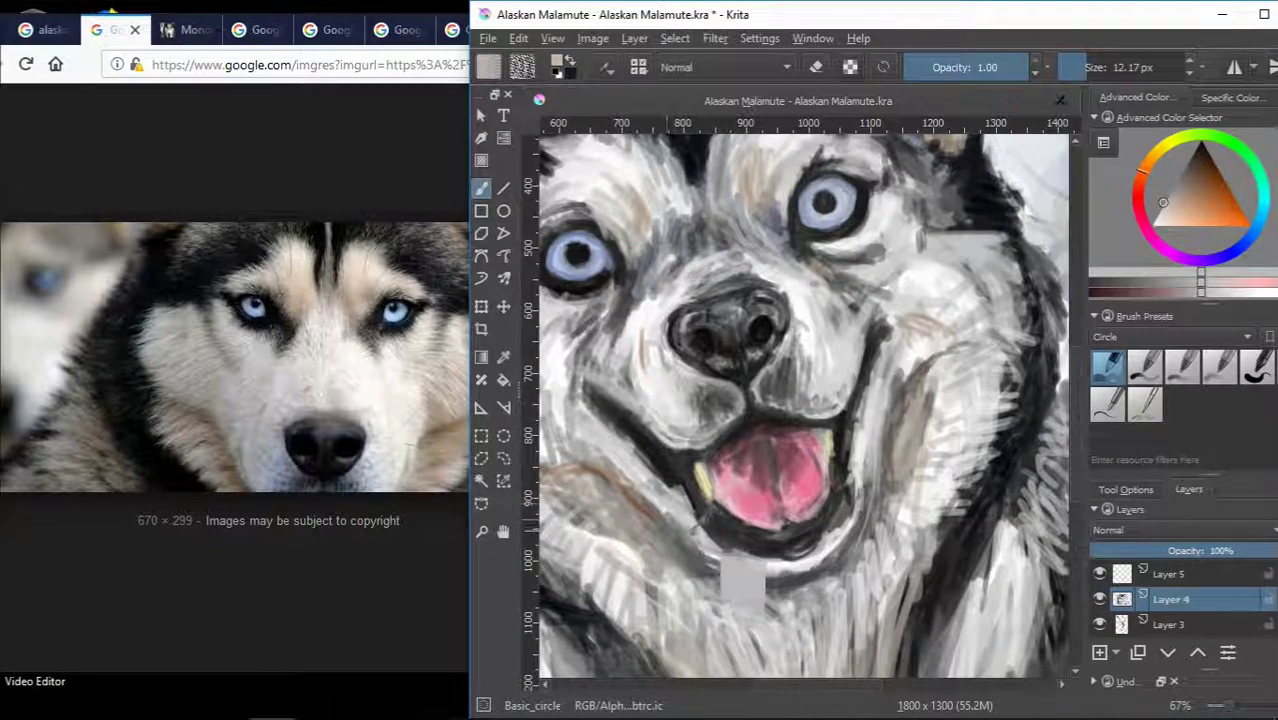
left_click(670, 503, "ctrl")
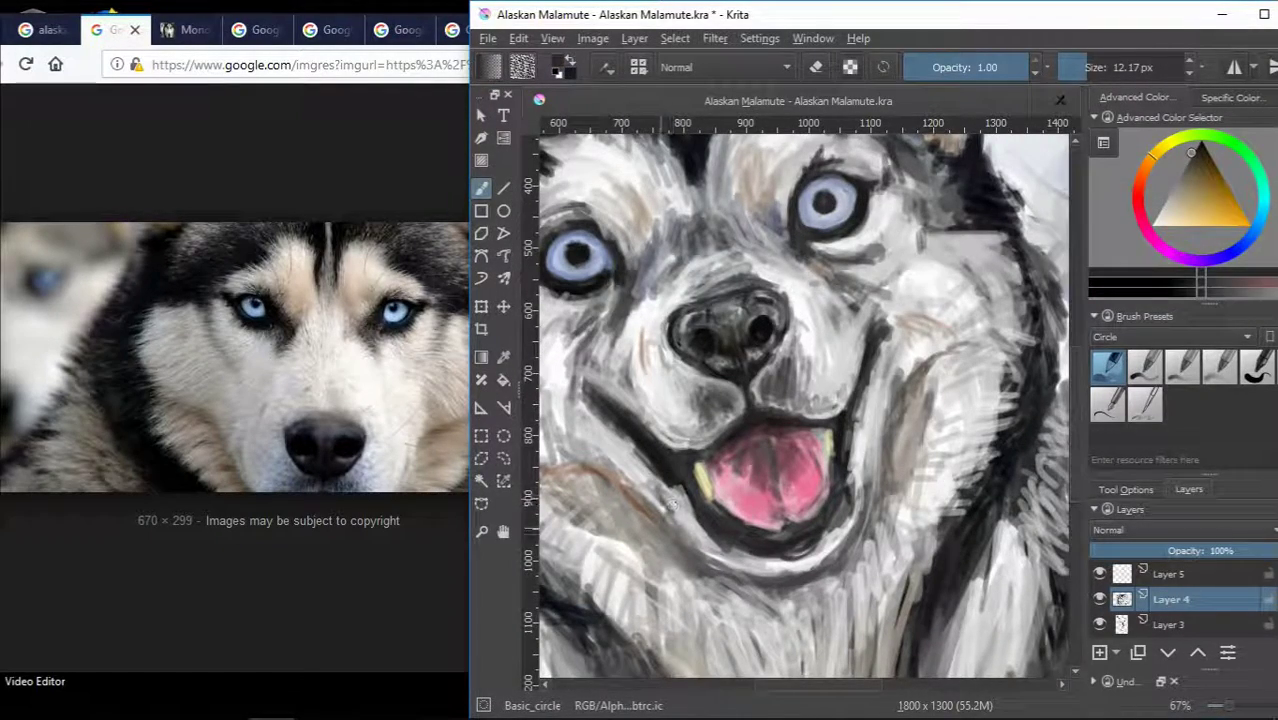
scroll(875, 471, "down", 2)
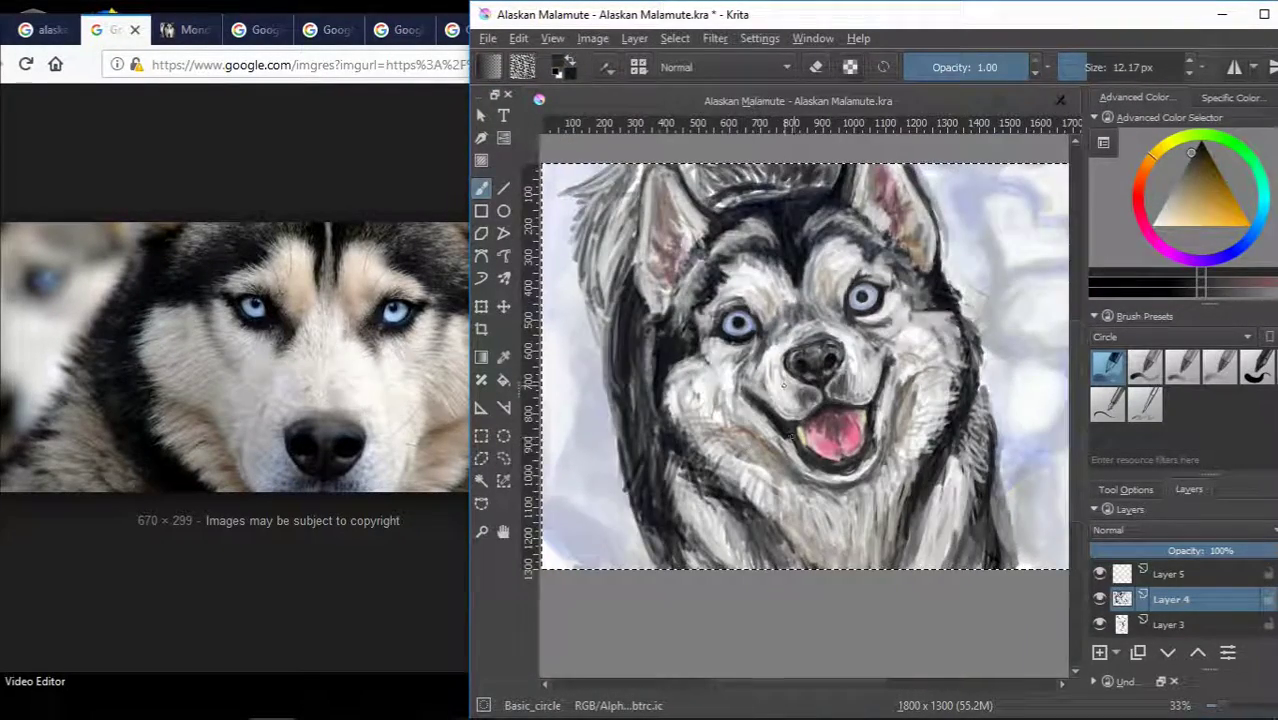
scroll(806, 461, "up", 5)
scroll(806, 461, "down", 5)
left_click_drag(807, 689, 796, 687)
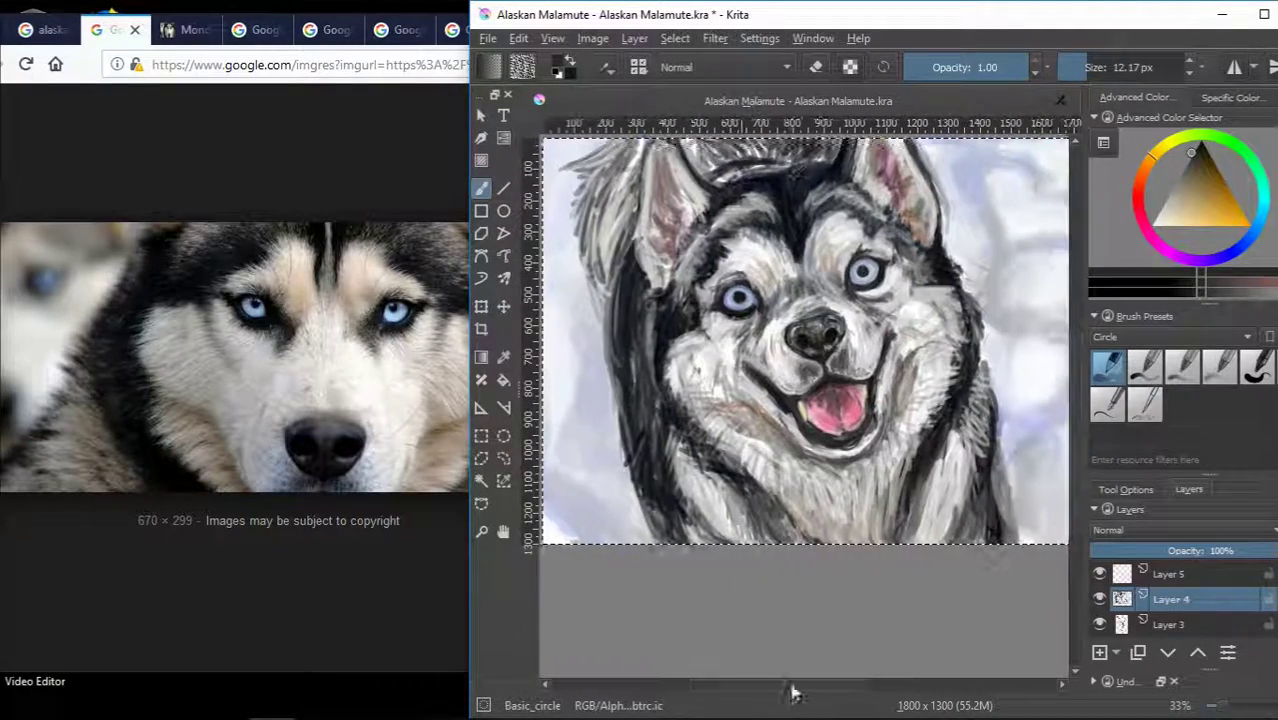
Enlarge the brush to about 70.71 px, paint broad chest fur strokes, then sample a light fur colour.
left_click_drag(1086, 67, 1110, 67)
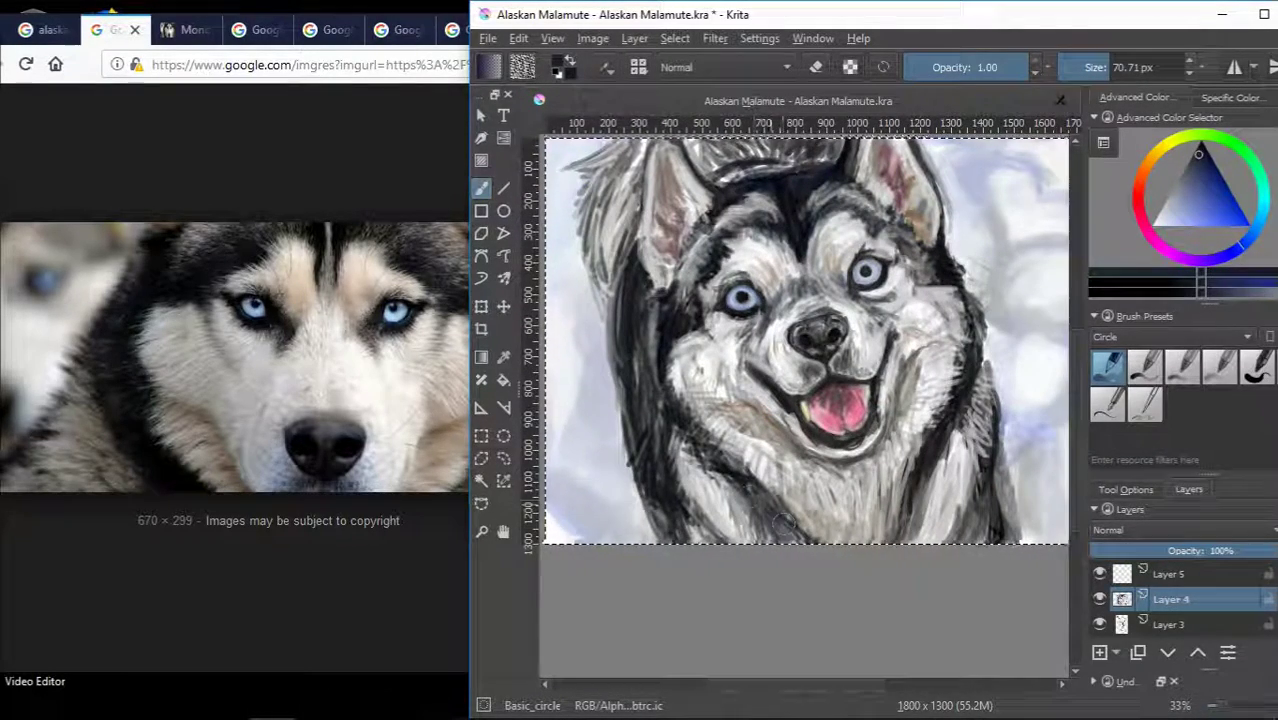
left_click_drag(911, 494, 912, 538)
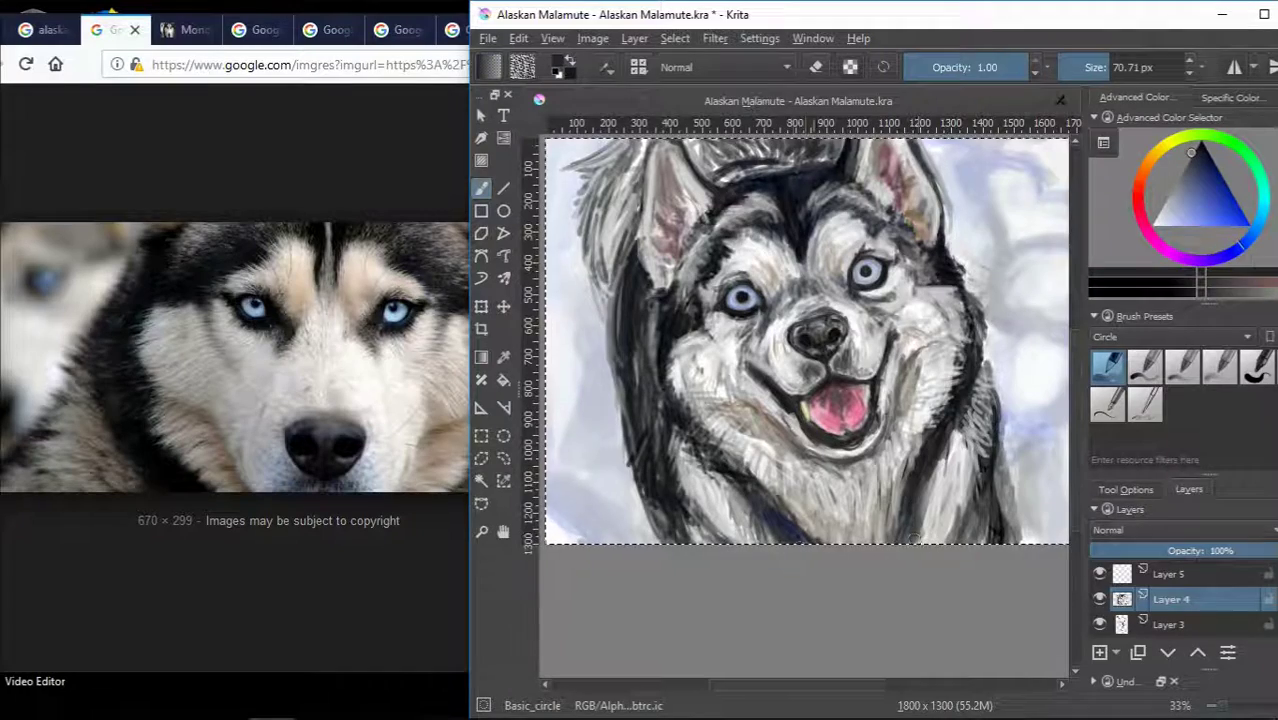
left_click_drag(762, 478, 726, 488)
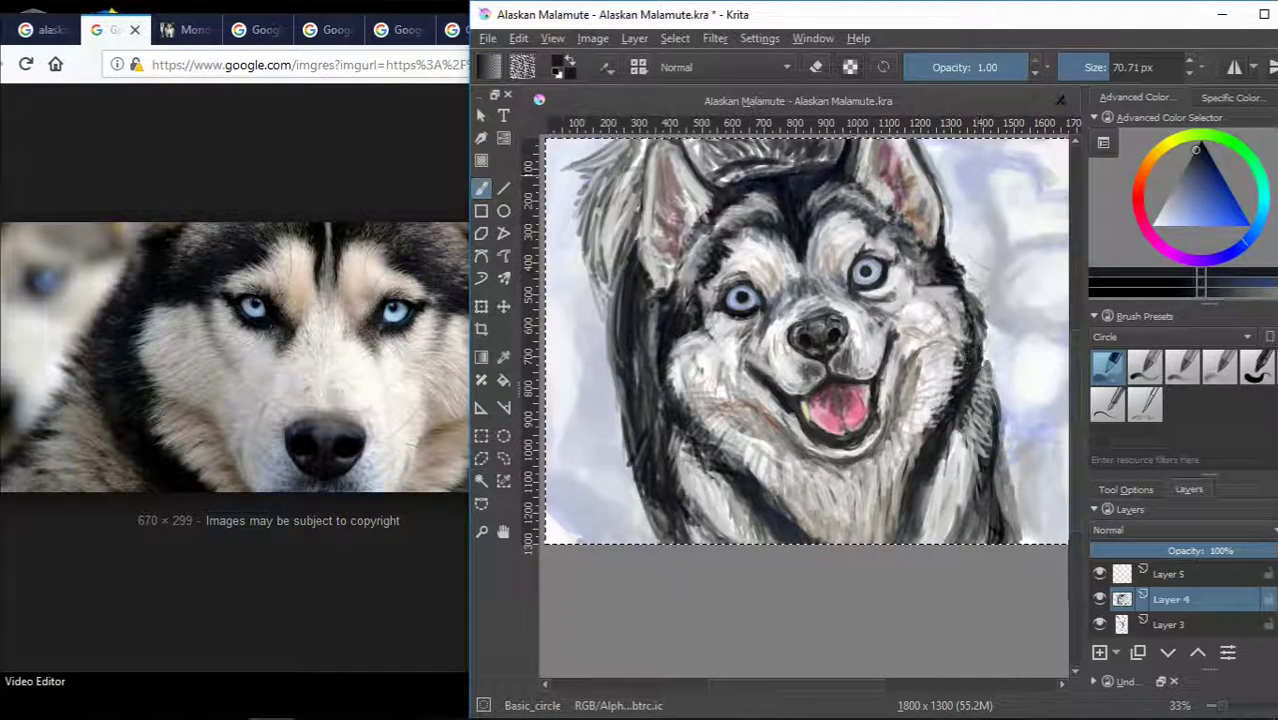
left_click(598, 158, "ctrl")
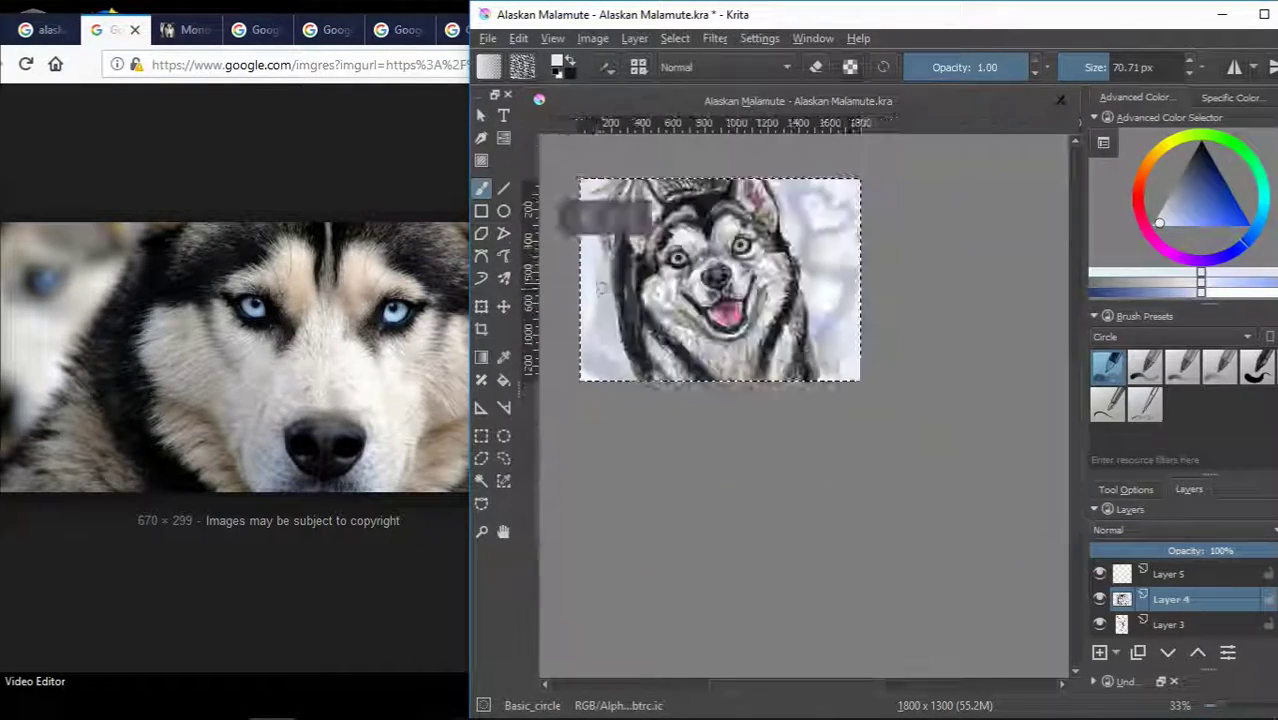
scroll(600, 200, "down", 2)
scroll(640, 260, "up", 2)
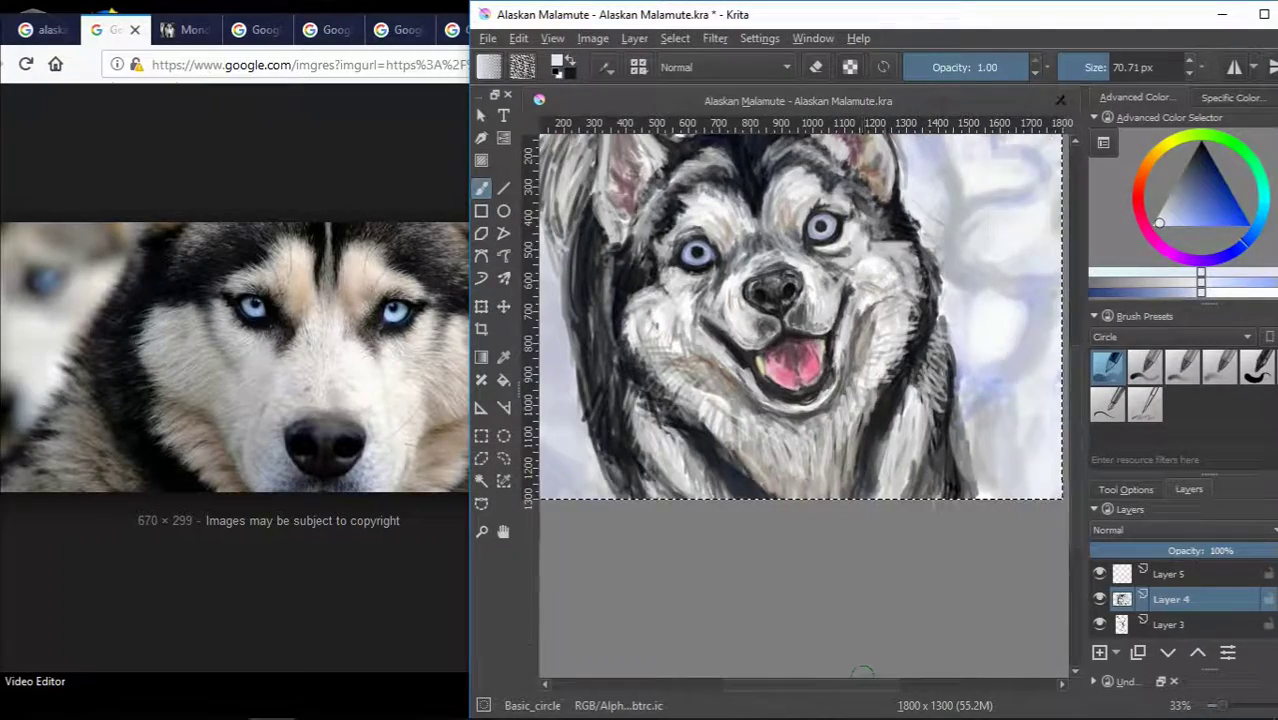
scroll(720, 290, "up", 2)
scroll(795, 322, "up", 2)
Paint a light grey stroke below the left eye and darken the inner right eye socket.
left_click(880, 340, "ctrl")
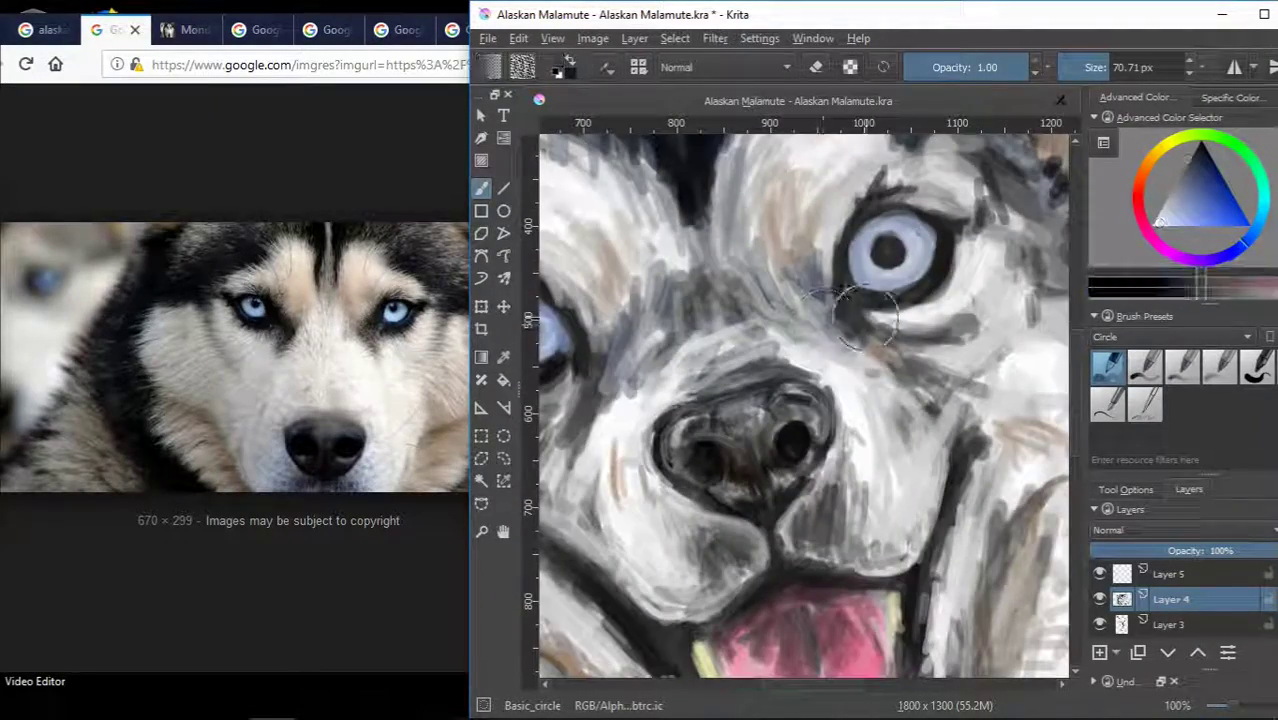
scroll(870, 340, "down", 1)
left_click_drag(752, 347, 728, 293)
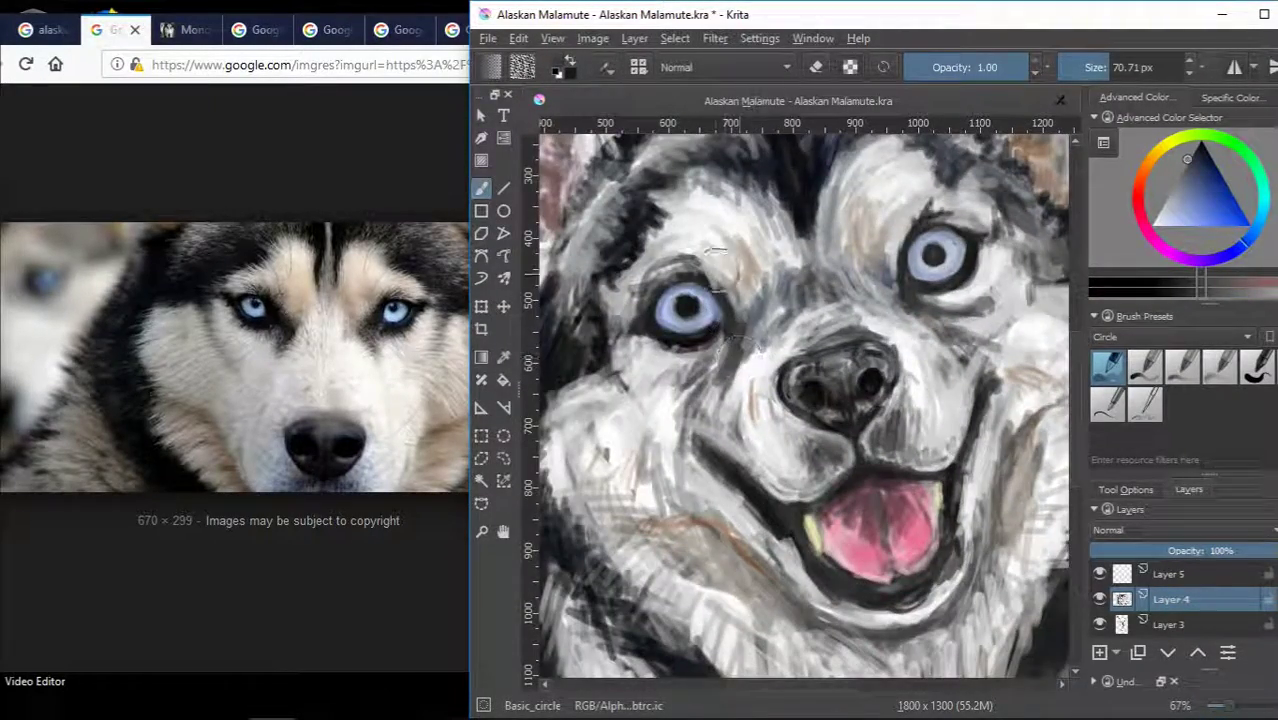
mouse_move(935, 198)
left_mouse_down()
mouse_move(897, 262)
mouse_move(900, 305)
mouse_move(820, 310)
left_mouse_up()
Paint and smooth a mid-grey patch above the nose using sampled greys.
left_click(806, 312, "ctrl")
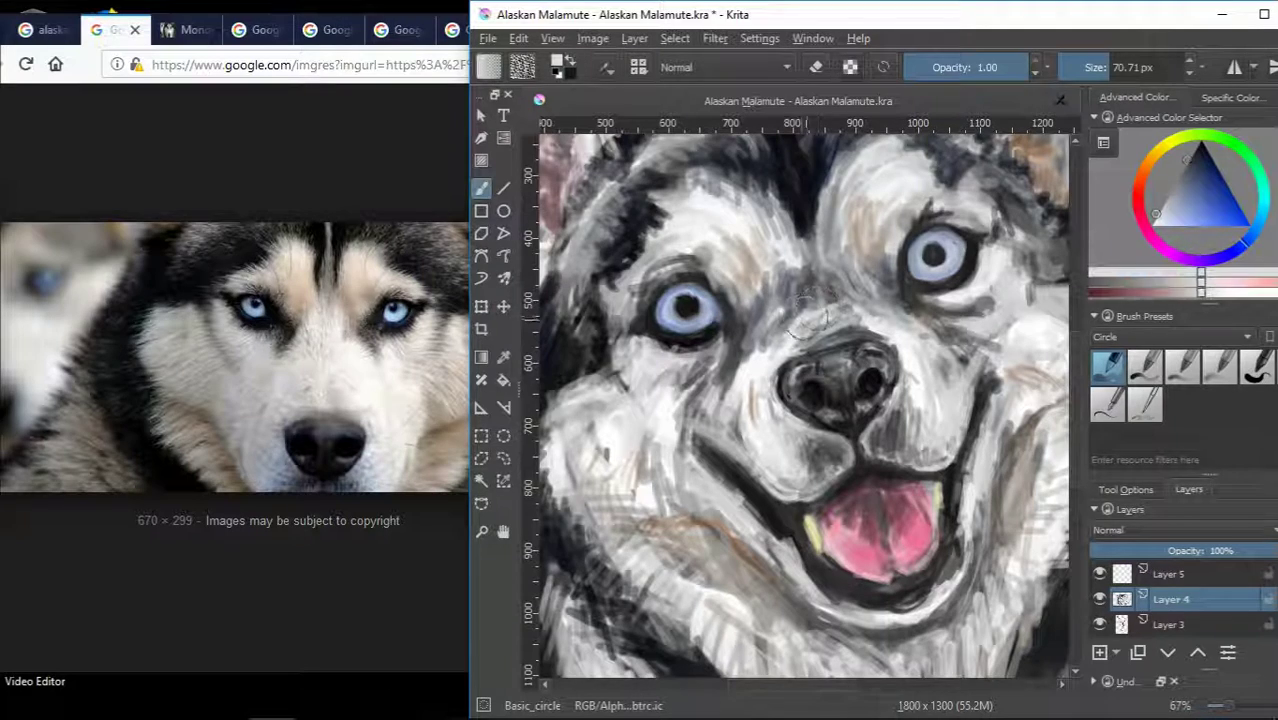
scroll(826, 300, "up", 3)
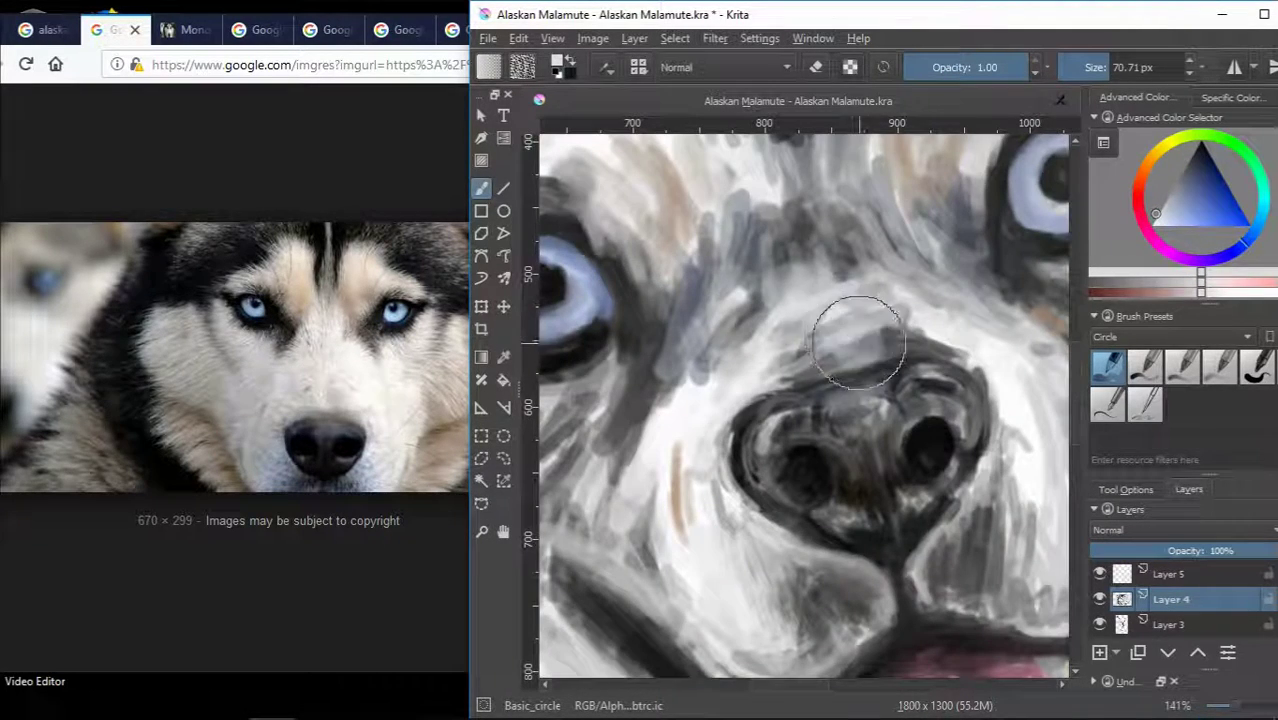
left_click(827, 340, "ctrl")
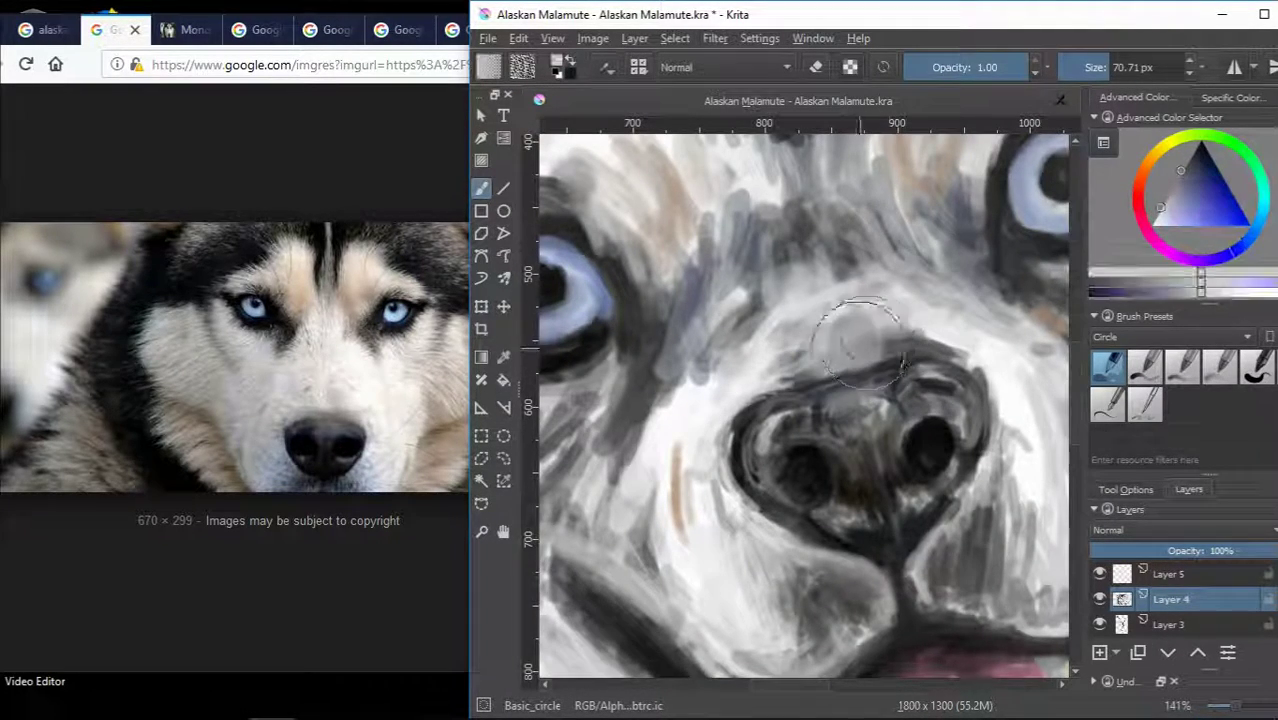
left_click_drag(830, 335, 913, 300)
left_click(941, 371, "ctrl")
mouse_move(800, 345)
left_mouse_down()
mouse_move(899, 320)
mouse_move(788, 380)
left_mouse_up()
left_click(913, 343, "ctrl")
Zoom out to the whole face and make Layer 5 the working layer.
key("minus")
key("minus")
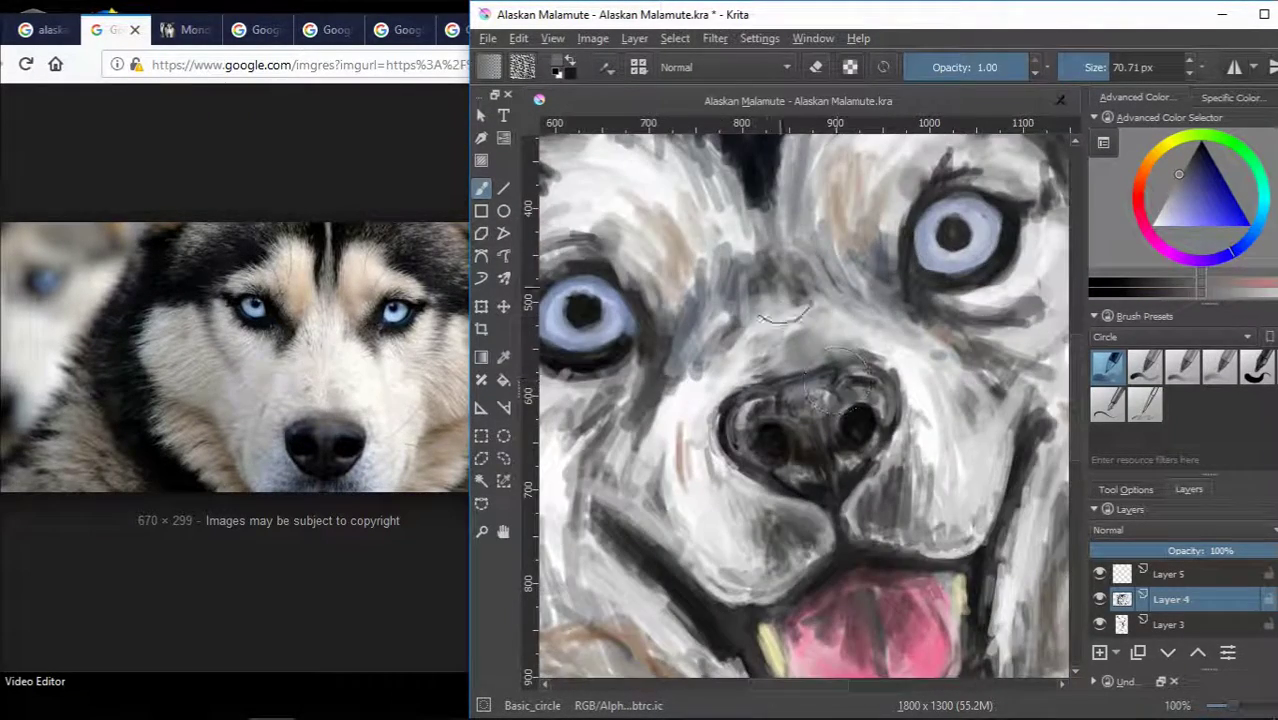
key("minus")
left_click(1168, 574)
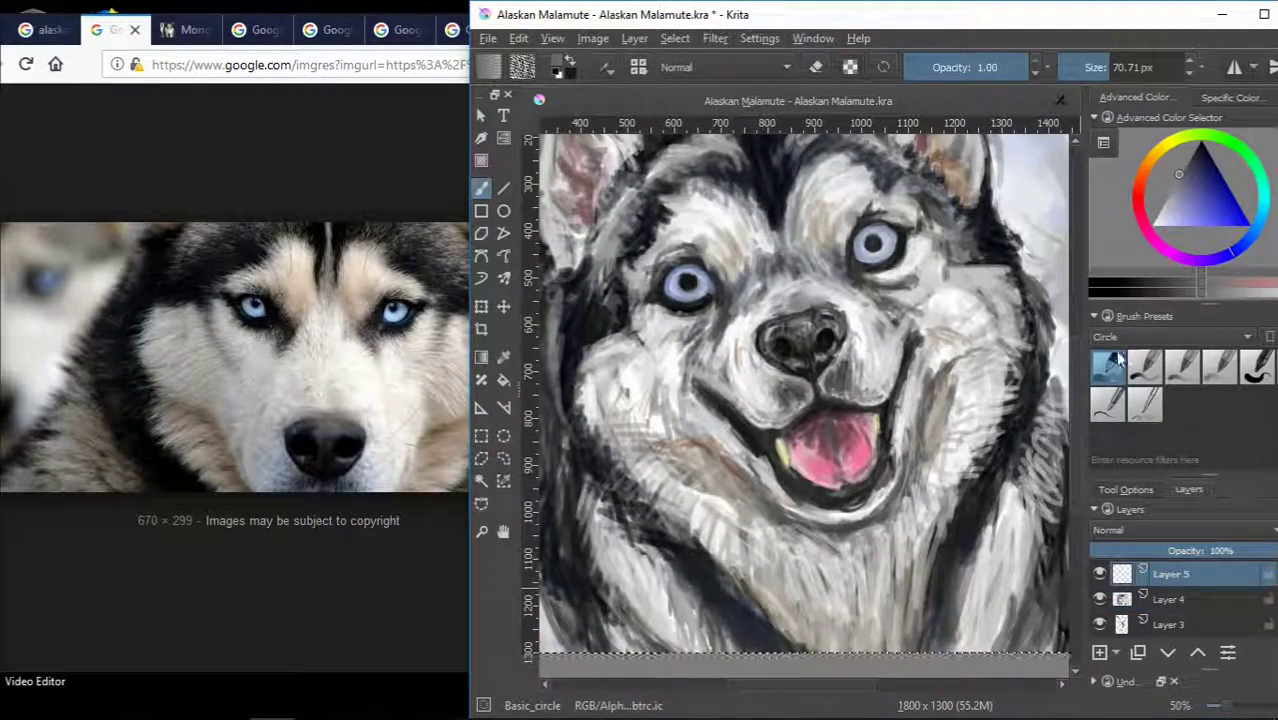
Switch the brush preset from Circle to Ink_gpen_2.
left_click(1175, 336)
left_click(1179, 465)
left_click_drag(850, 14, 630, 14)
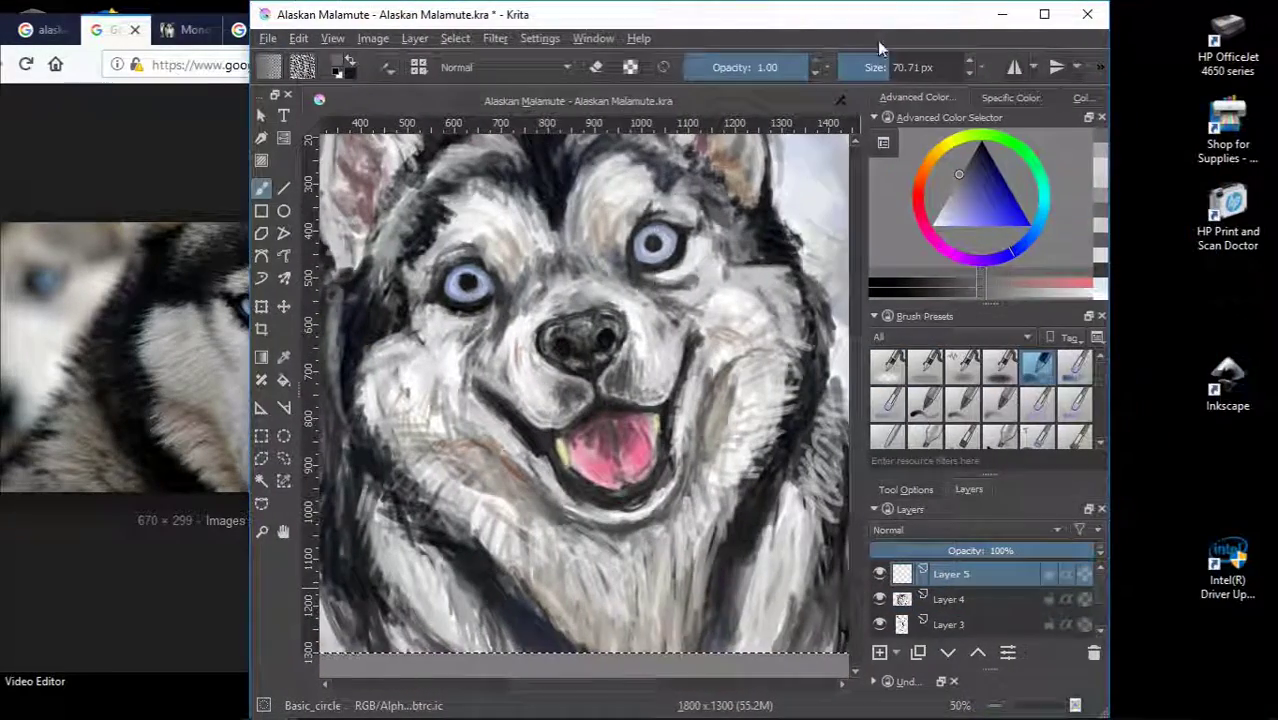
scroll(1098, 403, "down", 2)
left_click(1035, 368)
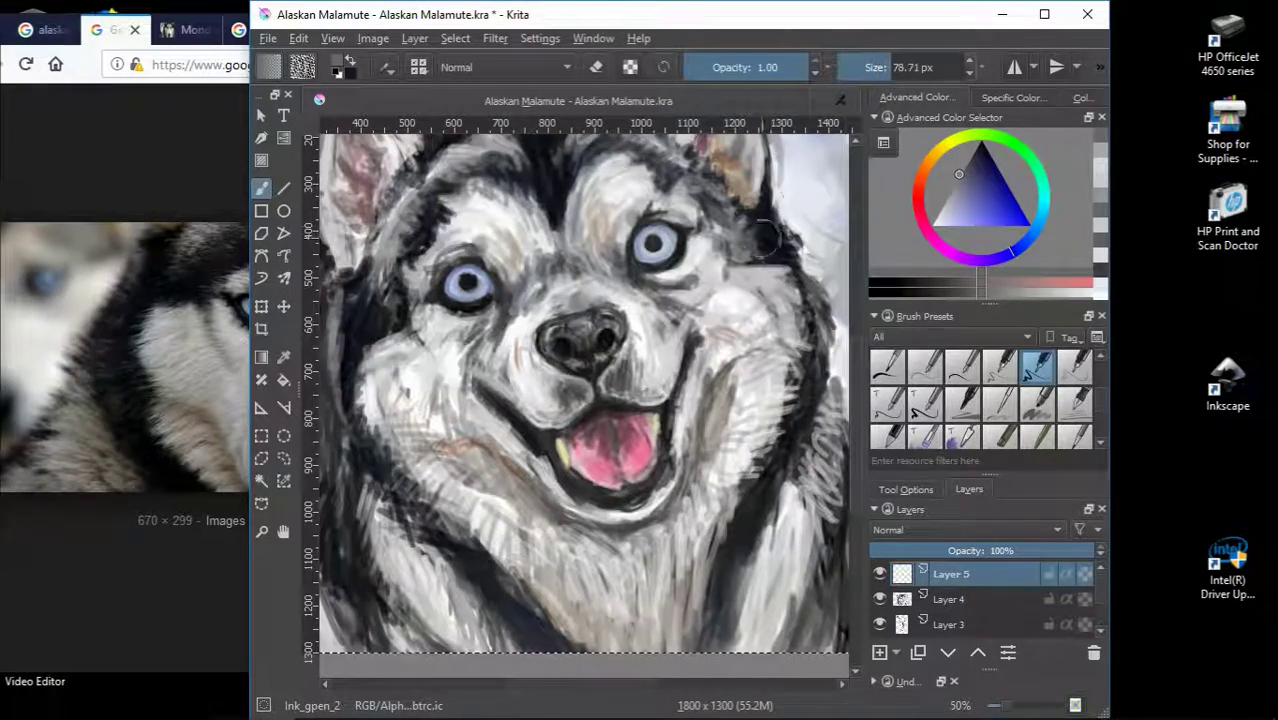
key("minus")
left_click_drag(673, 18, 752, 18)
scroll(646, 224, "up", 2)
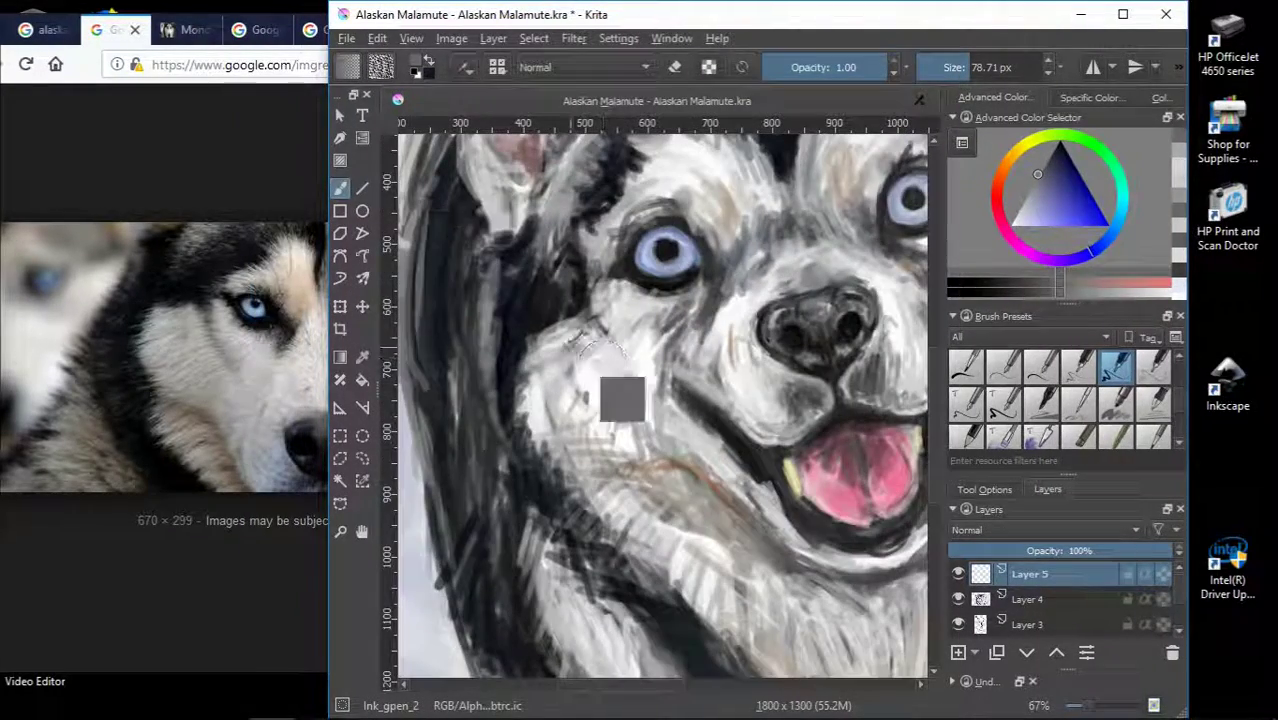
Hatch fur strokes below the eye and darken the left edge of the head.
mouse_move(573, 340)
left_mouse_down()
mouse_move(617, 378)
mouse_move(598, 420)
mouse_move(600, 400)
mouse_move(520, 430)
left_mouse_up()
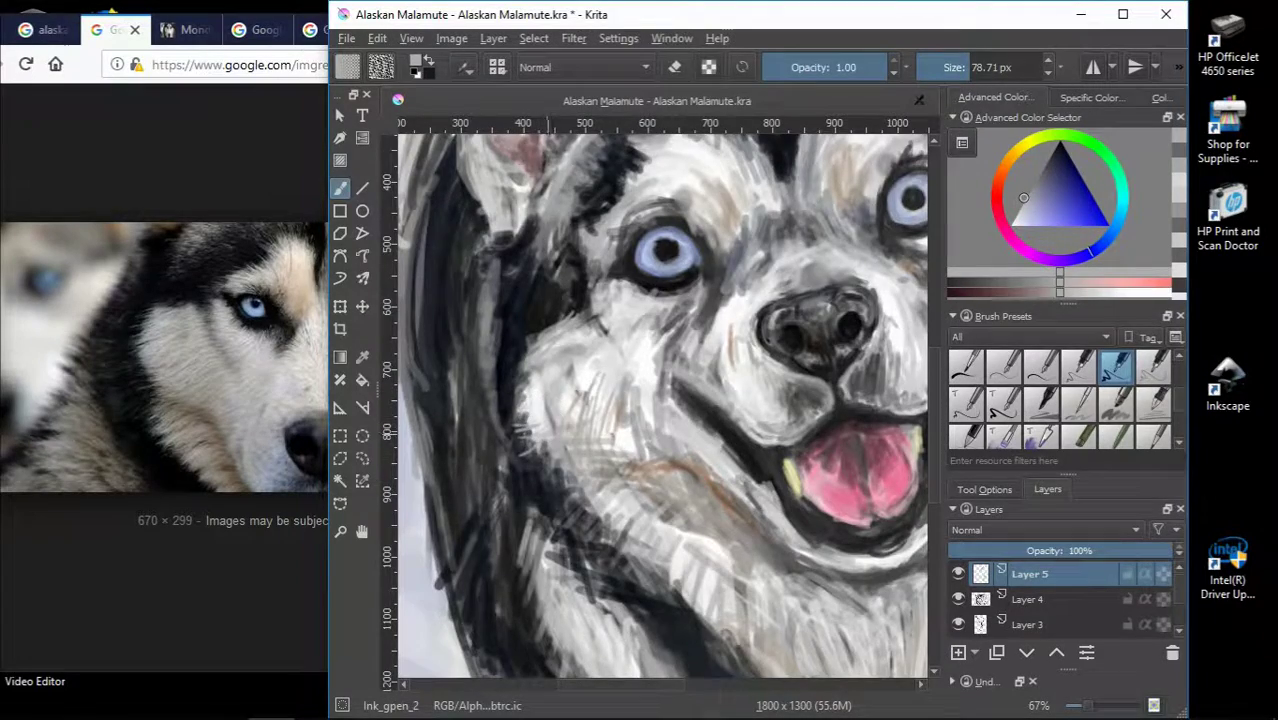
scroll(660, 305, "down", 2)
scroll(593, 285, "up", 2)
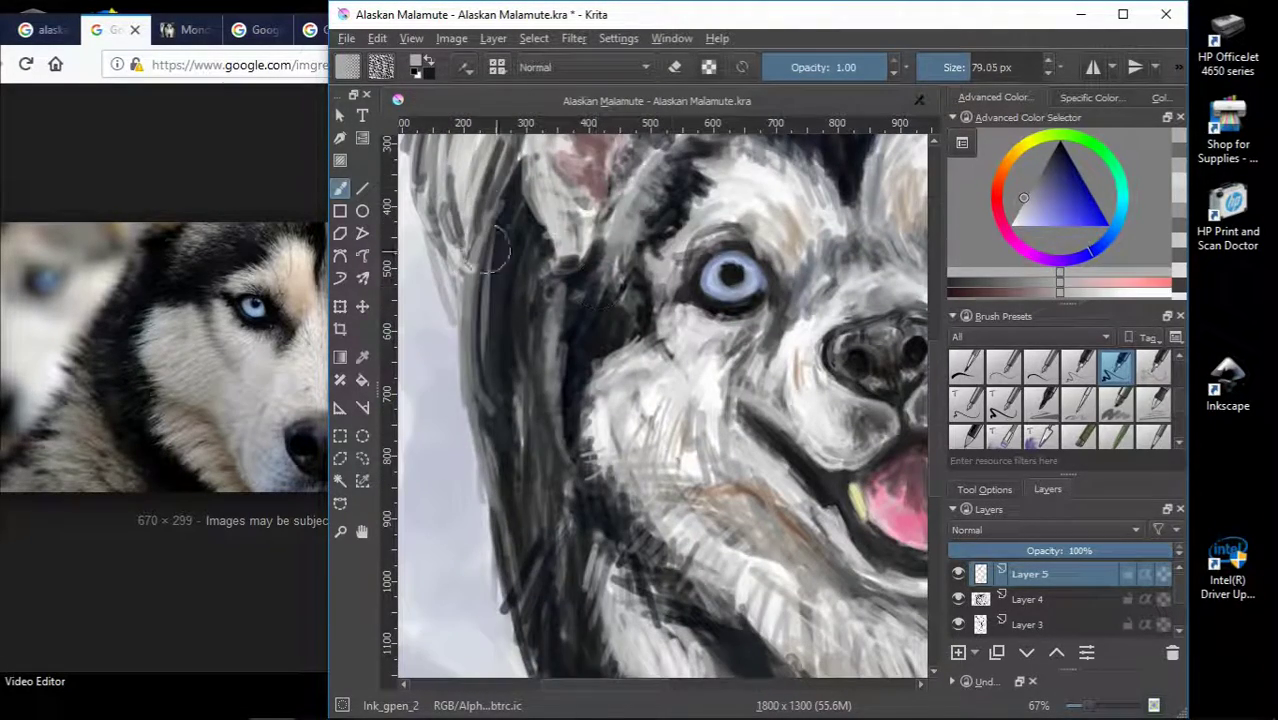
left_click(555, 296, "ctrl")
mouse_move(502, 243)
left_mouse_down()
mouse_move(460, 280)
mouse_move(460, 345)
left_mouse_up()
mouse_move(479, 271)
left_mouse_down()
mouse_move(450, 360)
mouse_move(473, 420)
left_mouse_up()
Add dark grey strokes along the lower left hair.
left_click(470, 330, "ctrl")
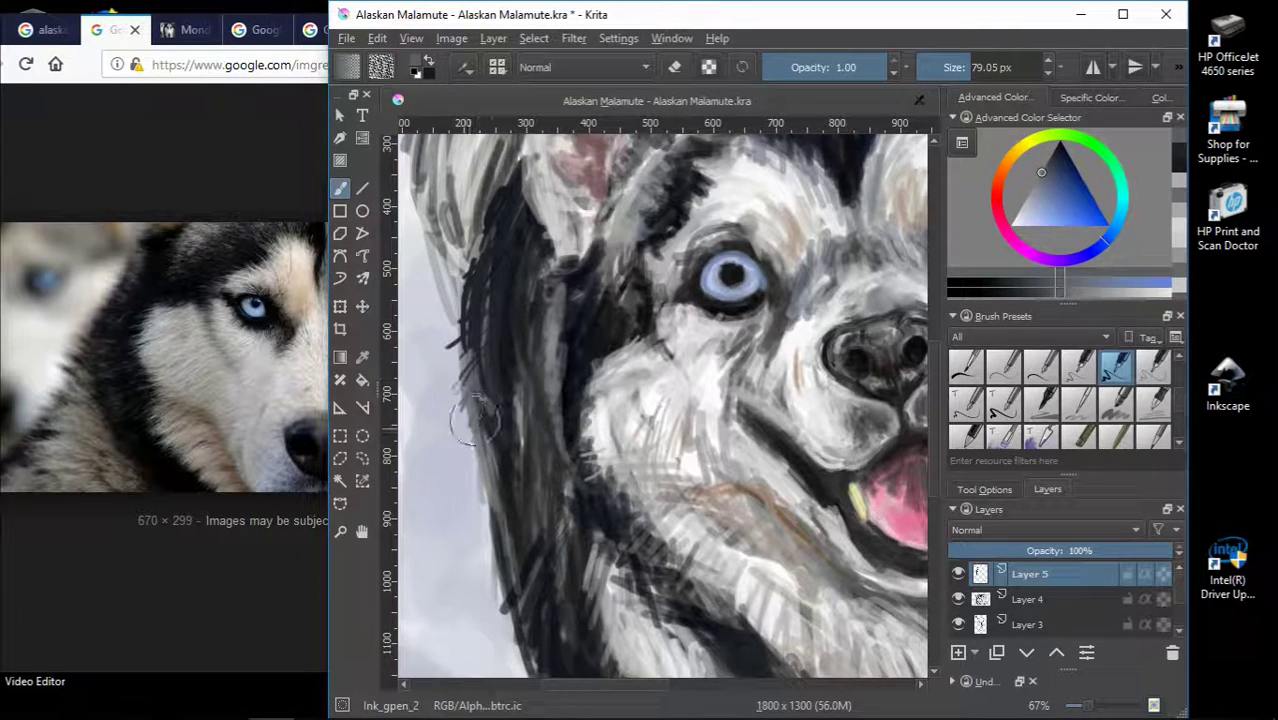
left_click(474, 420, "ctrl")
left_click_drag(525, 530, 510, 640)
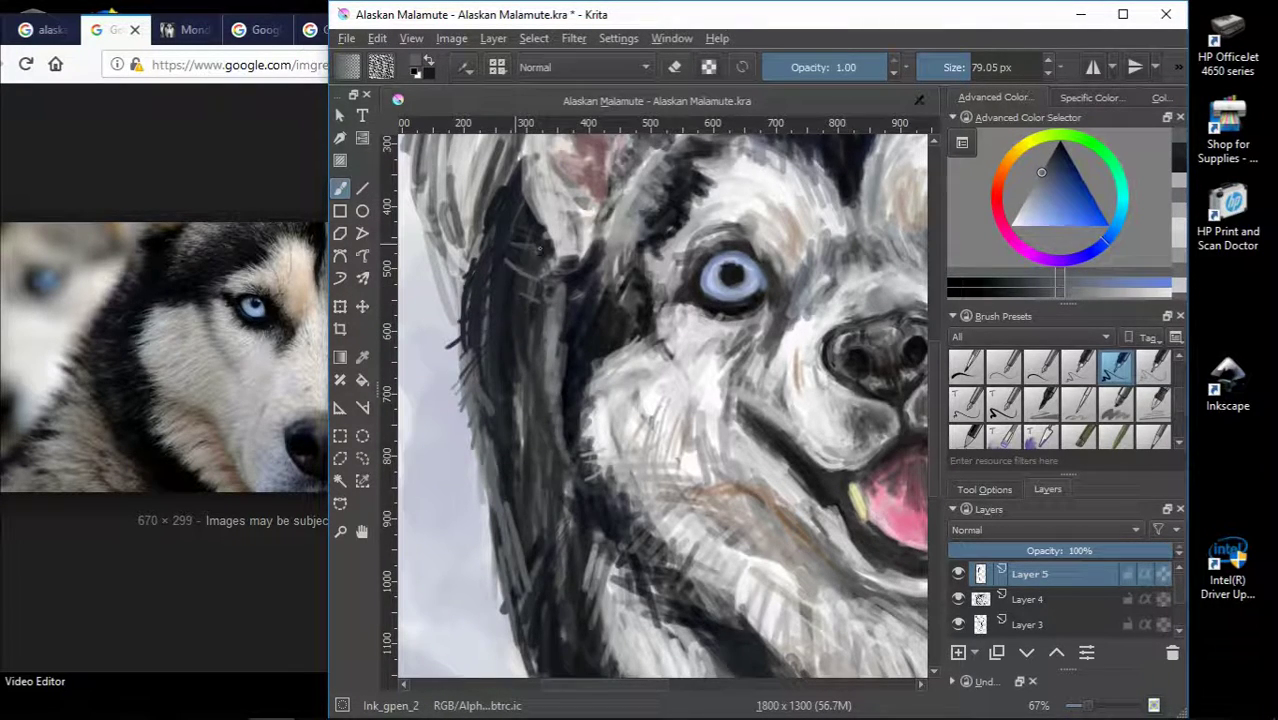
scroll(514, 481, "down", 3)
scroll(640, 240, "up", 3)
Paint and smooth a dark band across the forehead.
left_click(640, 240, "ctrl")
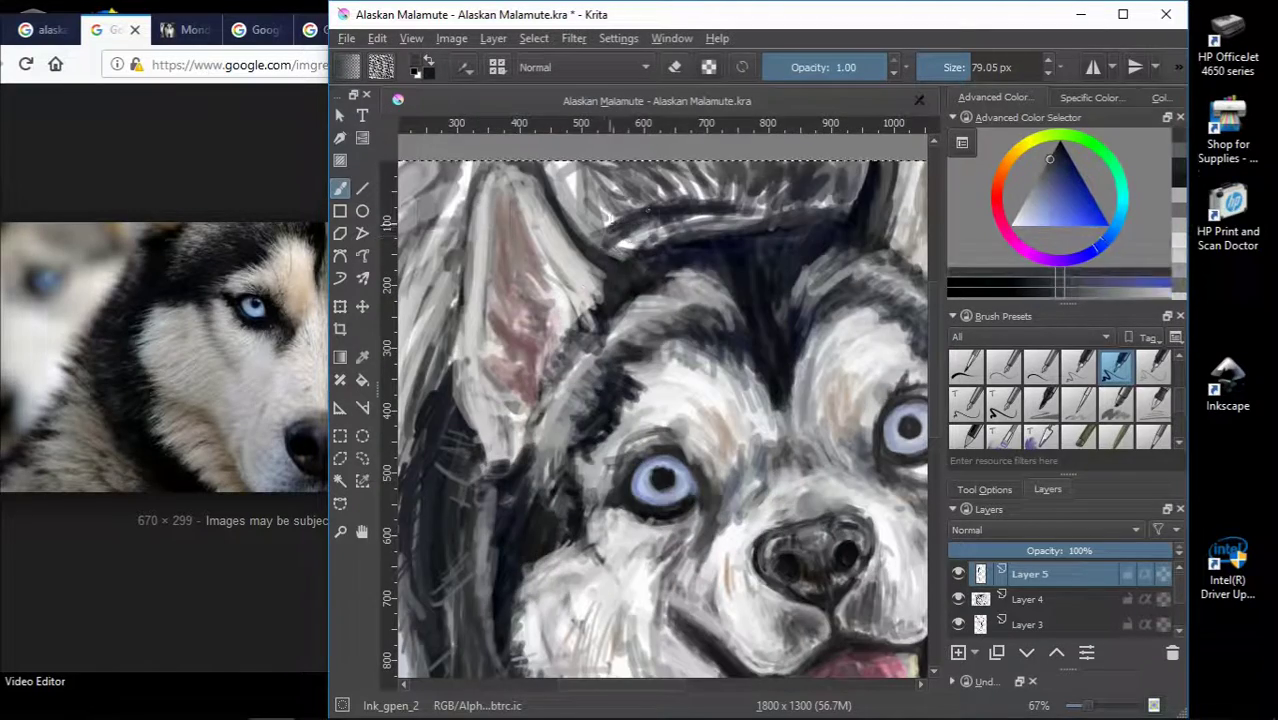
mouse_move(640, 250)
left_mouse_down()
mouse_move(755, 215)
mouse_move(675, 200)
mouse_move(585, 225)
mouse_move(720, 192)
mouse_move(765, 210)
left_mouse_up()
scroll(660, 420, "down", 3)
scroll(616, 400, "up", 2)
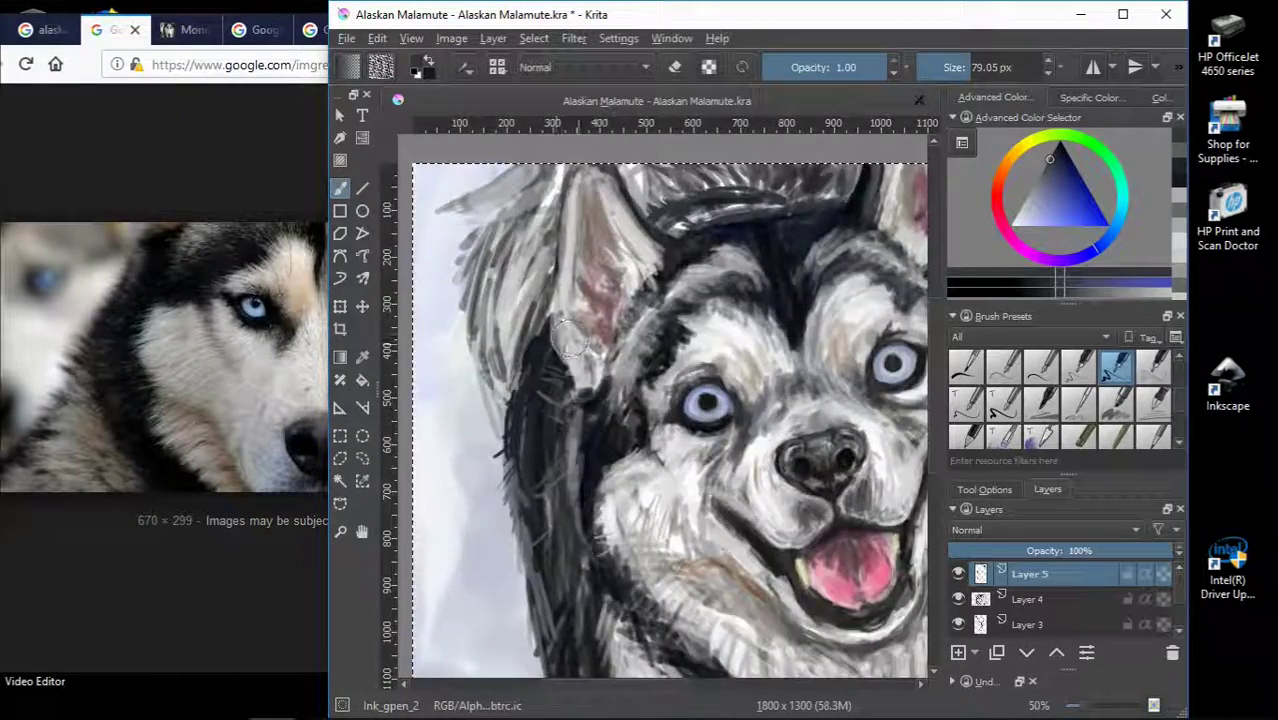
scroll(616, 400, "up", 2)
left_click(676, 340, "ctrl")
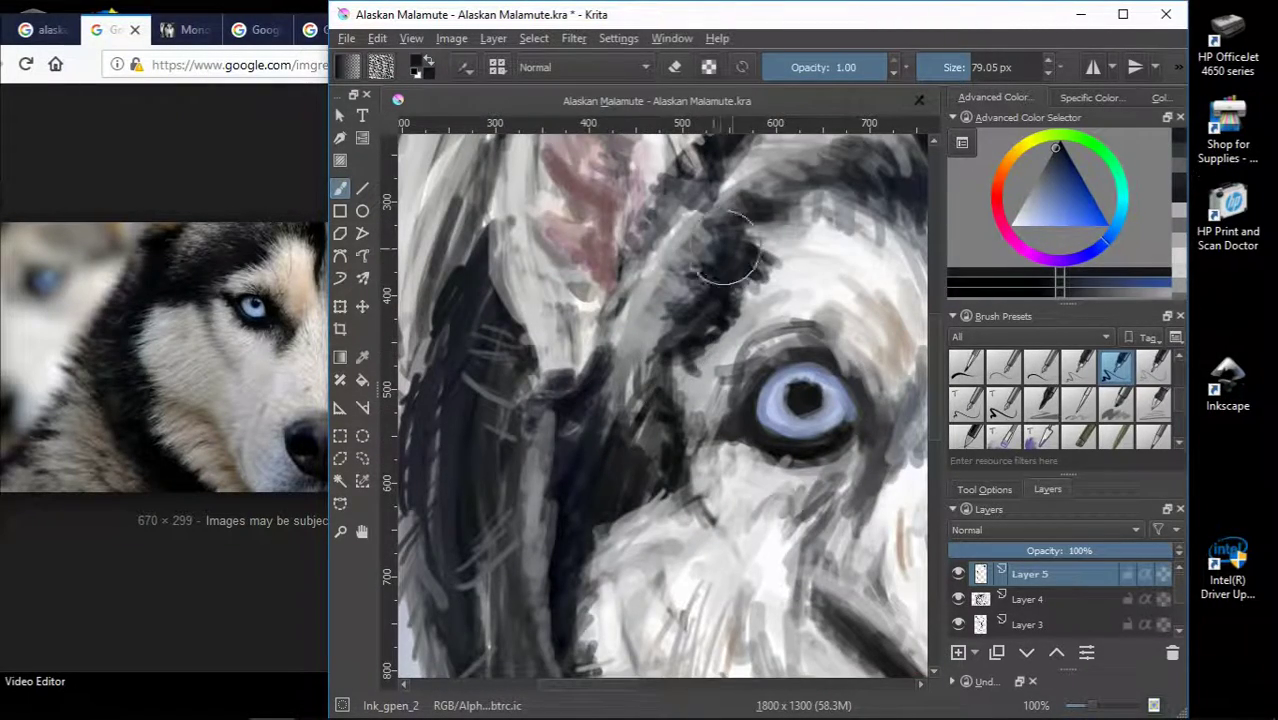
left_click_drag(745, 235, 775, 245)
Soften the forehead with light grey fur strokes.
left_click(785, 172, "ctrl")
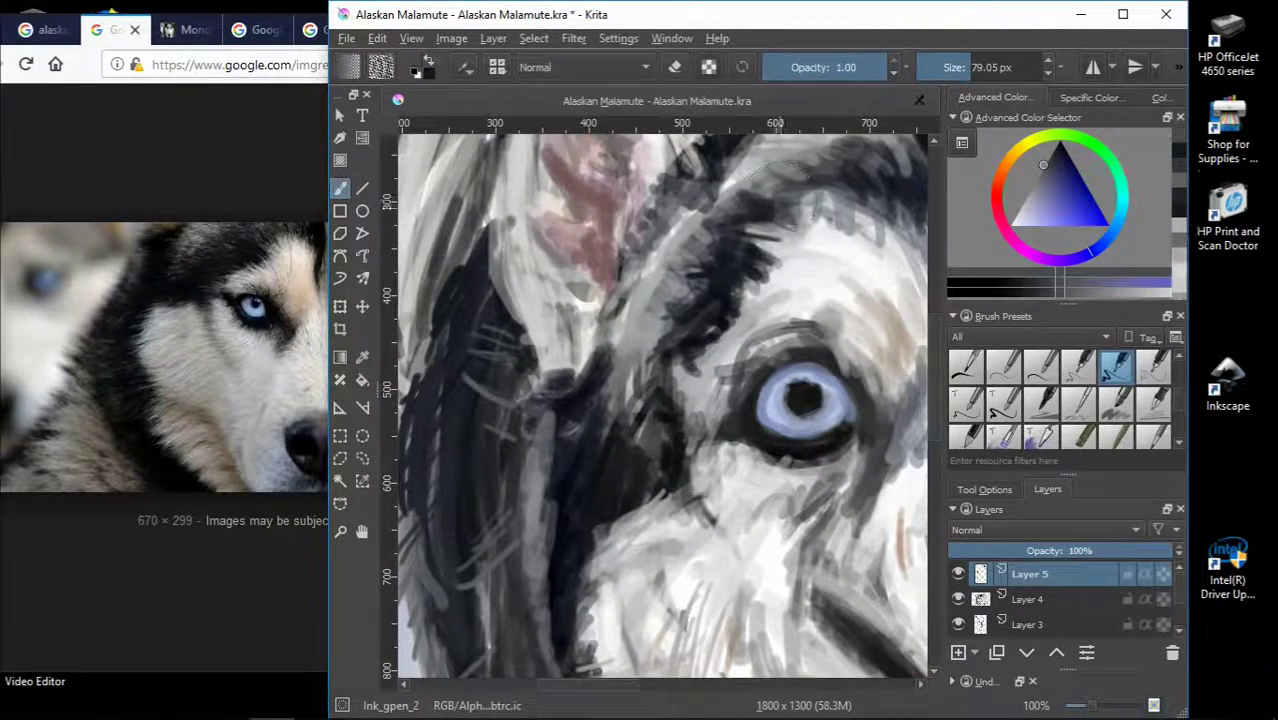
scroll(830, 210, "down", 2)
scroll(800, 300, "down", 2)
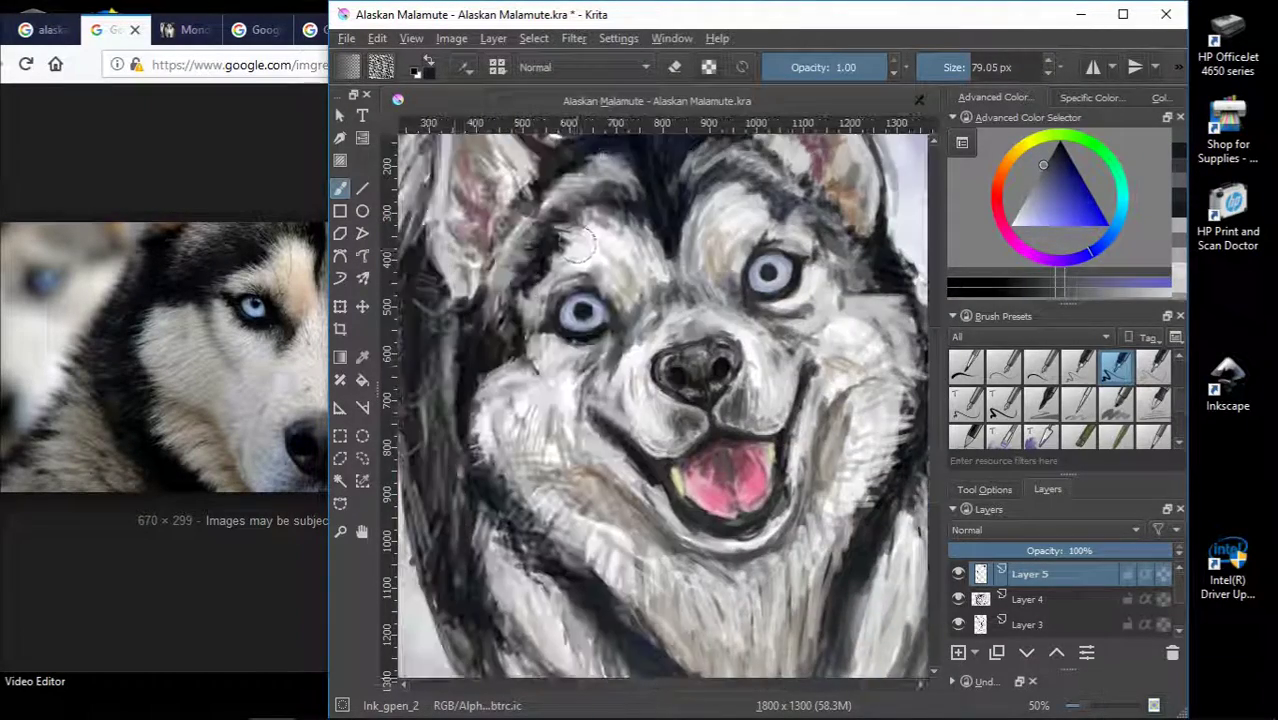
scroll(645, 225, "up", 4)
left_click(655, 228, "ctrl")
mouse_move(600, 220)
left_mouse_down()
mouse_move(668, 240)
mouse_move(724, 175)
left_mouse_up()
Paint darker strokes over the centre of the forehead.
left_click(660, 245, "ctrl")
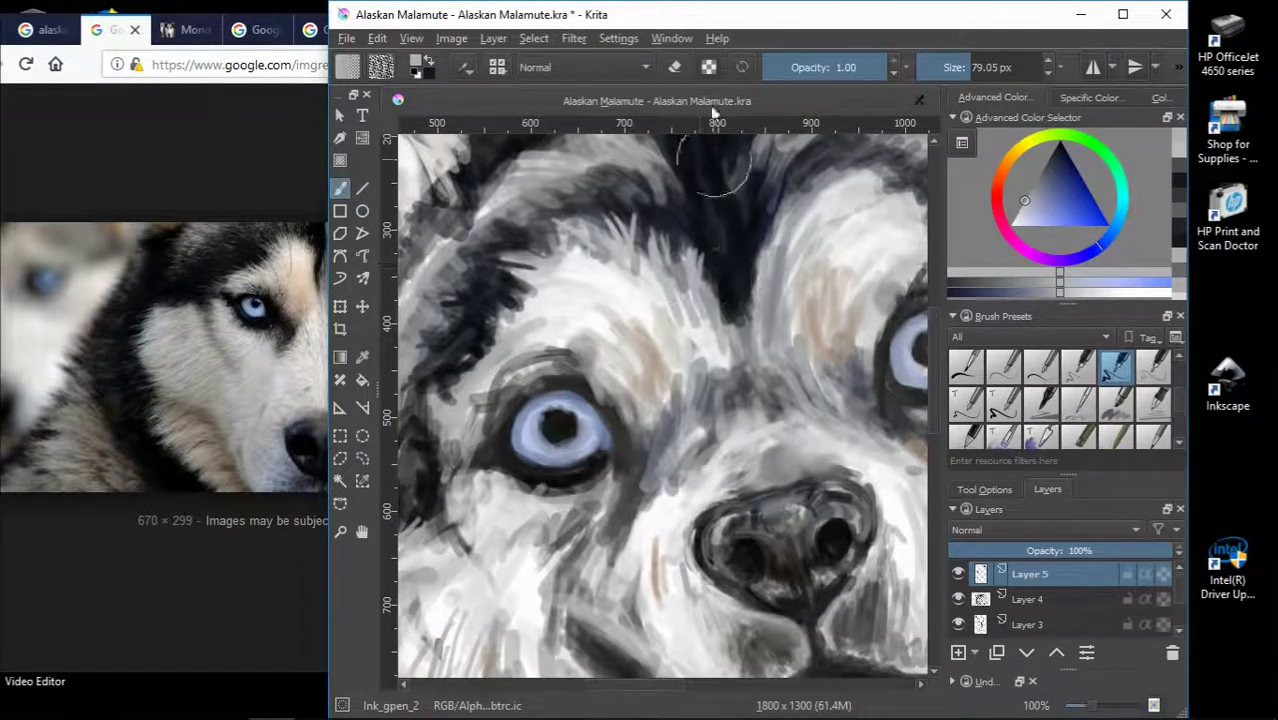
left_click(800, 285, "ctrl")
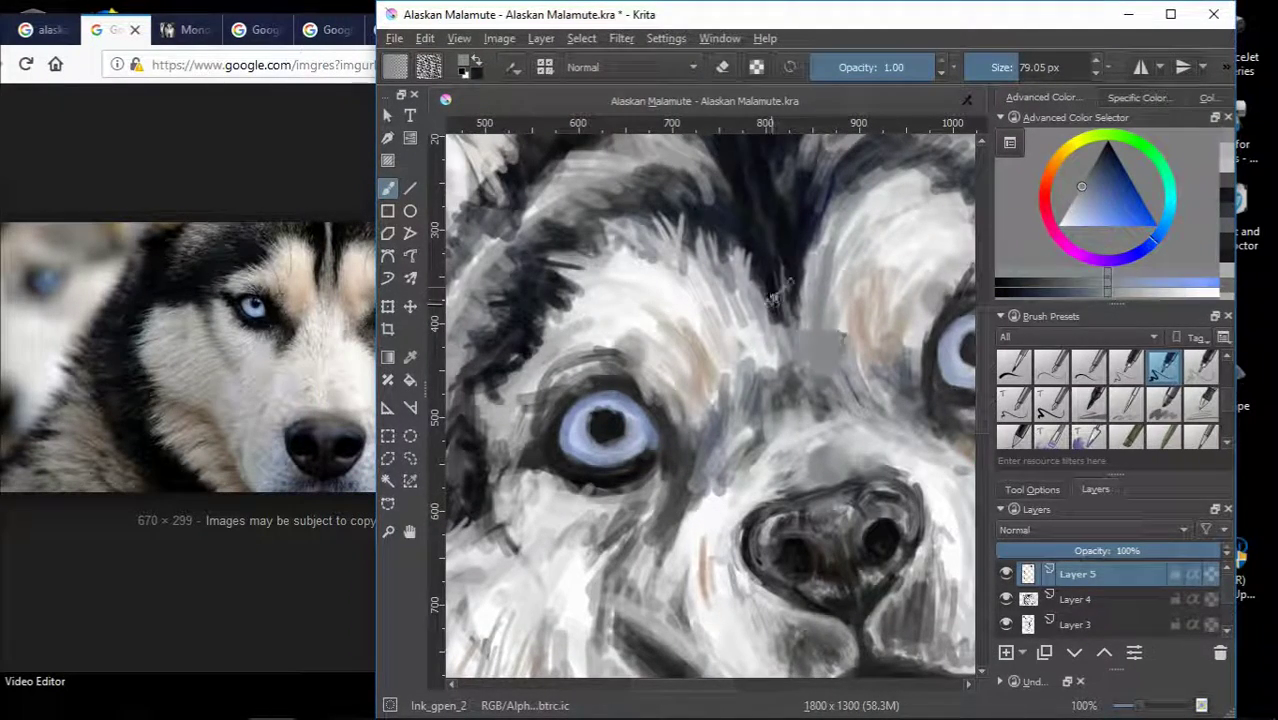
left_click(770, 292, "ctrl")
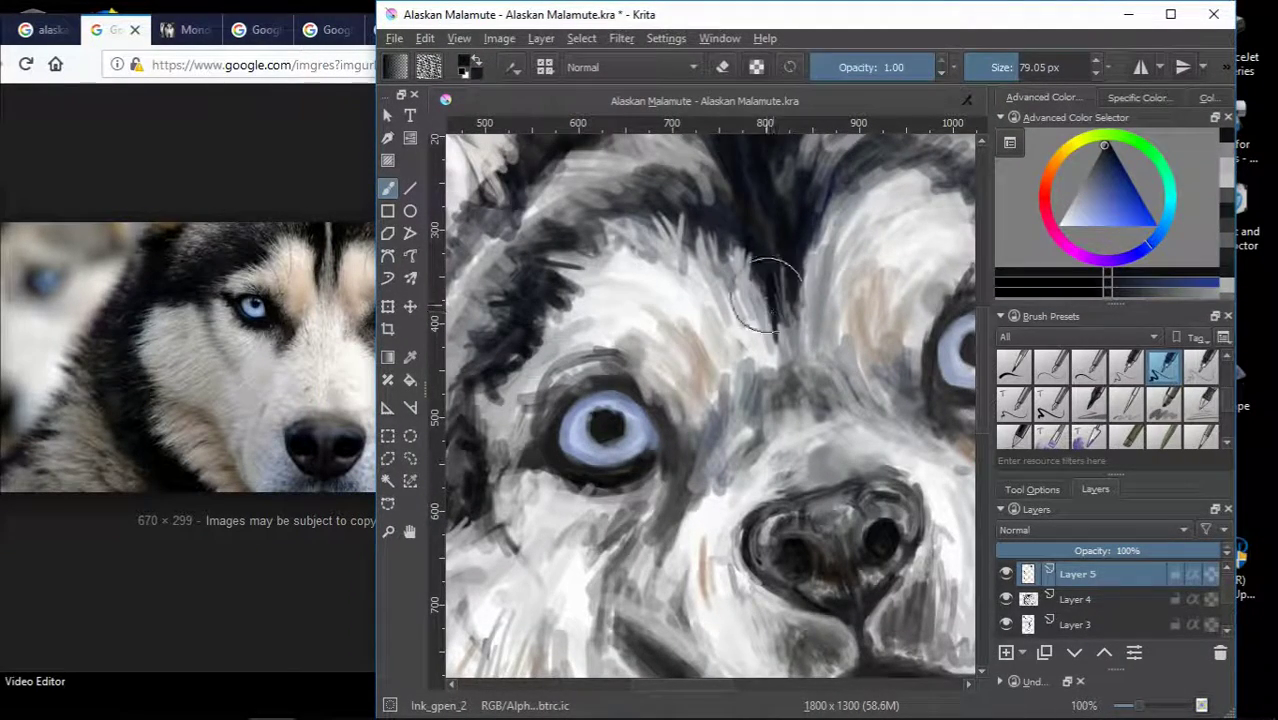
mouse_move(760, 250)
left_mouse_down()
mouse_move(738, 200)
mouse_move(720, 245)
left_mouse_up()
left_click(755, 184, "ctrl")
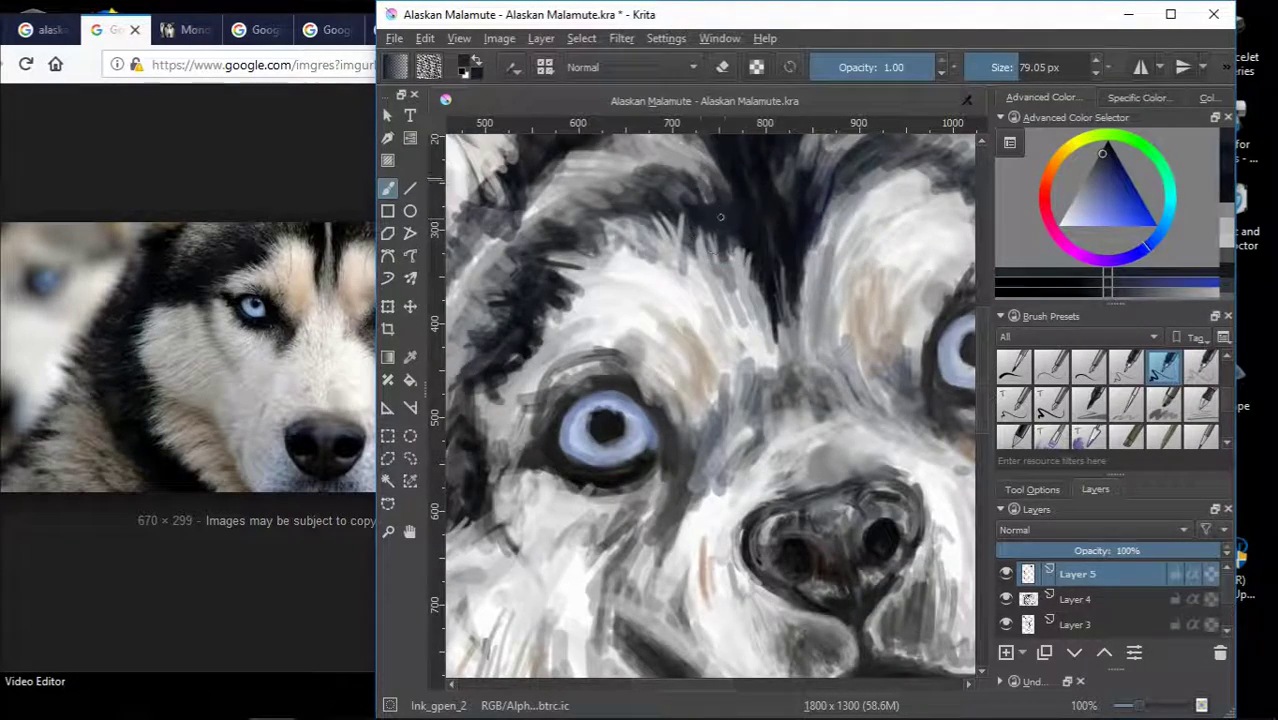
Paint light and dark fur strokes on the left cheek.
scroll(720, 216, "down", 1)
left_click(525, 325, "ctrl")
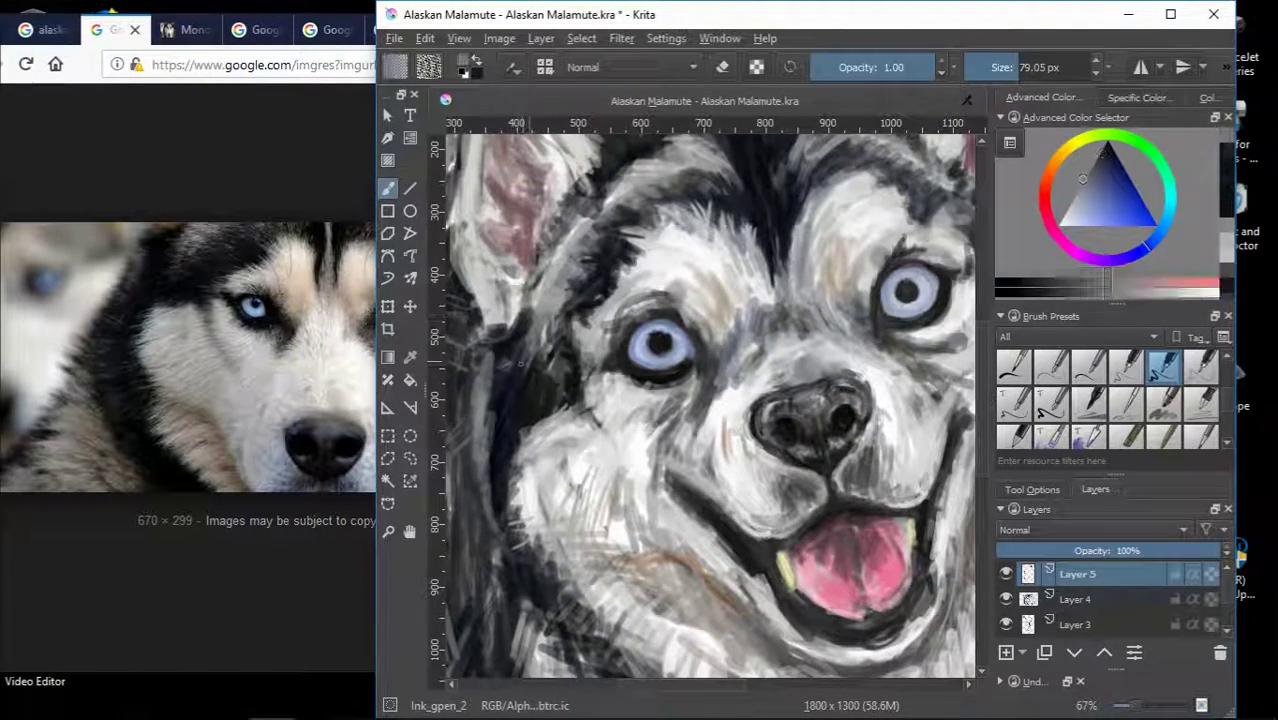
left_click_drag(540, 330, 510, 395)
left_click(520, 360, "ctrl")
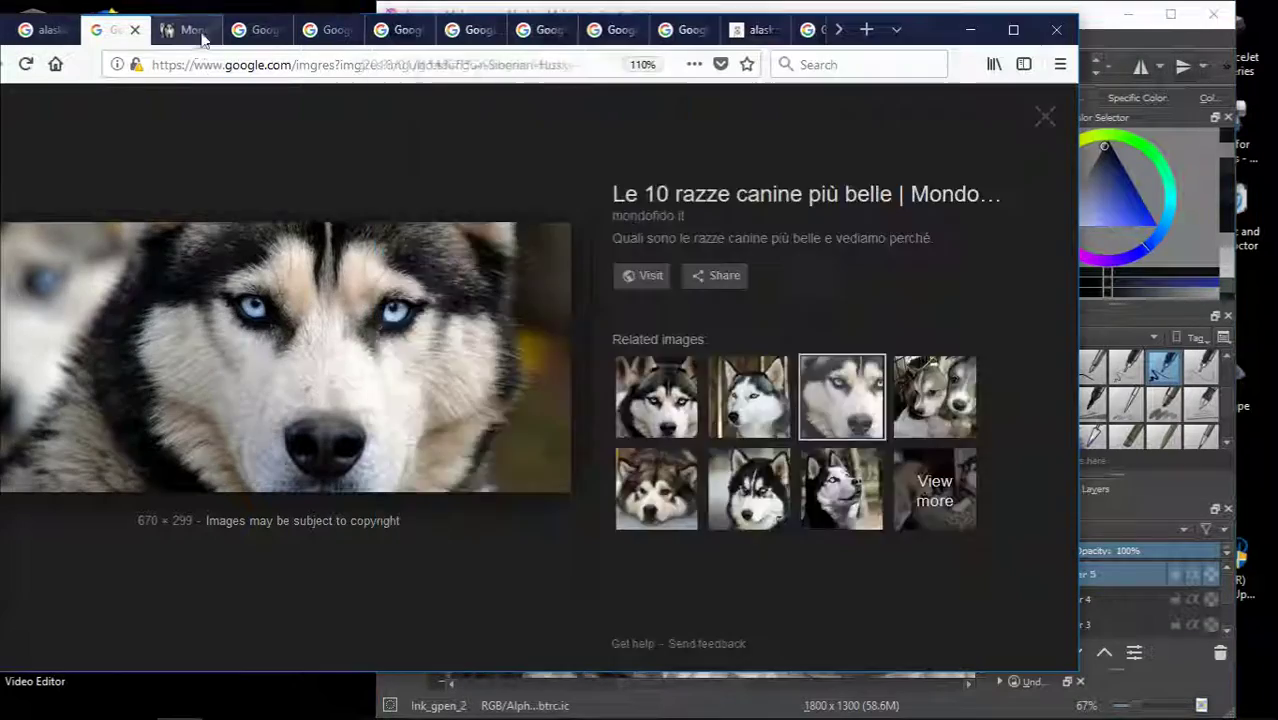
Show the front-facing husky reference photo, then return to the painting.
left_click(185, 29)
left_click(255, 29)
left_click(640, 8)
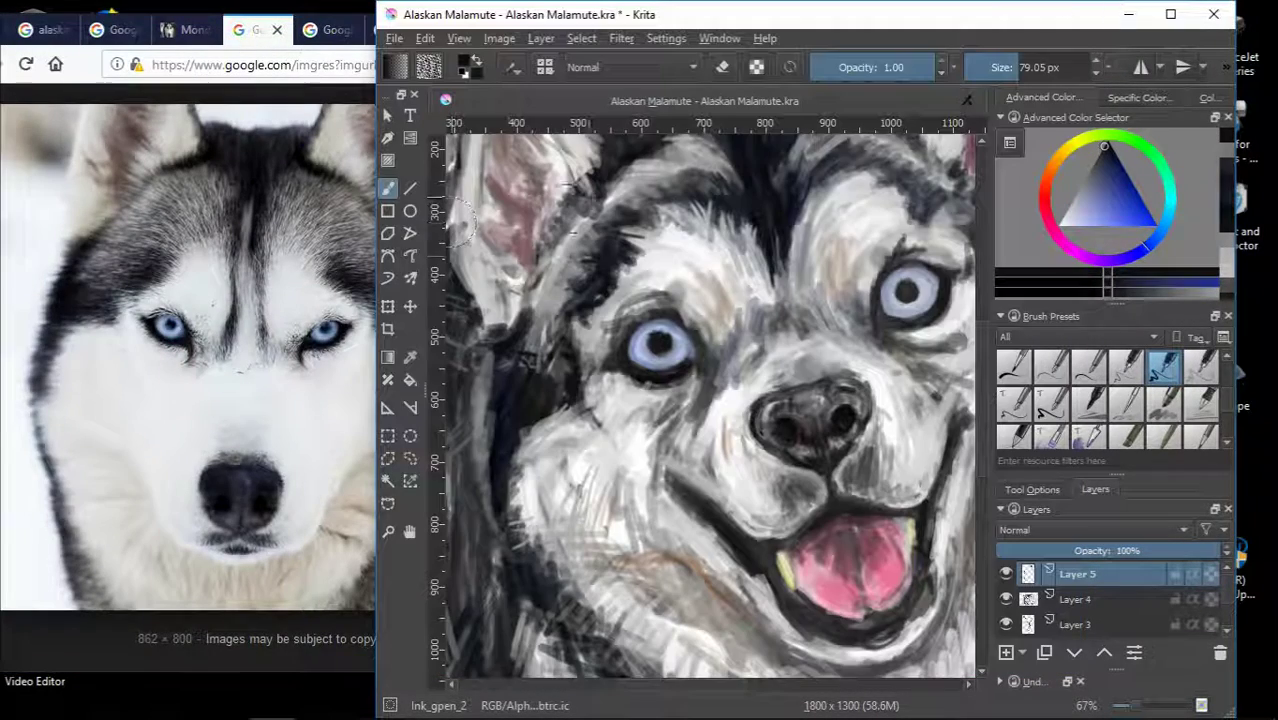
Paint light grey fur to the left of the eye.
left_click(535, 267, "ctrl")
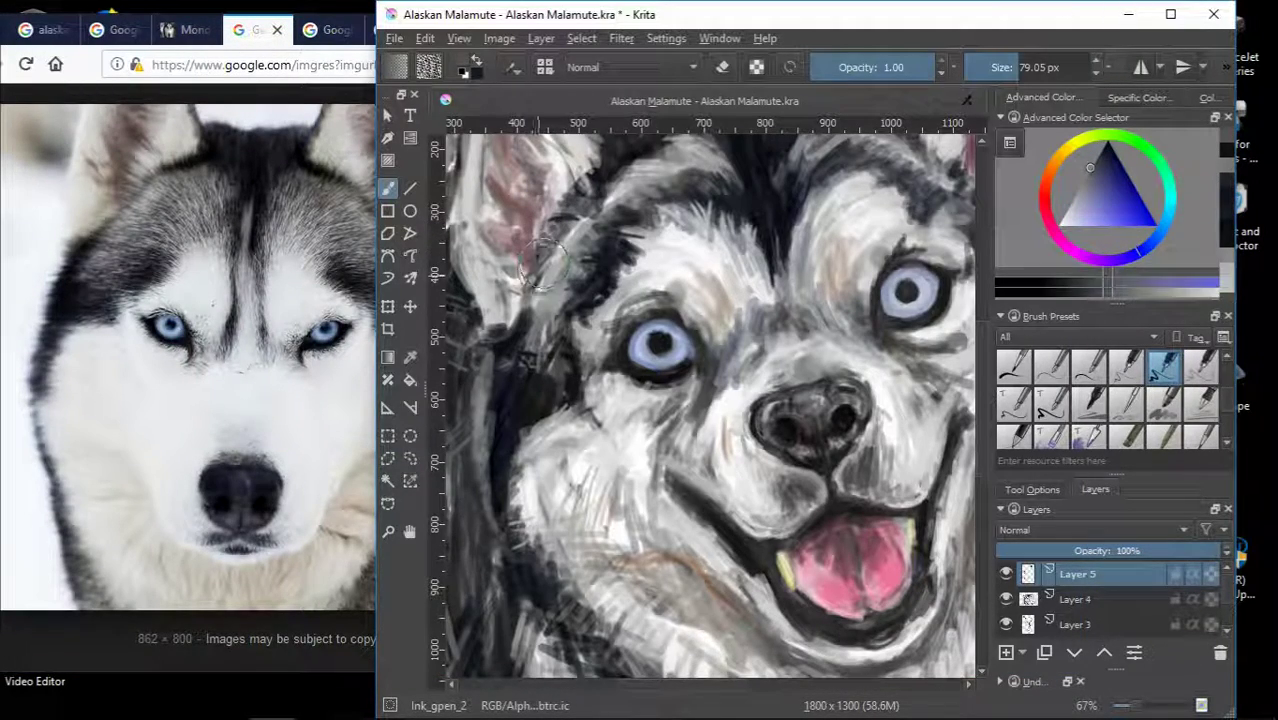
left_click(508, 318, "ctrl")
left_click(540, 326, "ctrl")
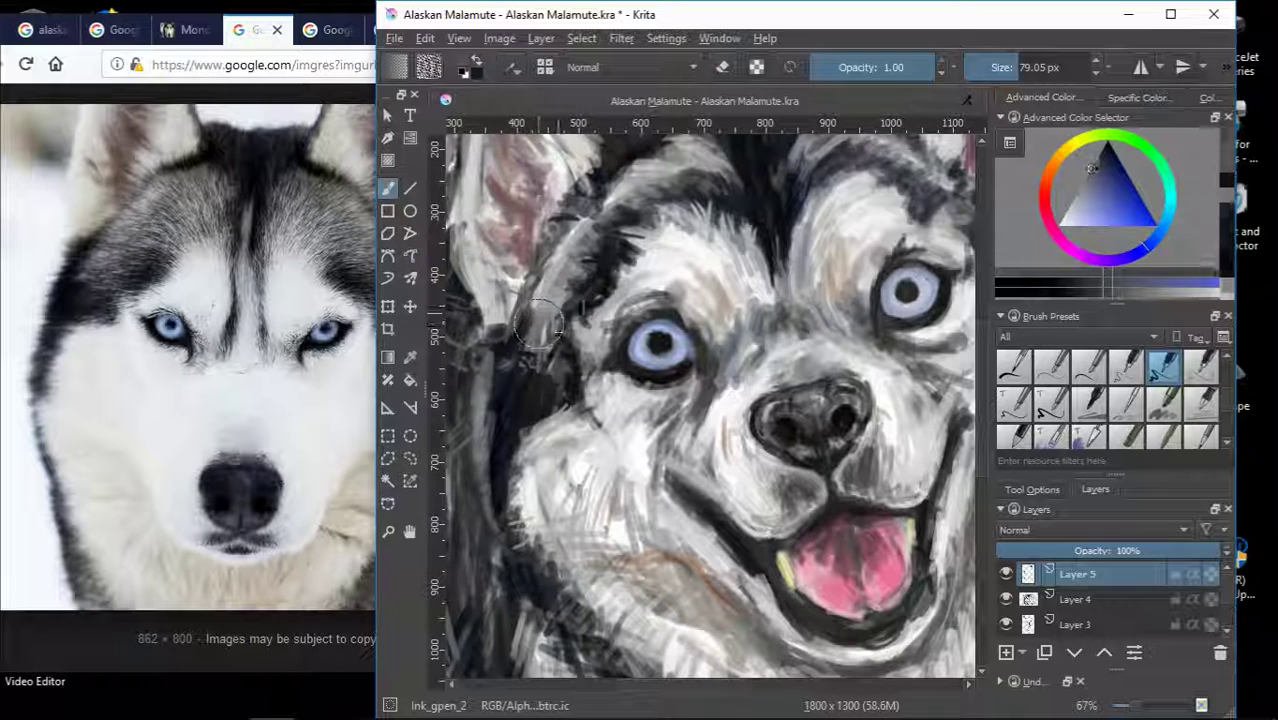
left_click_drag(540, 326, 548, 300)
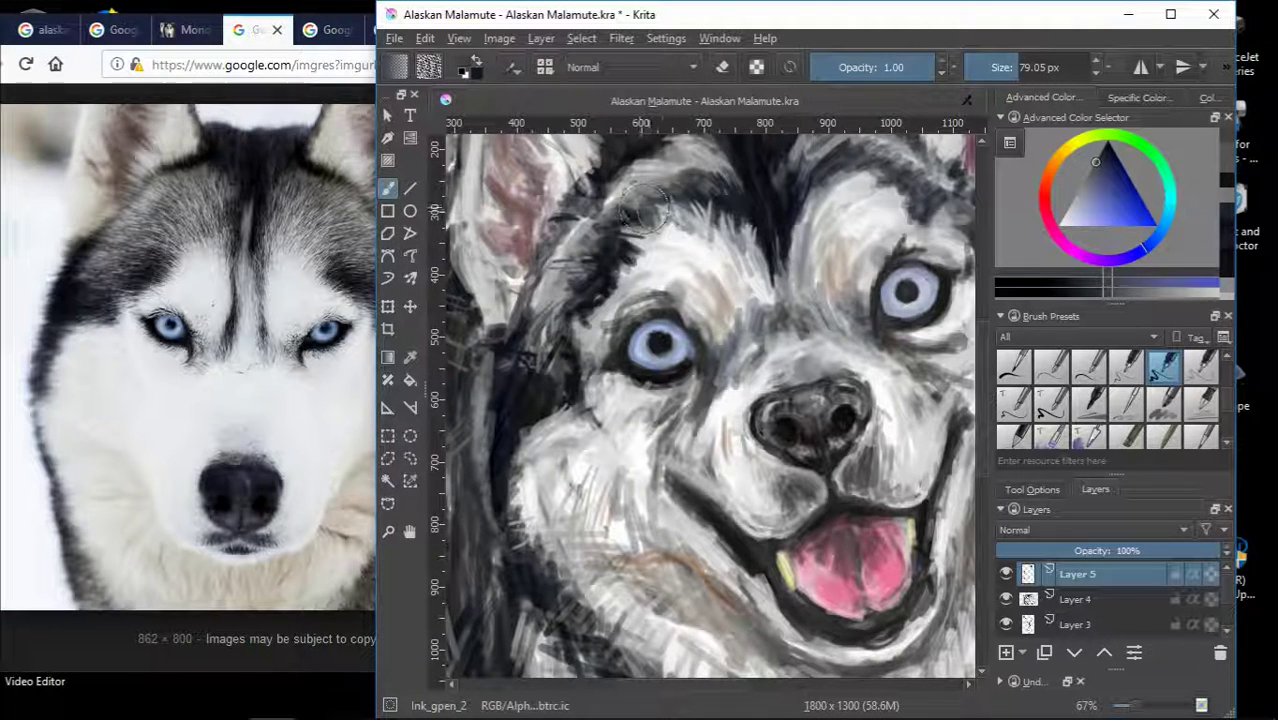
Touch up the forehead fur with a sampled forehead shade.
left_click(705, 186, "ctrl")
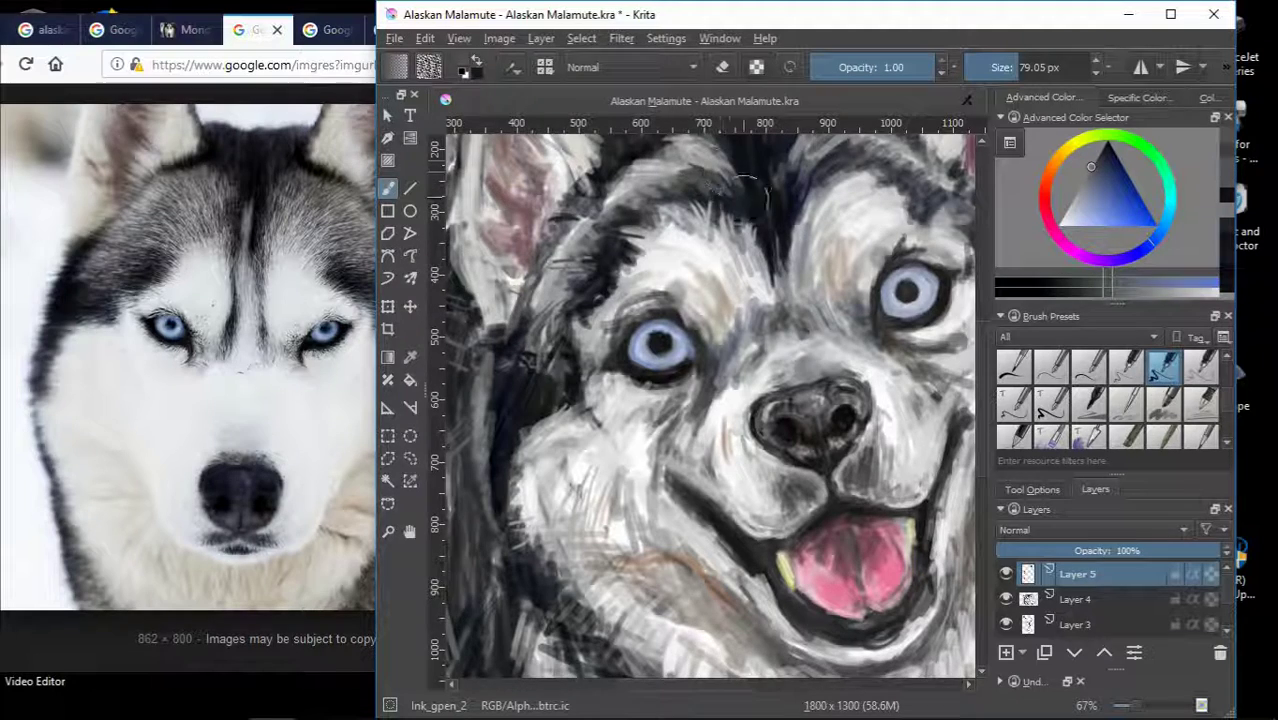
scroll(984, 337, "up", 2)
left_click(720, 225, "ctrl")
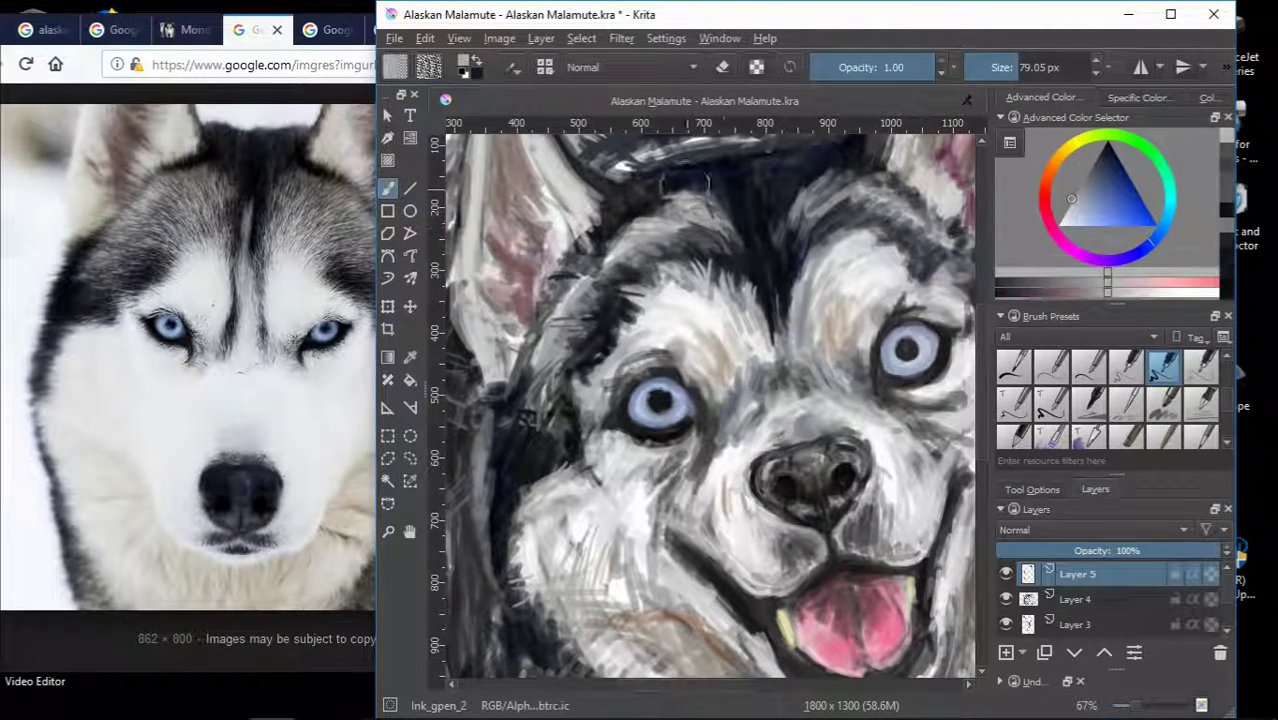
mouse_move(700, 205)
left_mouse_down()
mouse_move(665, 190)
mouse_move(635, 245)
left_mouse_up()
Sample tan and grey-blue fur shades and dab light grey fur beside the eye.
left_click(736, 268, "ctrl")
left_click(670, 305, "ctrl")
left_click(760, 388, "ctrl")
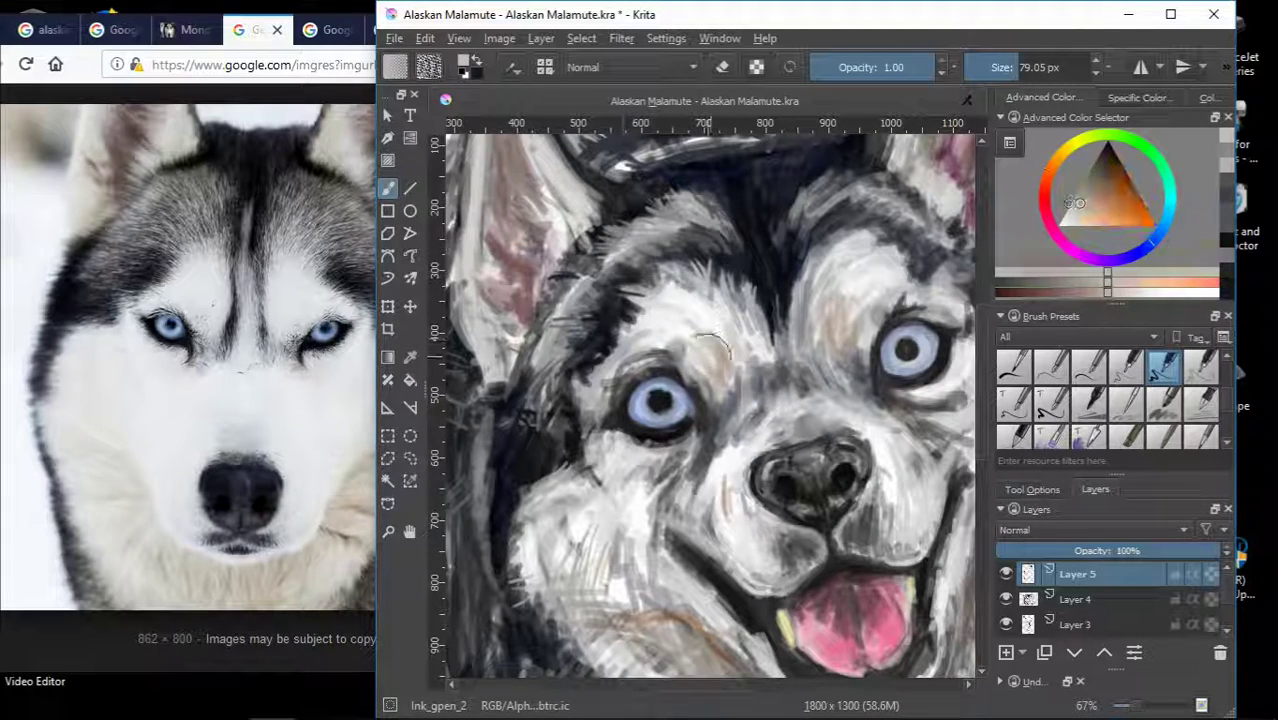
left_click(630, 205, "ctrl")
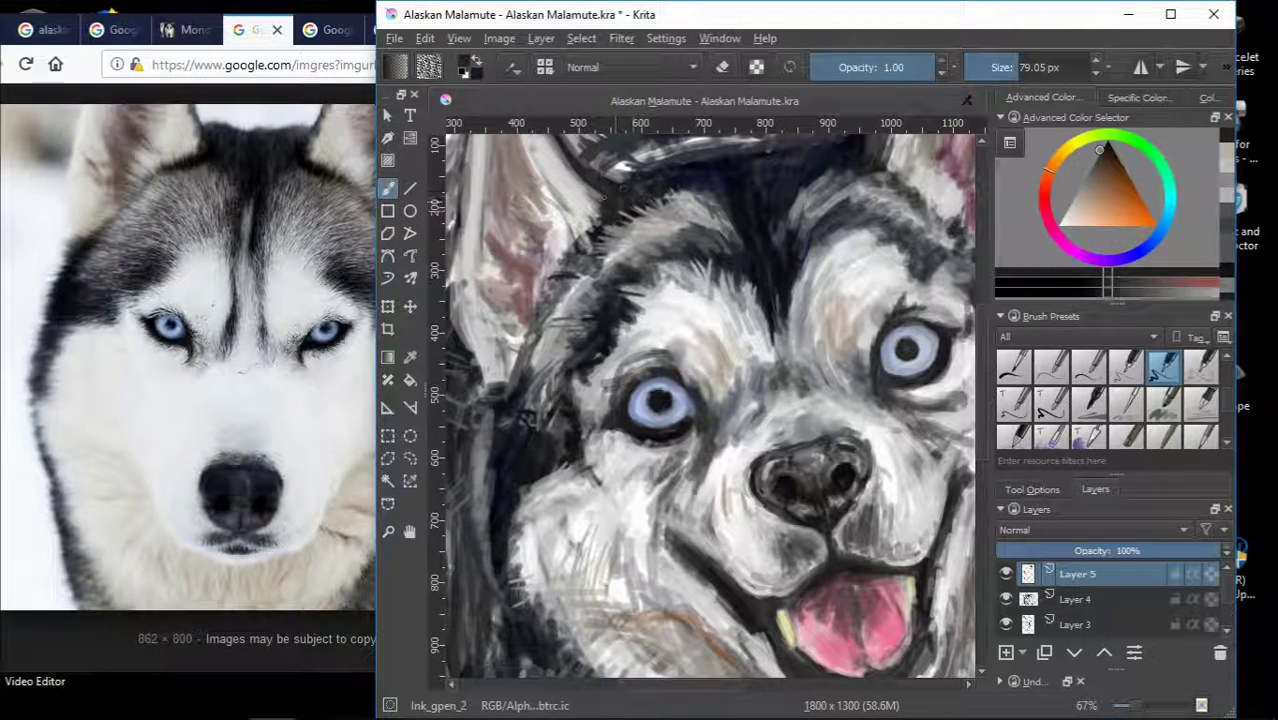
scroll(667, 362, "down", 2)
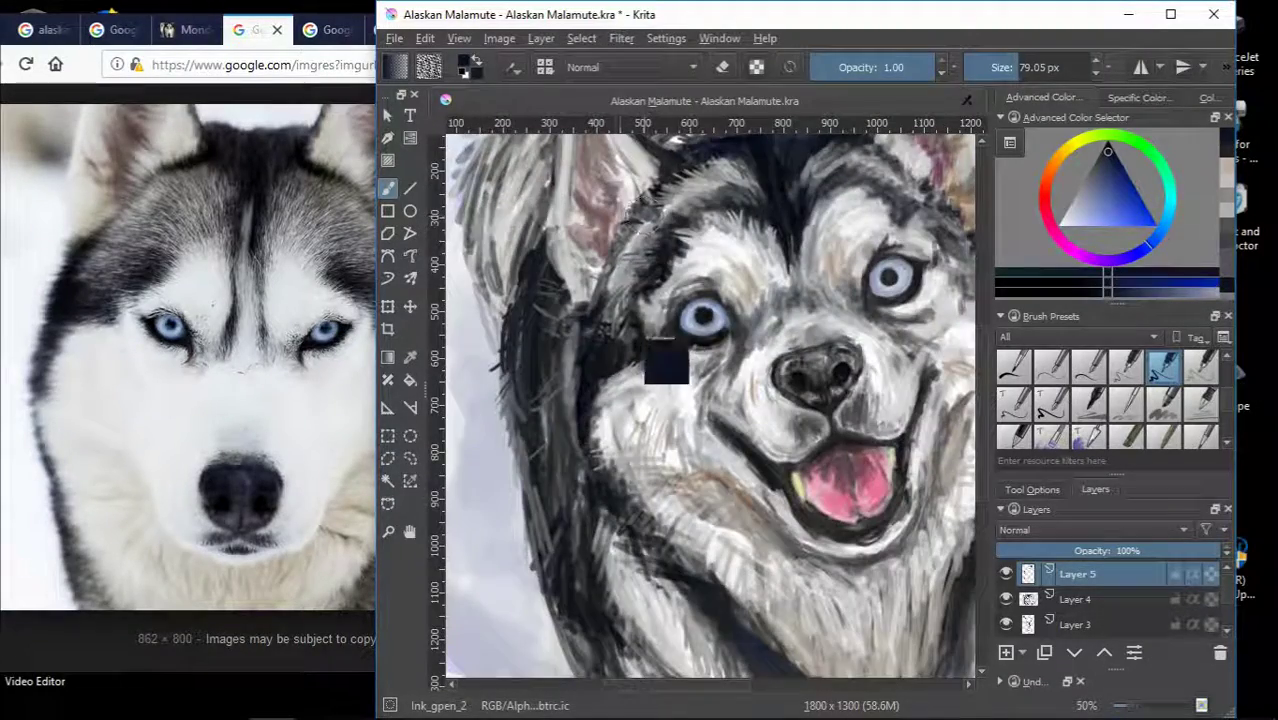
left_click(667, 362, "ctrl")
scroll(623, 296, "up", 2)
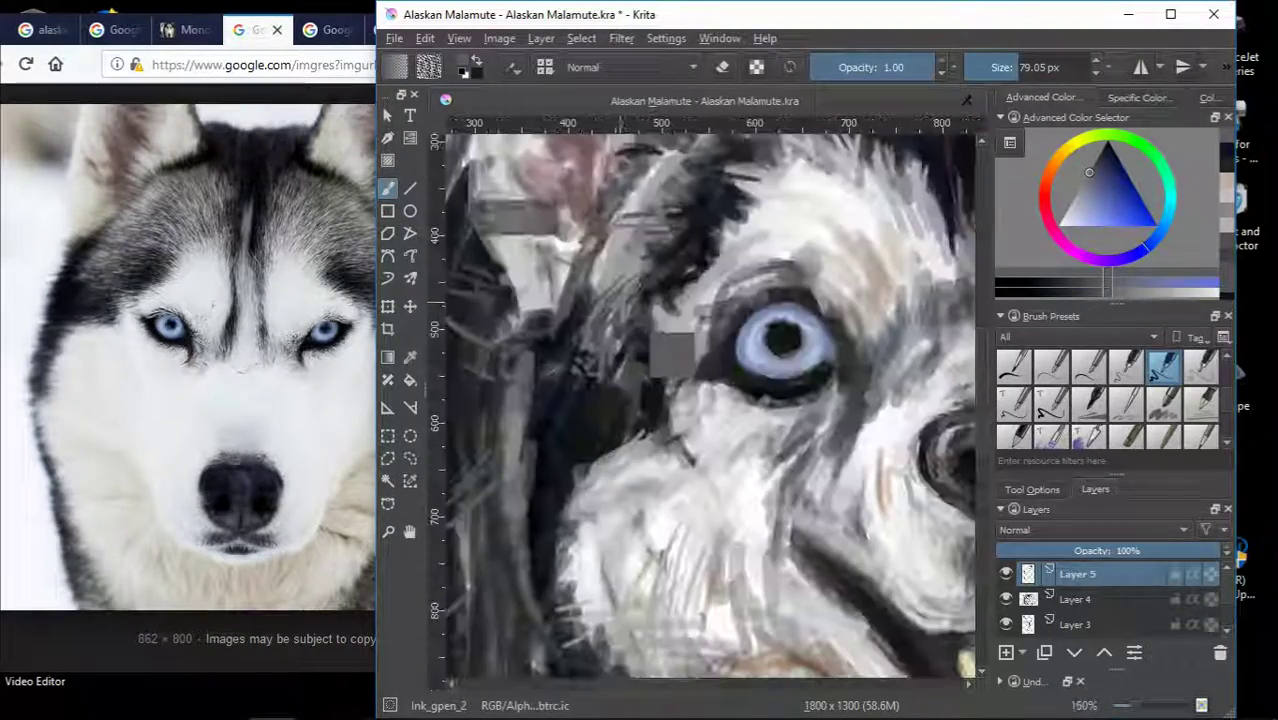
left_click(612, 352, "ctrl")
mouse_move(612, 352)
left_mouse_down()
mouse_move(586, 386)
mouse_move(650, 386)
left_mouse_up()
left_click(618, 257, "ctrl")
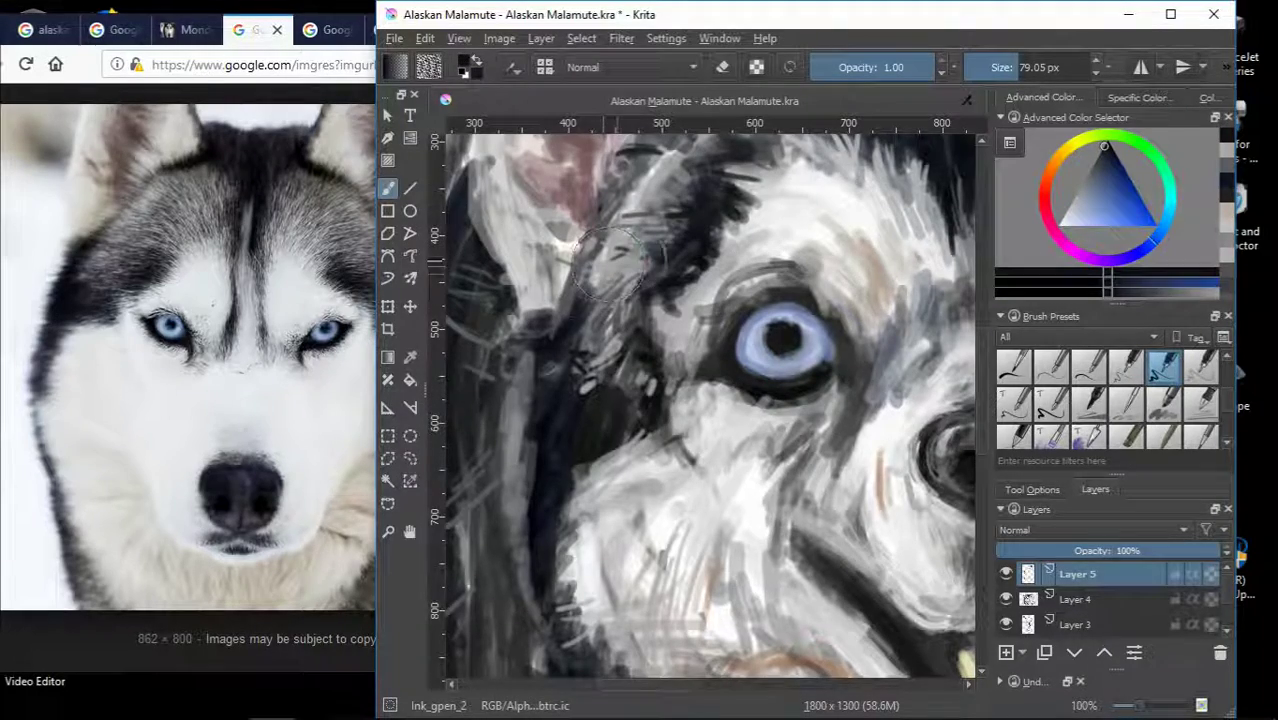
Sample light grey and near-black fur colours and paint light grey and dark navy strokes atop the head.
scroll(655, 258, "down", 3)
scroll(645, 258, "up", 1)
scroll(640, 258, "up", 1)
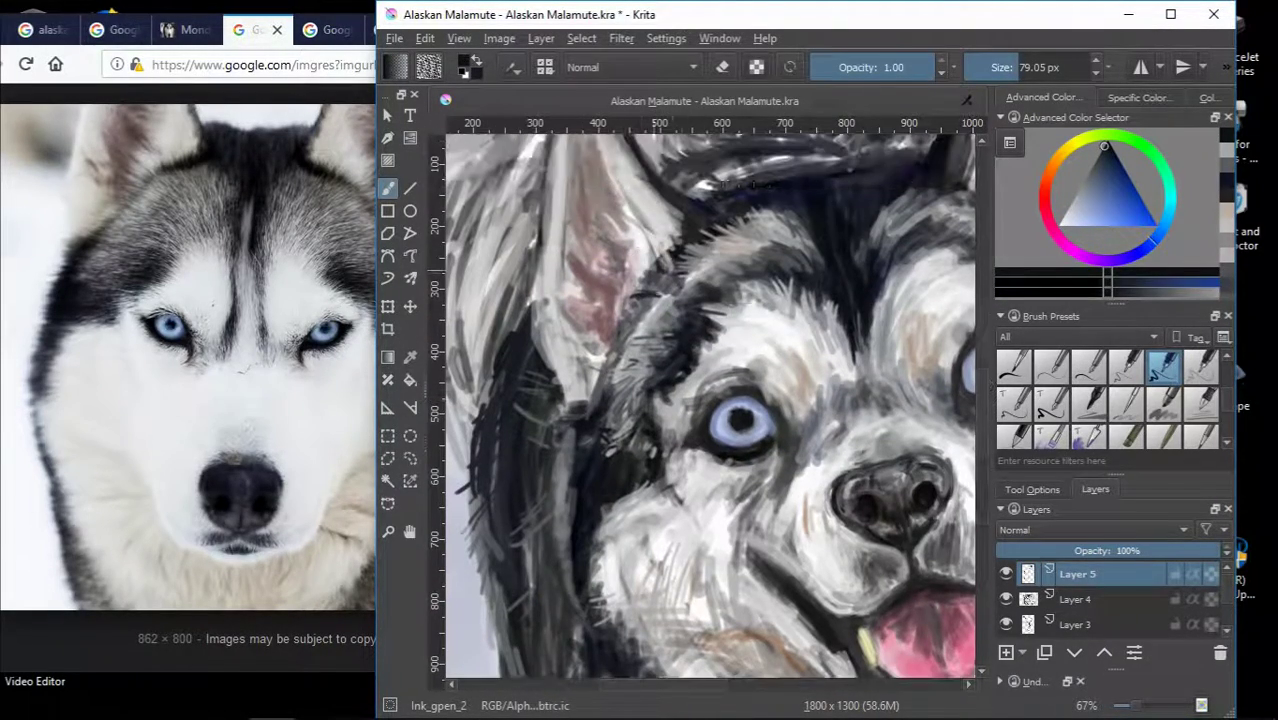
left_click(640, 258, "ctrl")
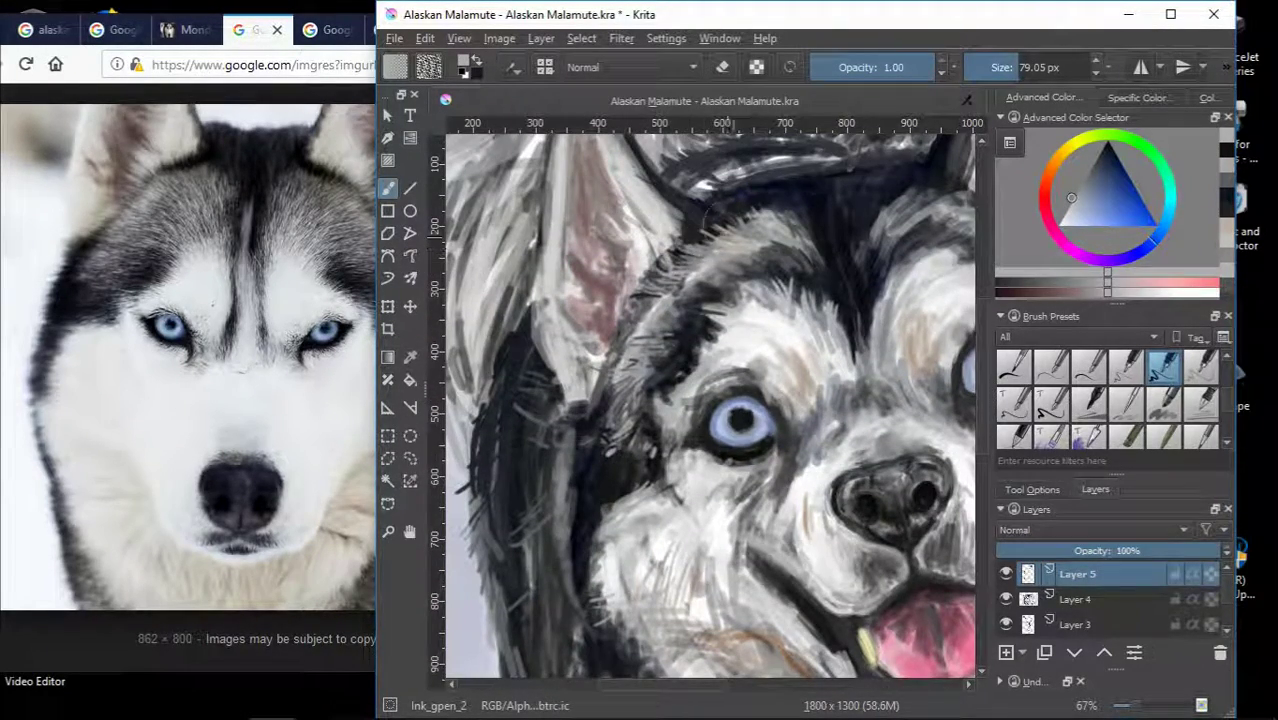
left_click(727, 226, "ctrl")
left_click(704, 264, "ctrl")
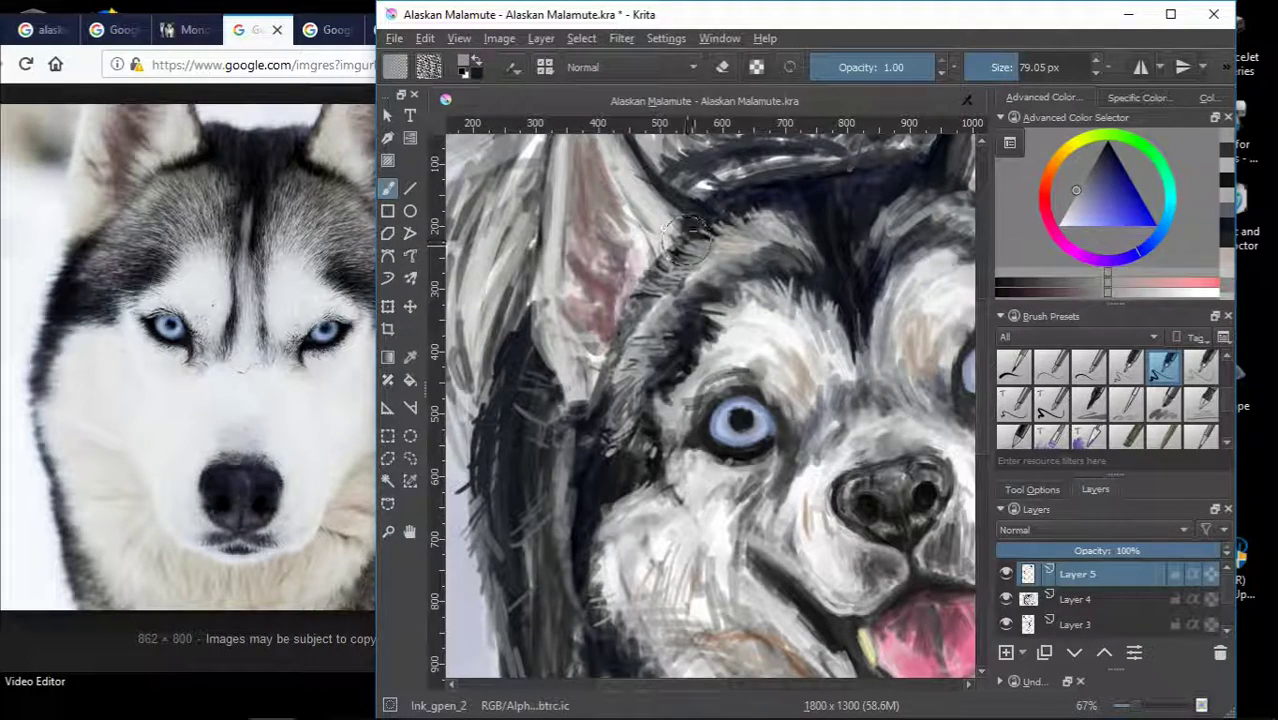
left_click(672, 300, "ctrl")
mouse_move(760, 268)
left_mouse_down()
mouse_move(815, 280)
mouse_move(770, 205)
mouse_move(720, 180)
mouse_move(730, 185)
mouse_move(700, 215)
mouse_move(718, 200)
mouse_move(750, 258)
mouse_move(648, 338)
left_mouse_up()
left_click(812, 255, "ctrl")
left_click(745, 165, "ctrl")
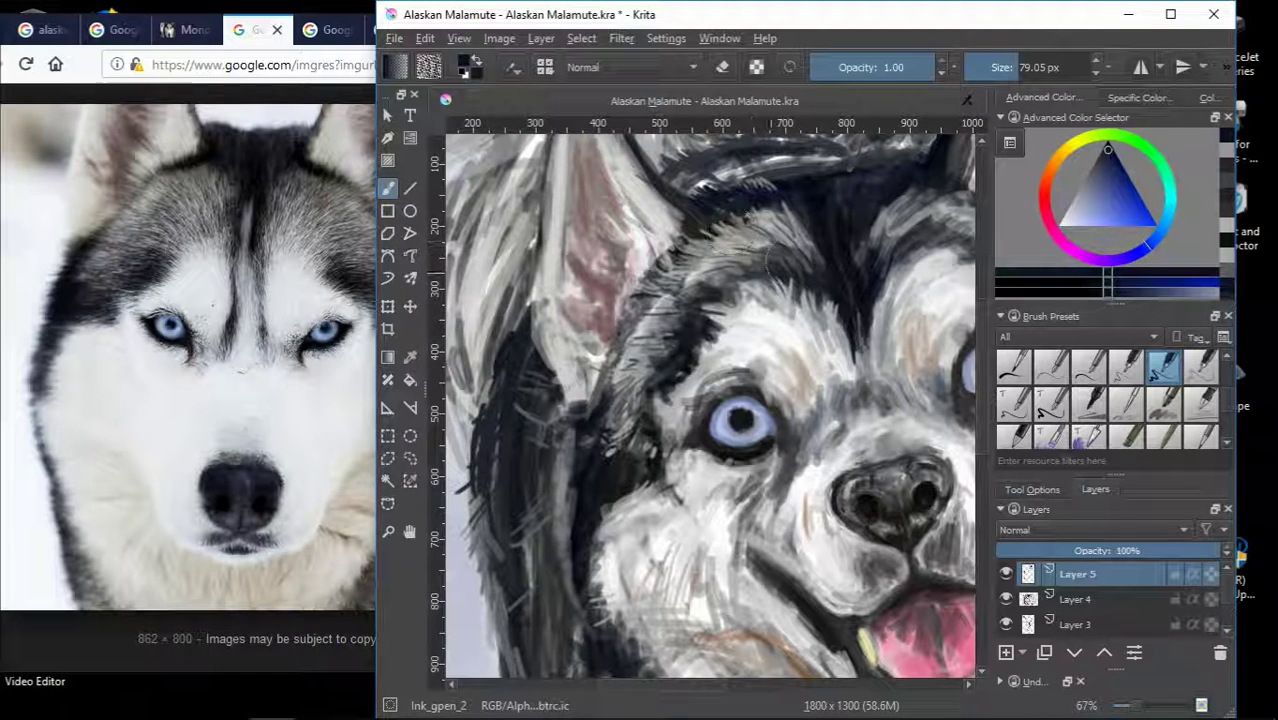
Resample grey and near-black shades and paint dark fur strokes to the left of the eye.
left_click(680, 394, "ctrl")
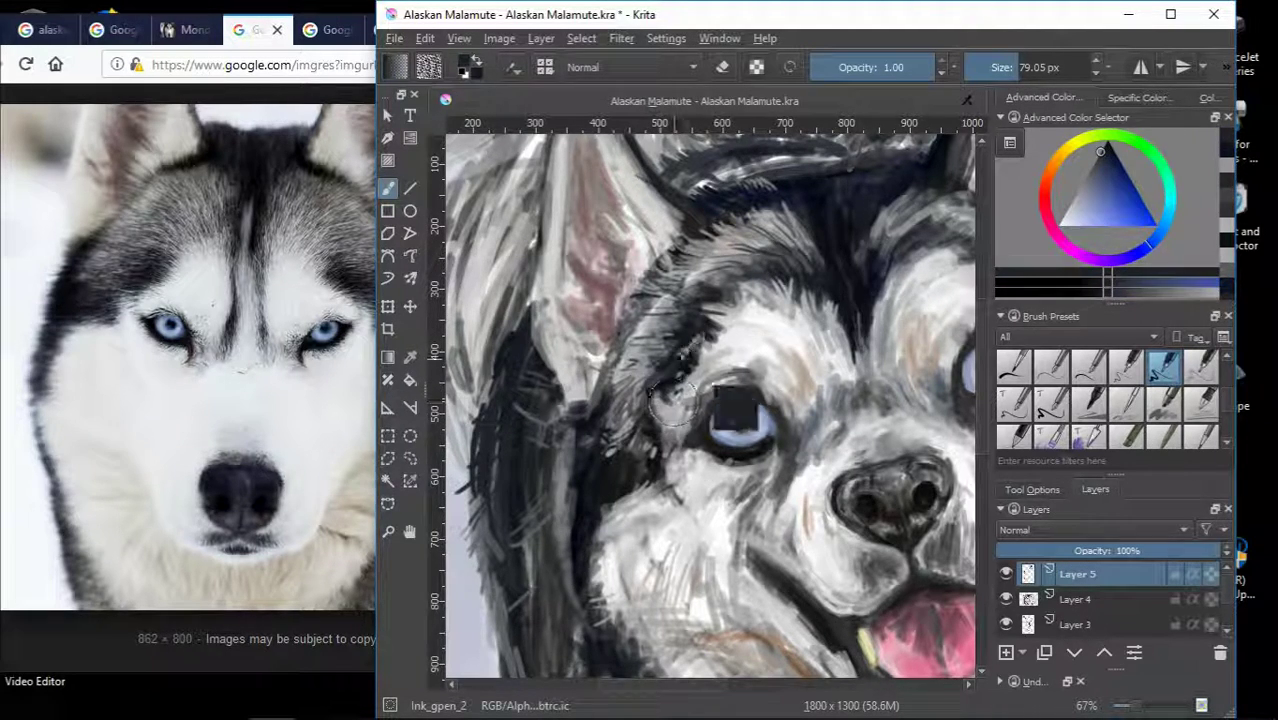
left_click(740, 292, "ctrl")
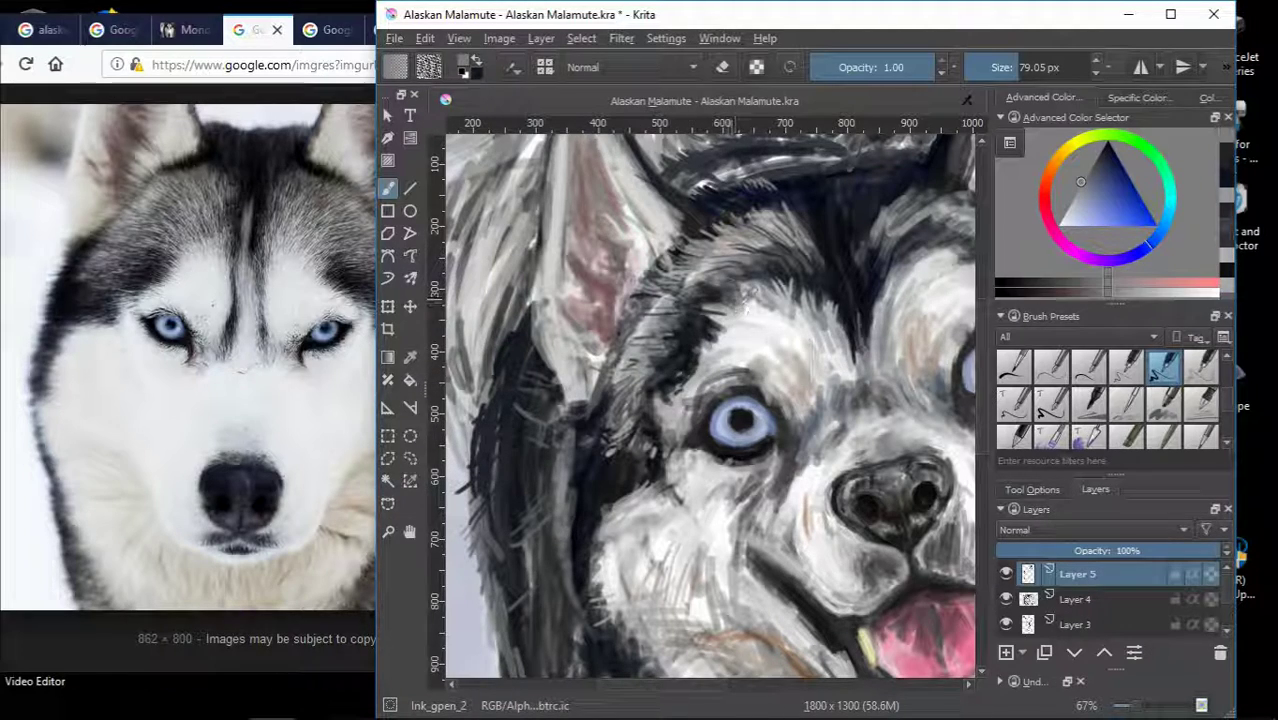
left_click(815, 270, "ctrl")
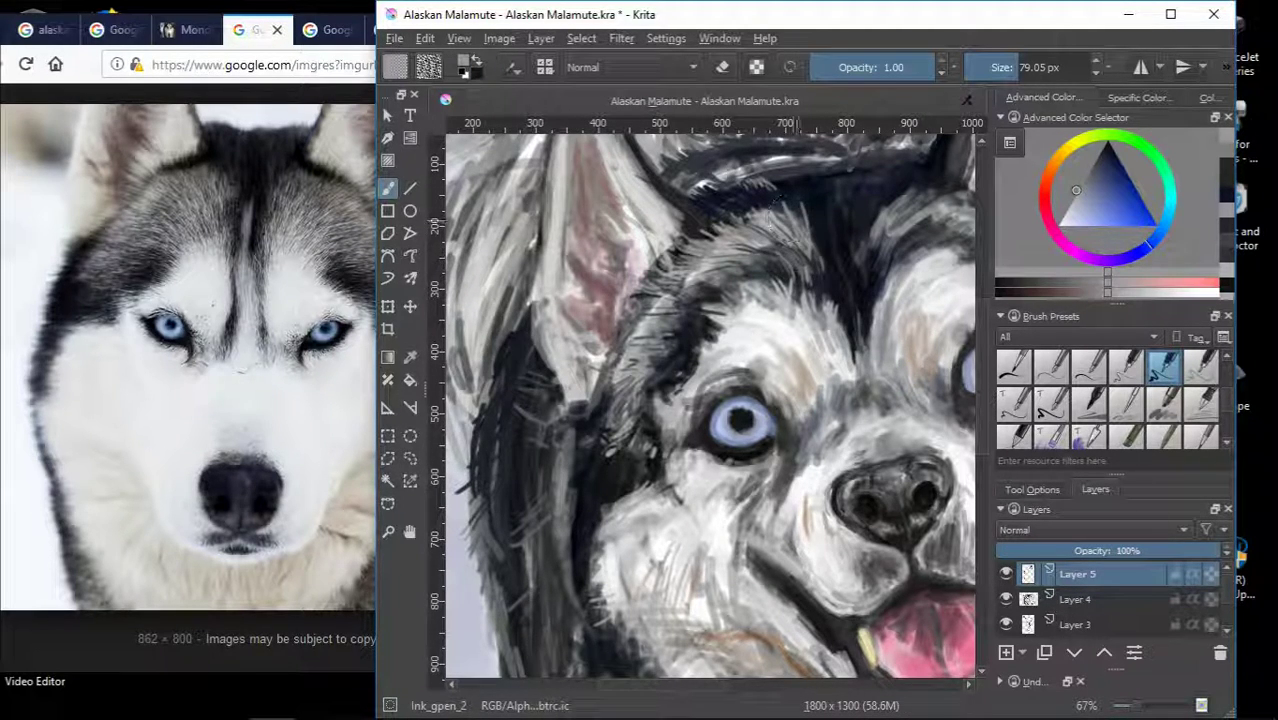
left_click(791, 223, "ctrl")
left_click(835, 262, "ctrl")
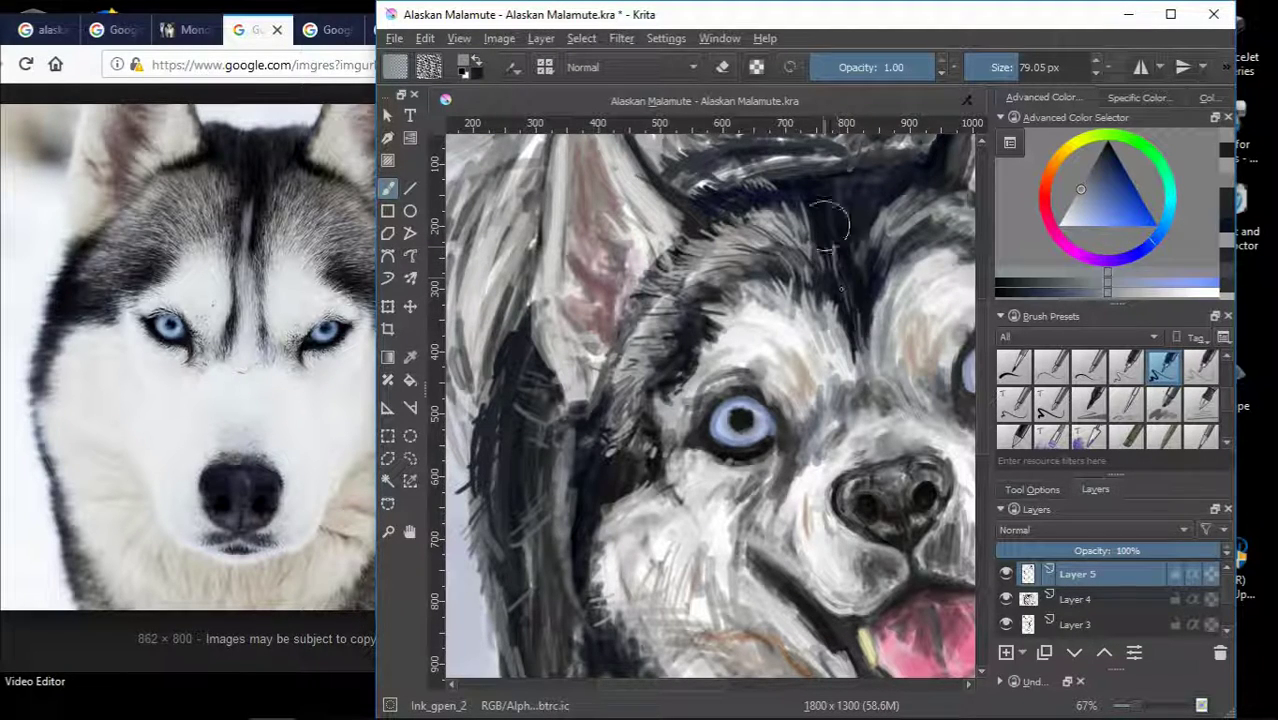
left_click(828, 355, "ctrl")
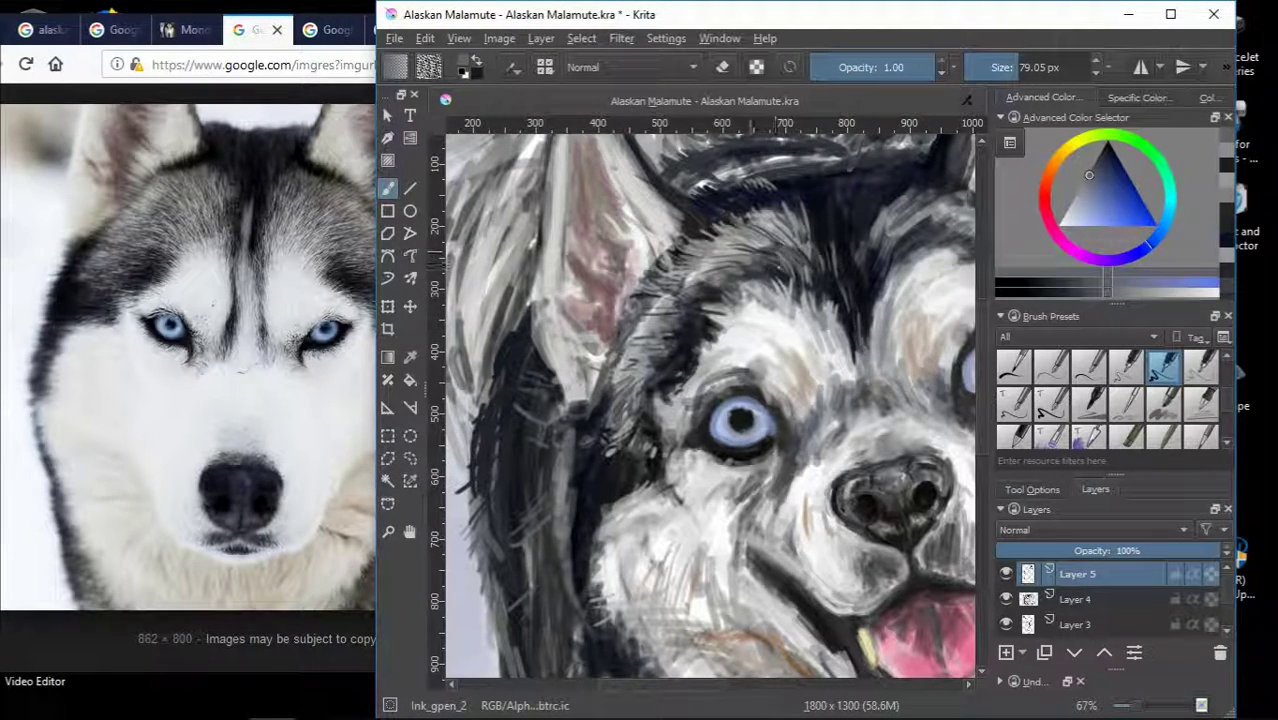
left_click(772, 256, "ctrl")
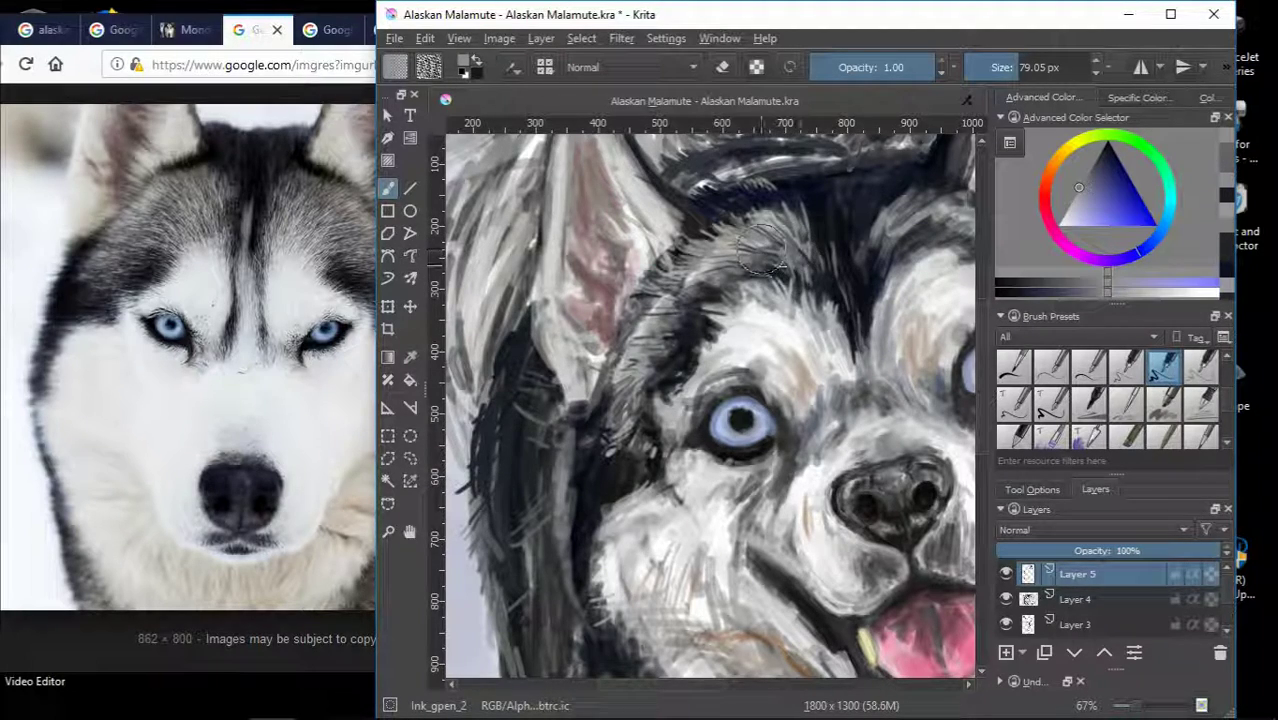
left_click(690, 343, "ctrl")
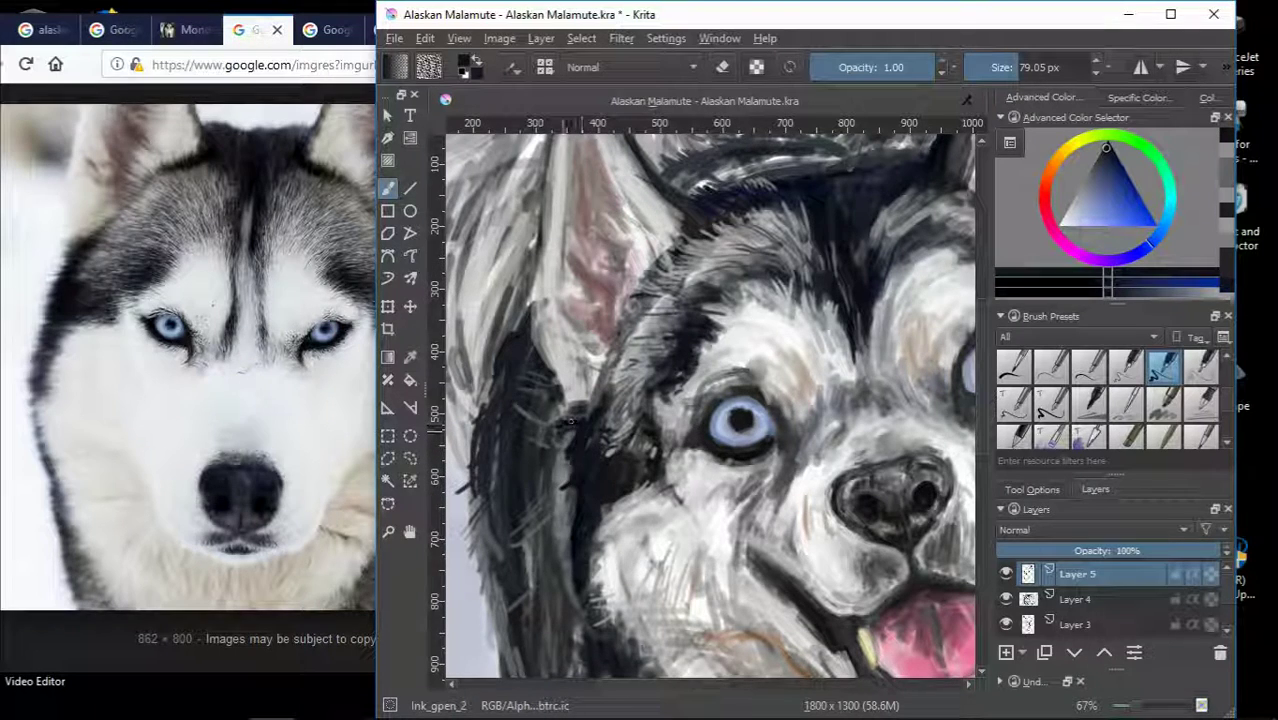
left_click_drag(570, 420, 565, 457)
left_click(566, 440, "ctrl")
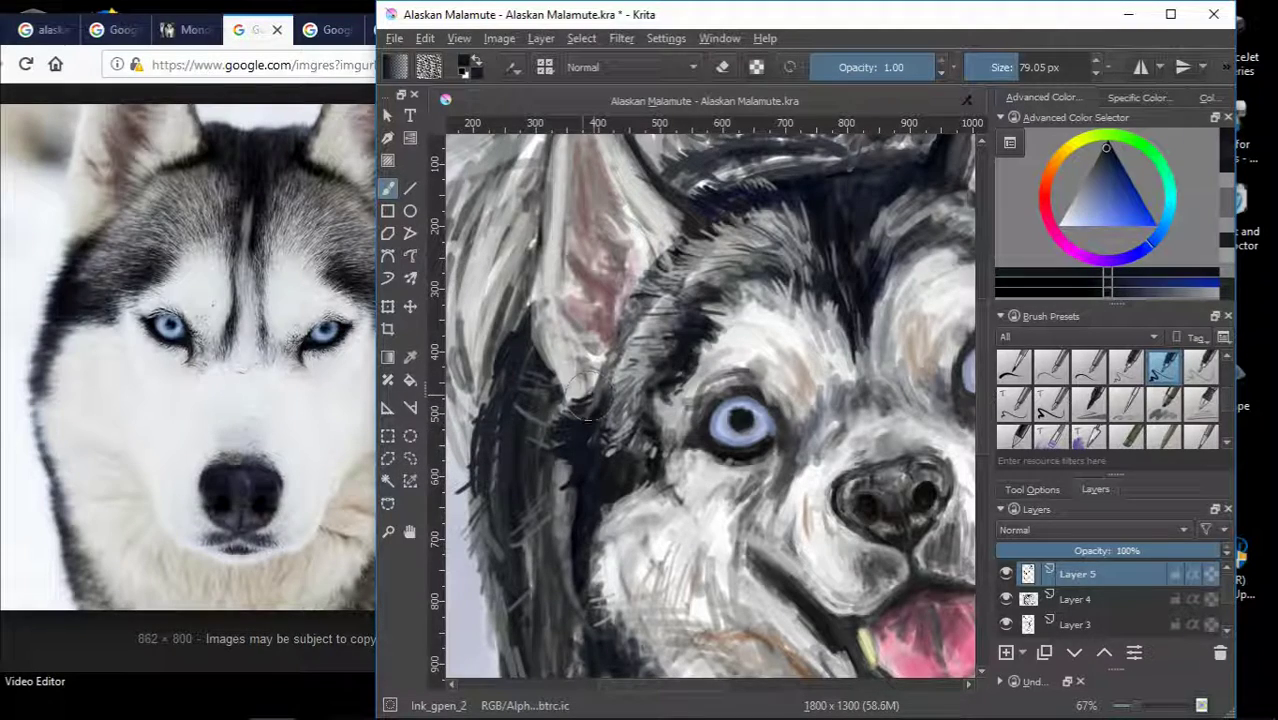
left_click_drag(1100, 250, 1093, 174)
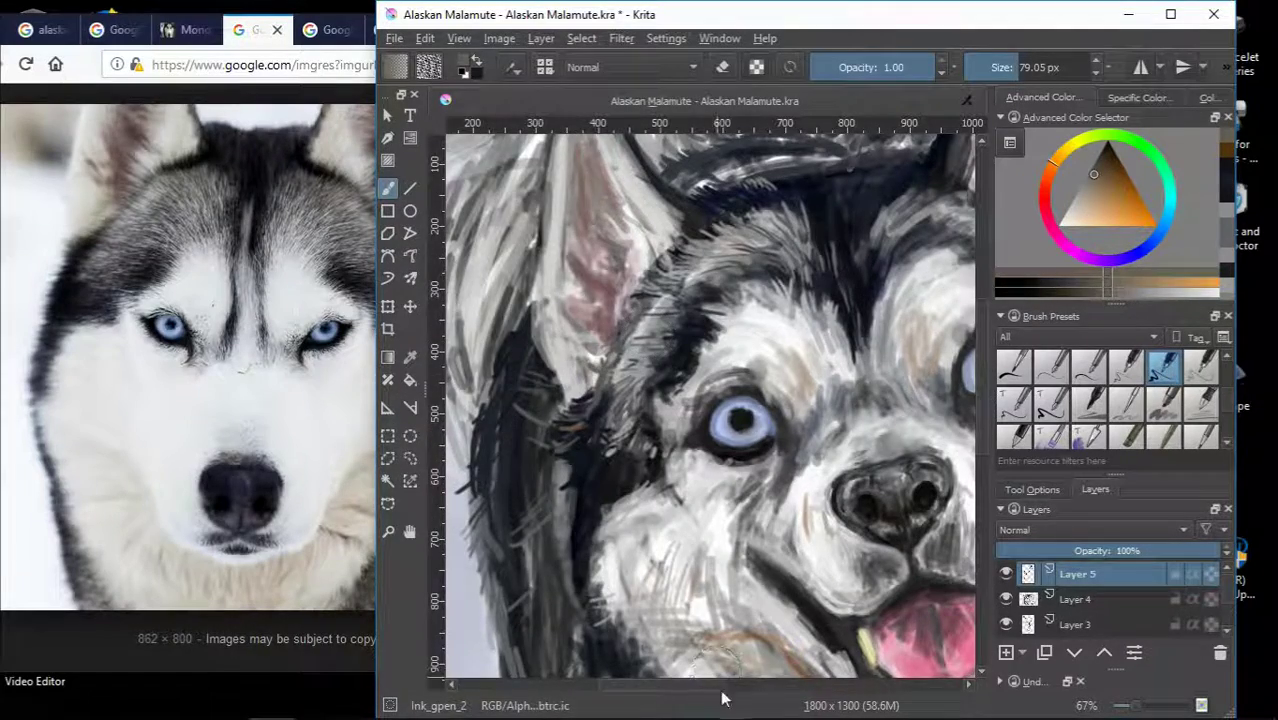
Sample a blue-grey and dark navy and paint a dark stroke across the forehead.
scroll(722, 698, "down", 3)
scroll(718, 290, "up", 3)
left_click(718, 290, "ctrl")
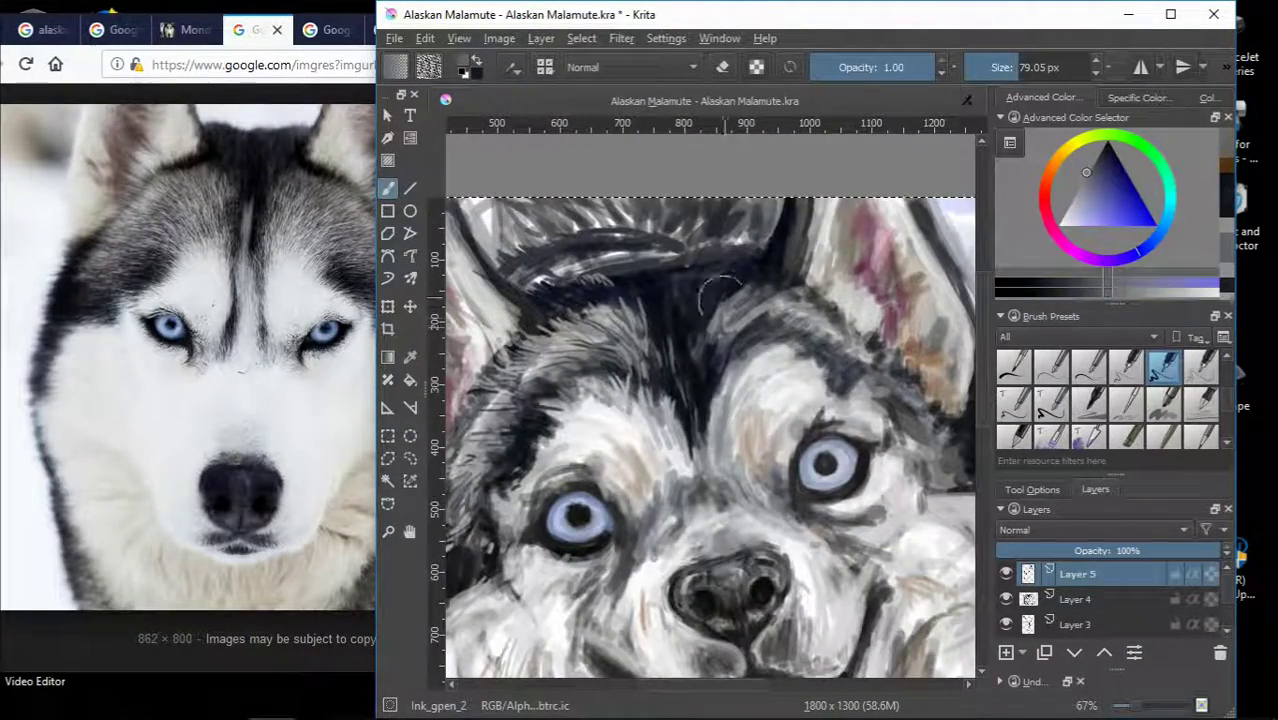
left_click(630, 300, "ctrl")
left_click_drag(630, 290, 556, 300)
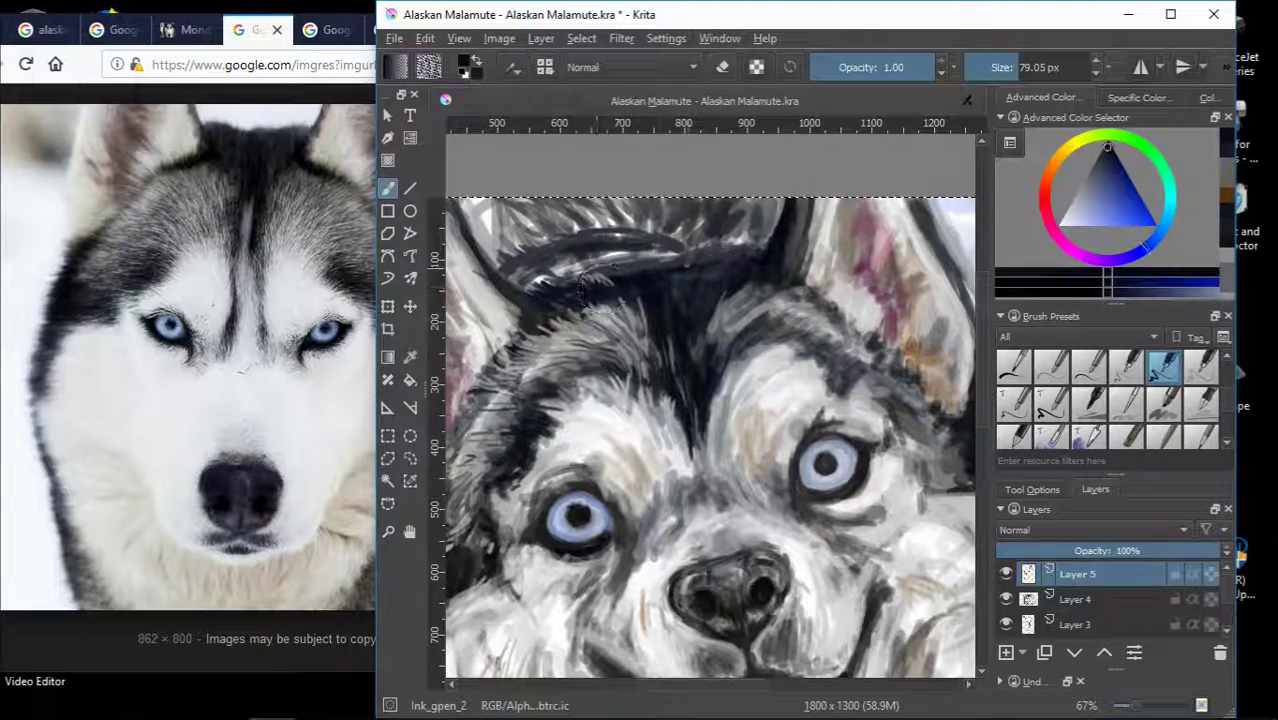
scroll(702, 255, "down", 3)
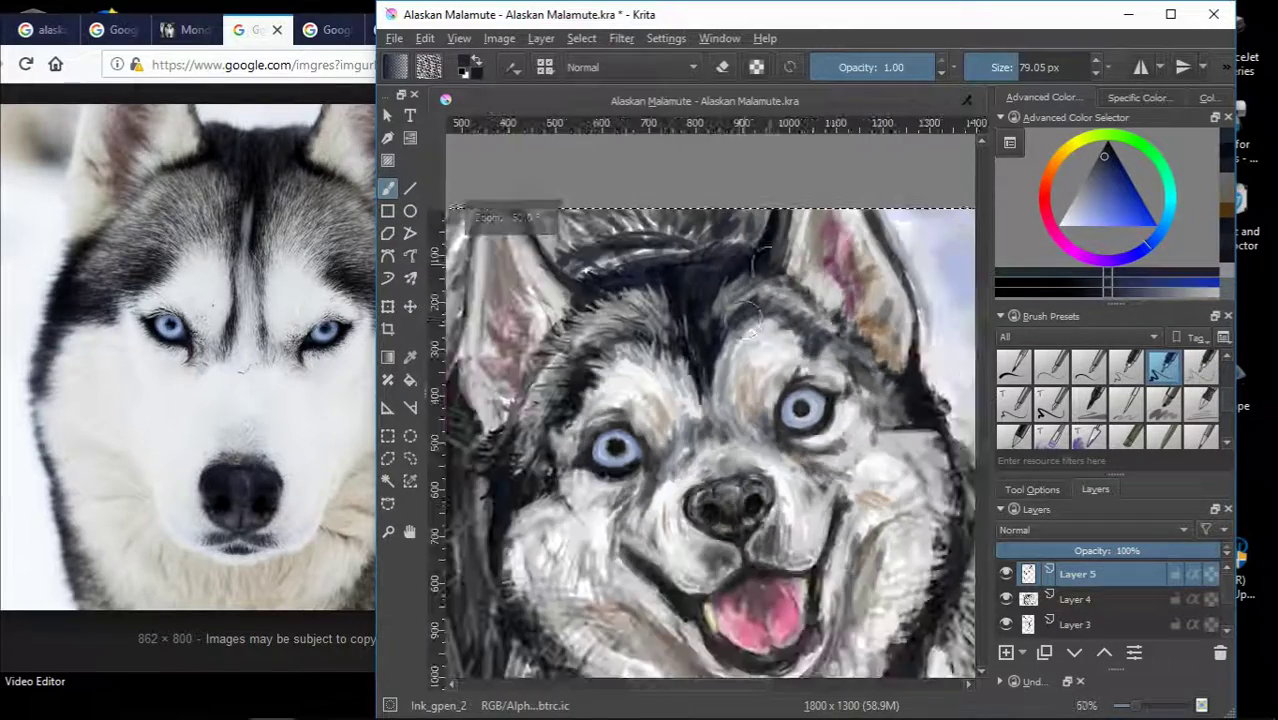
scroll(707, 285, "up", 4)
Sample darker blue-greys and a very dark navy, then hatch short dark strokes above the right eye.
left_click(703, 350, "ctrl")
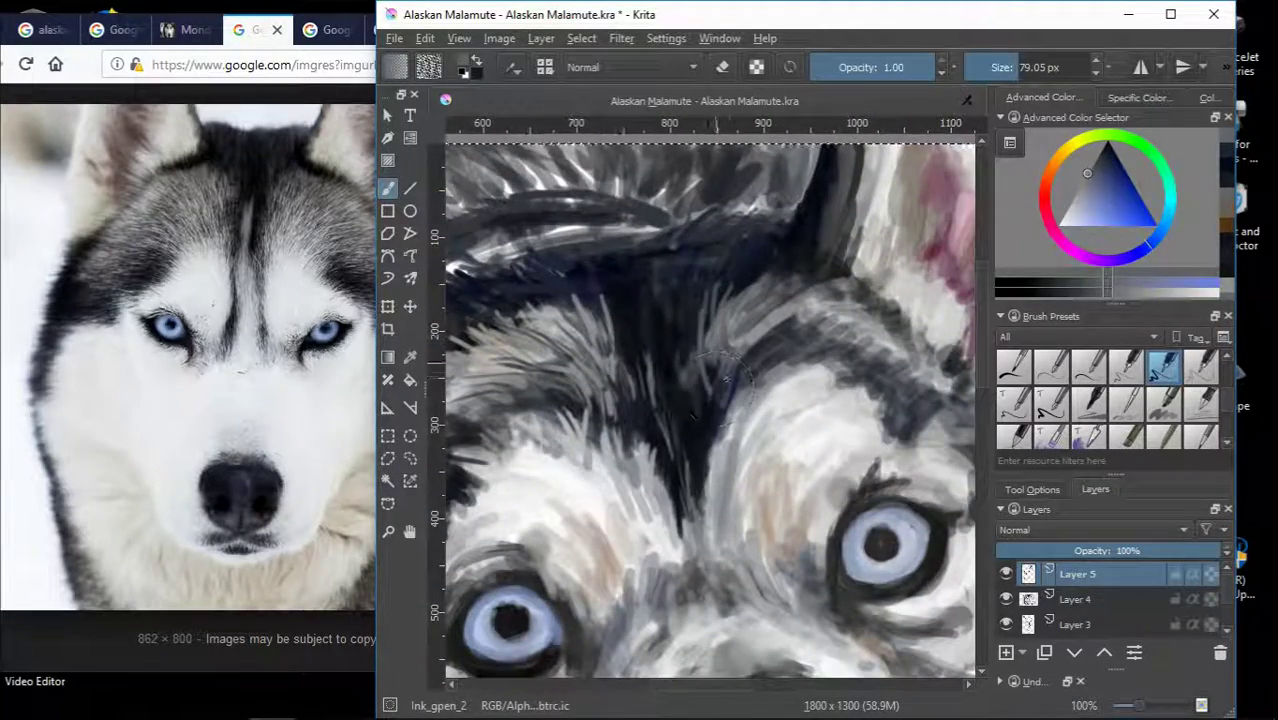
scroll(710, 355, "down", 3)
scroll(765, 360, "up", 2)
left_click(770, 362, "ctrl")
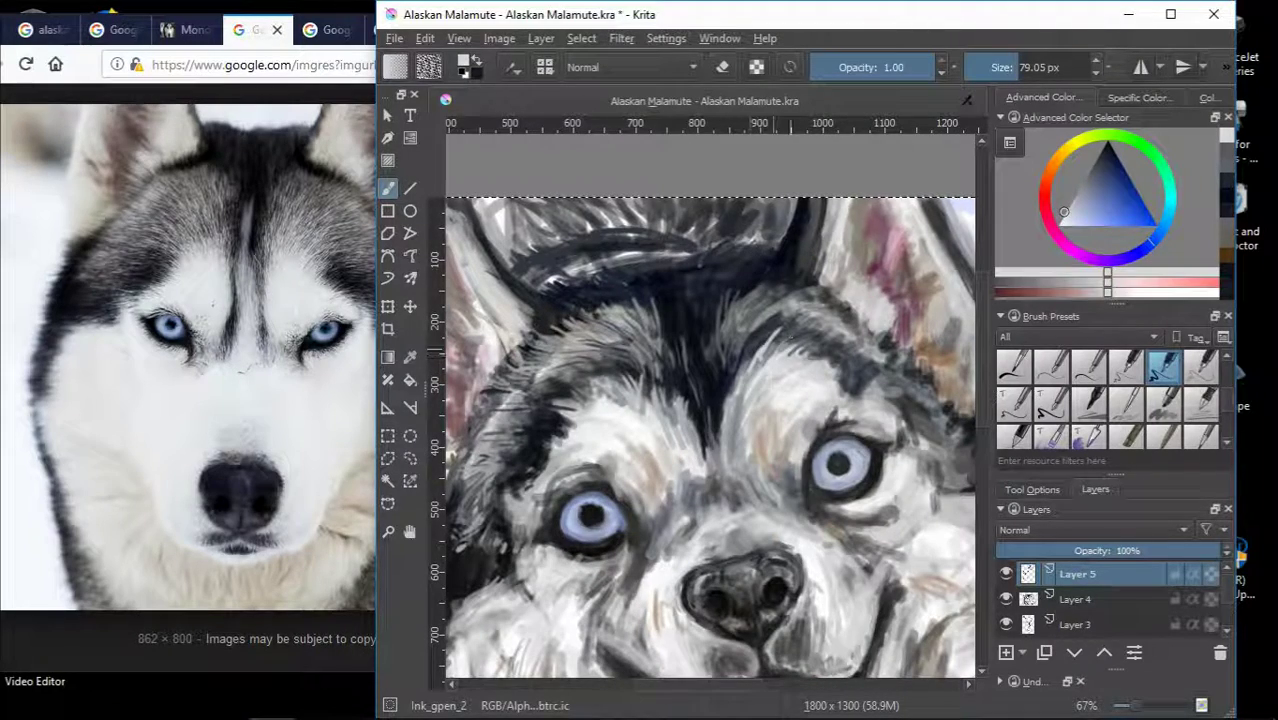
left_click(785, 478, "ctrl")
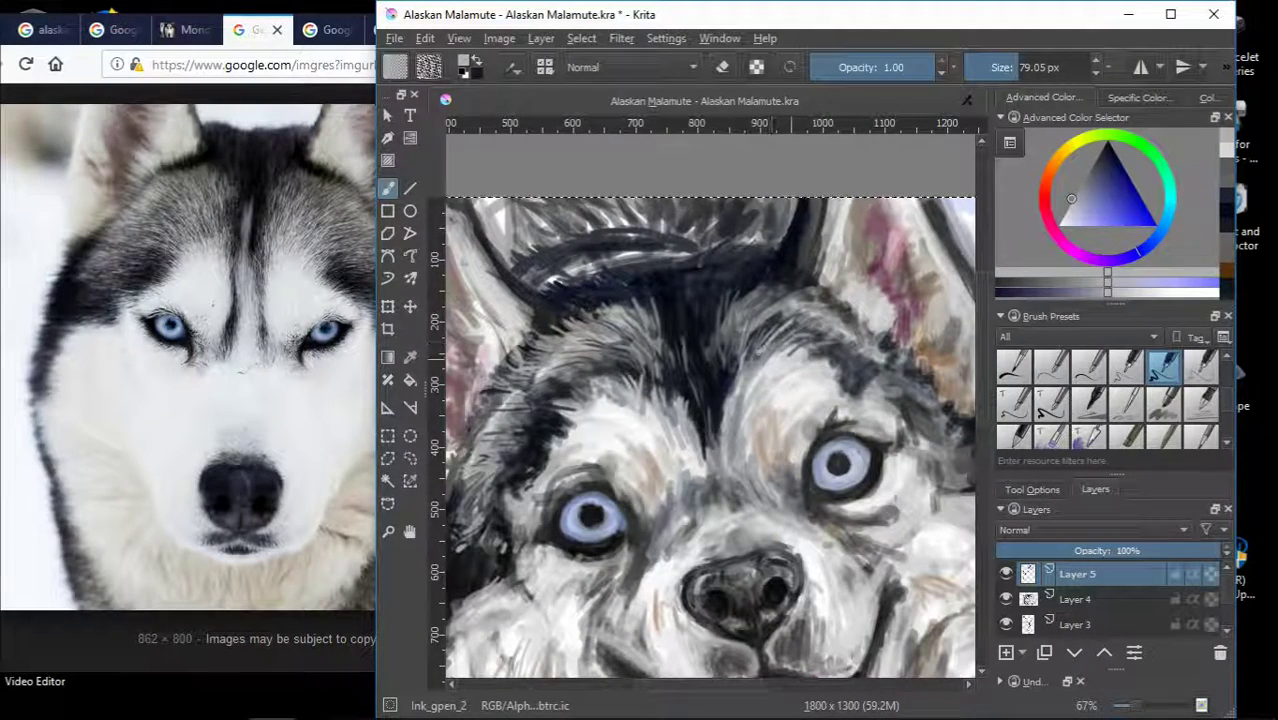
left_click(776, 268, "ctrl")
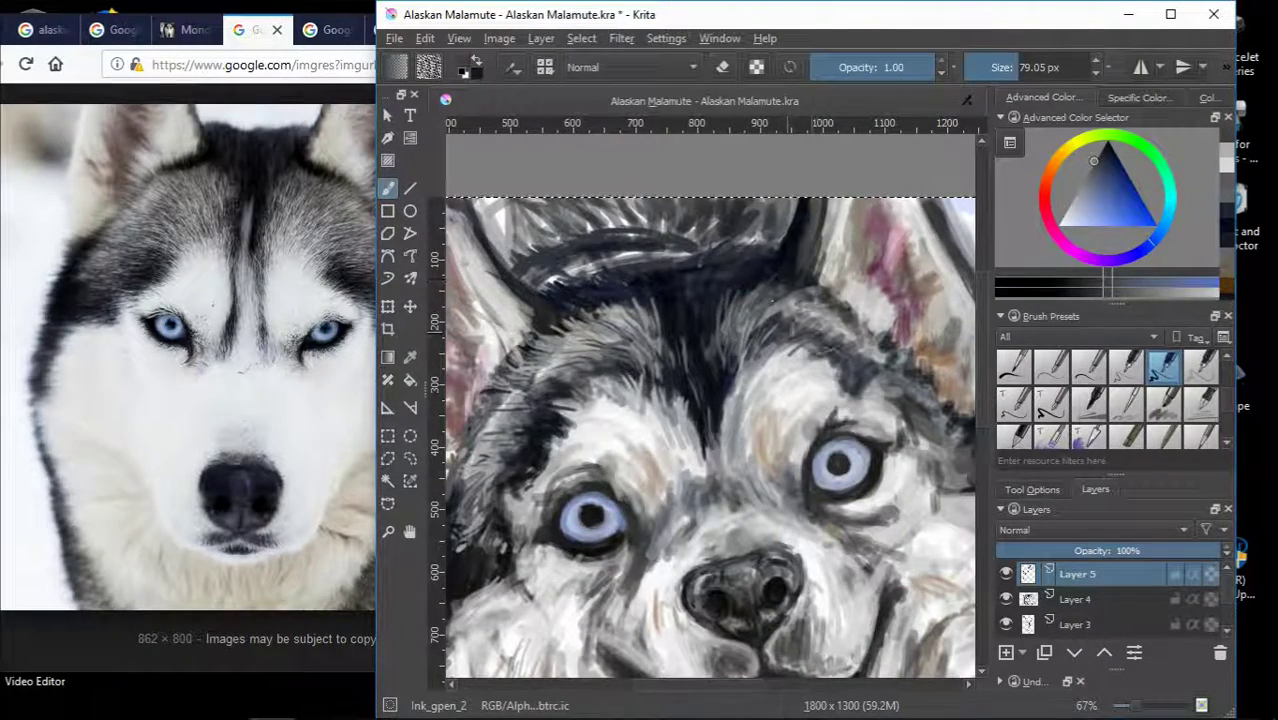
left_click(795, 322, "ctrl")
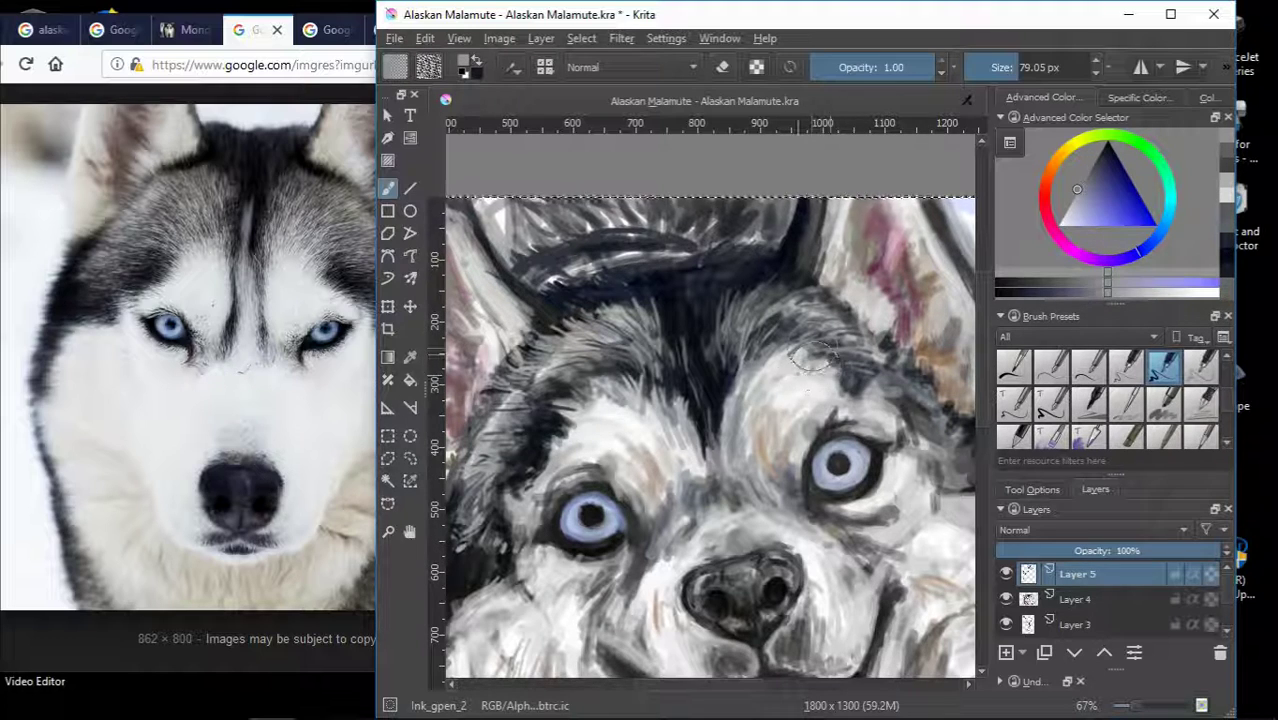
left_click(812, 354, "ctrl")
mouse_move(826, 379)
left_mouse_down()
mouse_move(862, 366)
mouse_move(834, 380)
left_mouse_up()
left_click(838, 383, "ctrl")
Sample lighter grey-blue fur tones from around the right eye.
left_click(840, 396, "ctrl")
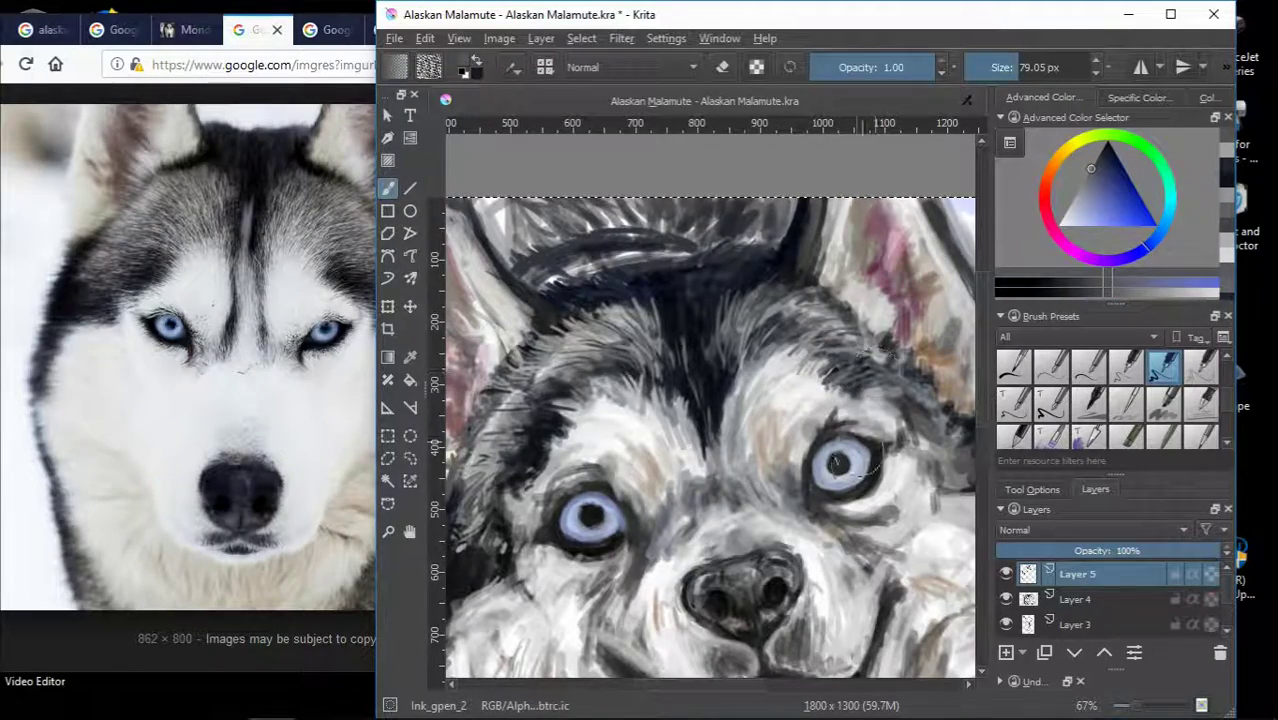
scroll(783, 425, "down", 2)
left_click(800, 420, "ctrl")
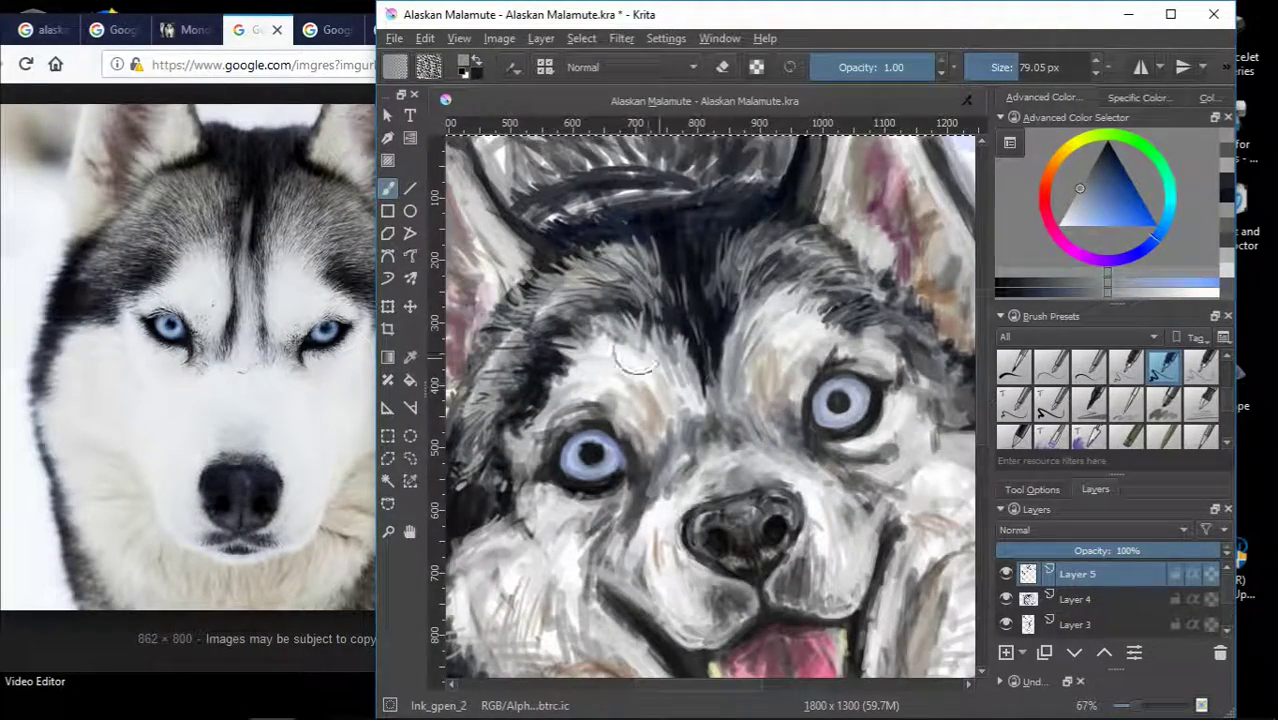
scroll(683, 399, "down", 3)
Sample dark and grey-blue tones and paint dark and brown strokes along the ear edge.
scroll(683, 399, "up", 4)
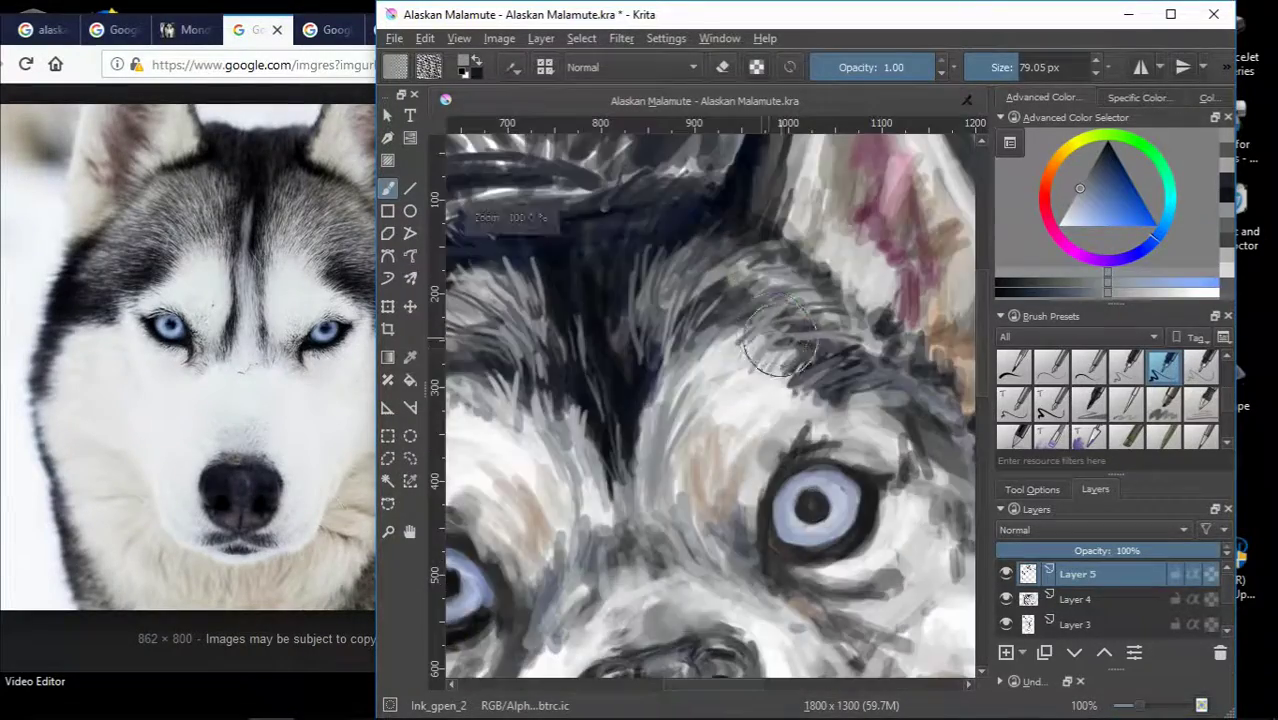
scroll(670, 420, "down", 3)
left_click(800, 372, "ctrl")
left_click(810, 372, "ctrl")
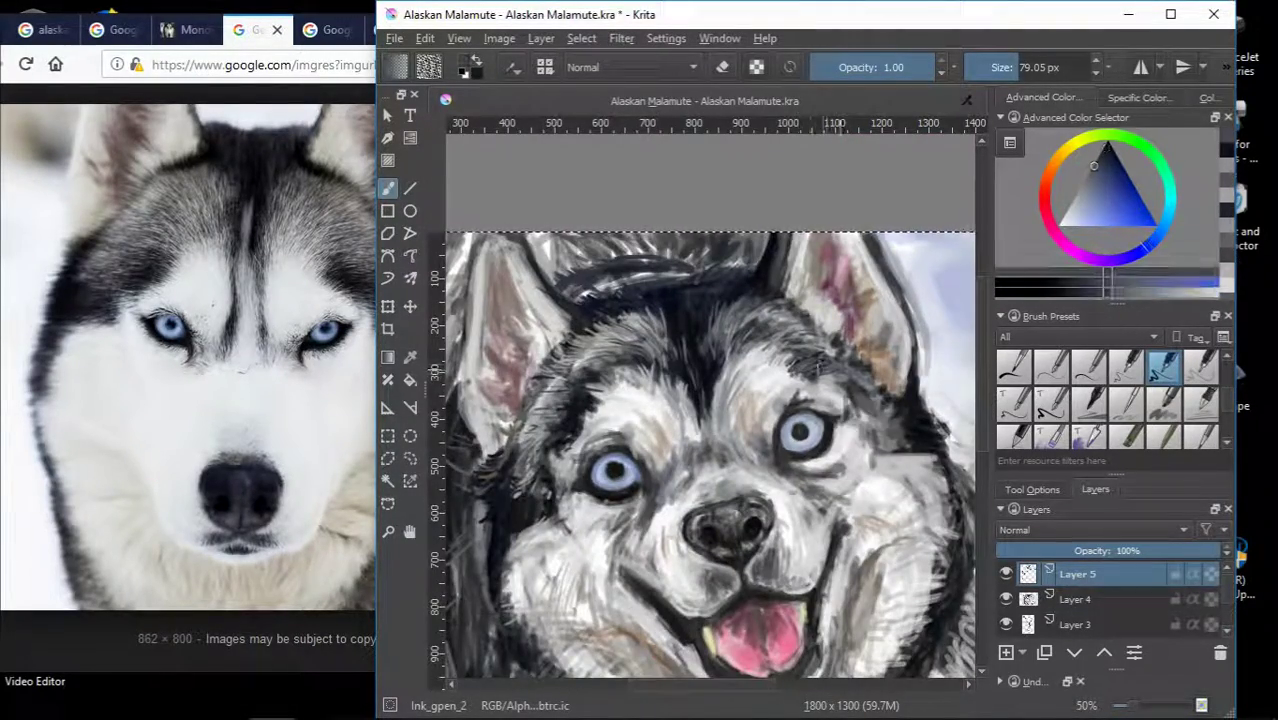
scroll(810, 372, "down", 2)
scroll(810, 345, "up", 2)
left_click_drag(753, 7, 814, 7)
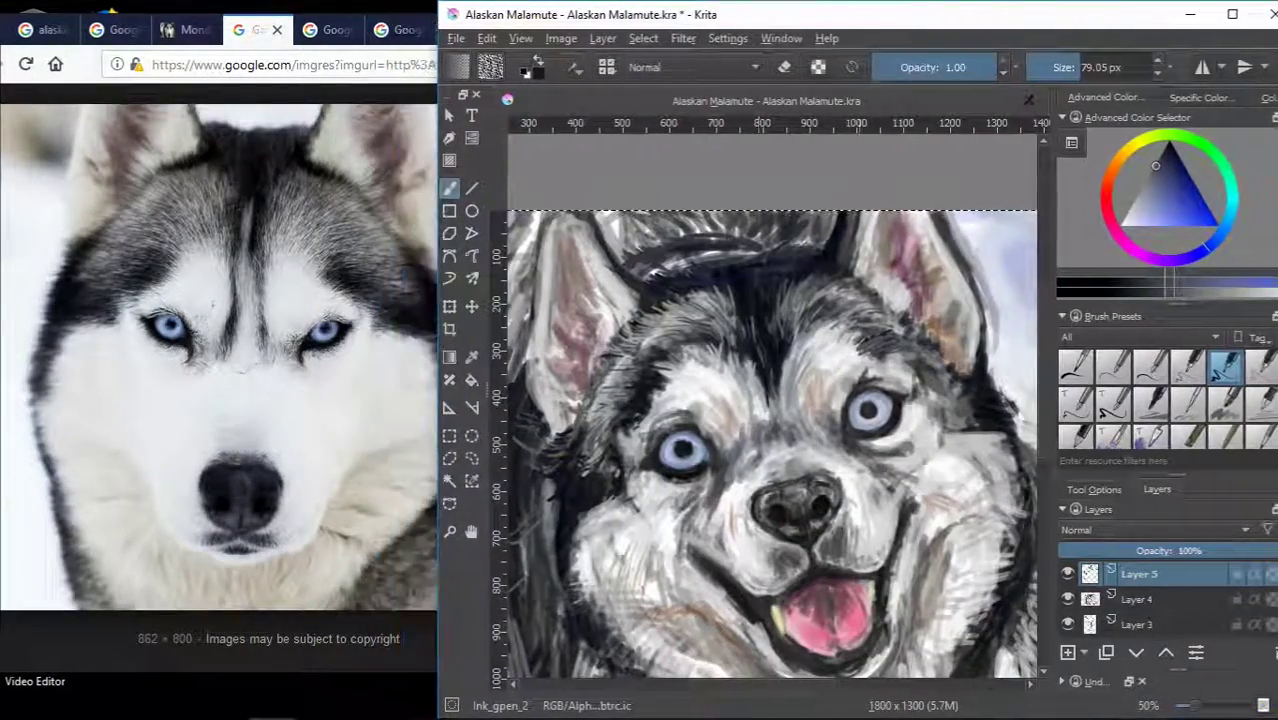
scroll(843, 297, "up", 1)
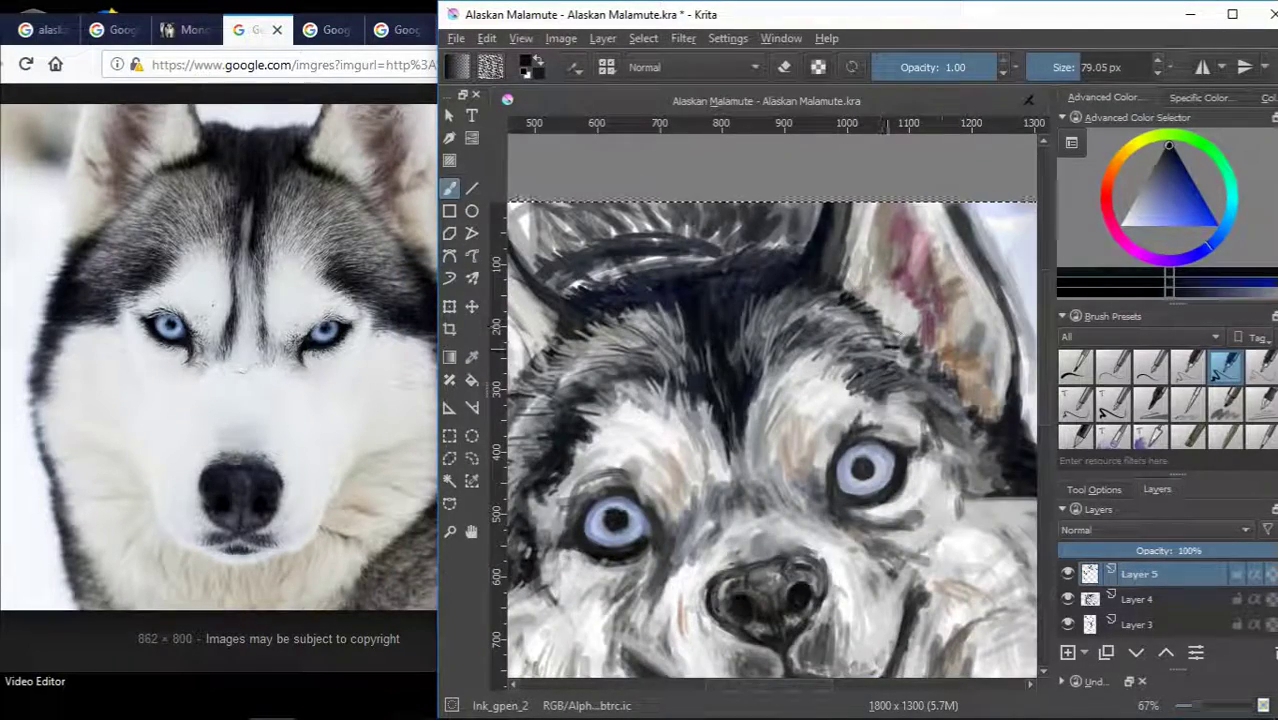
mouse_move(945, 395)
left_mouse_down()
mouse_move(975, 412)
mouse_move(990, 448)
mouse_move(955, 362)
left_mouse_up()
Paint dark fur strokes on the right cheek with two sampled shades.
left_click(980, 475, "ctrl")
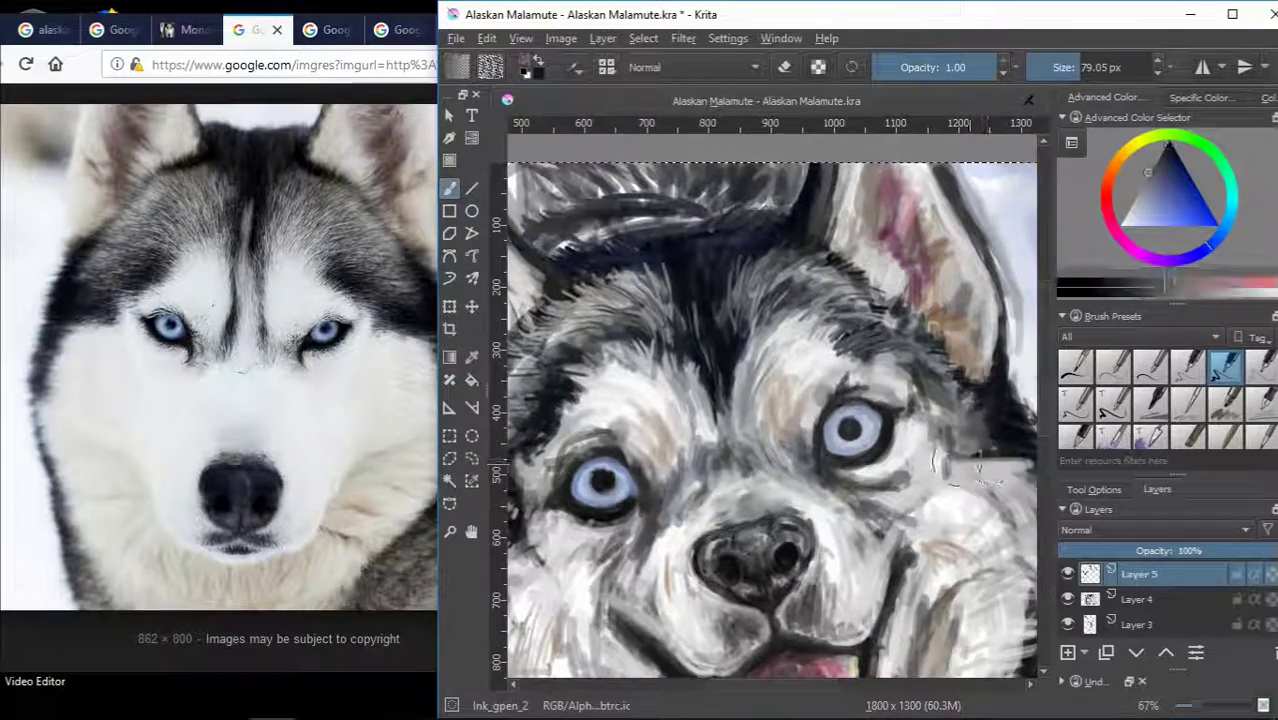
left_click_drag(975, 440, 990, 465)
left_click(980, 430, "ctrl")
left_click_drag(960, 420, 985, 455)
scroll(905, 590, "down", 1)
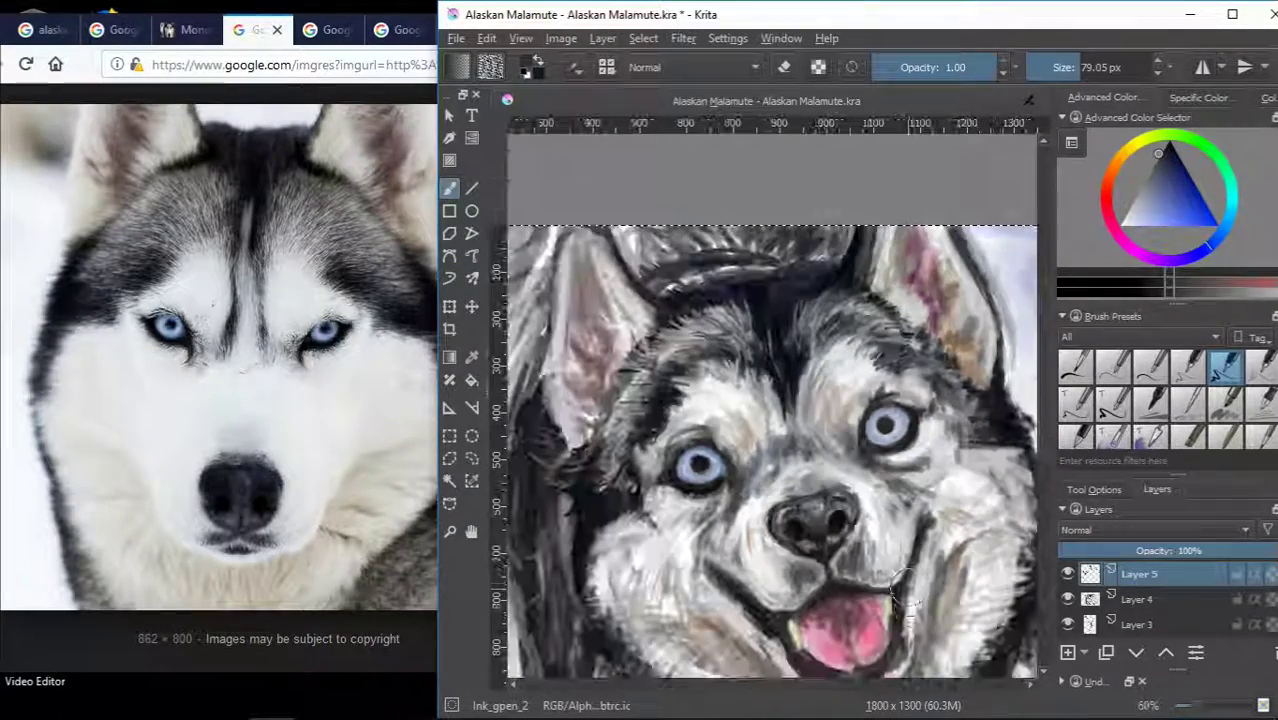
scroll(818, 455, "up", 5)
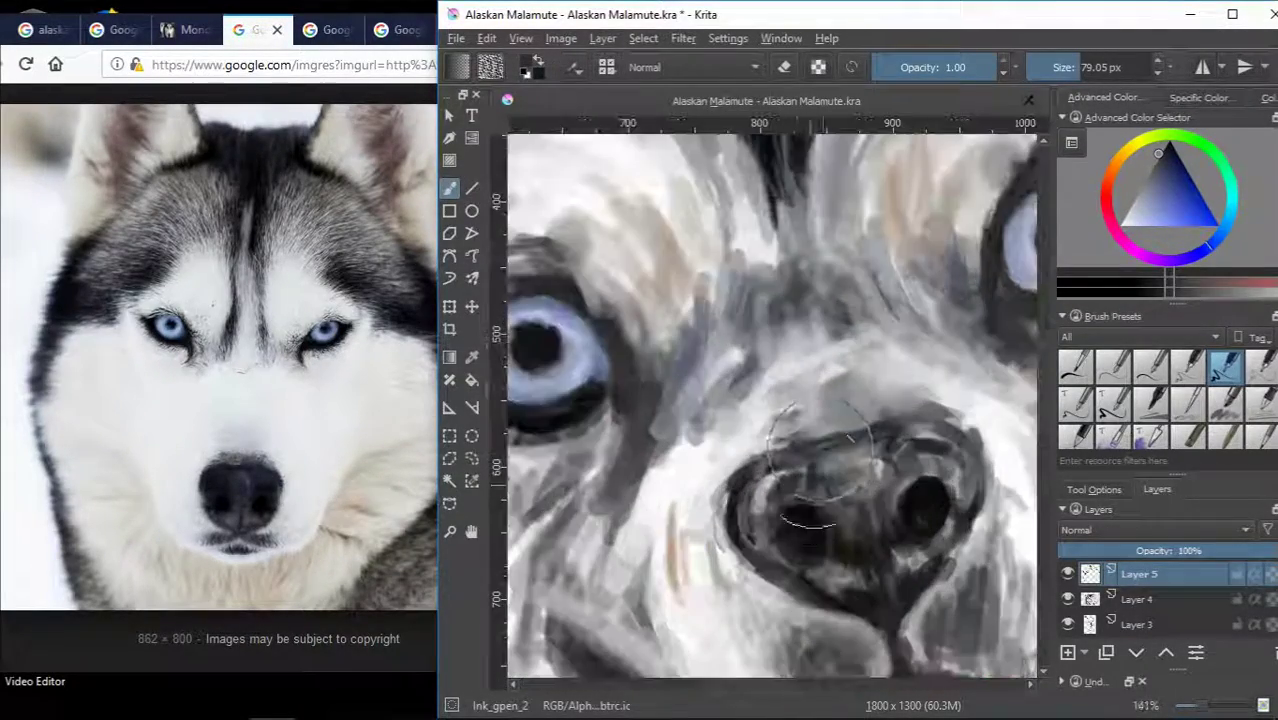
Paint lighter grey and dark strokes over the top of the nose.
left_click(815, 455, "ctrl")
mouse_move(830, 420)
left_mouse_down()
mouse_move(880, 395)
mouse_move(862, 405)
mouse_move(930, 445)
mouse_move(905, 400)
left_mouse_up()
left_click(820, 470, "ctrl")
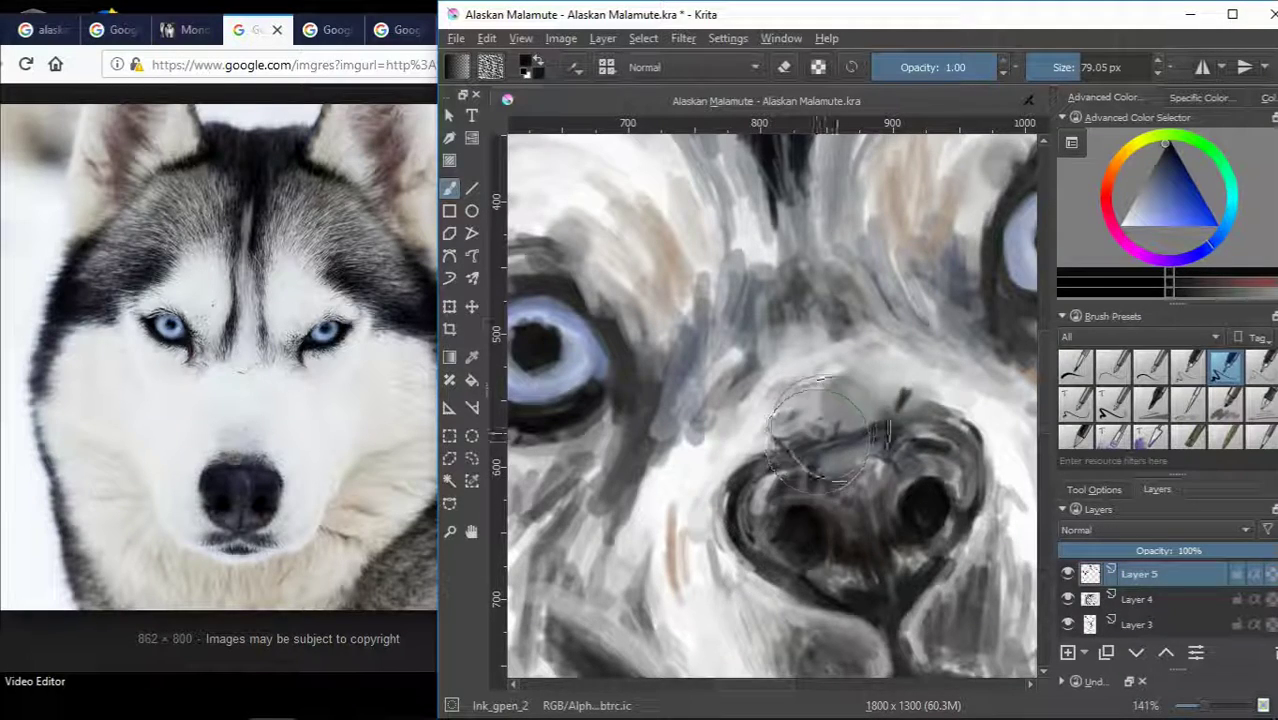
left_click_drag(790, 455, 832, 430)
Shrink the brush and paint short light grey fur strokes on the chest below the mouth.
key("minus")
key("minus")
key("1")
key("bracketleft")
key("bracketleft")
key("bracketleft")
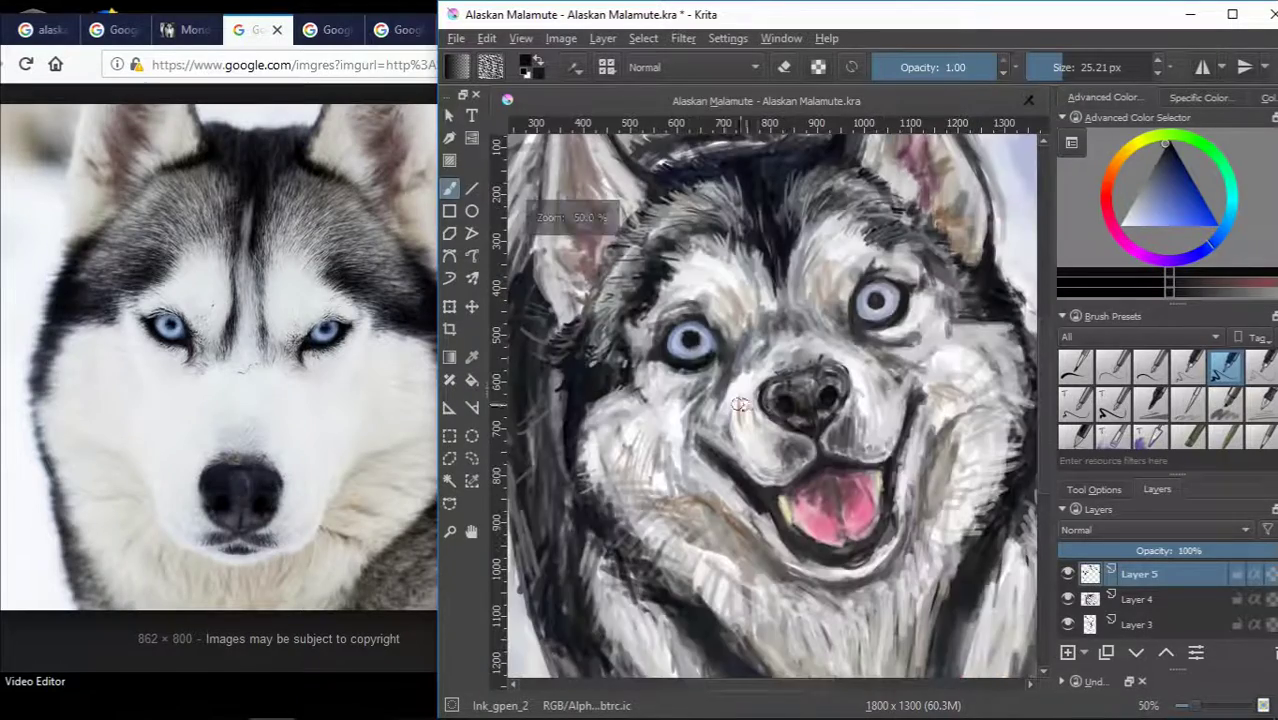
key("minus")
key("minus")
key("plus")
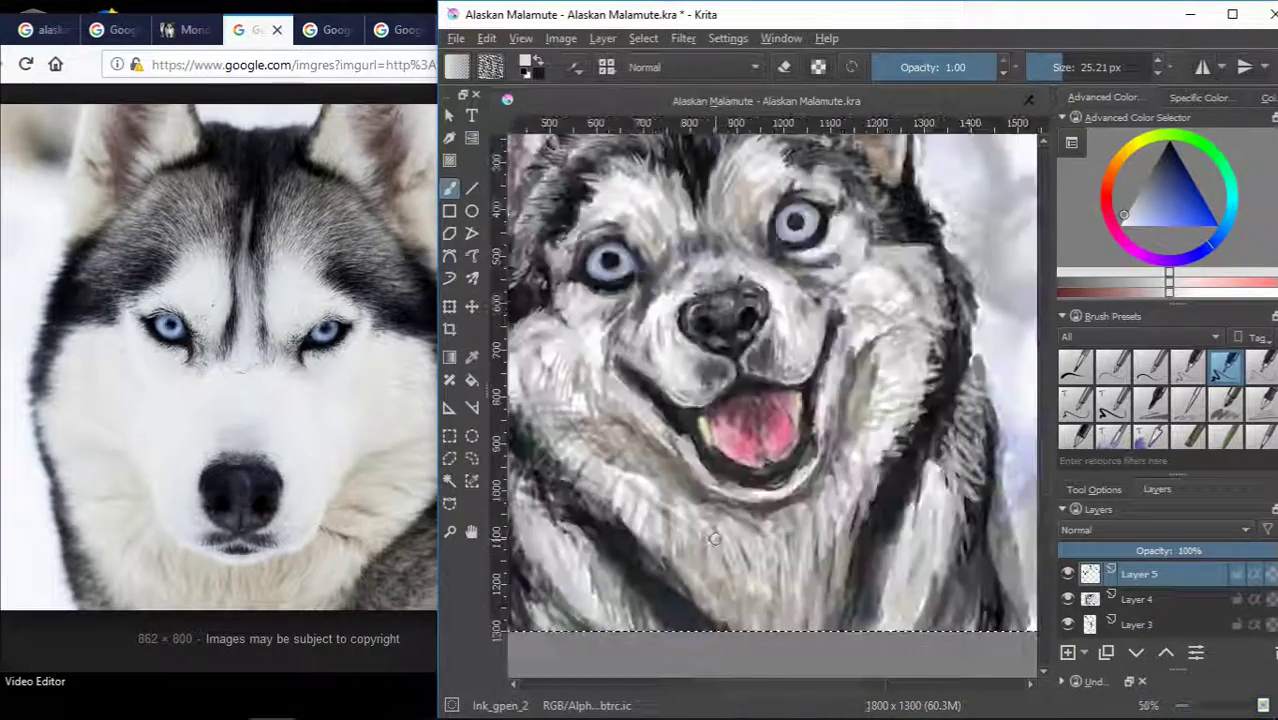
scroll(700, 540, "down", 5)
left_click(820, 550, "ctrl")
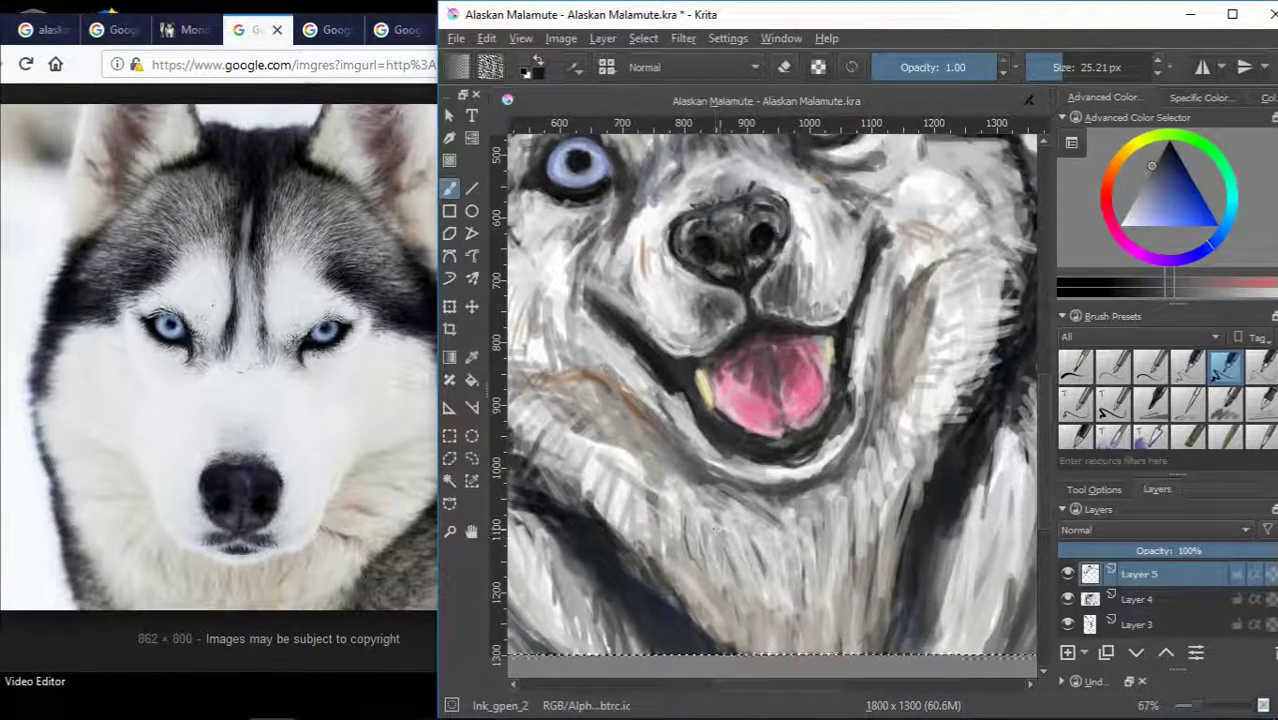
left_click_drag(722, 520, 730, 590)
left_click_drag(754, 558, 738, 620)
left_click_drag(955, 602, 900, 654)
left_click_drag(830, 504, 792, 654)
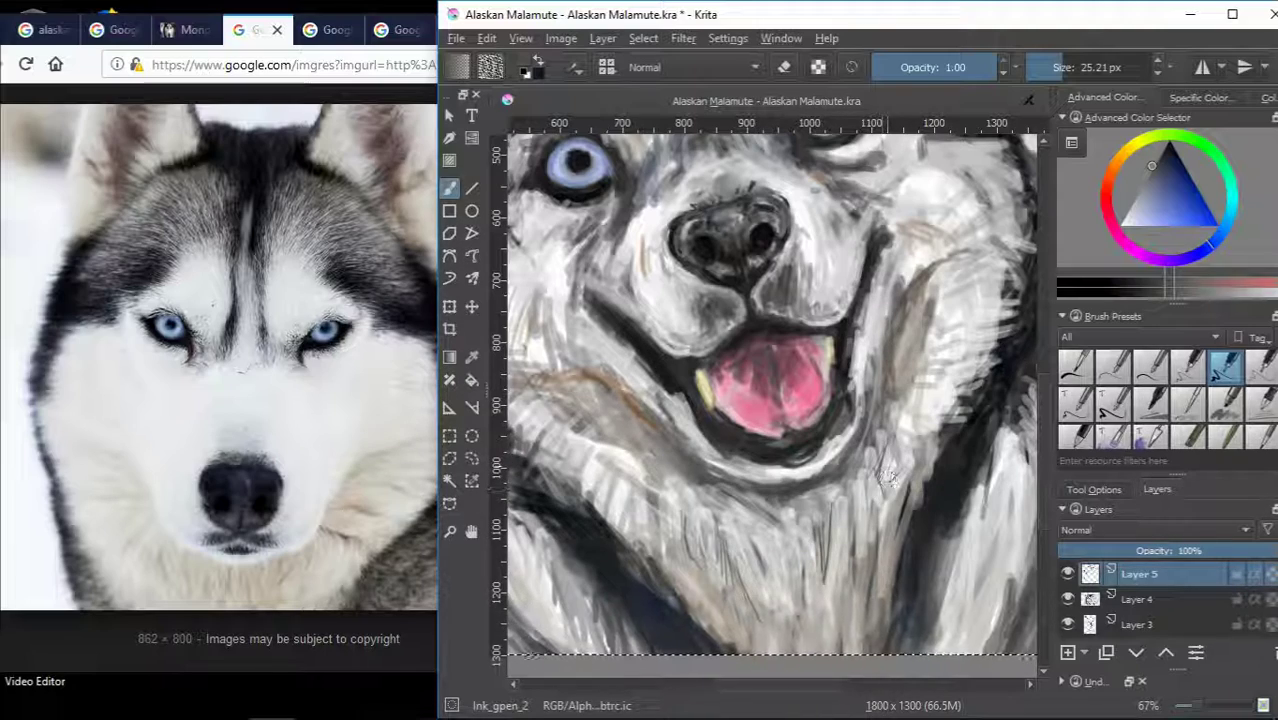
Paint near-white and darker grey strokes along the bottom chest edge with a ~44 px brush.
key("minus")
left_click(699, 447, "ctrl")
left_click_drag(620, 550, 660, 594)
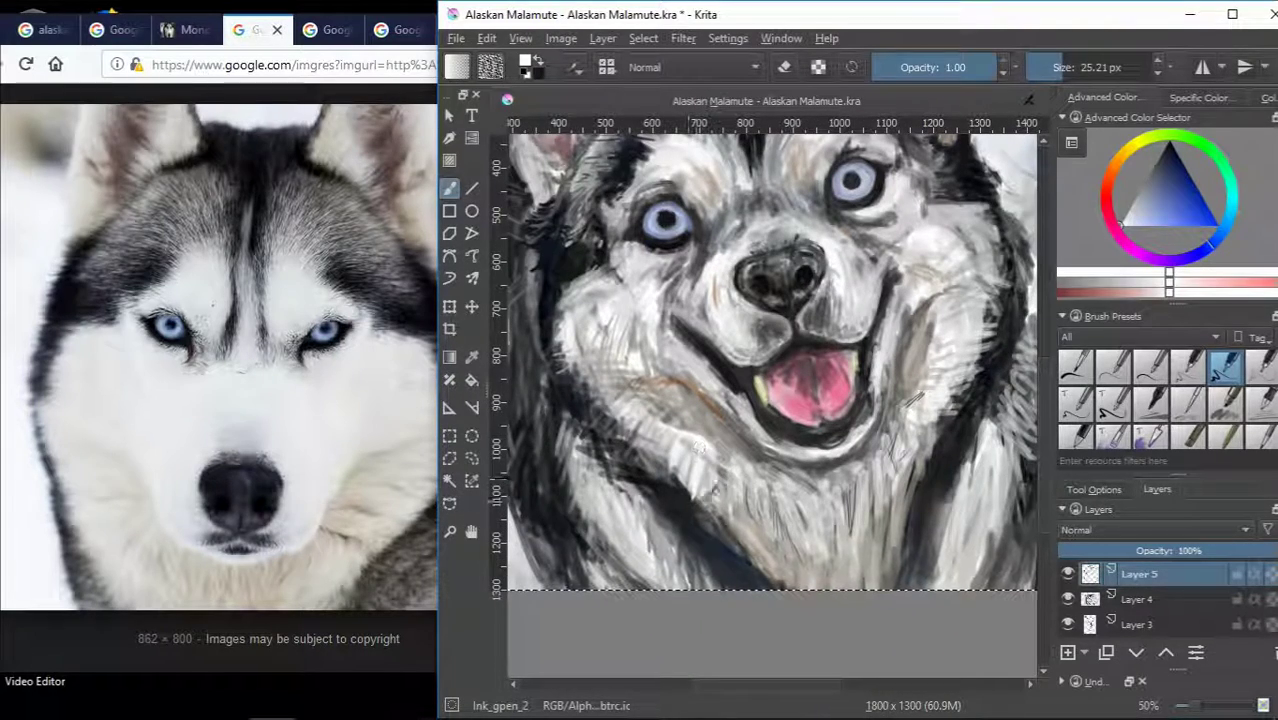
mouse_move(960, 548)
left_mouse_down()
mouse_move(940, 594)
mouse_move(1030, 594)
left_mouse_up()
left_click(600, 385, "ctrl")
left_click_drag(560, 580, 738, 594)
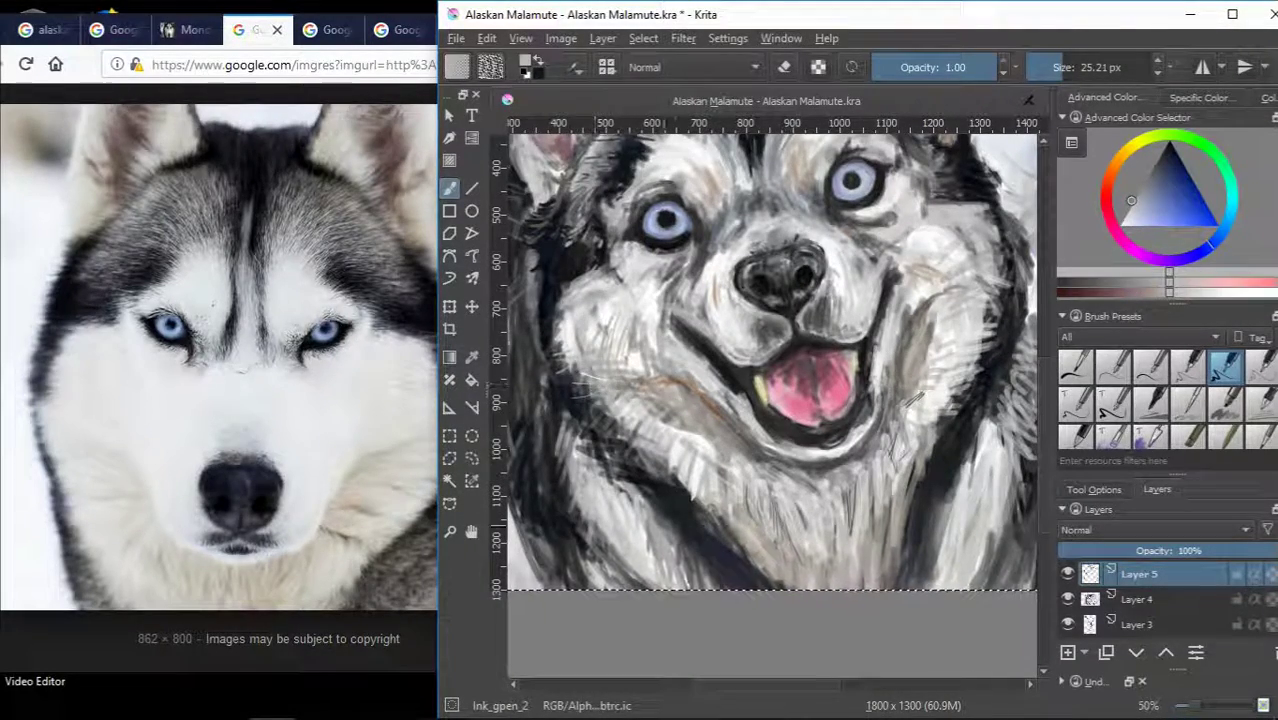
left_click_drag(664, 574, 722, 592)
left_click_drag(504, 582, 770, 592)
scroll(689, 313, "up", 2)
scroll(689, 313, "down", 3)
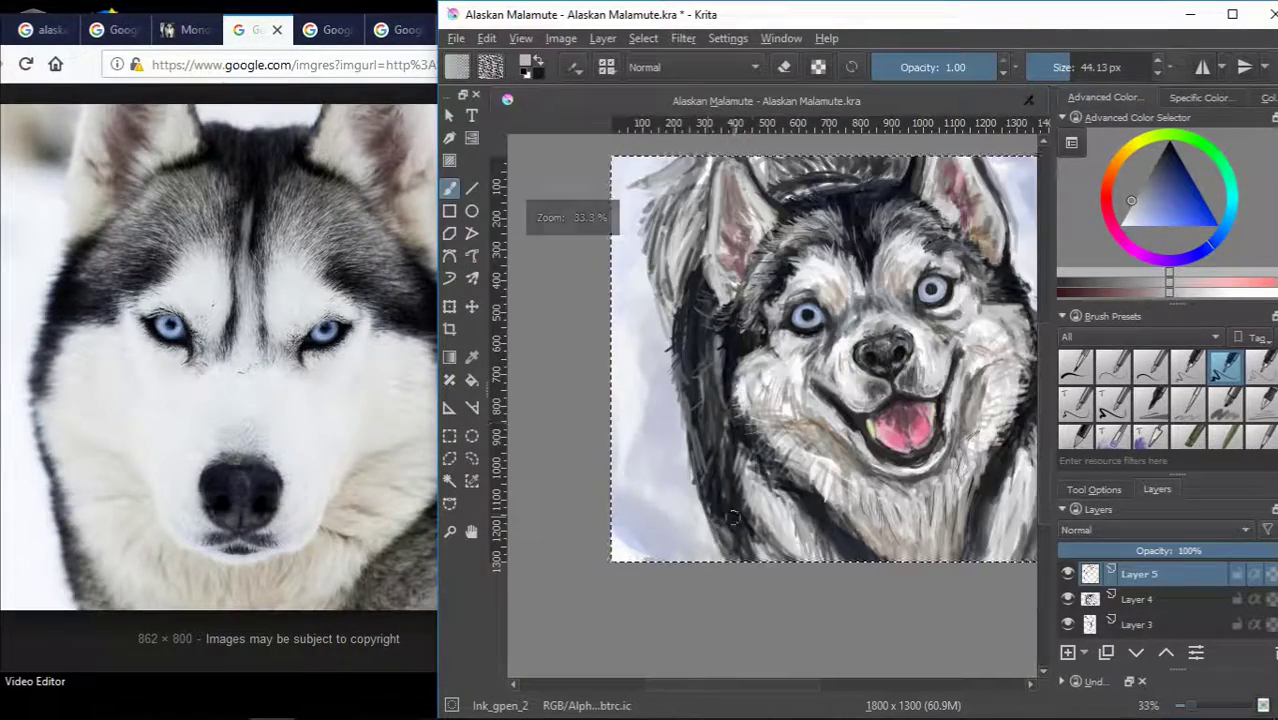
mouse_move(832, 17)
left_mouse_down()
mouse_move(946, 19)
mouse_move(930, 19)
left_mouse_up()
Sample ear fur colours and paint light-grey fur strokes at the right ear's base.
scroll(890, 540, "up", 3)
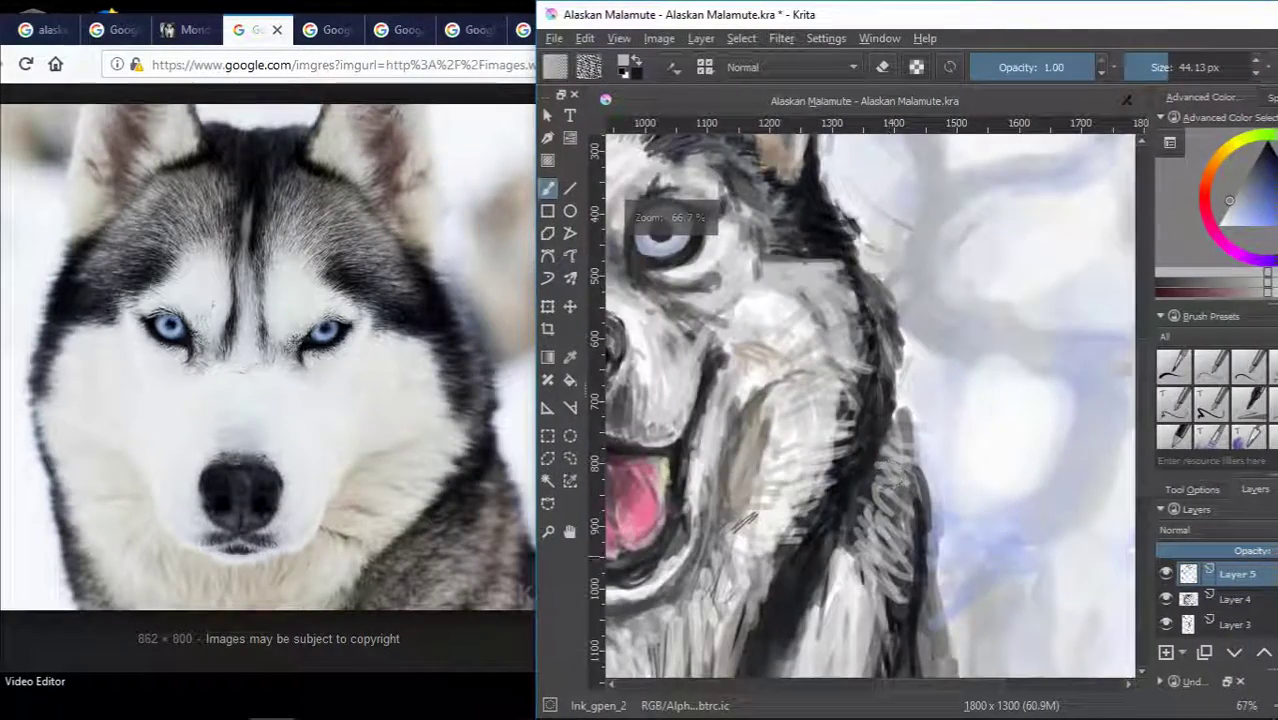
left_click(878, 410, "ctrl")
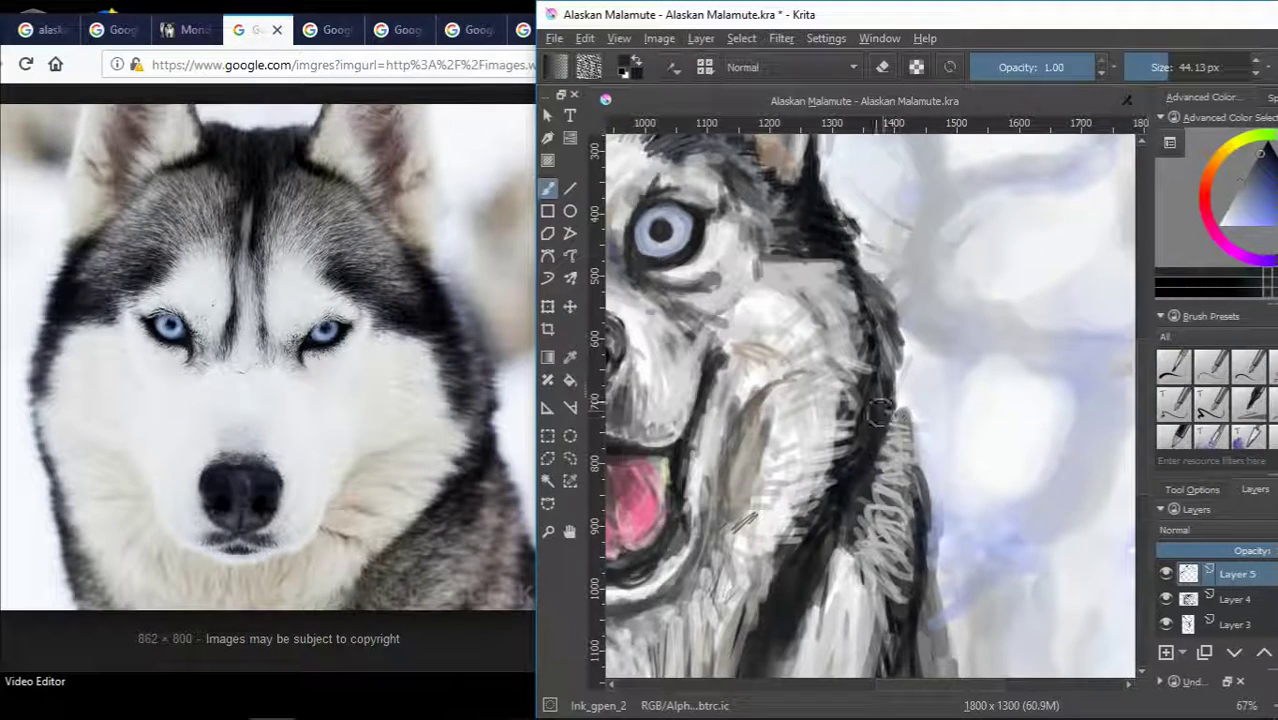
left_click(937, 463, "ctrl")
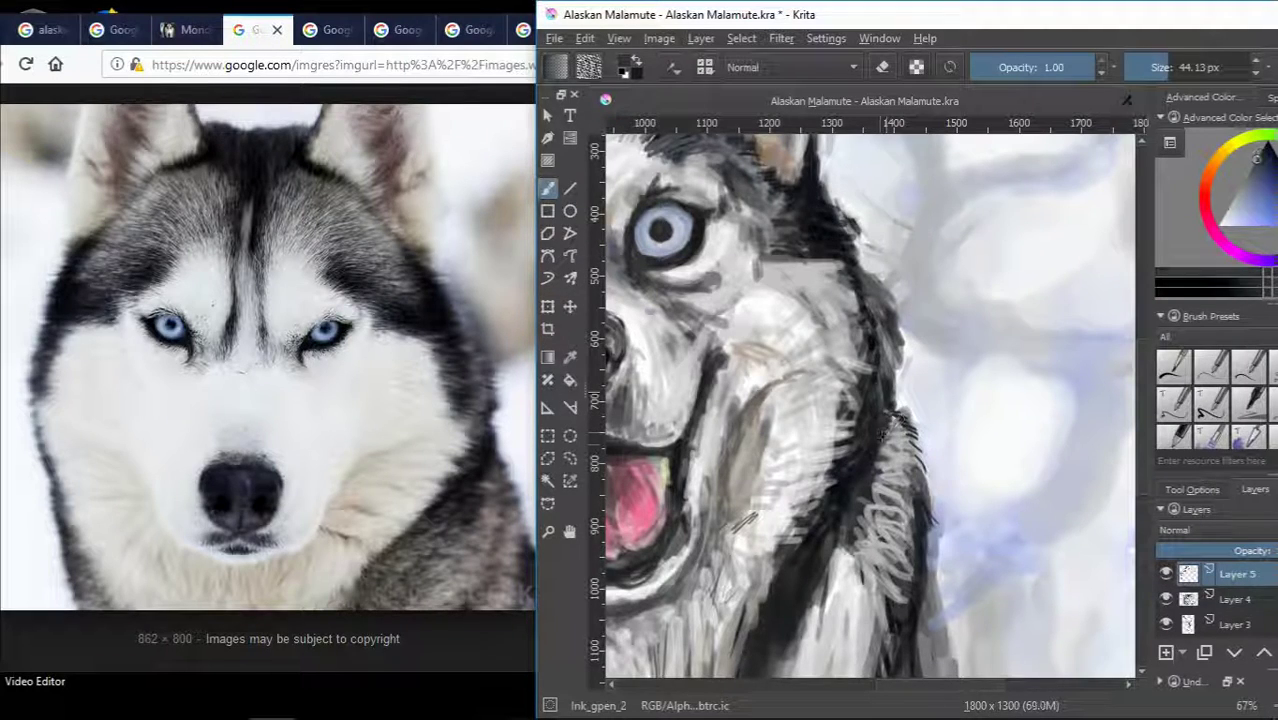
left_click(887, 571, "ctrl")
scroll(893, 382, "down", 2)
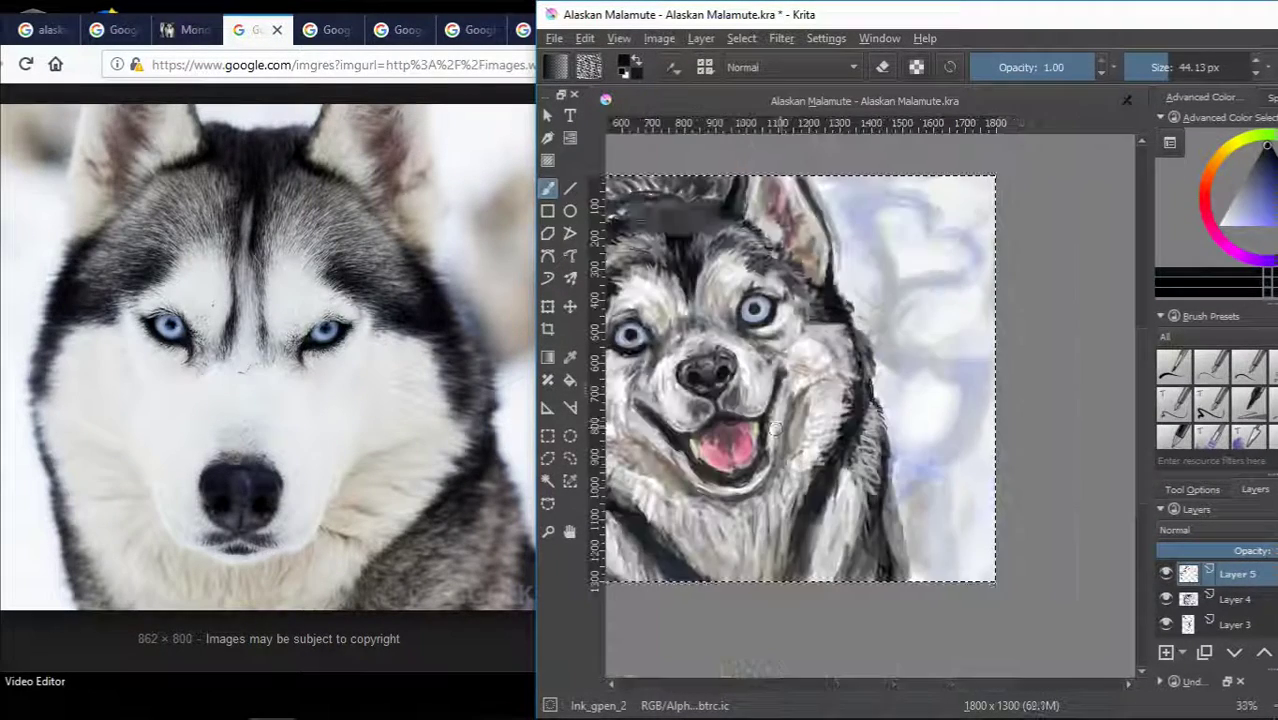
scroll(800, 420, "up", 2)
scroll(800, 420, "down", 2)
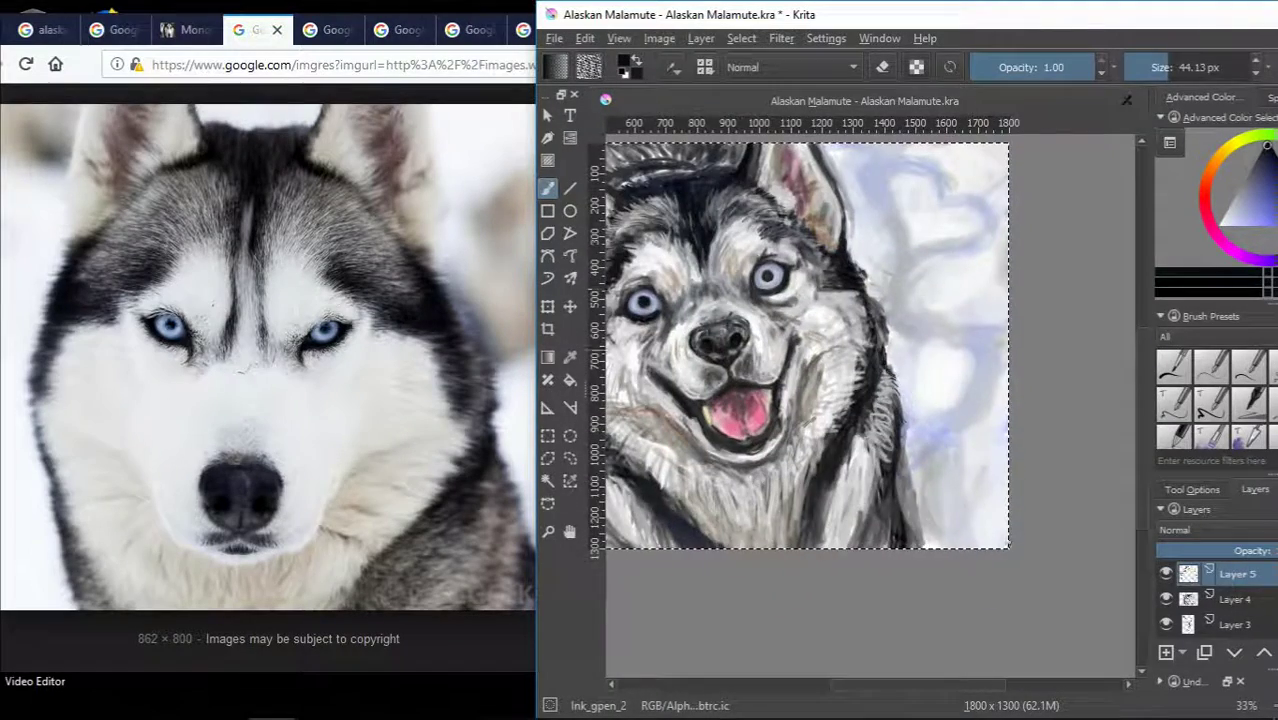
scroll(740, 300, "up", 2)
scroll(730, 263, "up", 1)
left_click(875, 292, "ctrl")
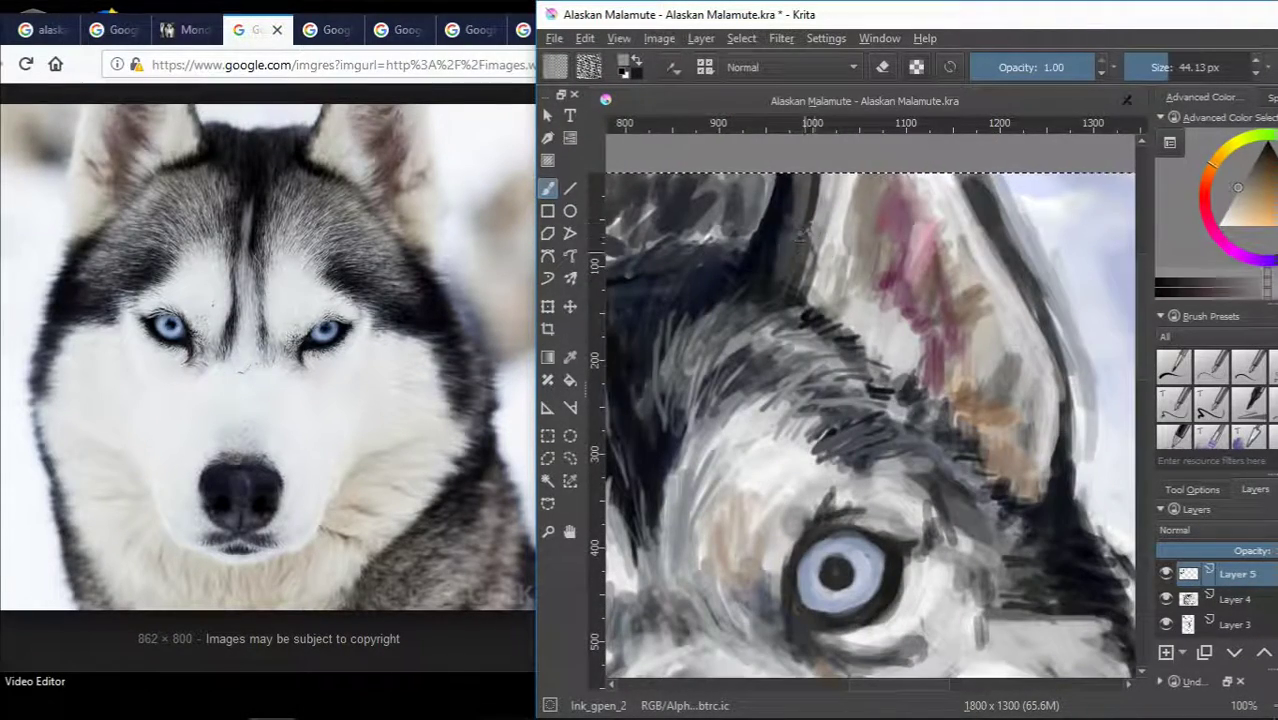
left_click_drag(798, 262, 808, 210)
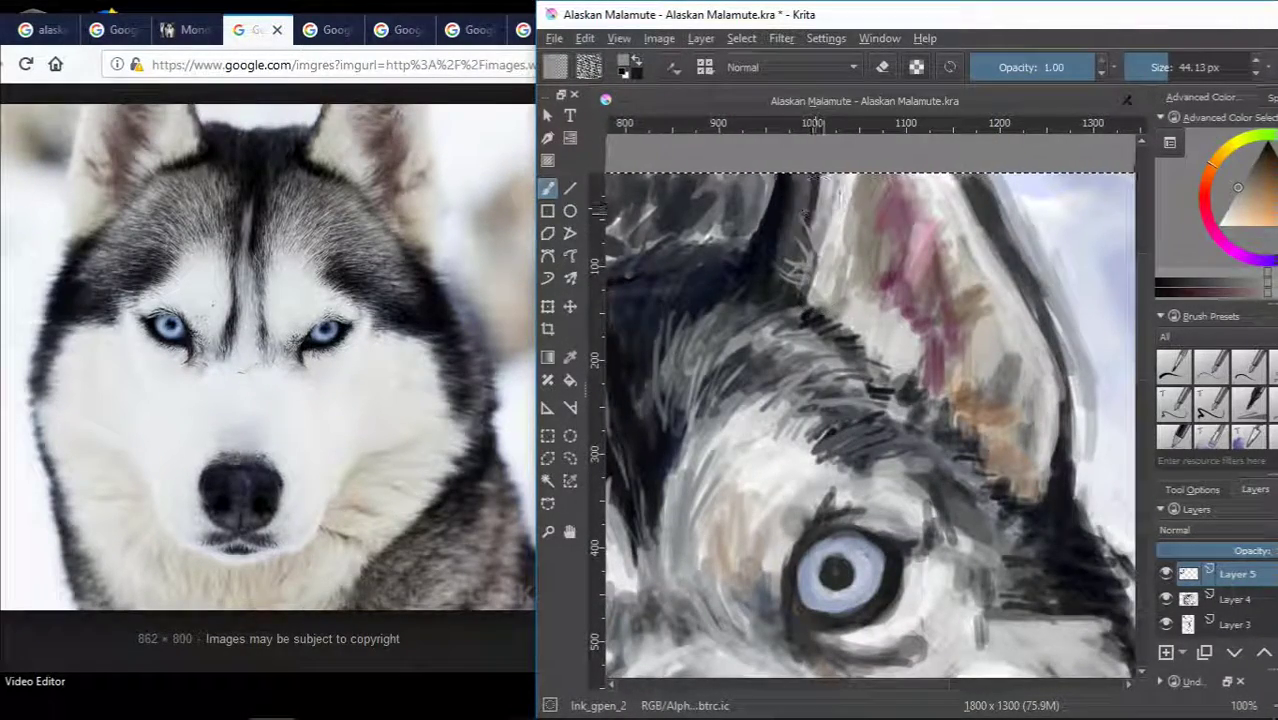
Paint a thin dark line along the ear edge with light warm-grey strokes over it.
left_click(842, 235, "ctrl")
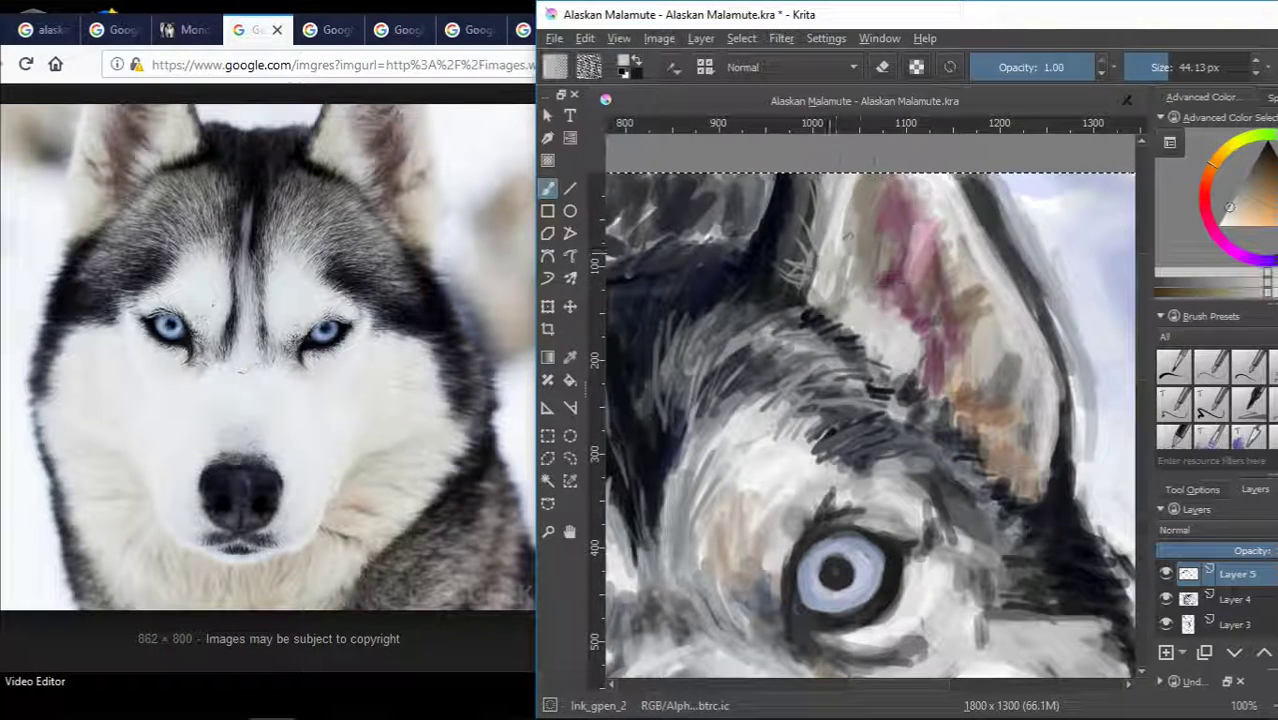
left_click(885, 352, "ctrl")
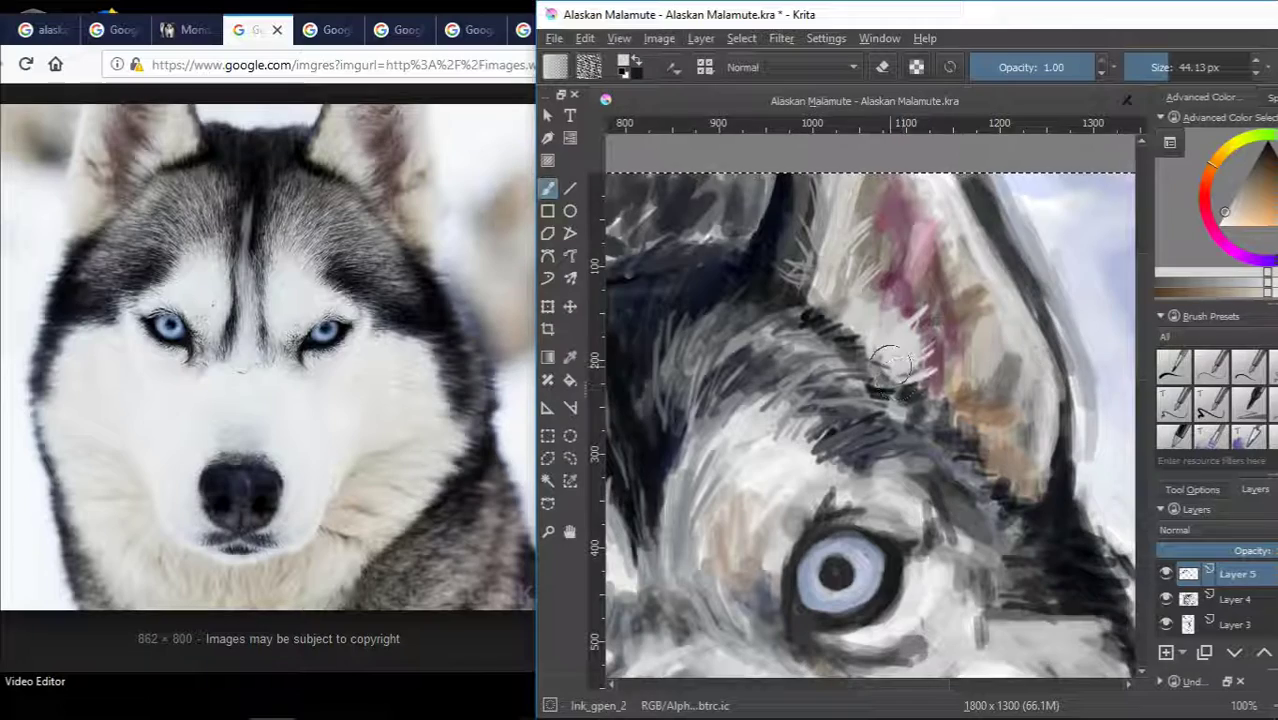
left_click(873, 288, "ctrl")
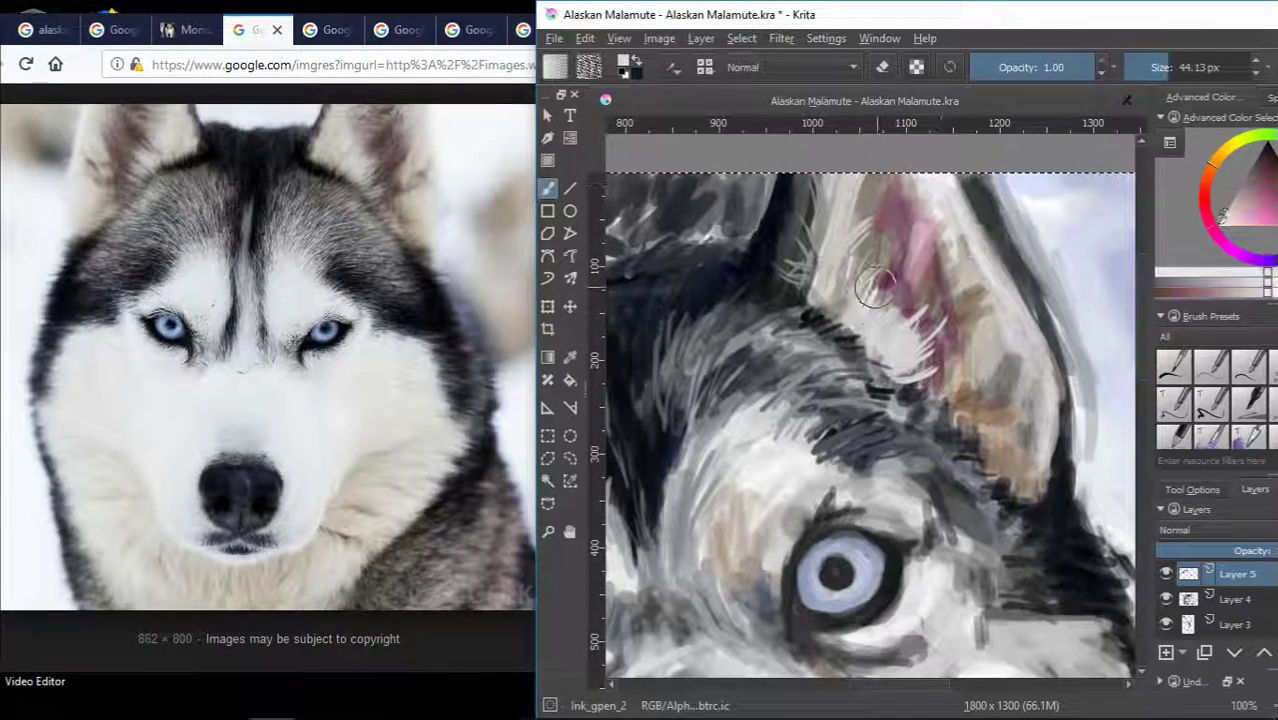
scroll(895, 308, "down", 3)
scroll(895, 308, "down", 3)
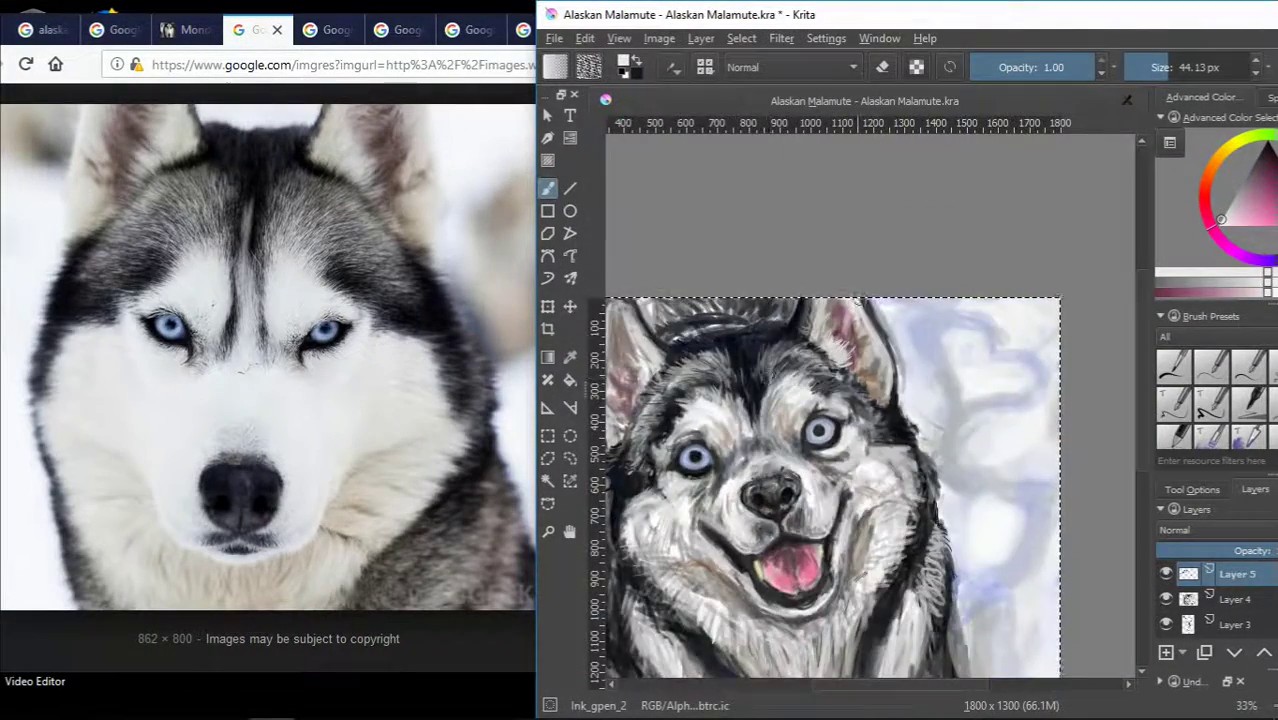
scroll(828, 398, "up", 7)
left_click_drag(880, 360, 888, 430)
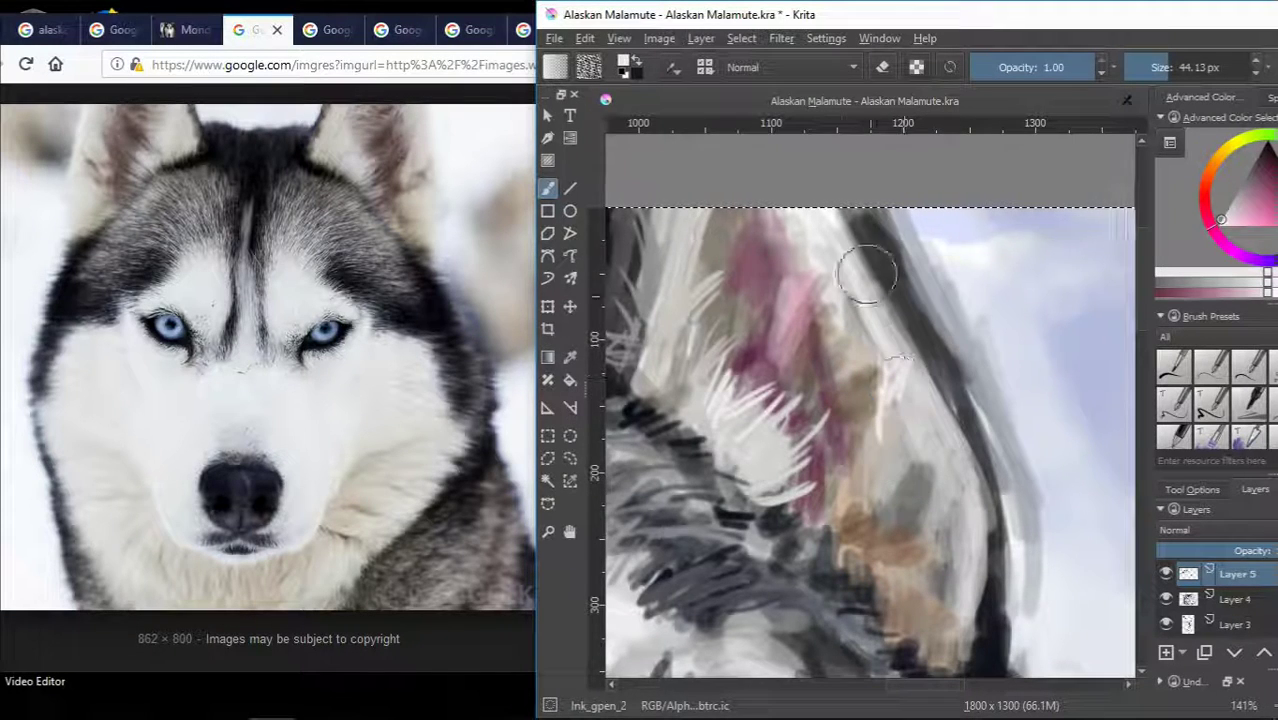
mouse_move(858, 215)
left_mouse_down()
mouse_move(905, 300)
mouse_move(935, 400)
left_mouse_up()
left_click_drag(910, 320, 940, 410)
Add brownish and pinkish hair strokes near the ear tip and below the ear.
left_click(830, 225, "ctrl")
mouse_move(825, 215)
left_mouse_down()
mouse_move(815, 260)
mouse_move(815, 215)
mouse_move(735, 290)
mouse_move(720, 280)
left_mouse_up()
left_click(805, 290, "ctrl")
left_click(760, 340, "ctrl")
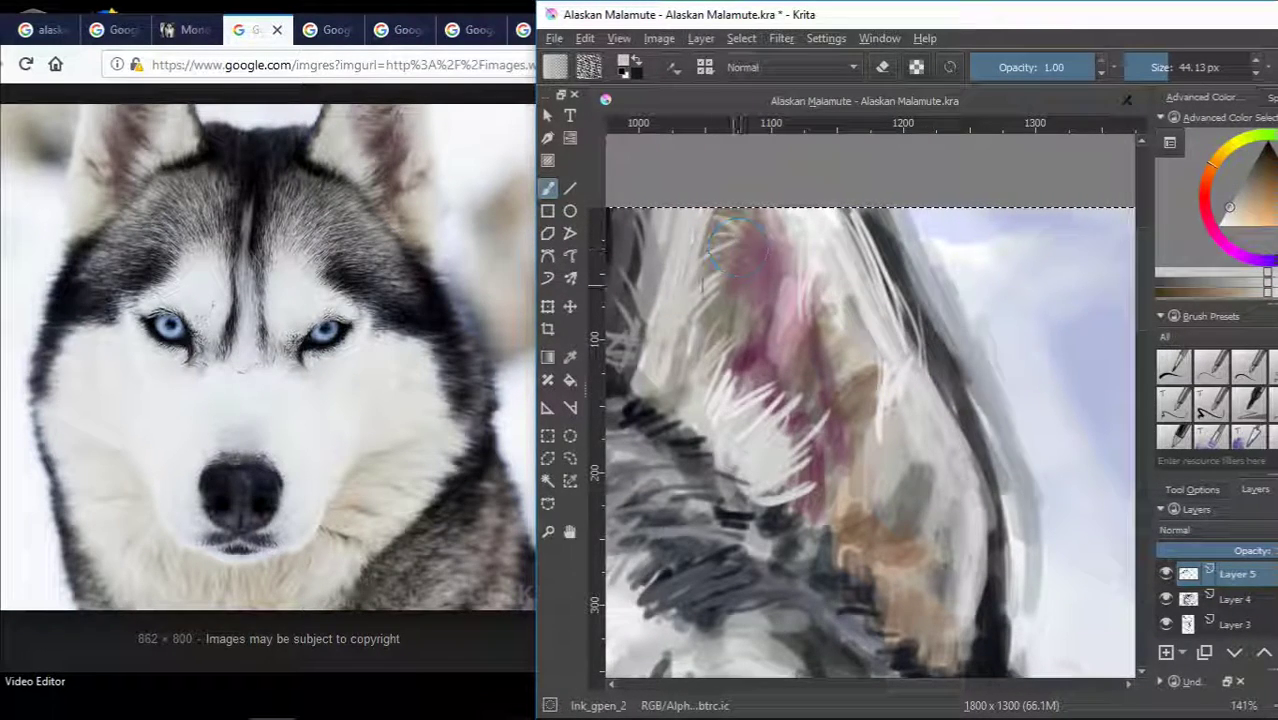
left_click_drag(745, 335, 798, 412)
key("minus")
left_click(870, 555, "ctrl")
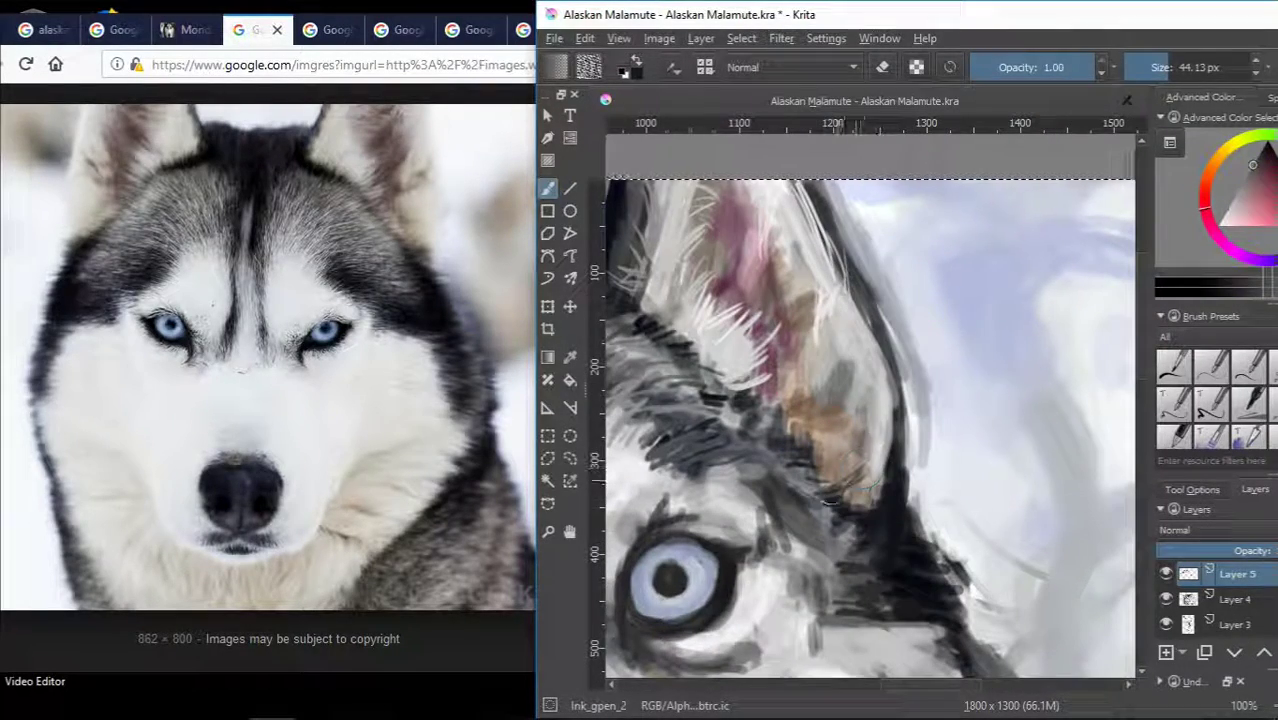
left_click(845, 480, "ctrl")
left_click_drag(885, 465, 878, 515)
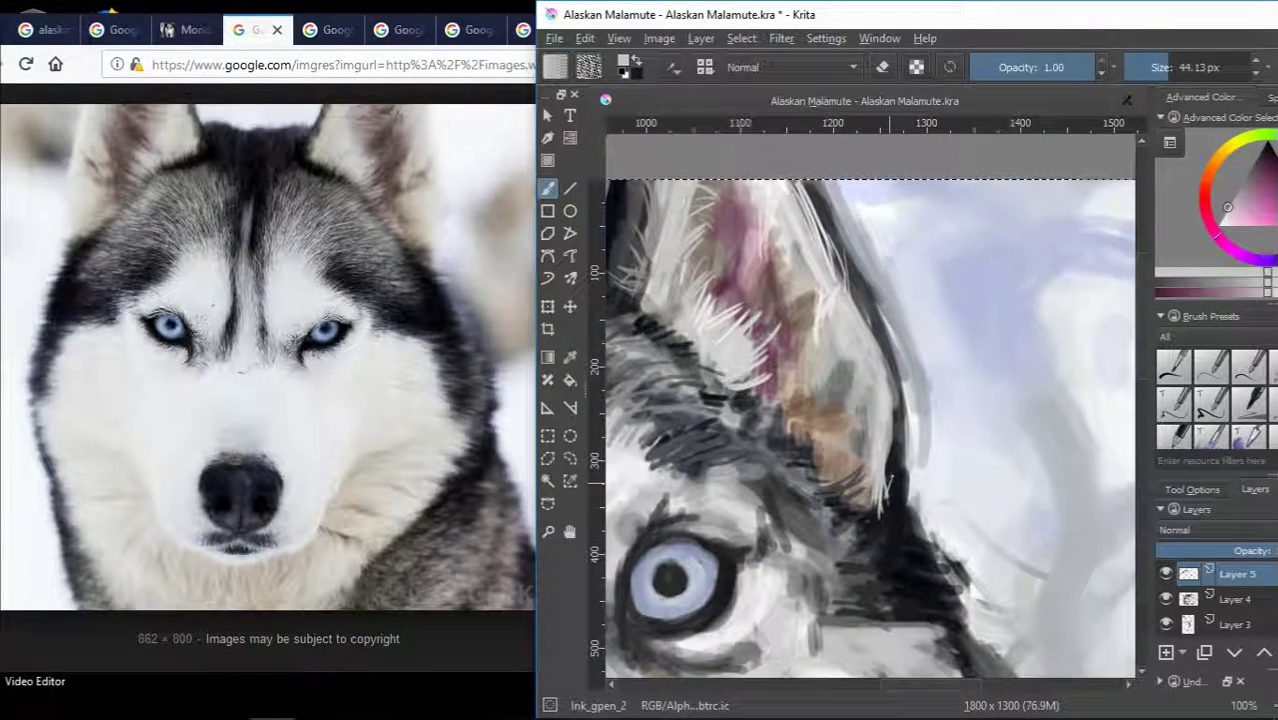
key("minus")
key("minus")
key("minus")
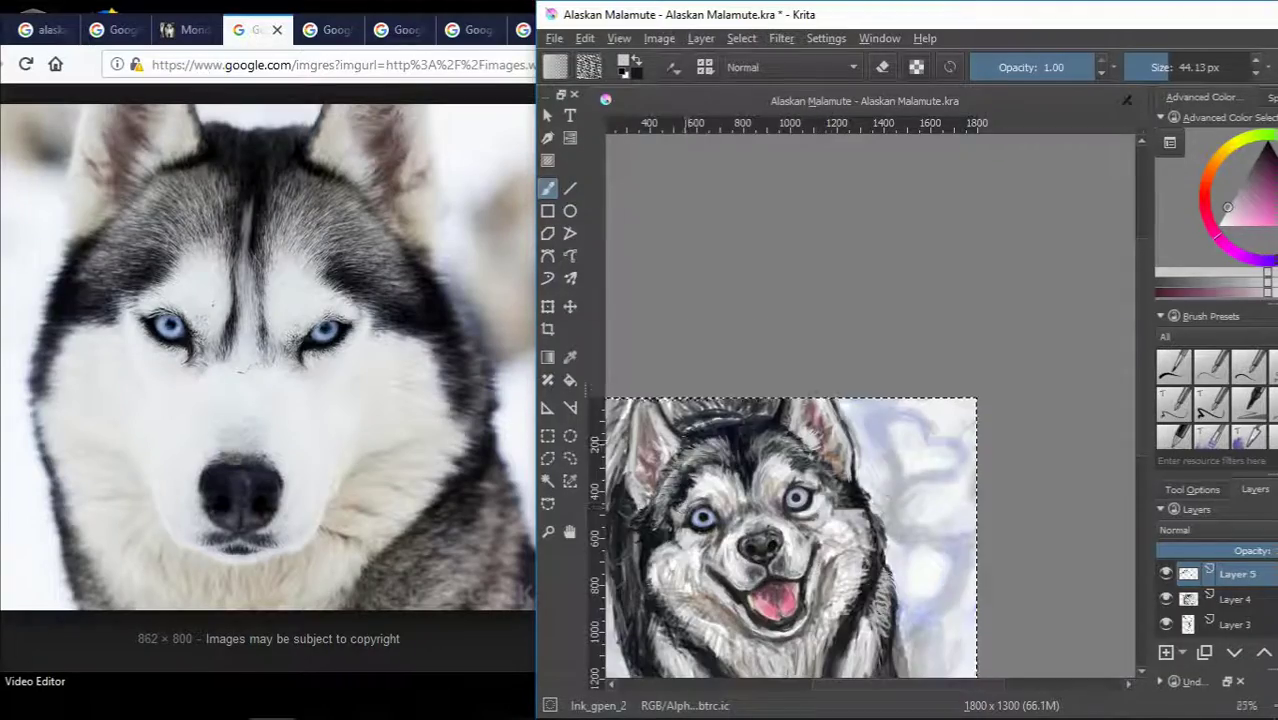
key("plus")
key("plus")
key("plus")
key("plus")
Zoom in on the left ear and eye and sample grey tones from the ear.
key("minus")
key("minus")
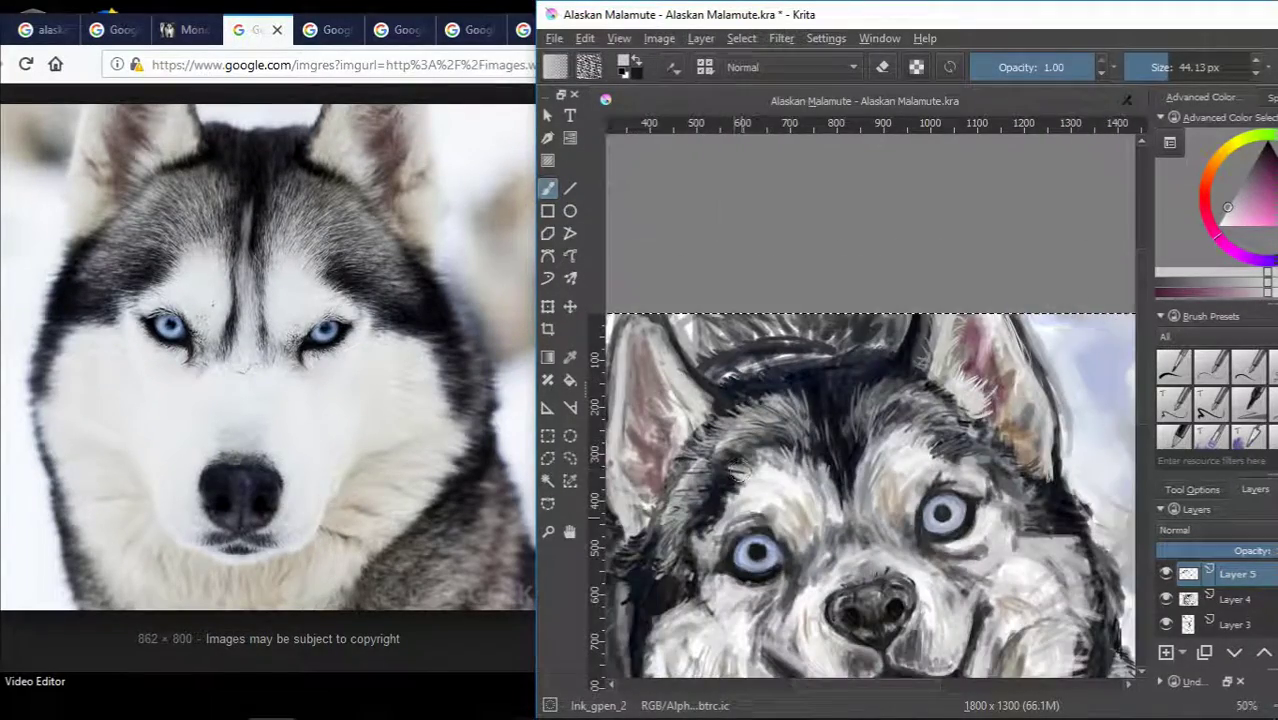
scroll(1141, 293, "down", 2)
scroll(1141, 293, "down", 3)
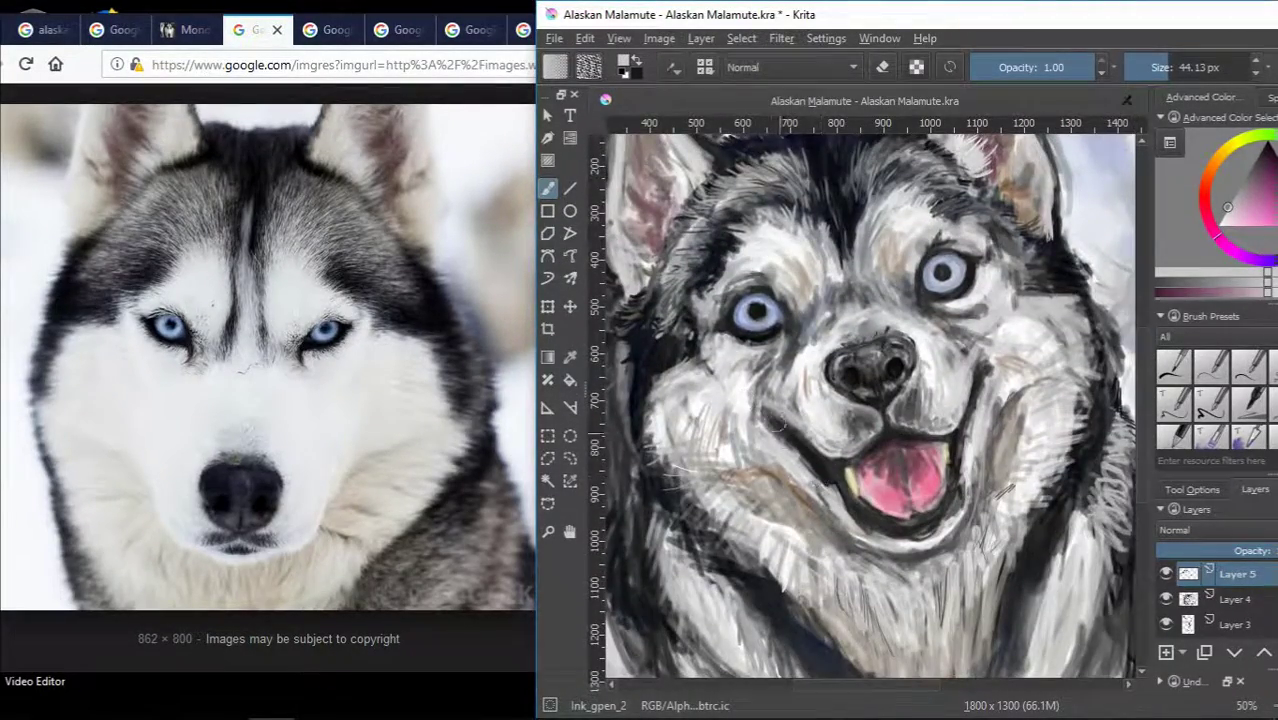
key("minus")
key("plus")
scroll(772, 425, "up", 2)
scroll(772, 425, "up", 1)
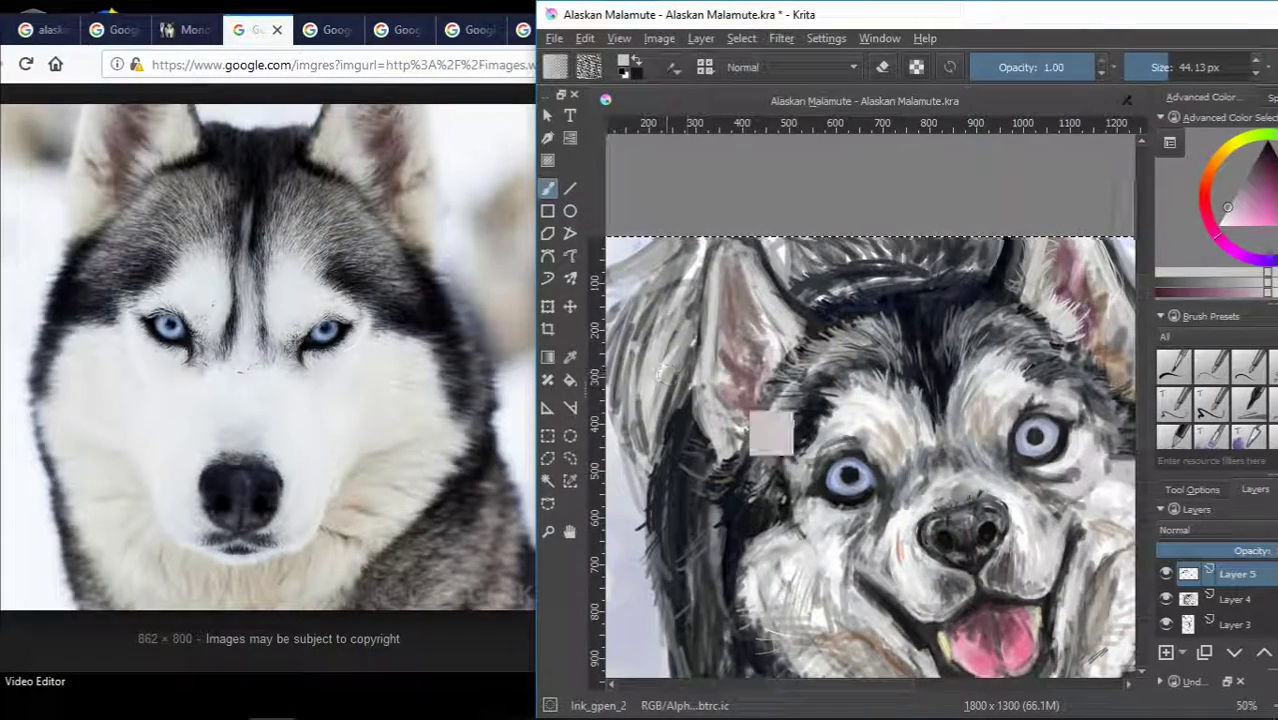
scroll(772, 433, "up", 1)
key("plus")
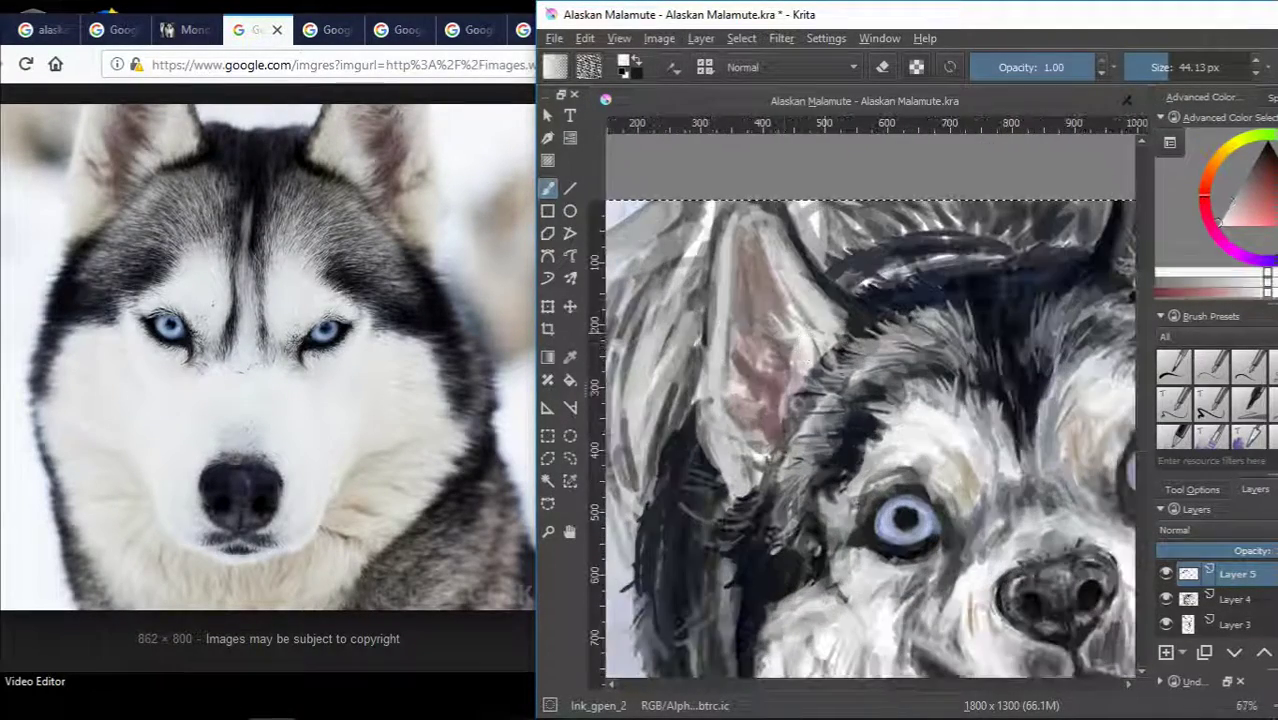
left_click(769, 312, "ctrl")
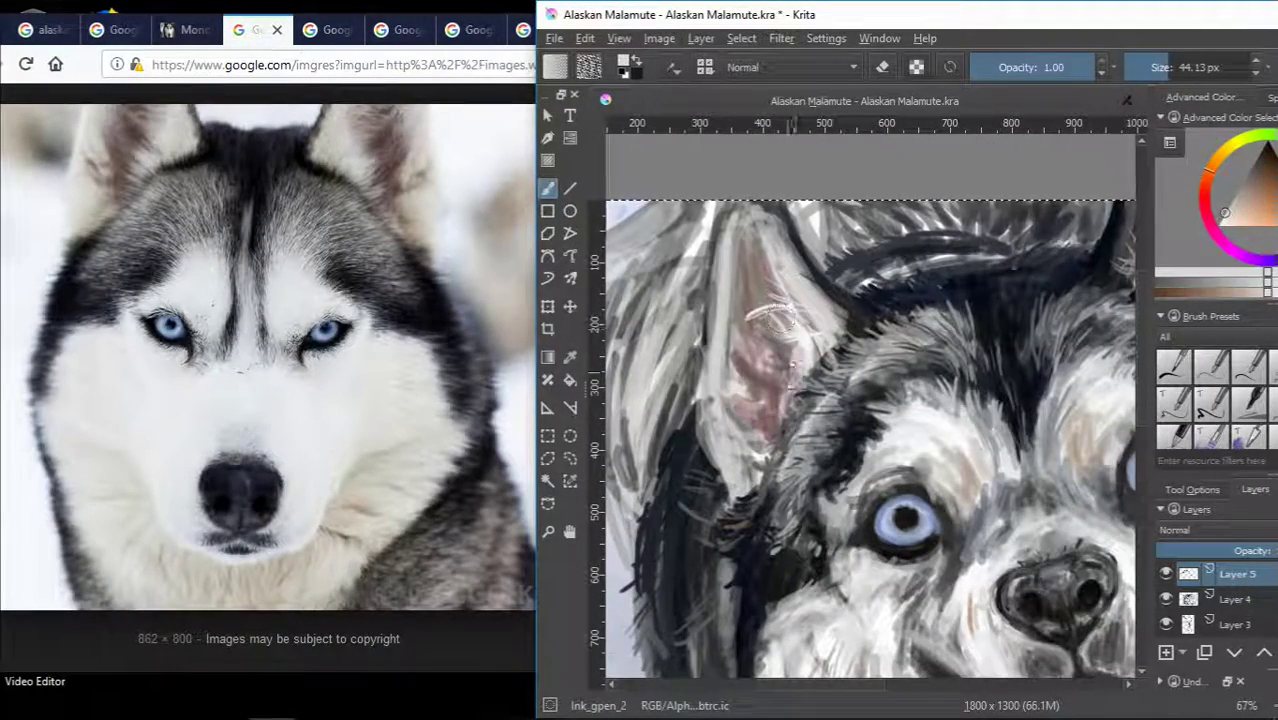
left_click(818, 384, "ctrl")
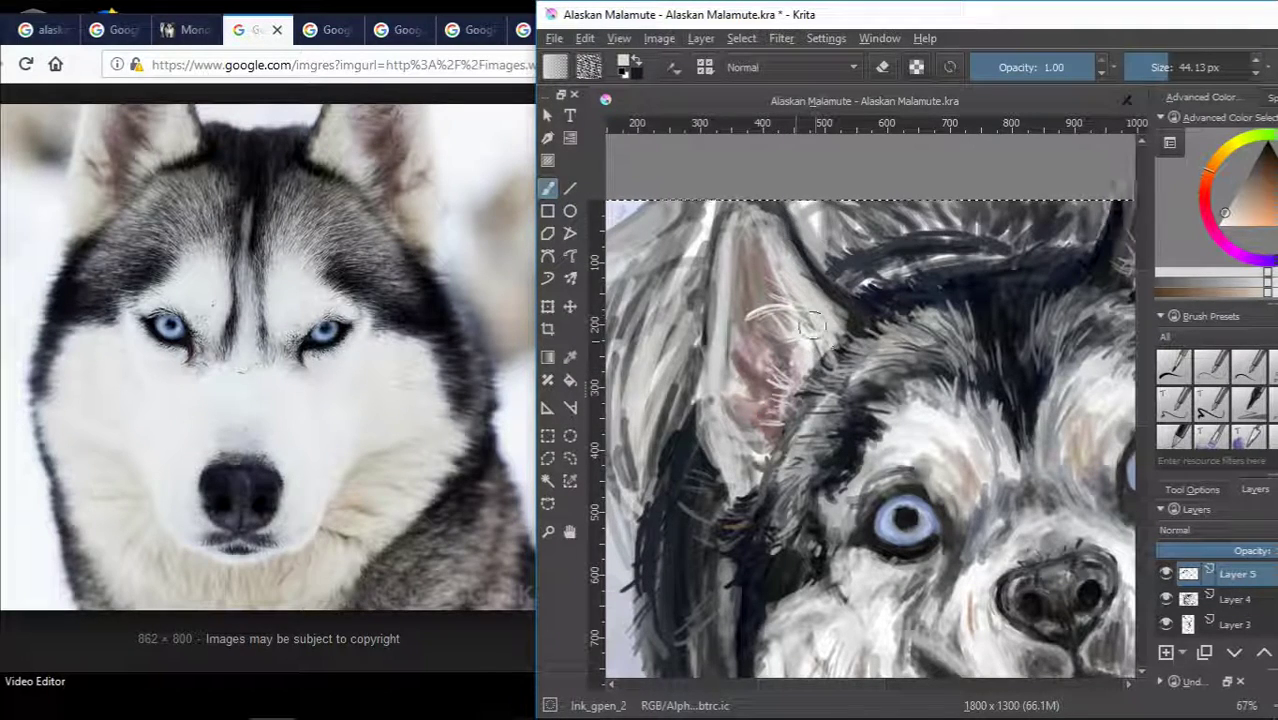
Paint a warm beige stroke up the left ear's edge and light grey strokes down the head fur.
left_click(733, 308, "ctrl")
left_click(735, 374, "ctrl")
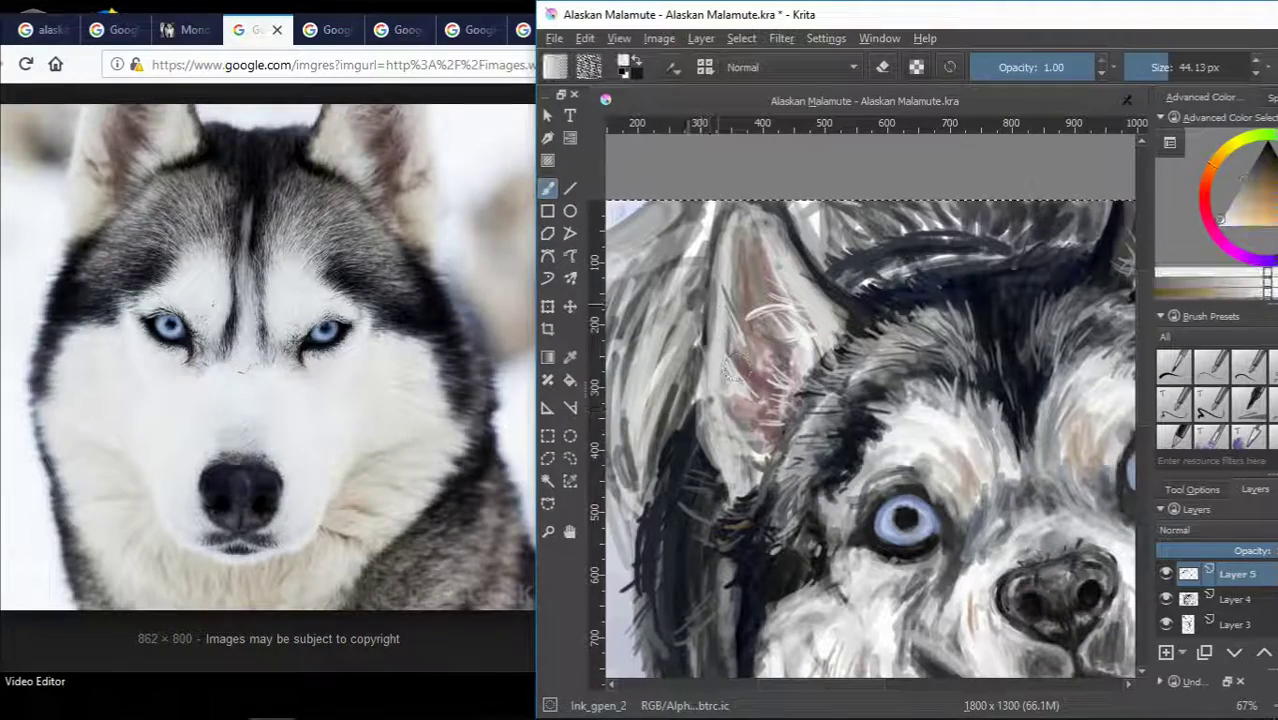
left_click_drag(698, 326, 709, 258)
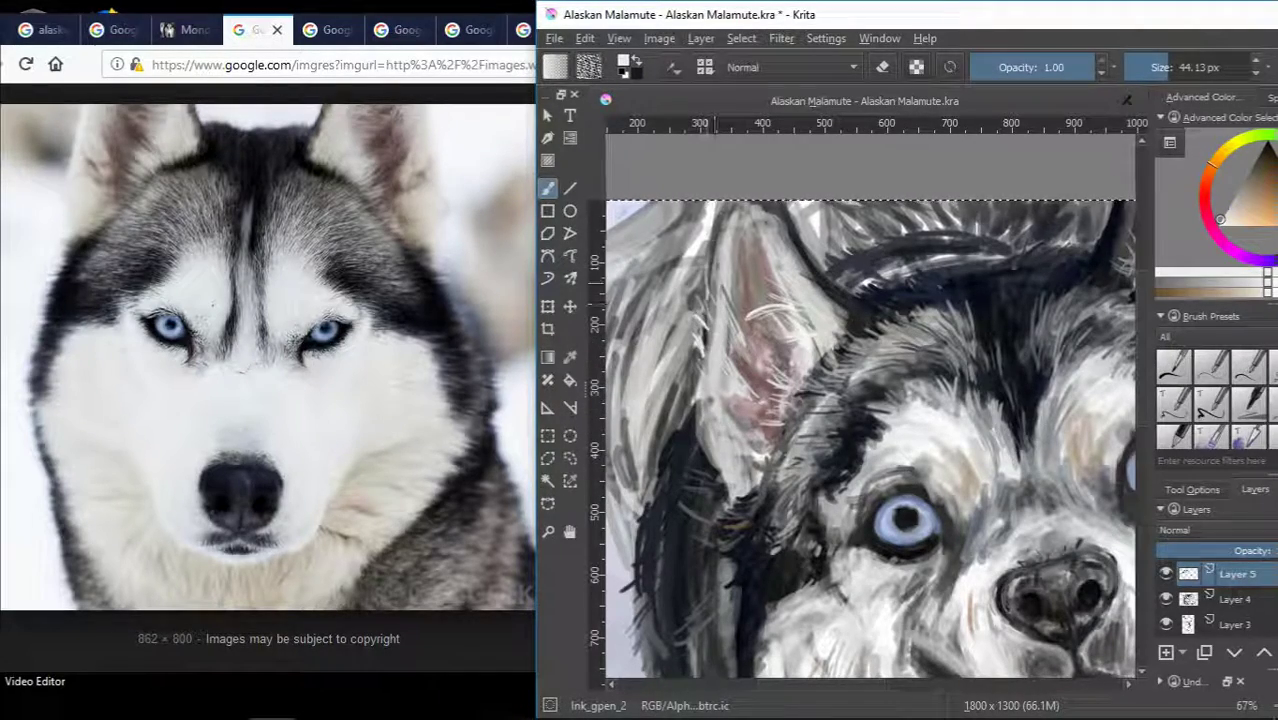
scroll(713, 260, "up", 3)
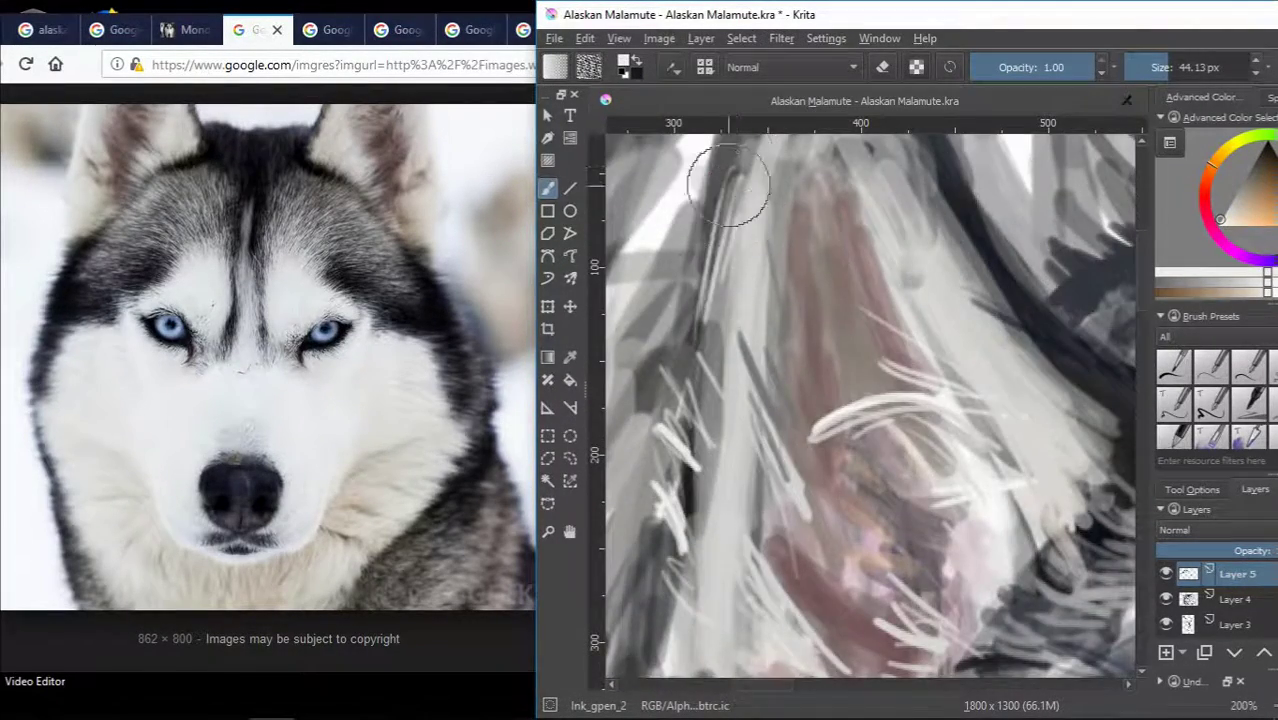
scroll(728, 185, "down", 3)
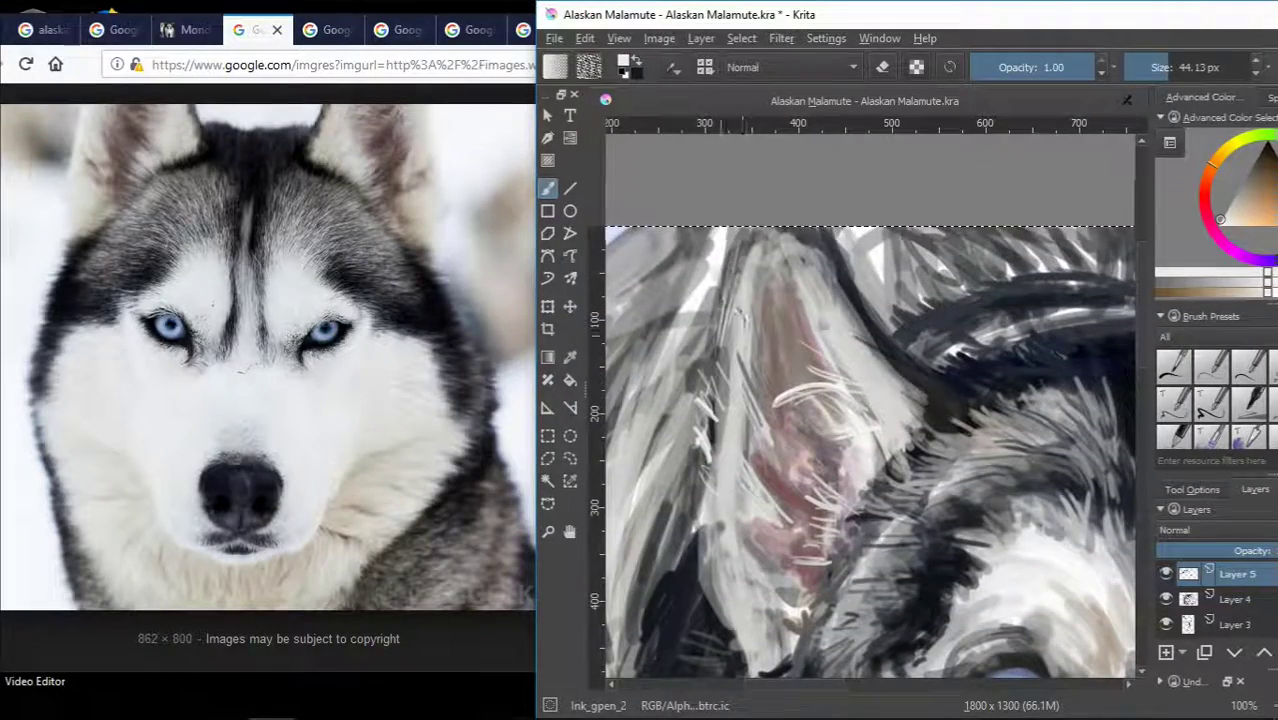
scroll(728, 300, "down", 3)
scroll(760, 381, "up", 3)
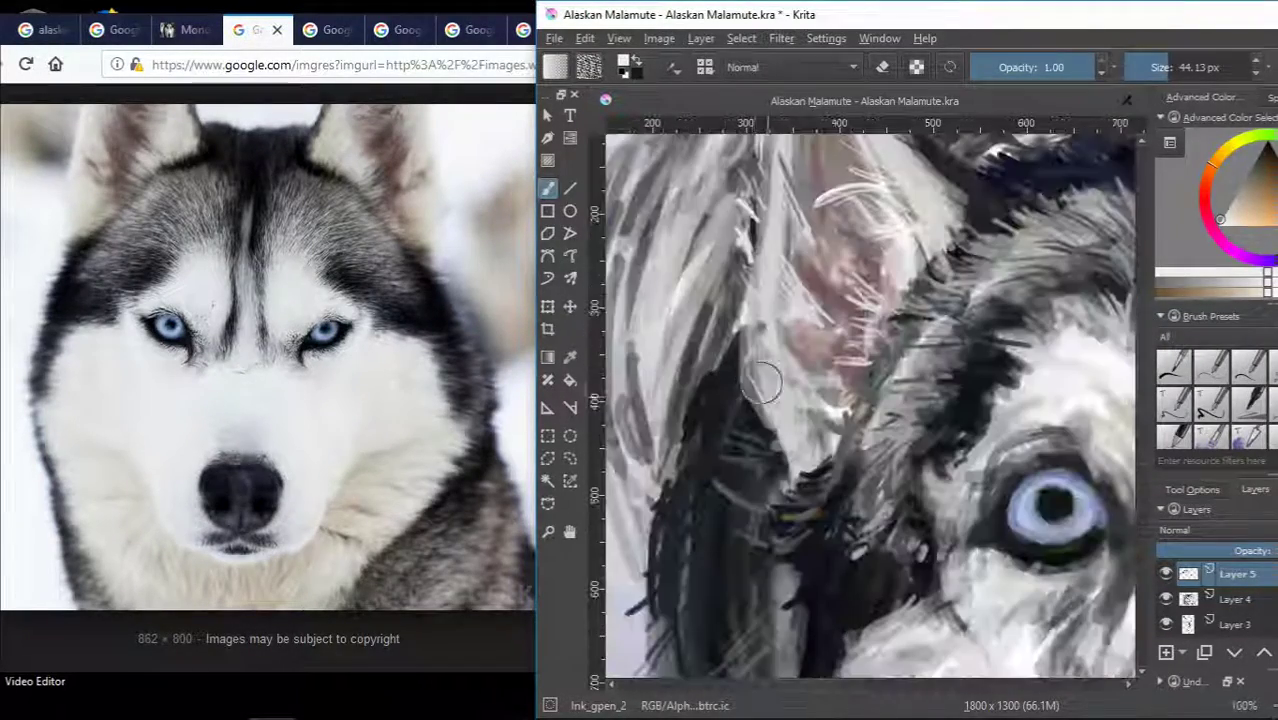
left_click_drag(760, 381, 780, 440)
scroll(808, 468, "down", 3)
Paint dark grey strokes on the lower right chest fur.
scroll(808, 468, "down", 2)
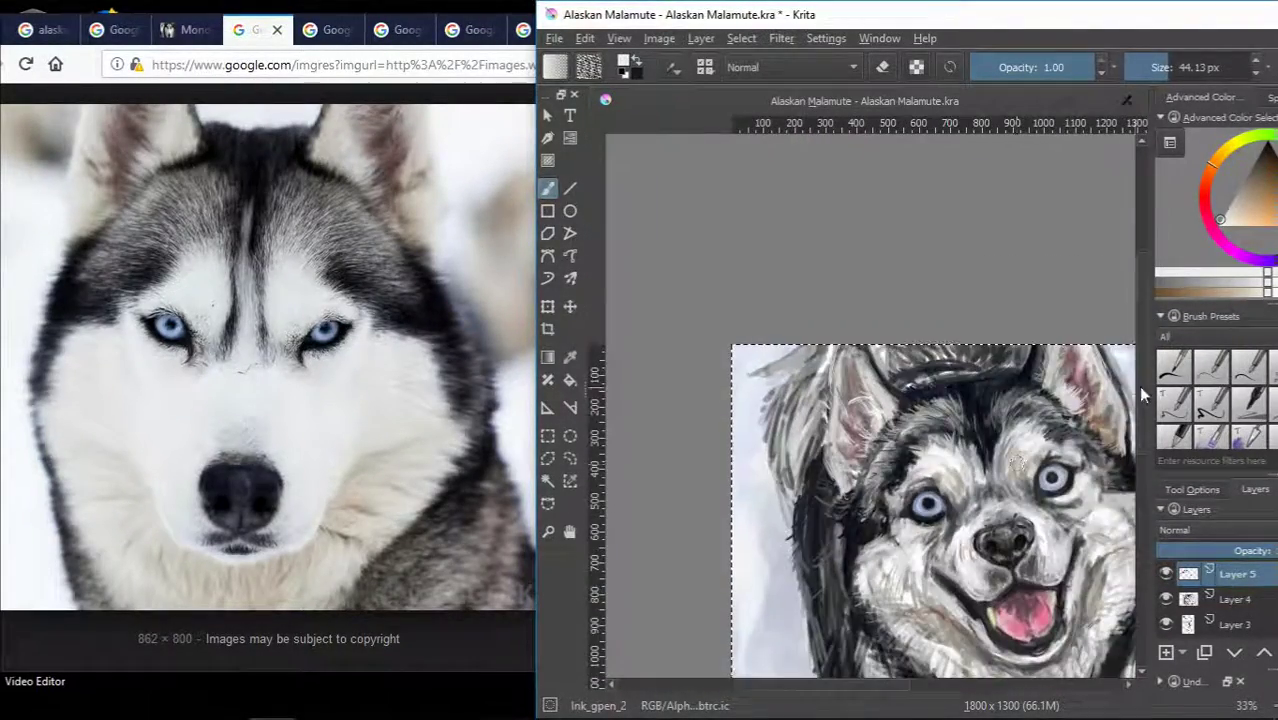
scroll(940, 686, "up", 1)
scroll(940, 686, "up", 1)
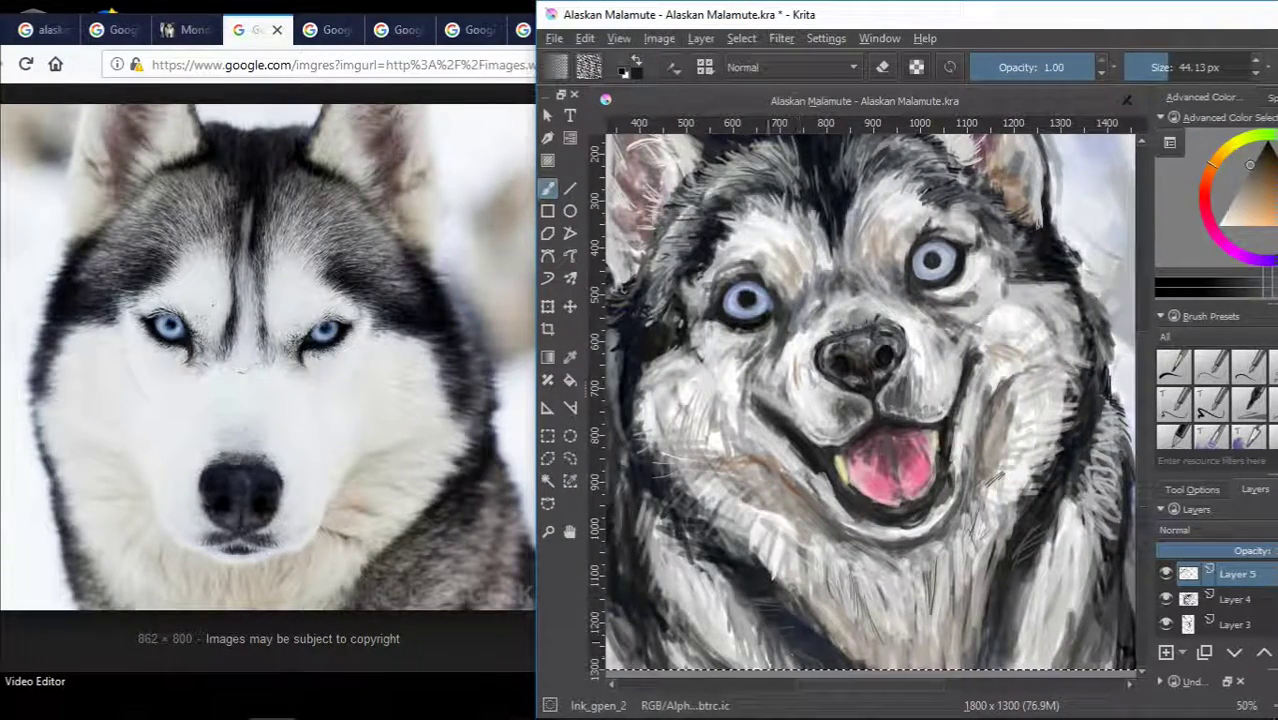
left_click(748, 597, "ctrl")
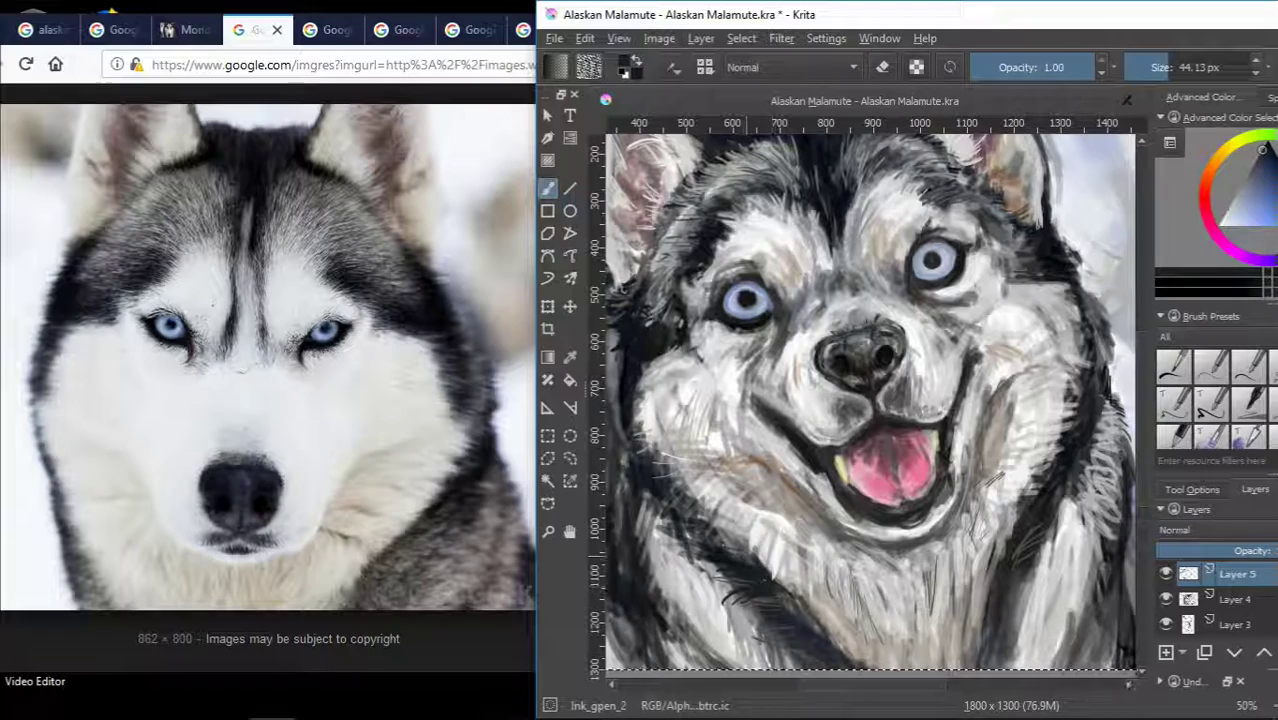
left_click_drag(1030, 650, 1010, 538)
Sample a lighter grey and darken the area below the left nostril.
left_click(1085, 385, "ctrl")
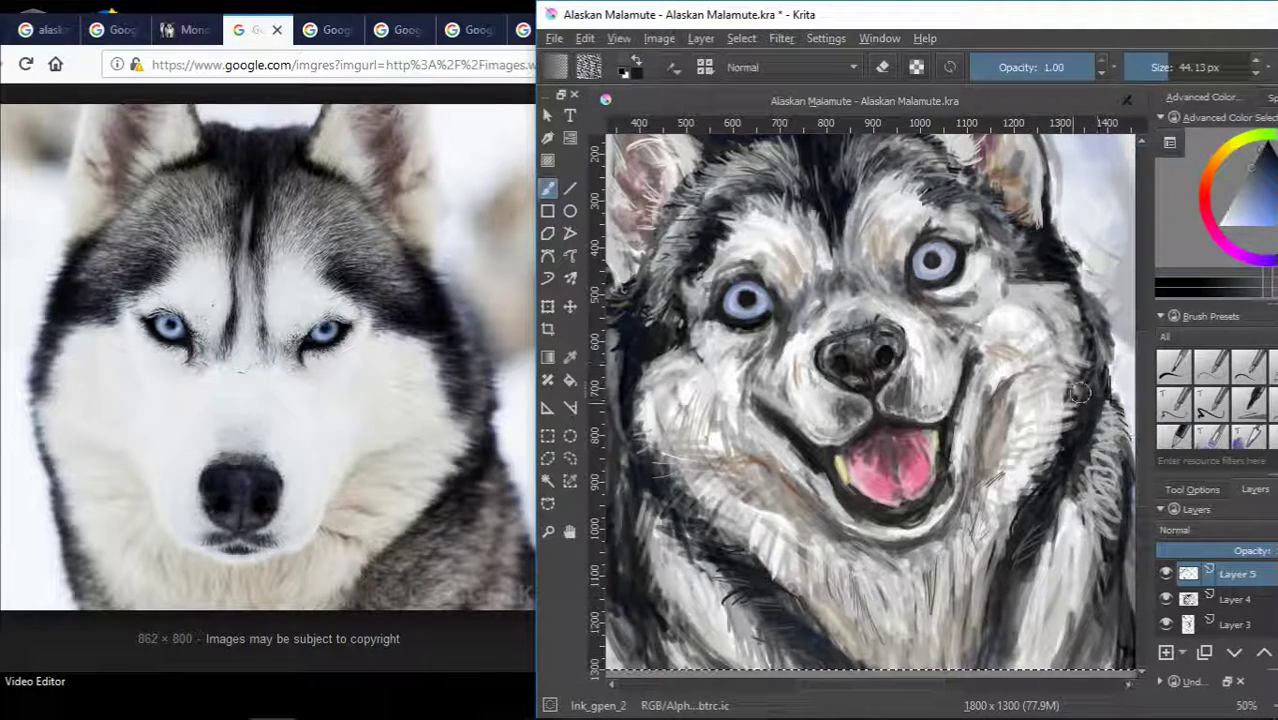
scroll(850, 320, "up", 1)
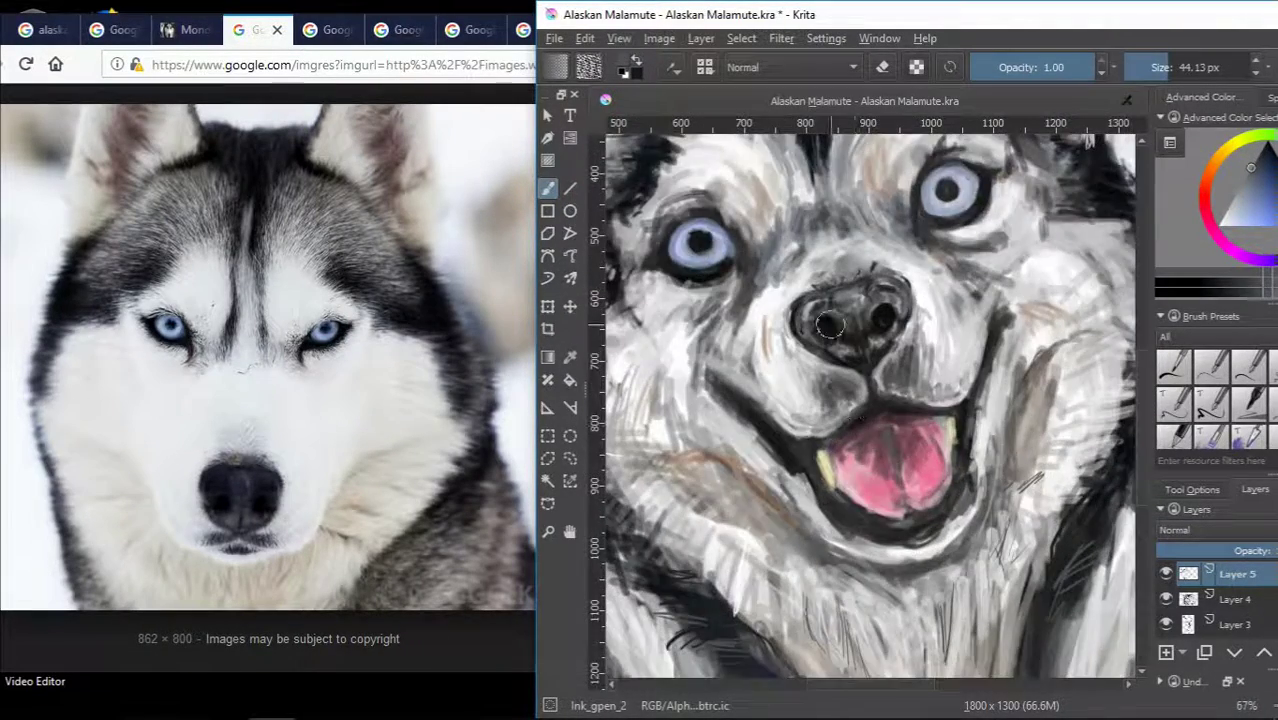
scroll(840, 285, "up", 3)
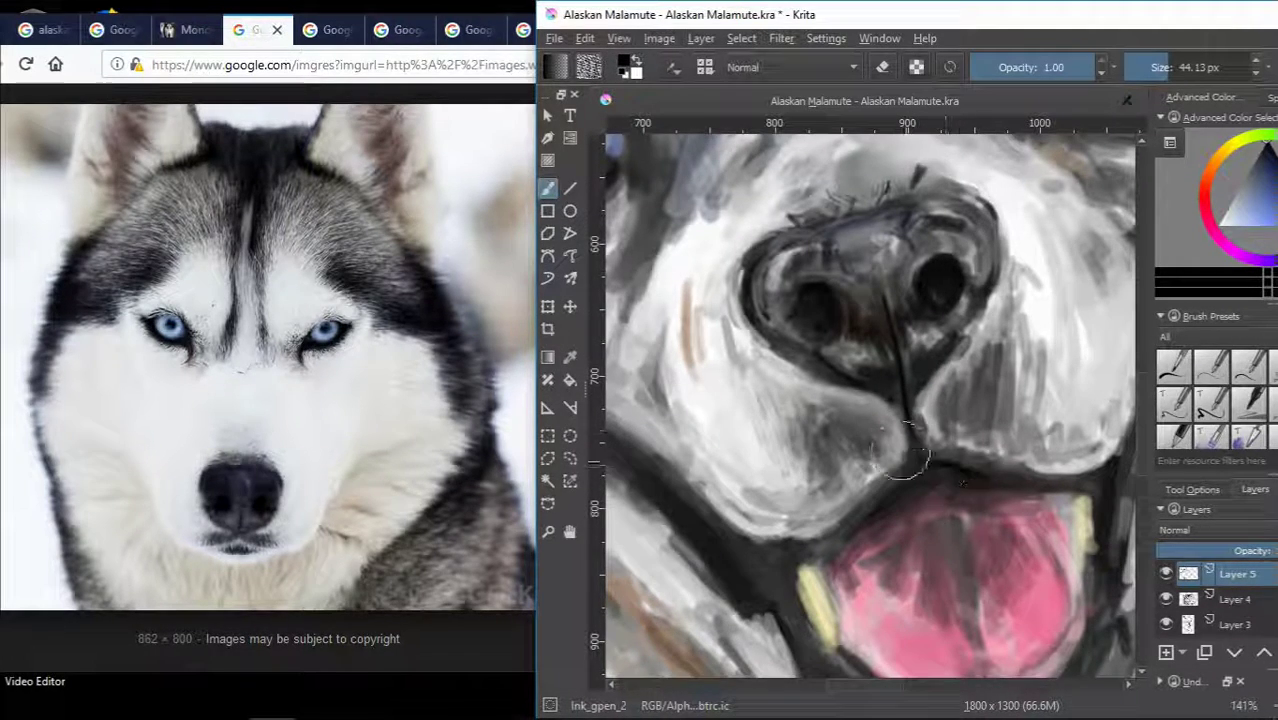
scroll(920, 383, "up", 1)
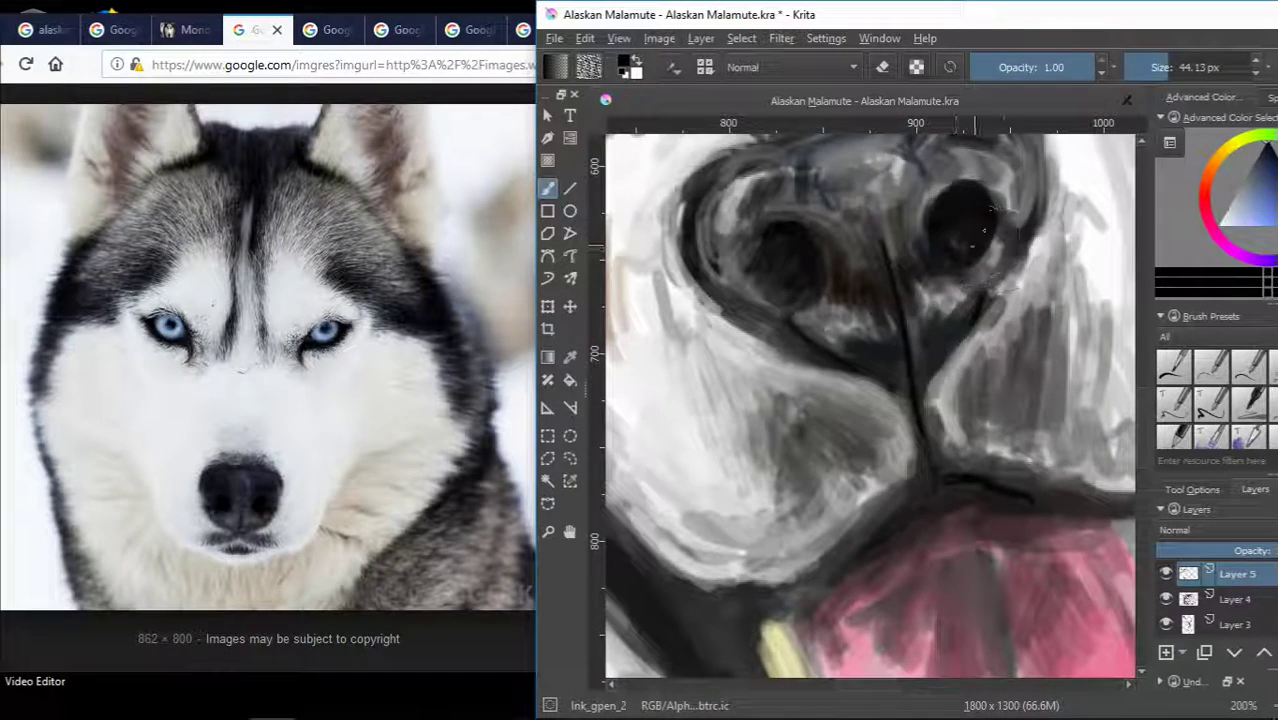
left_click_drag(784, 321, 828, 351)
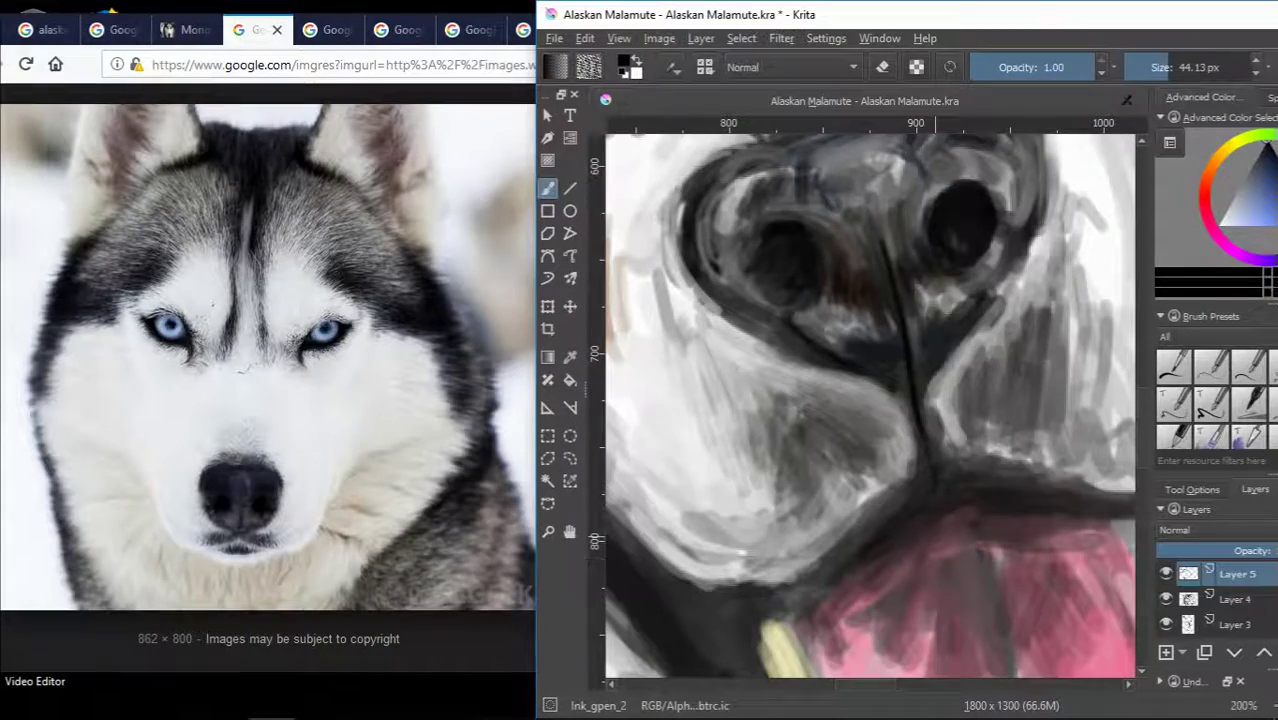
Sample nose tones and paint a dark stroke down the centre of the nose.
scroll(911, 392, "down", 2)
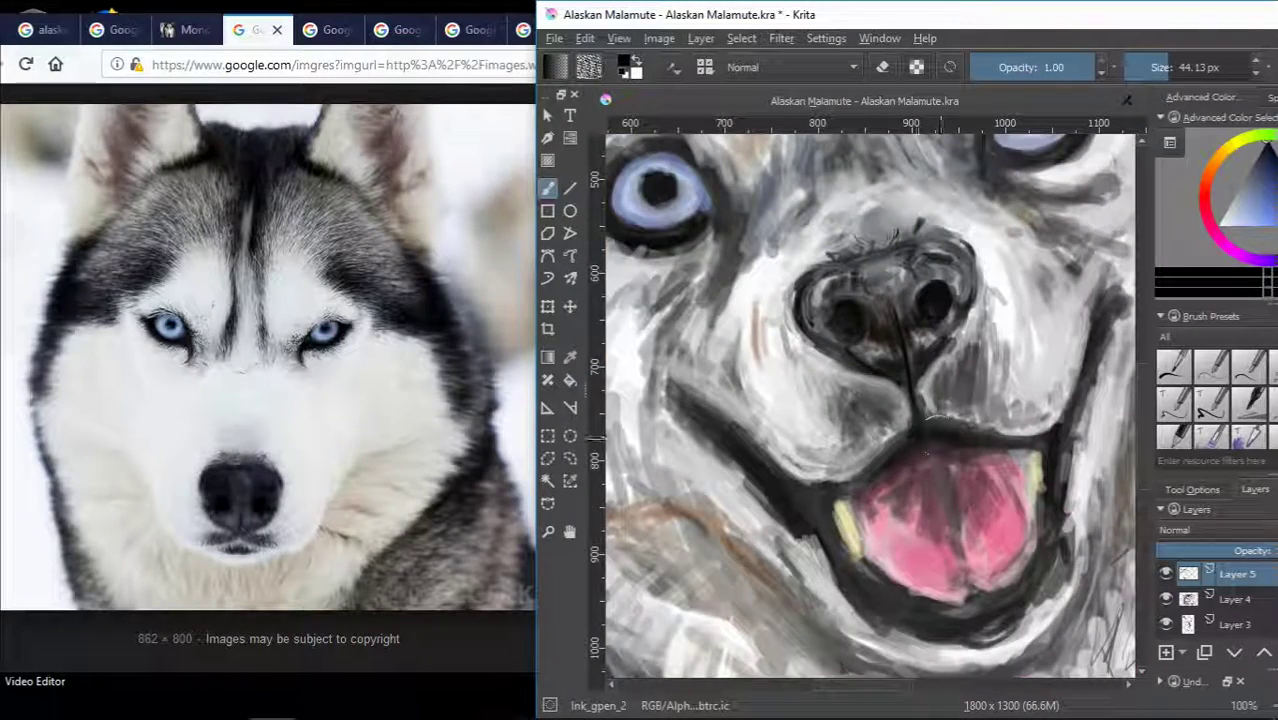
scroll(941, 452, "down", 1)
scroll(925, 445, "up", 2)
scroll(912, 437, "up", 1)
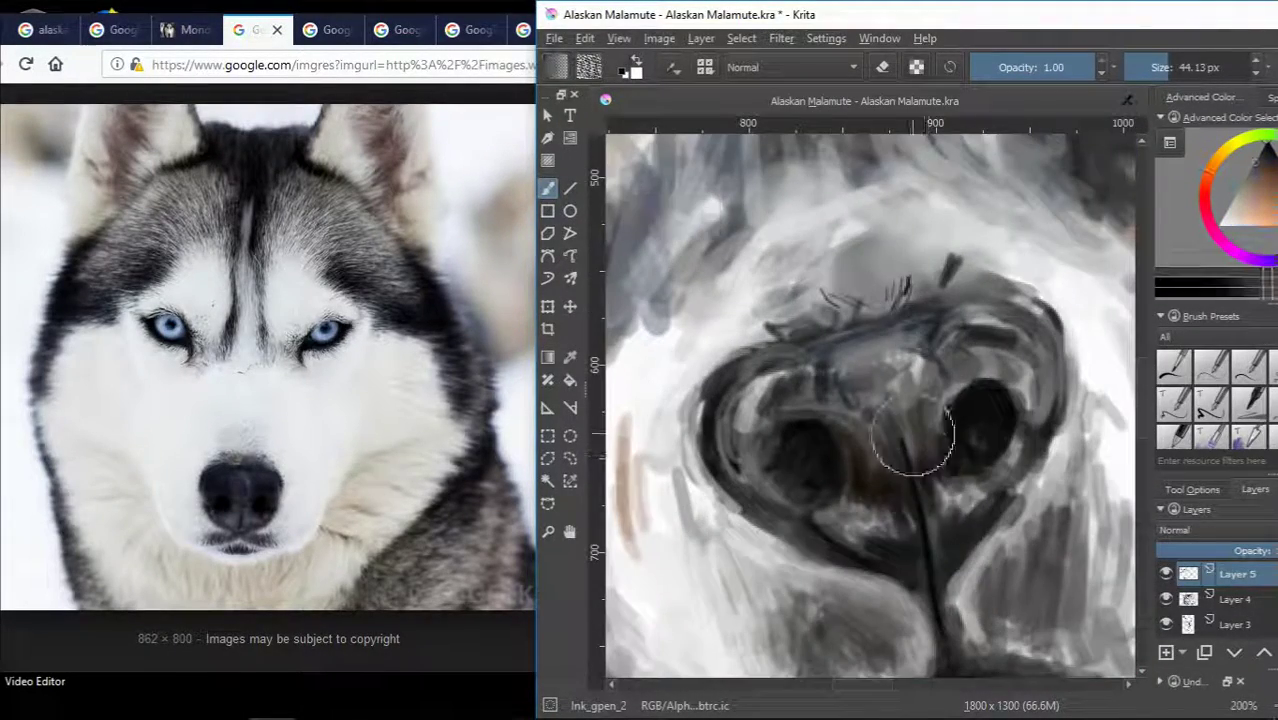
left_click(930, 512, "ctrl")
left_click(926, 522, "ctrl")
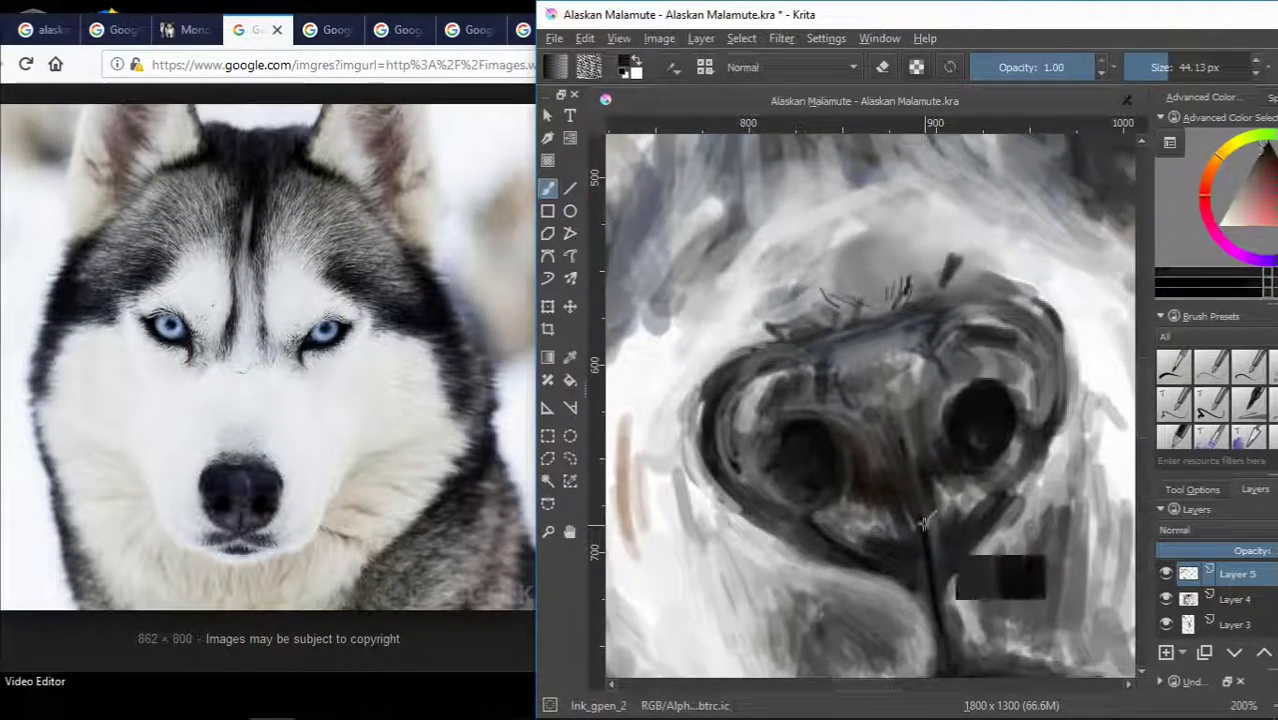
scroll(925, 515, "up", 1)
left_click(927, 508, "ctrl")
left_click_drag(913, 457, 927, 566)
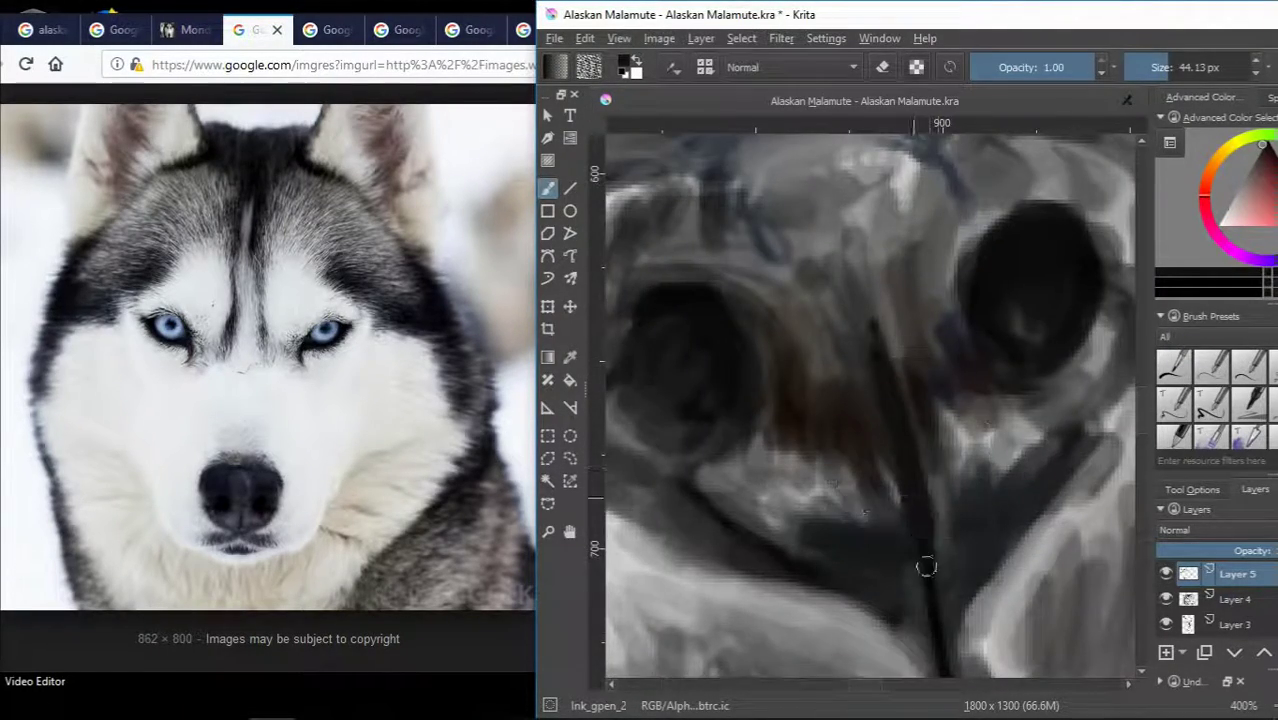
Repaint the left nostril with a lighter rim and darker tones below it.
scroll(927, 566, "down", 2)
scroll(950, 288, "down", 1)
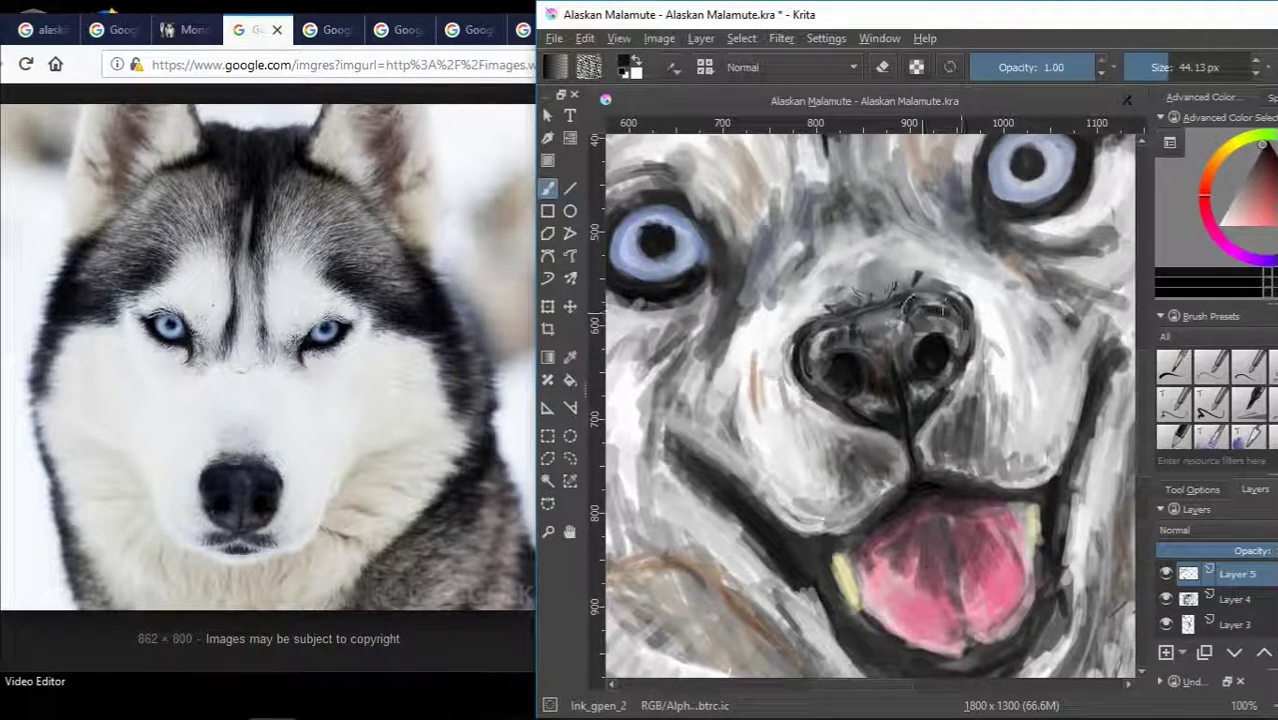
scroll(965, 300, "up", 3)
scroll(965, 300, "down", 1)
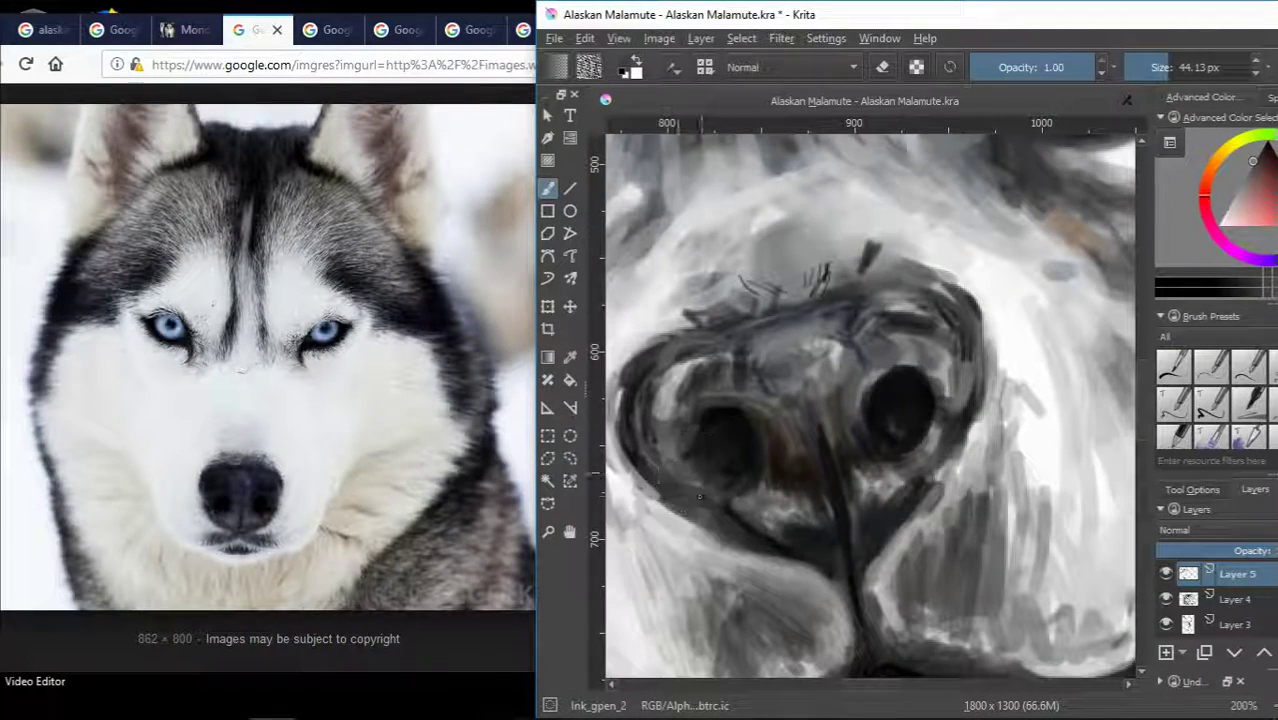
left_click_drag(700, 497, 760, 520)
left_click_drag(720, 450, 892, 455)
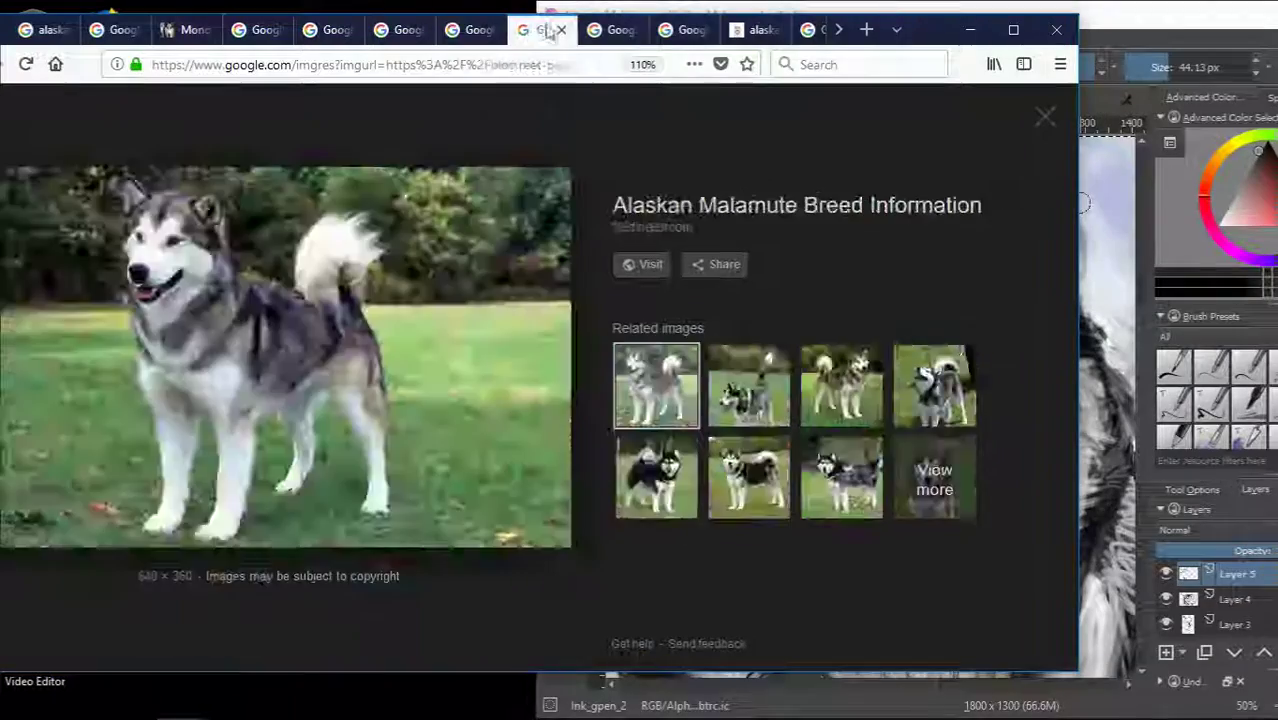
Review the malamute reference tabs and close the unwanted ones.
left_click(545, 29)
left_click(610, 29)
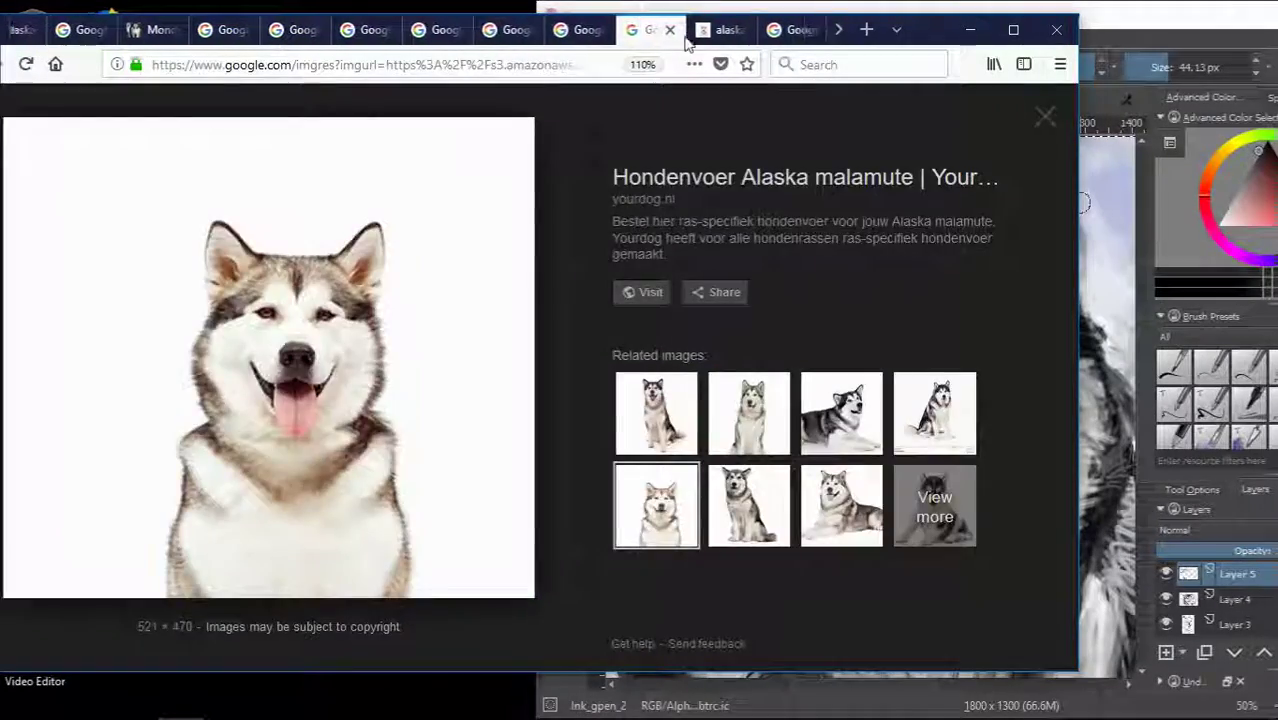
left_click(672, 29)
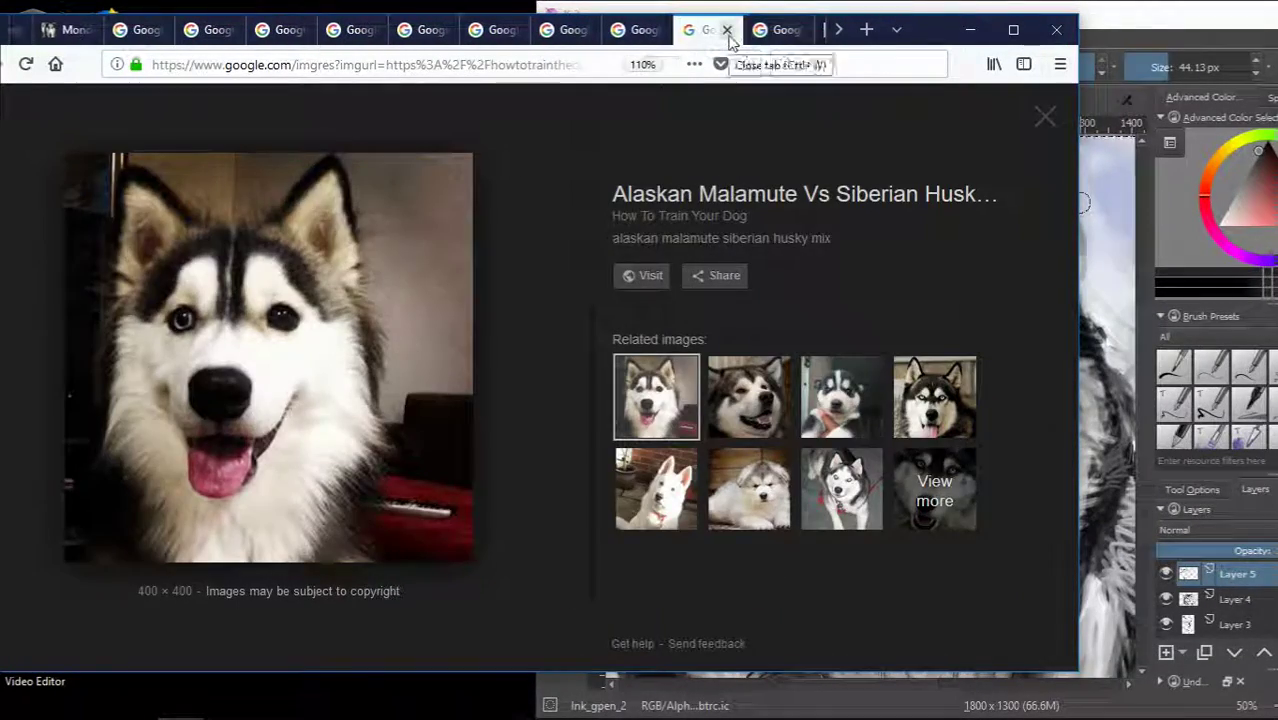
left_click(727, 31)
scroll(300, 29, "up", 3)
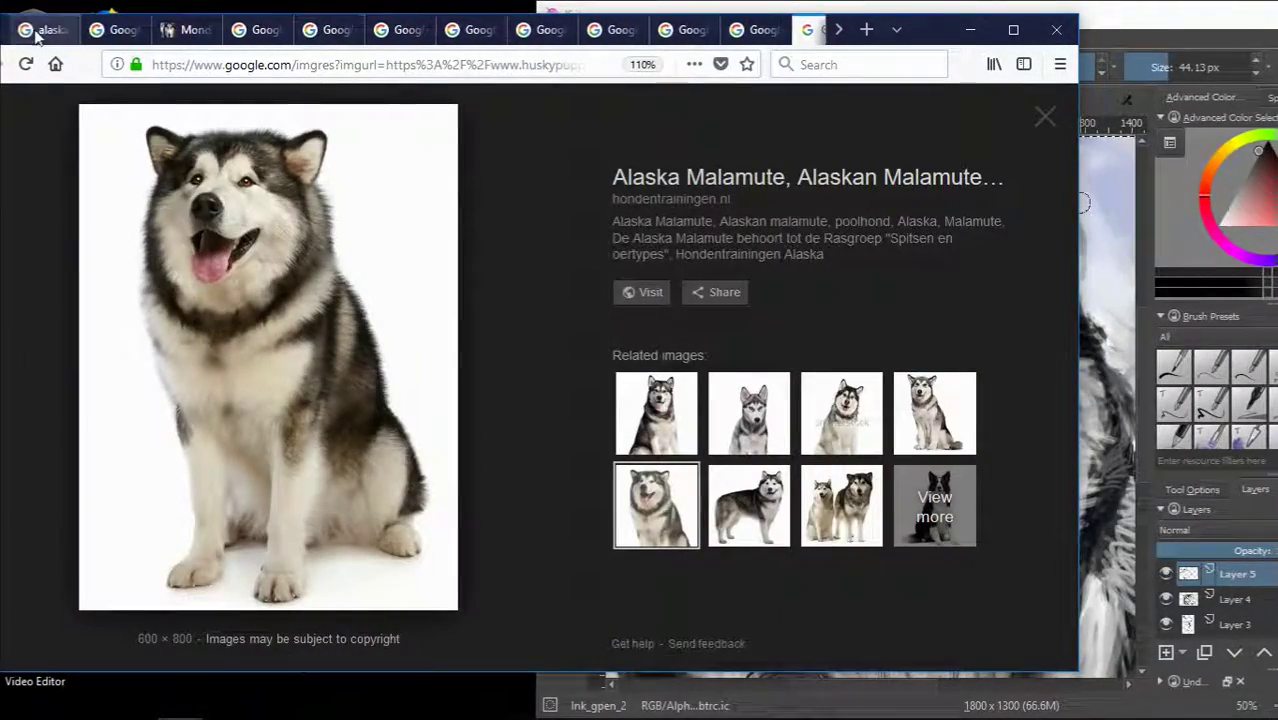
left_click(35, 29)
Search Google for 'dog nose' in a new tab, then return to the painting.
middle_click(70, 135)
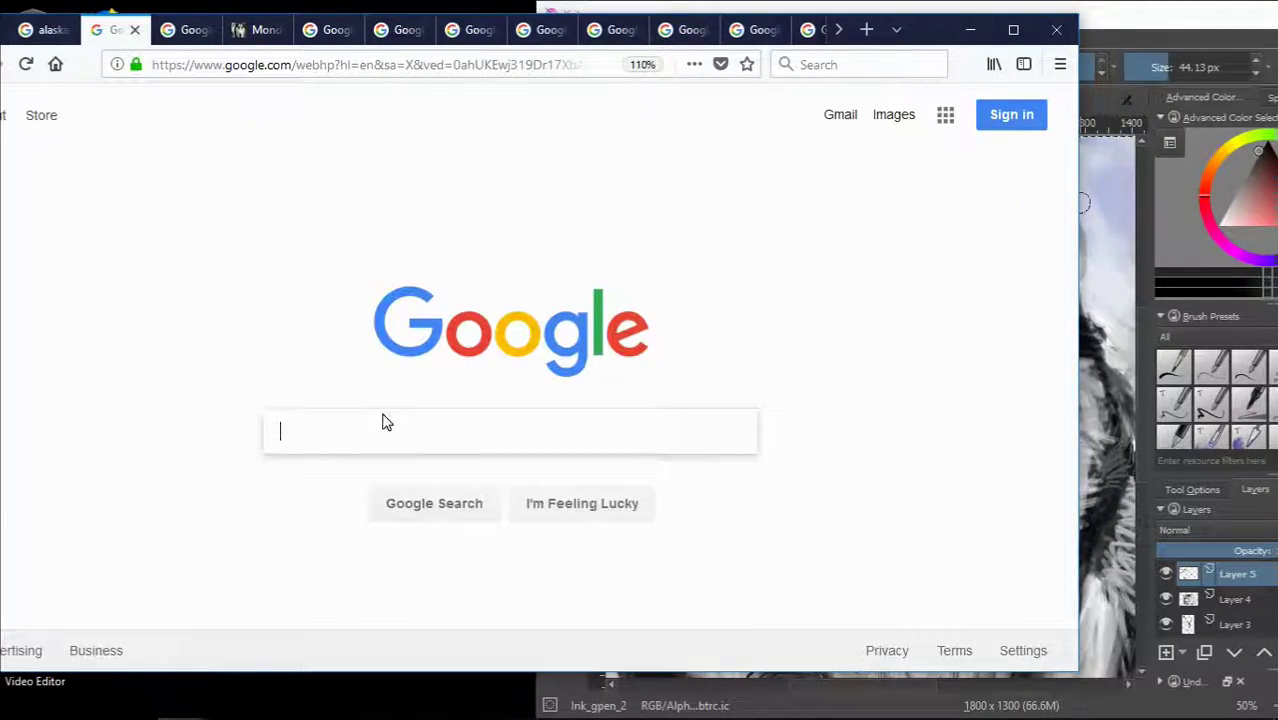
type("dog nose")
key("Return")
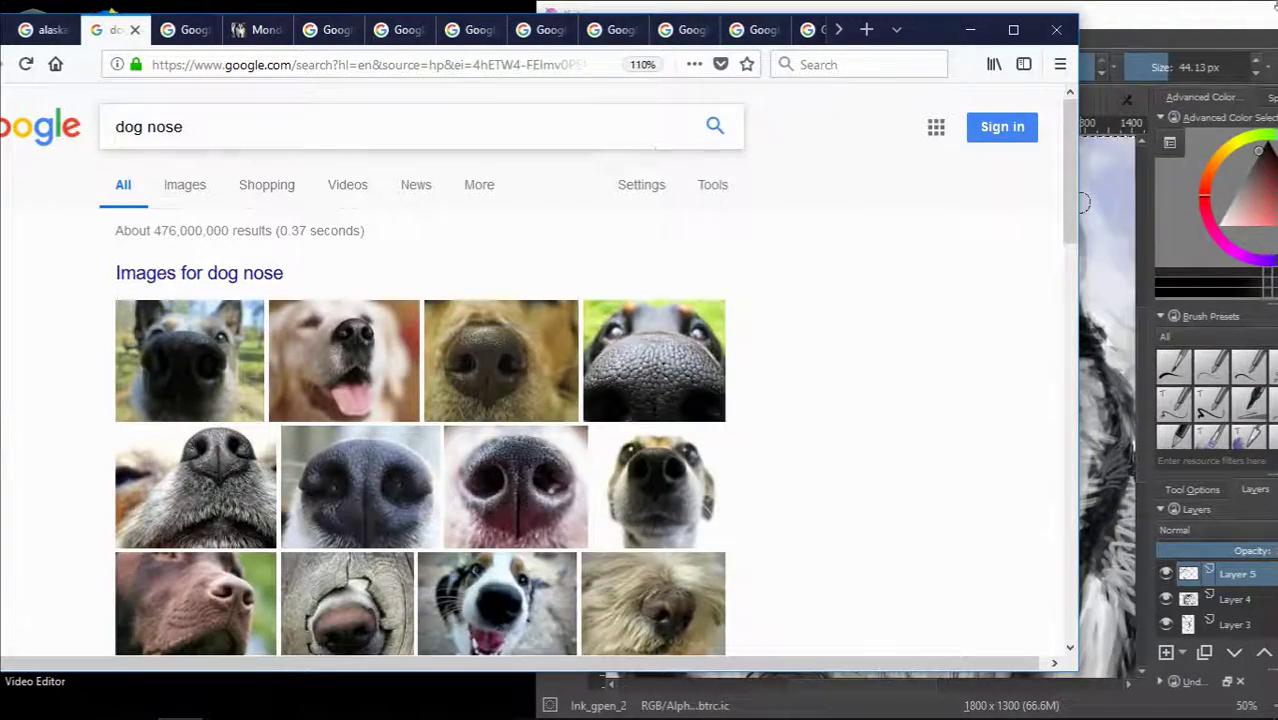
left_click(1153, 31)
scroll(900, 480, "up", 2)
scroll(895, 530, "up", 1)
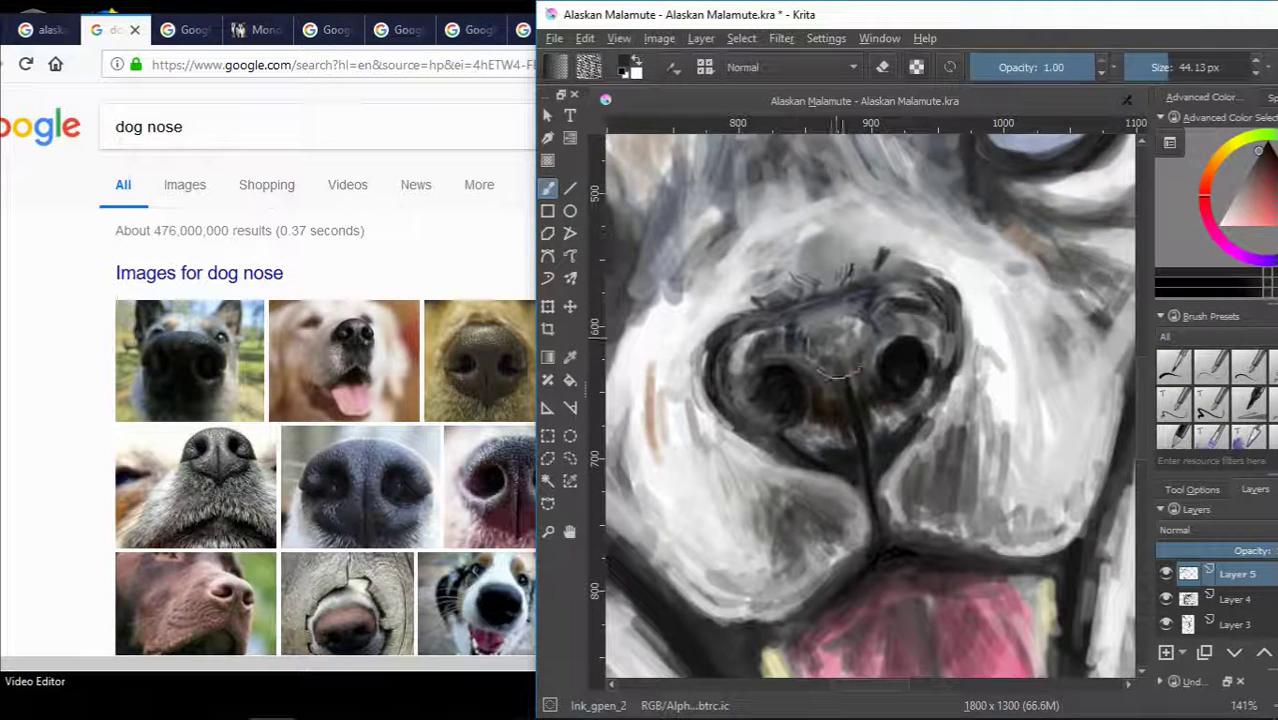
Sample greys from the nose and add light strokes across it.
left_click(886, 398, "ctrl")
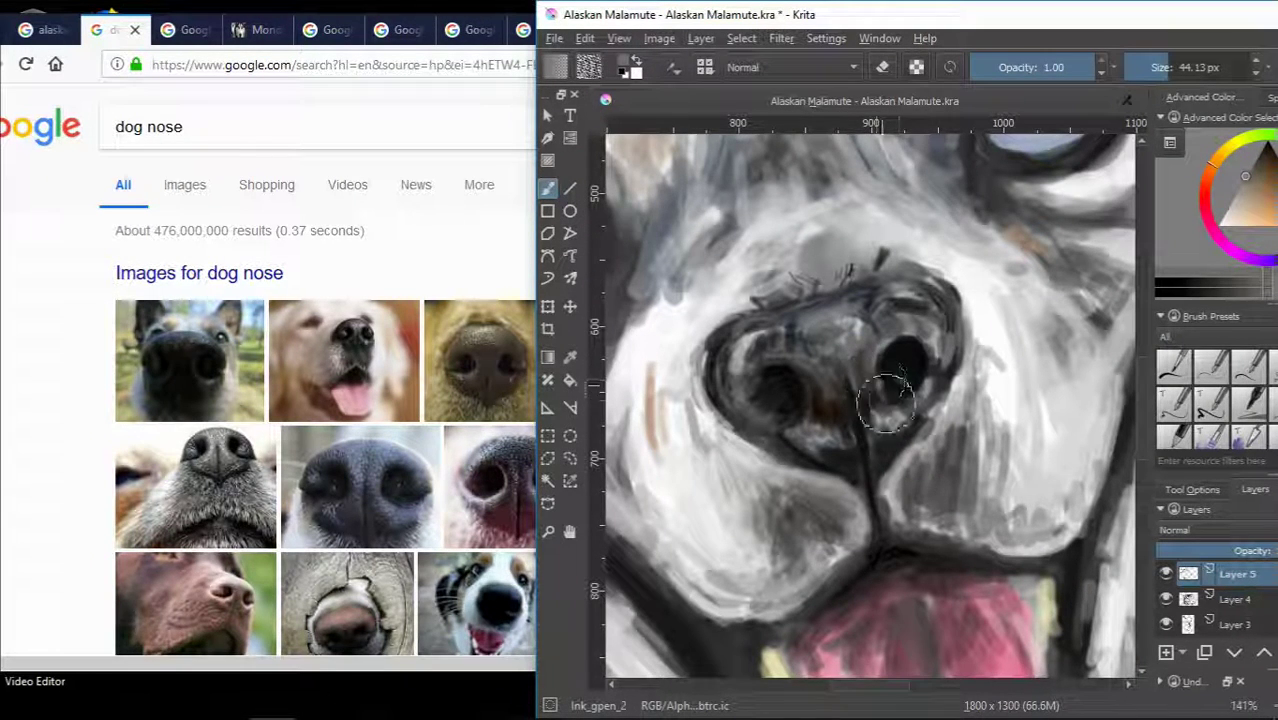
left_click(857, 352, "ctrl")
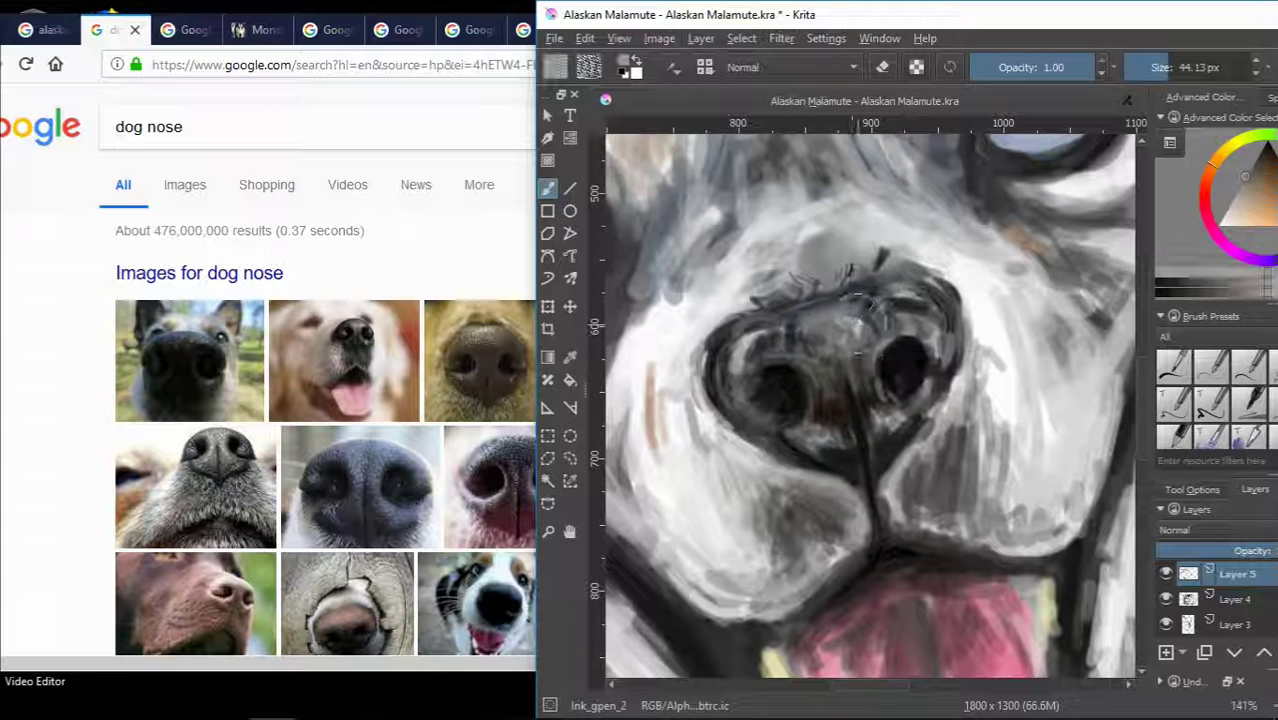
scroll(838, 320, "down", 3)
scroll(850, 340, "up", 3)
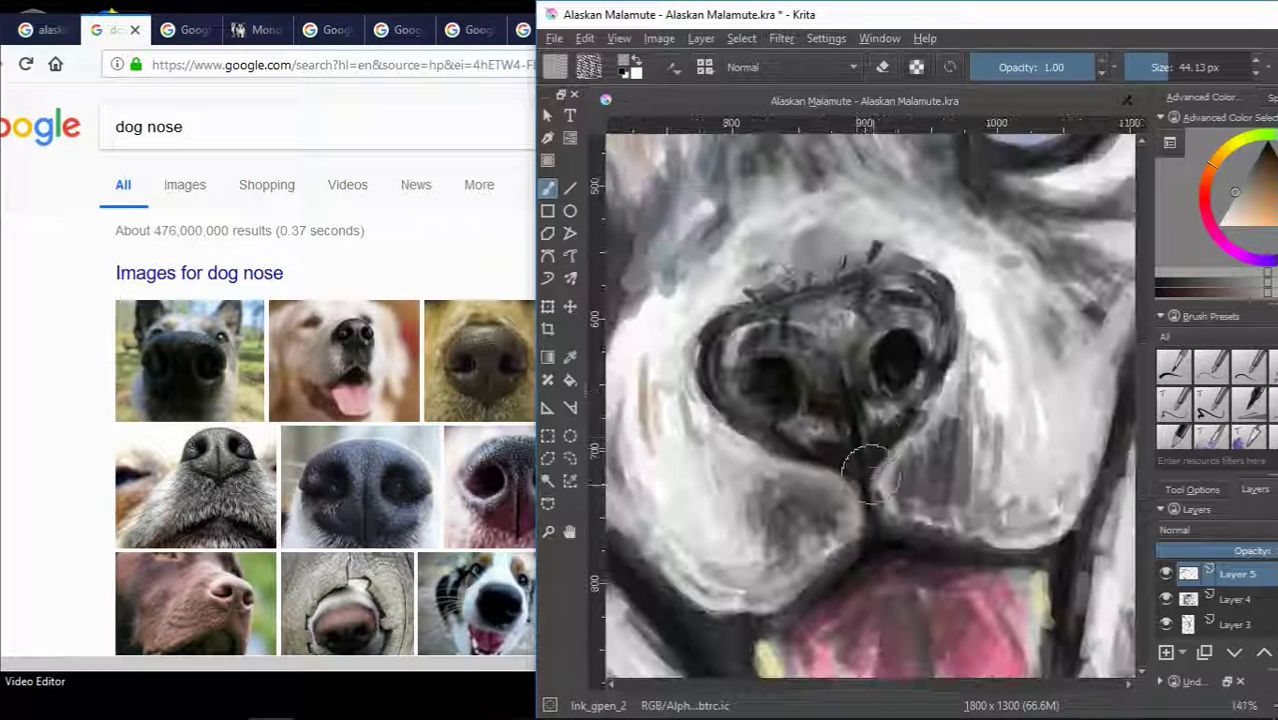
mouse_move(890, 302)
left_mouse_down()
mouse_move(935, 300)
mouse_move(895, 373)
left_mouse_up()
Darken inside the left nostril and repaint the right nostril with light and dark strokes.
left_click(900, 360, "ctrl")
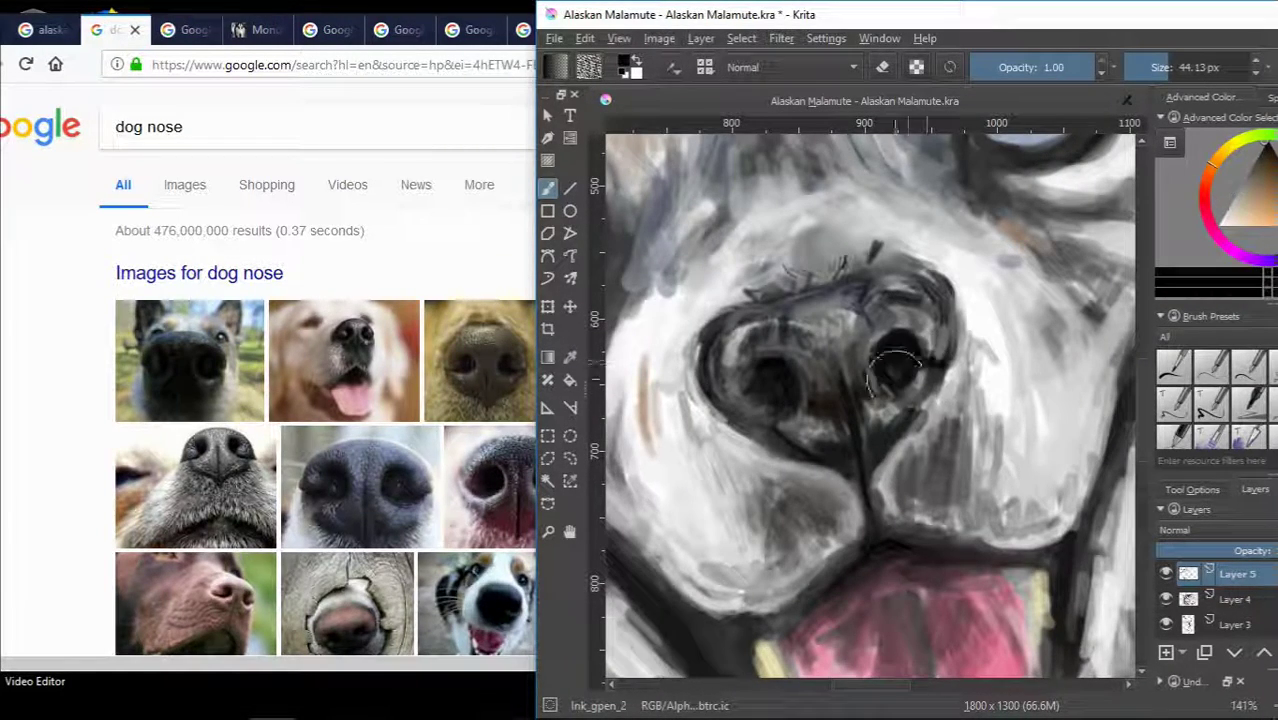
left_click_drag(776, 407, 780, 402)
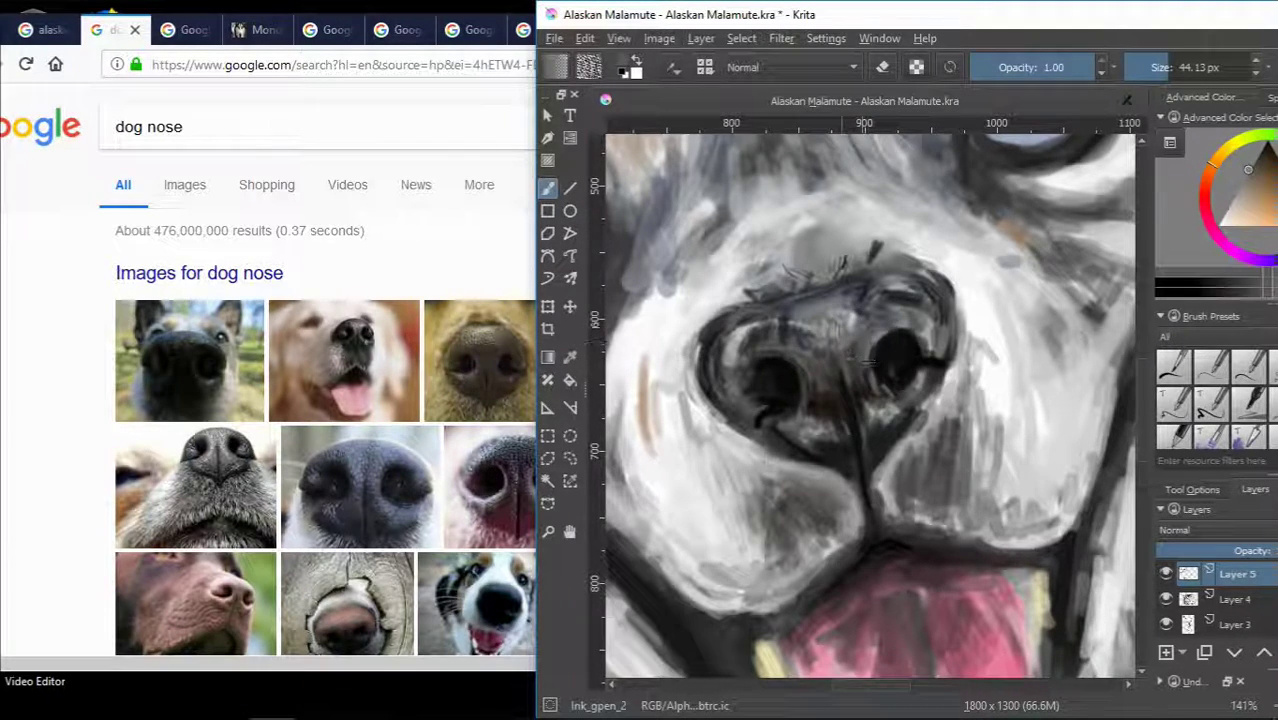
left_click(876, 340, "ctrl")
left_click(910, 408, "ctrl")
mouse_move(856, 400)
left_mouse_down()
mouse_move(905, 380)
mouse_move(940, 385)
left_mouse_up()
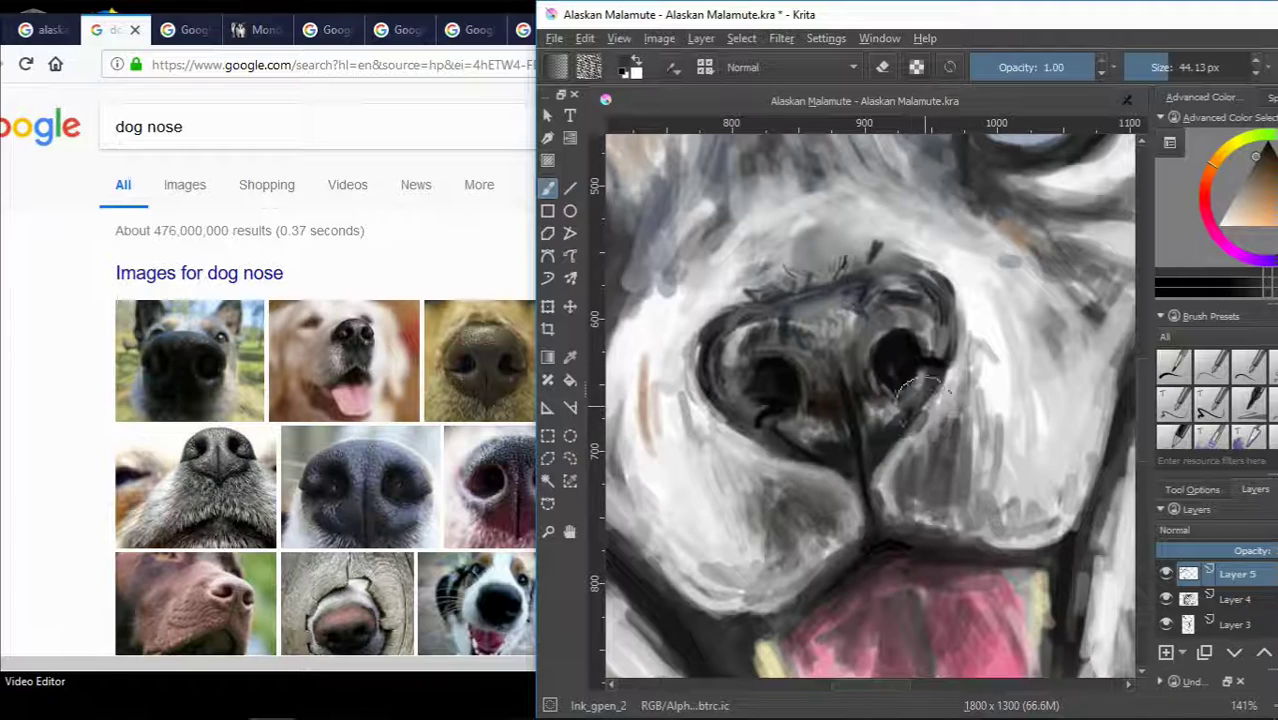
Rework the lower-left nostril with sampled greys, darkening its lower edge.
scroll(782, 398, "down", 5)
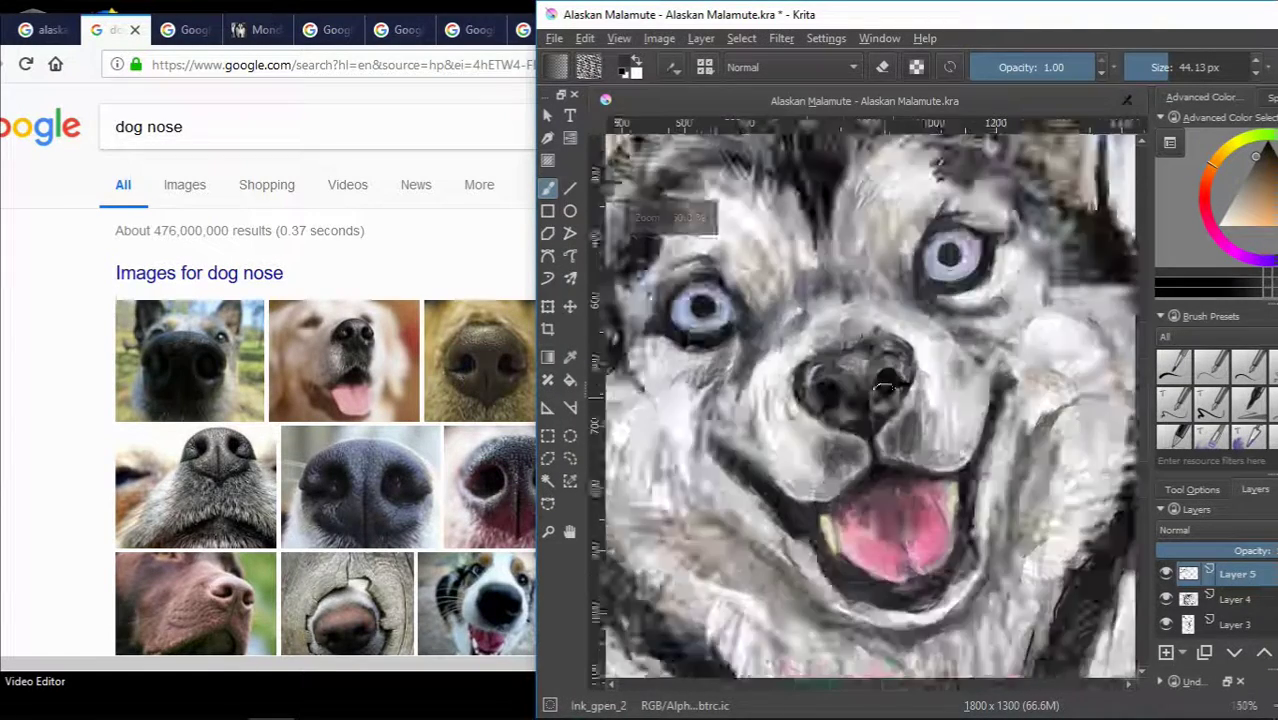
scroll(800, 385, "up", 3)
scroll(818, 372, "up", 2)
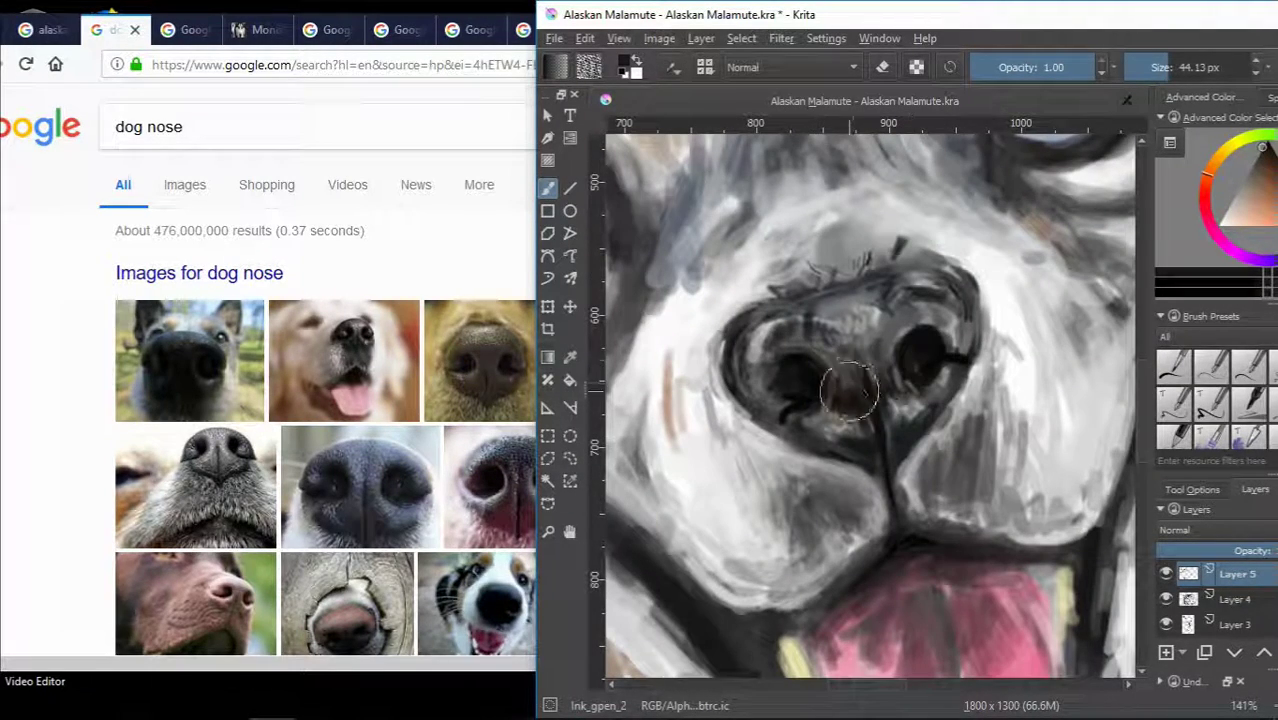
left_click(851, 366, "ctrl")
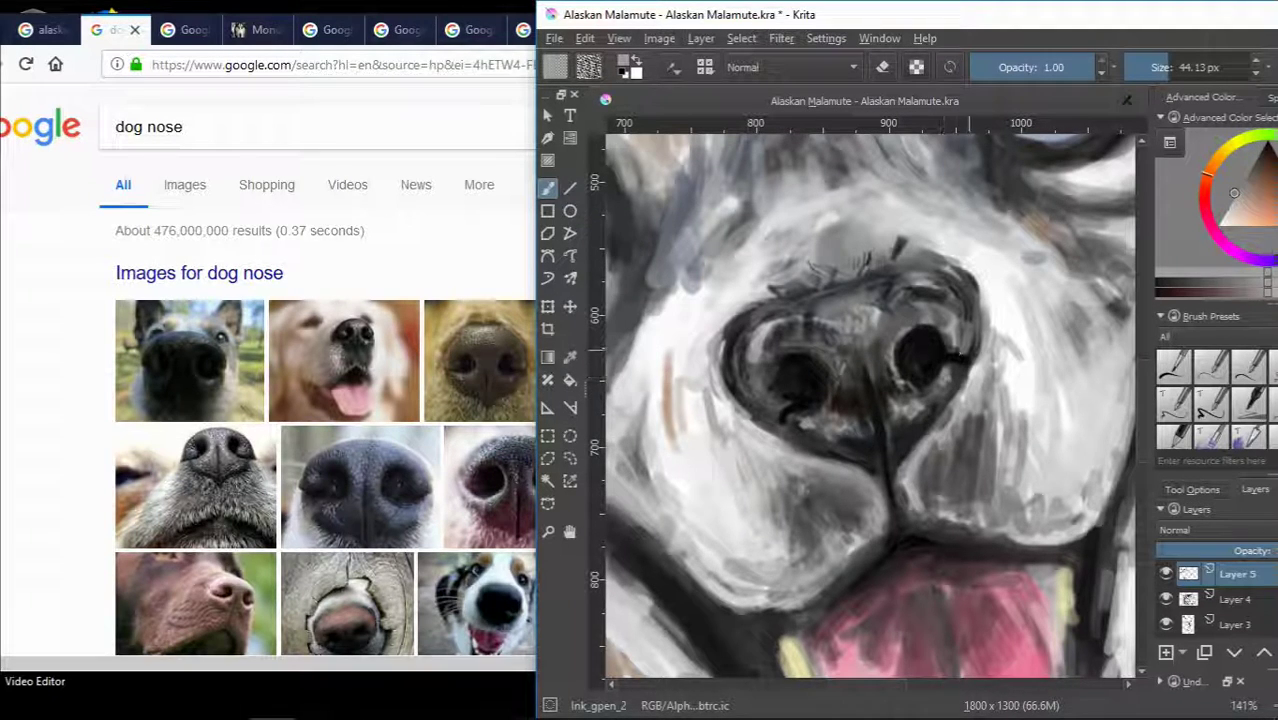
left_click(983, 306, "ctrl")
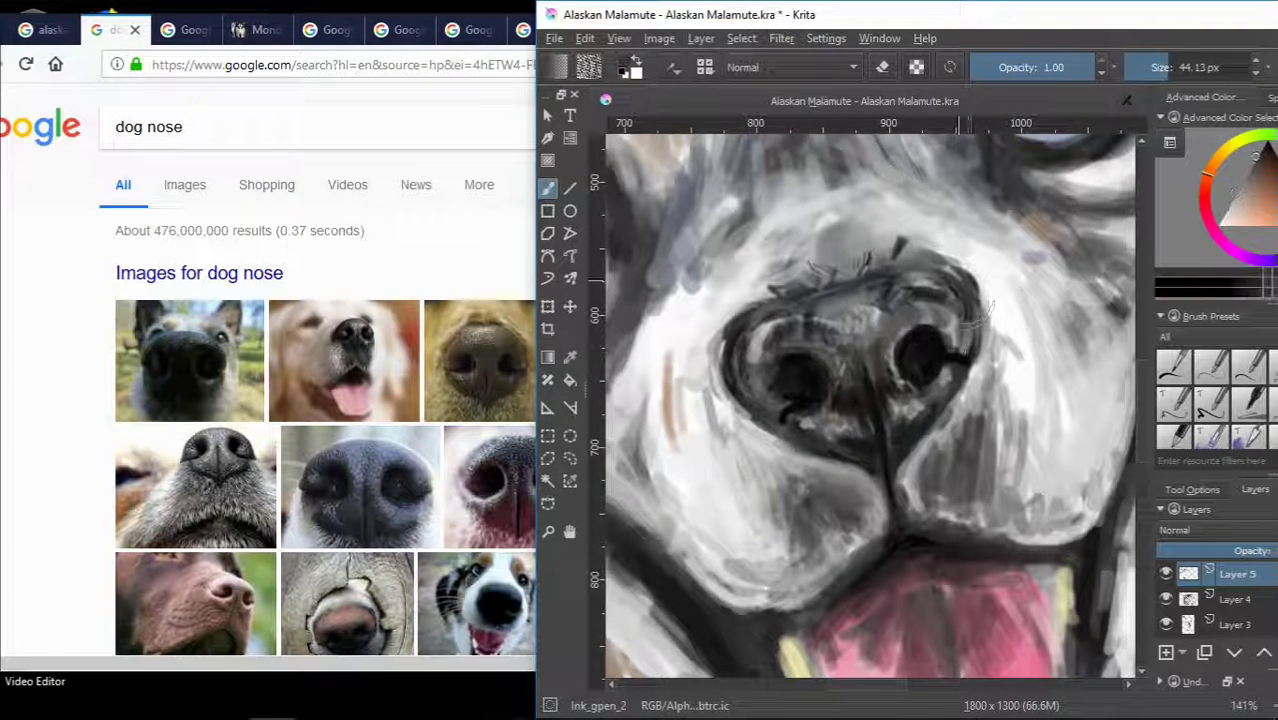
left_click(769, 413, "ctrl")
mouse_move(760, 395)
left_mouse_down()
mouse_move(785, 428)
mouse_move(788, 412)
left_mouse_up()
left_click(790, 405, "ctrl")
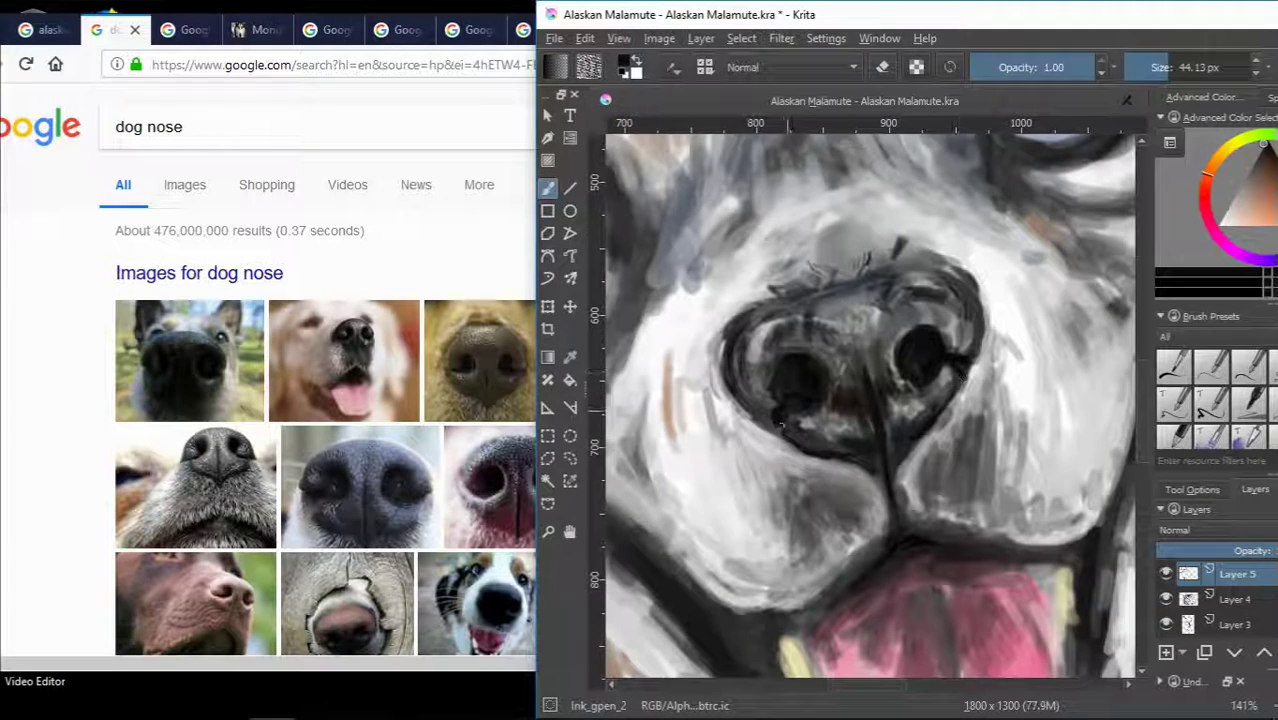
left_click(787, 420, "ctrl")
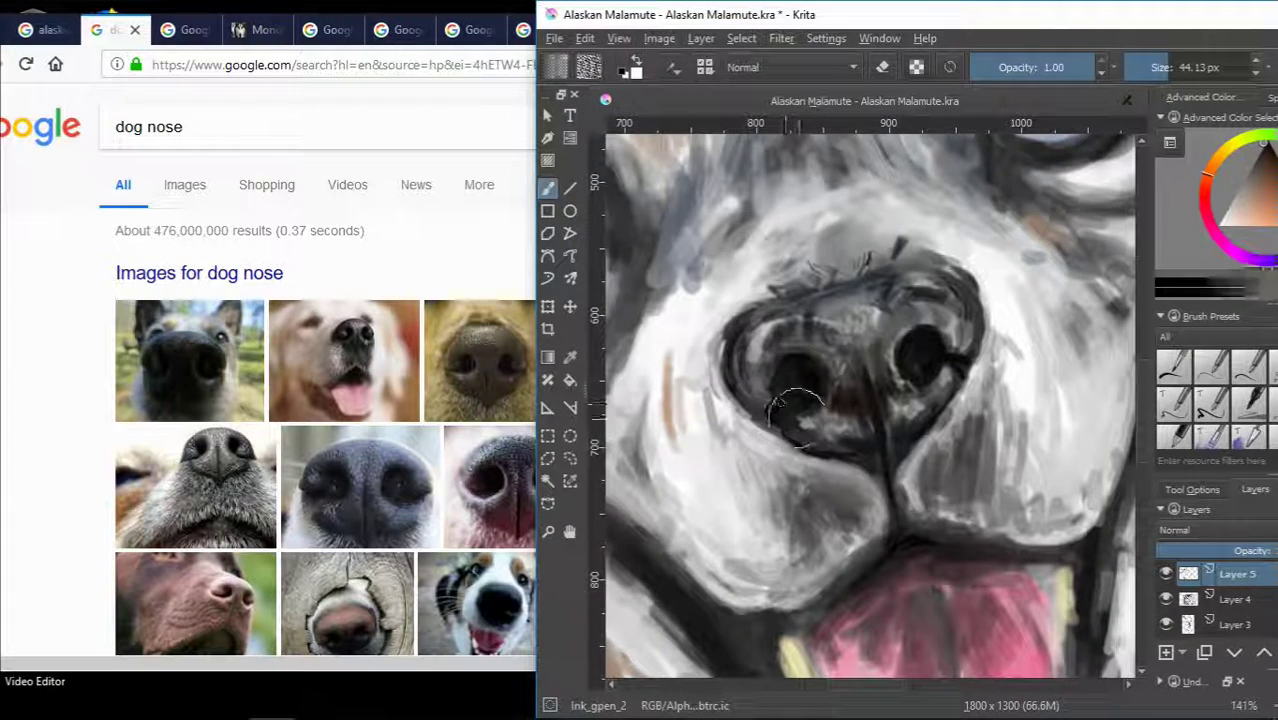
left_click_drag(770, 400, 799, 420)
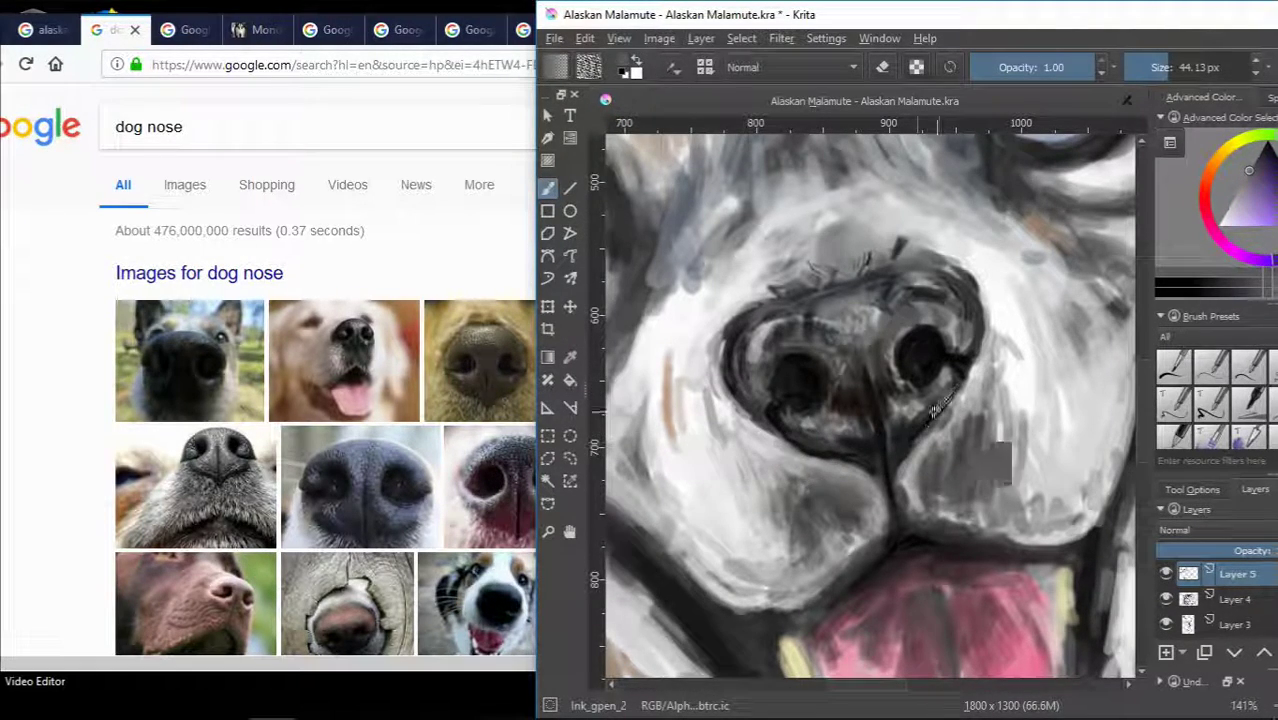
Paint a dark stroke beside the right nostril and sample a lighter nose colour.
left_click(990, 455, "ctrl")
left_click_drag(936, 420, 850, 465)
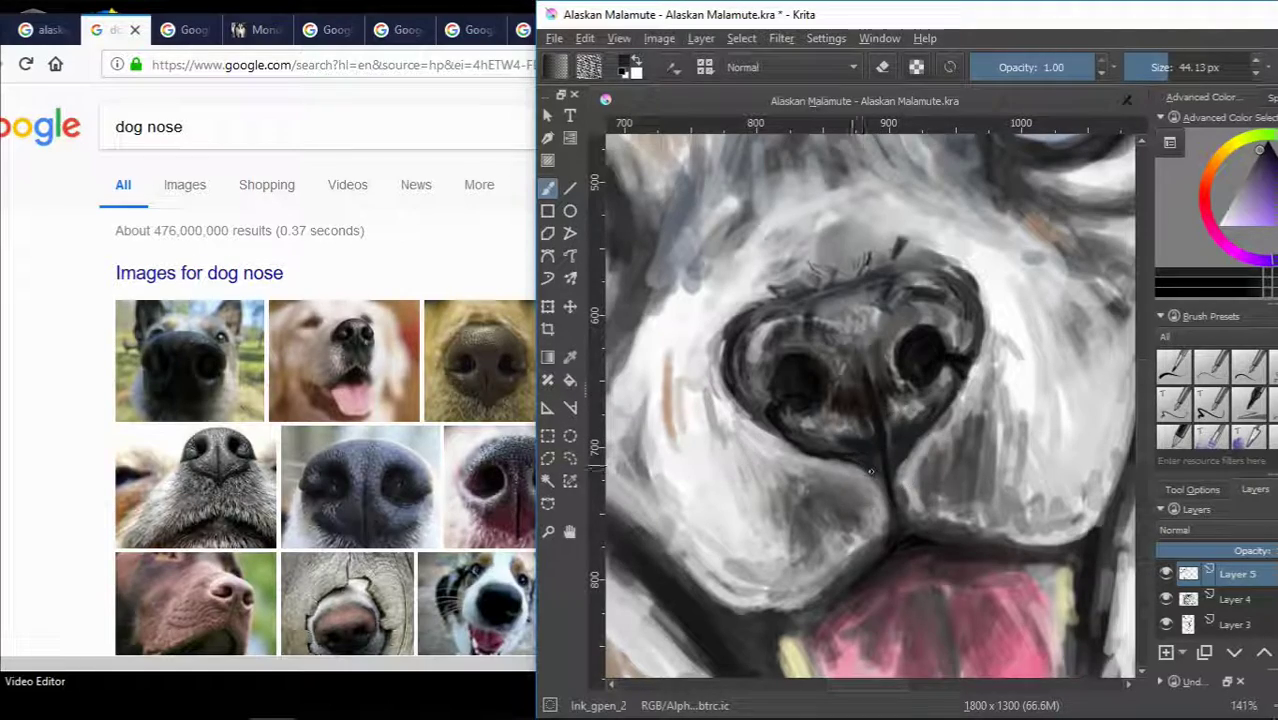
scroll(875, 430, "down", 2)
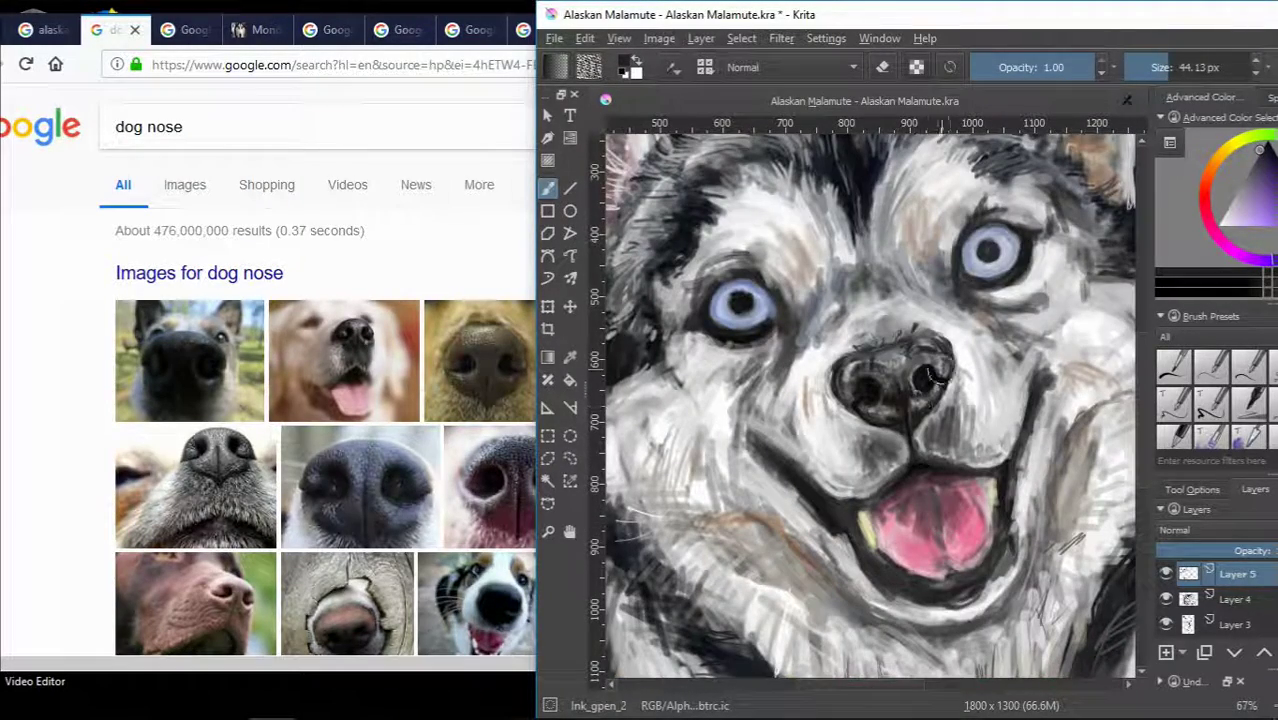
scroll(945, 335, "up", 2)
left_click(903, 316, "ctrl")
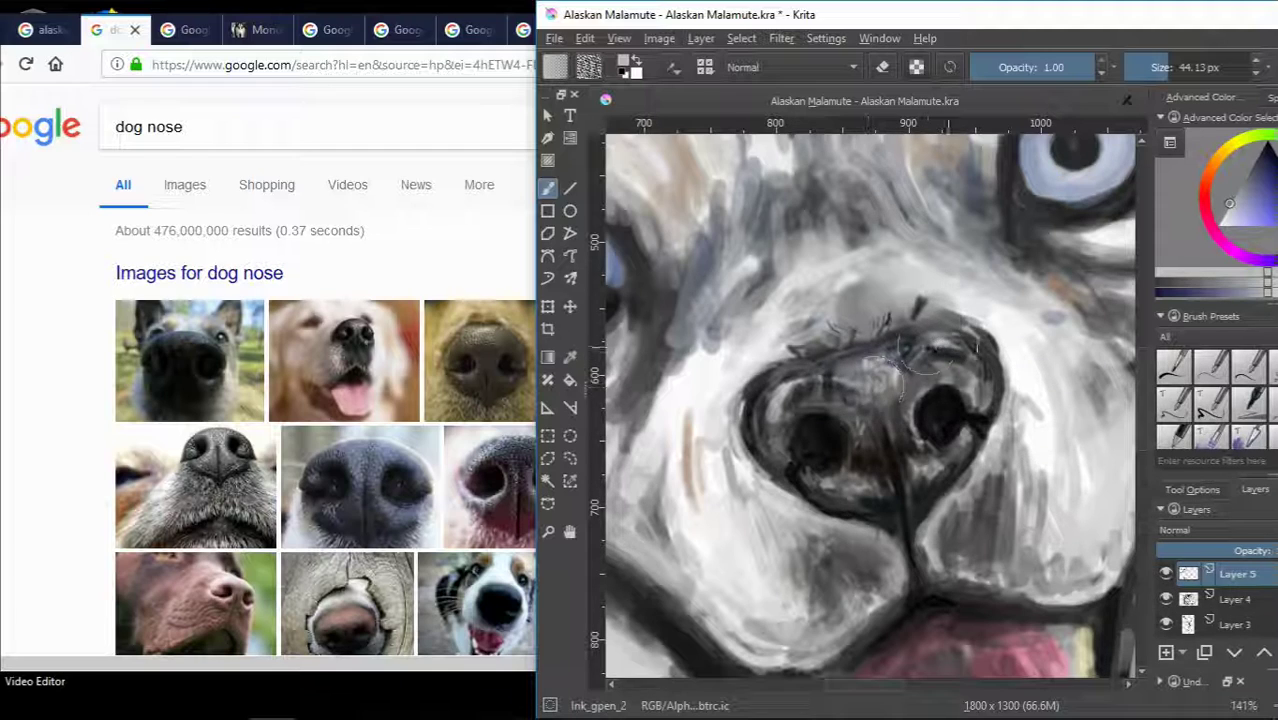
scroll(945, 340, "down", 4)
scroll(850, 300, "up", 2)
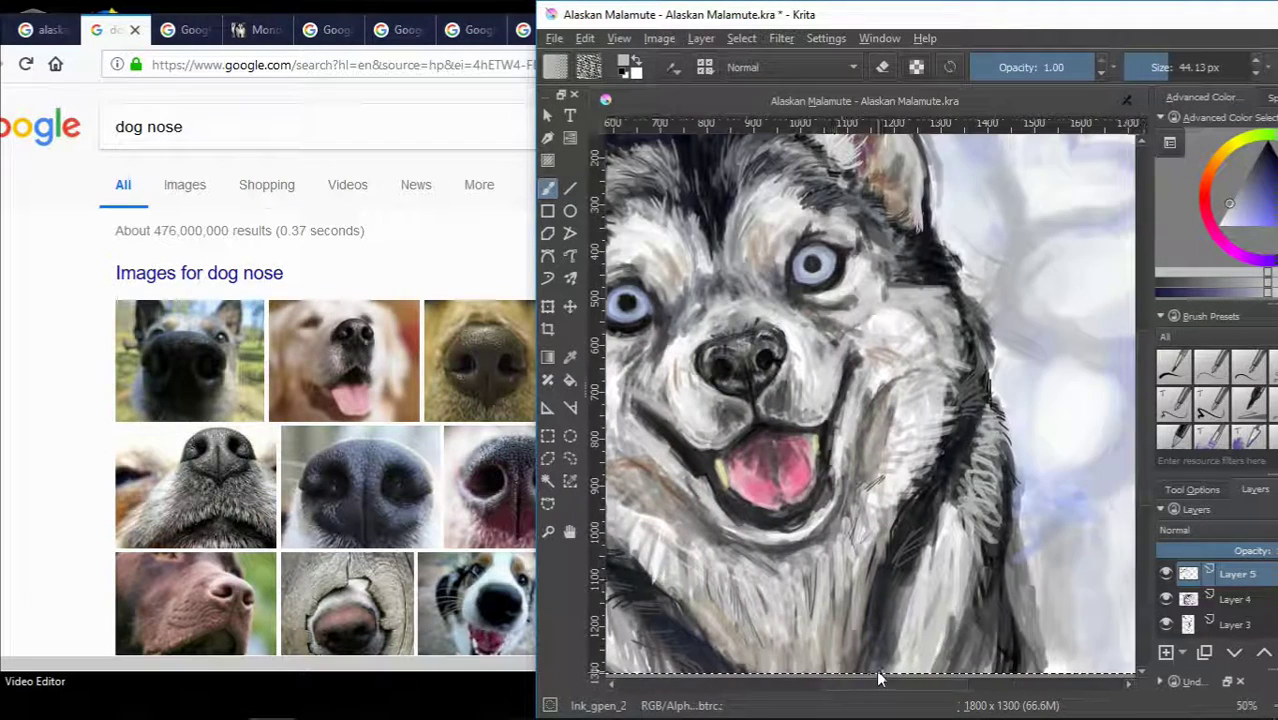
Check the malamute reference photos, then save the painting with Ctrl+S.
left_click(190, 30)
left_click(325, 30)
left_click(395, 30)
key("alt+Tab")
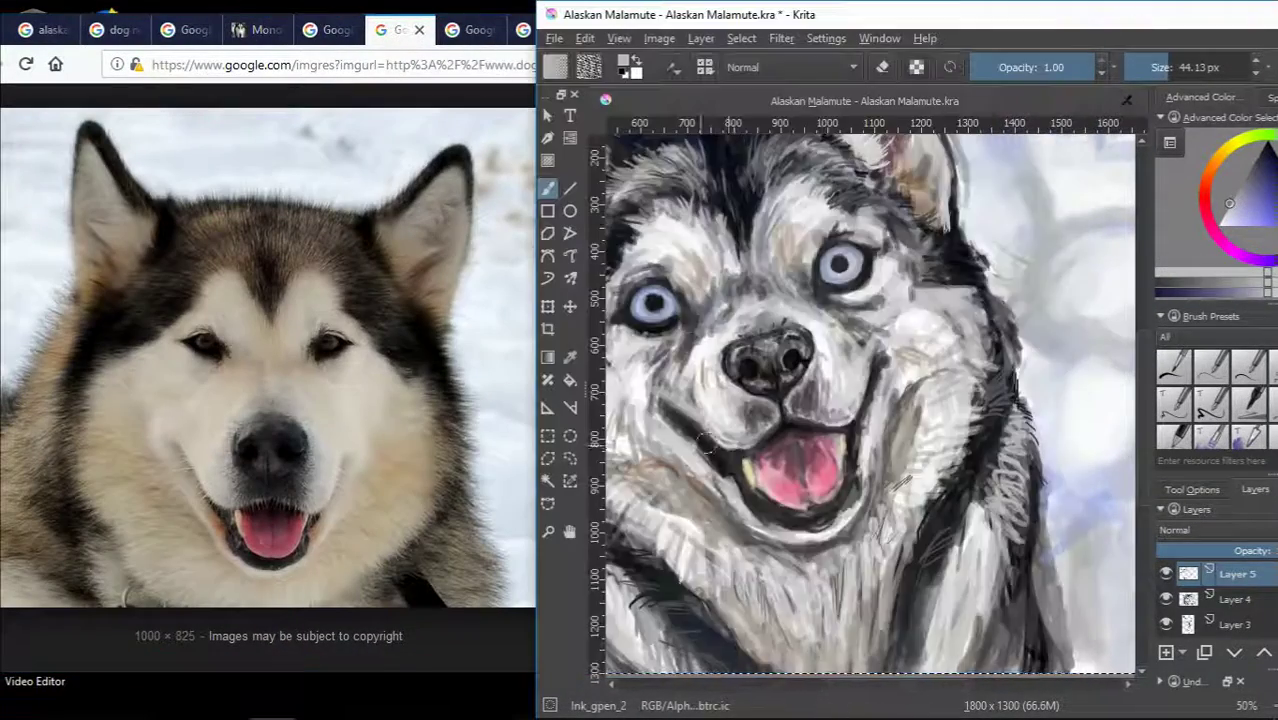
scroll(880, 400, "up", 3)
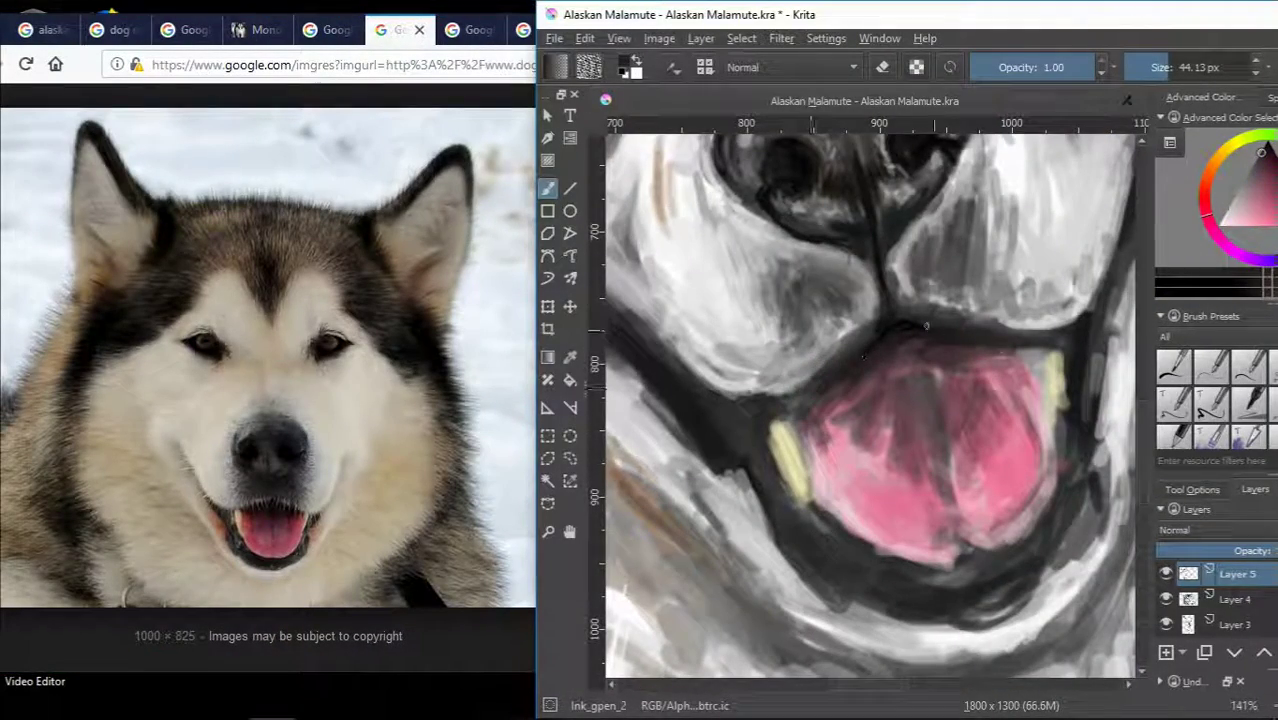
key("ctrl+s")
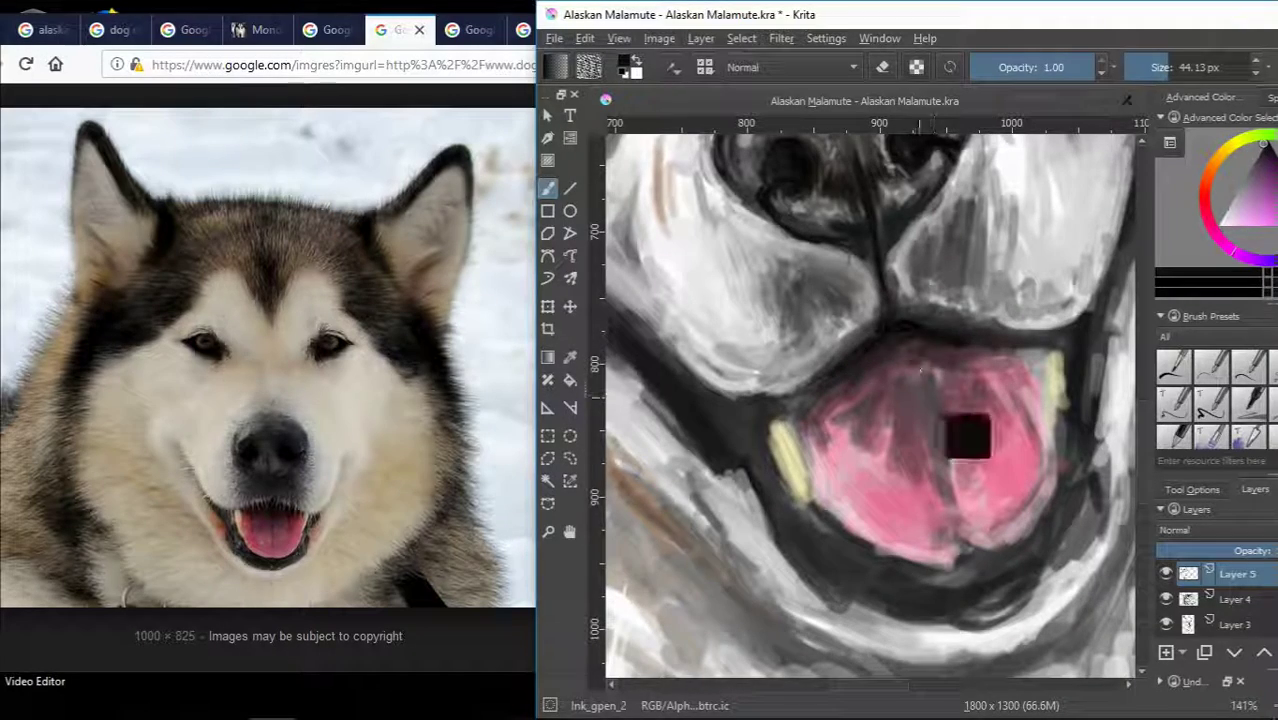
Paint a yellowish tooth beside the tongue and touch up the tongue with pinks.
scroll(945, 485, "down", 3)
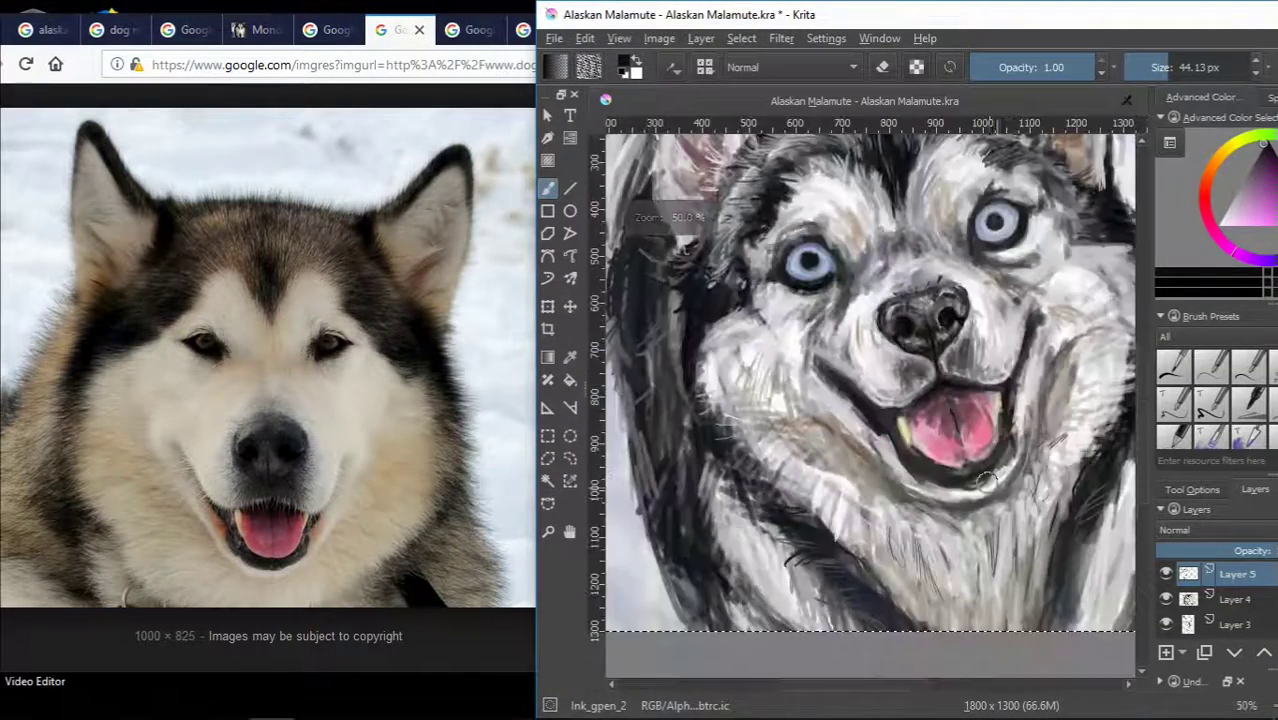
scroll(955, 500, "up", 3)
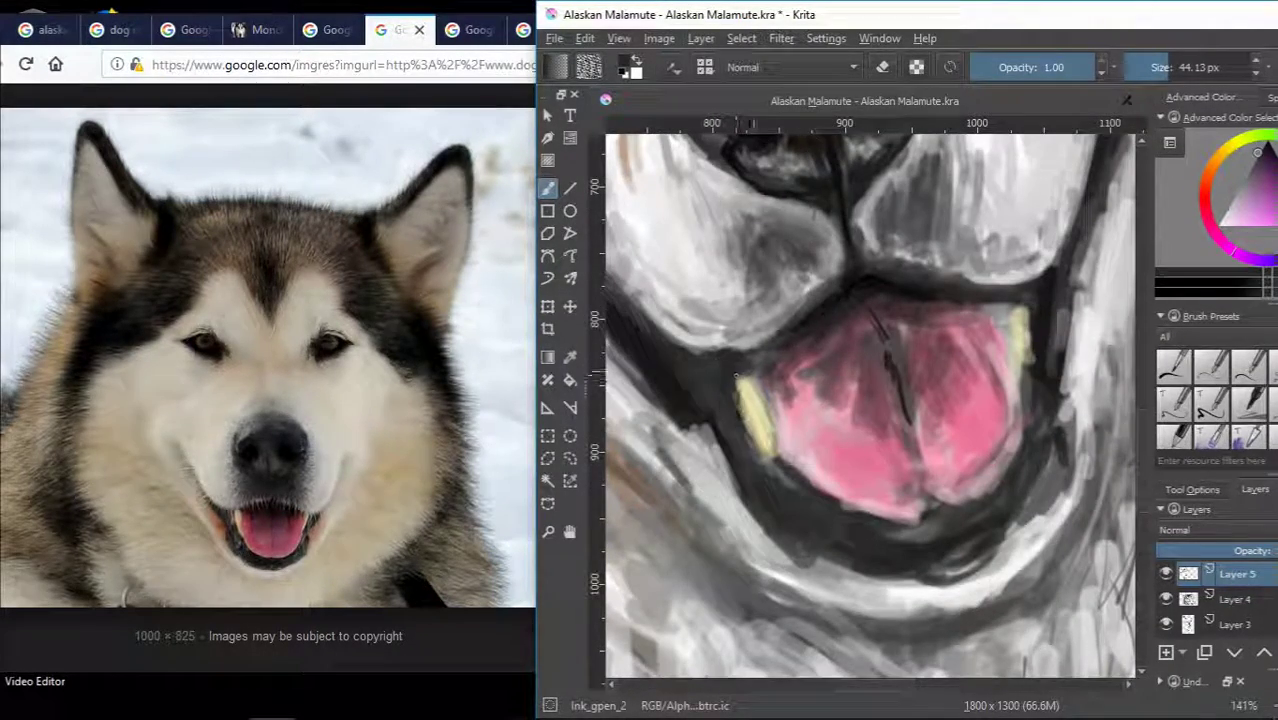
left_click(777, 437, "ctrl")
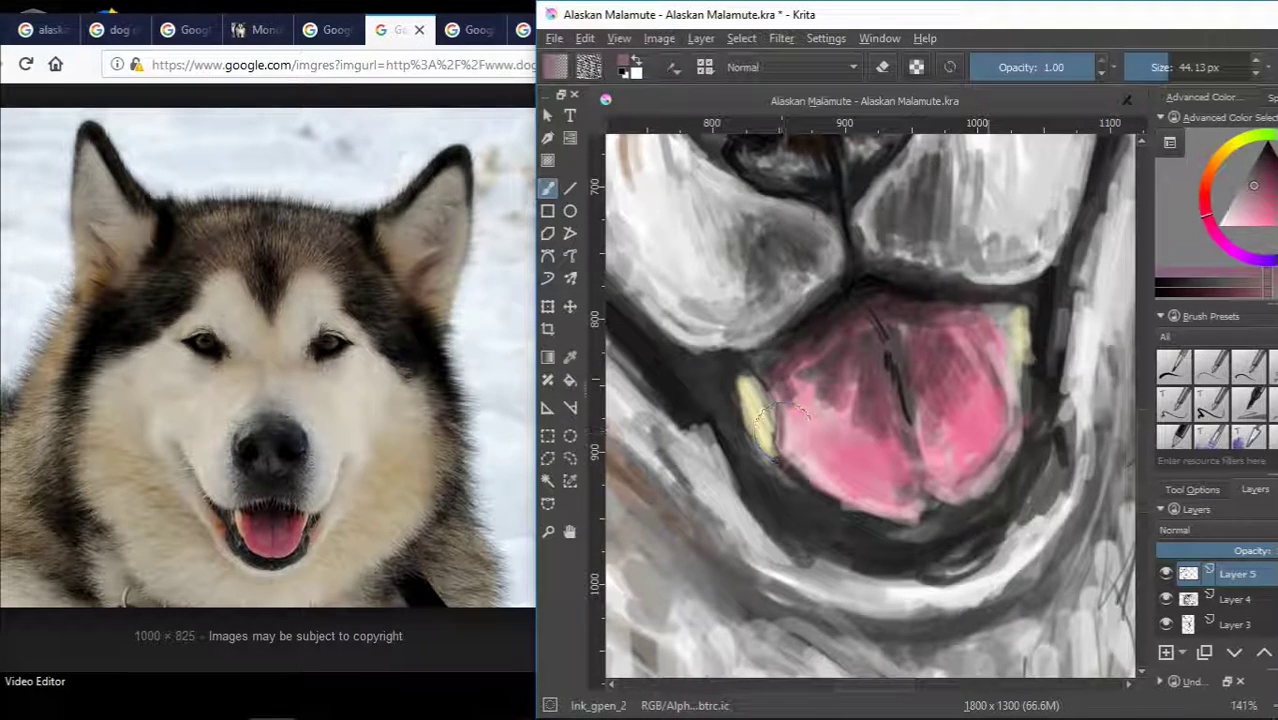
mouse_move(1006, 363)
left_mouse_down()
mouse_move(1022, 298)
mouse_move(968, 292)
left_mouse_up()
left_click(1005, 375, "ctrl")
left_click(1000, 360, "ctrl")
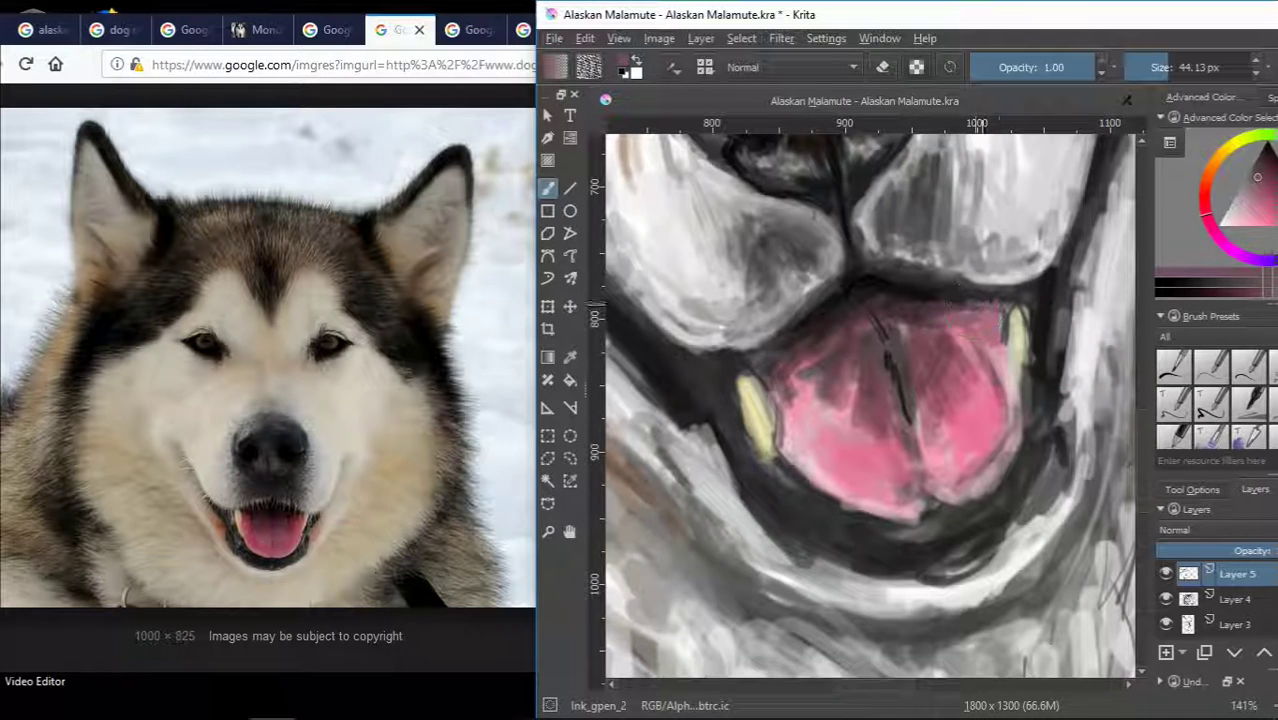
left_click(1018, 350, "ctrl")
left_click(1008, 385, "ctrl")
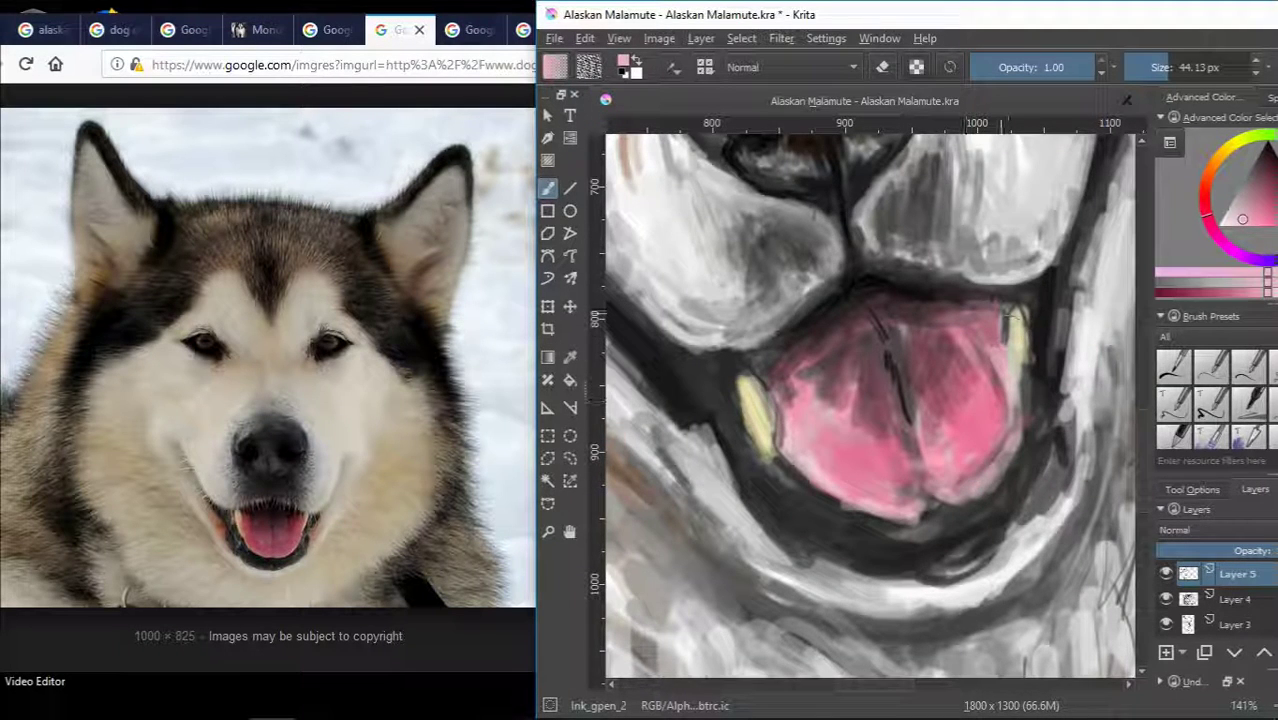
left_click_drag(895, 466, 868, 480)
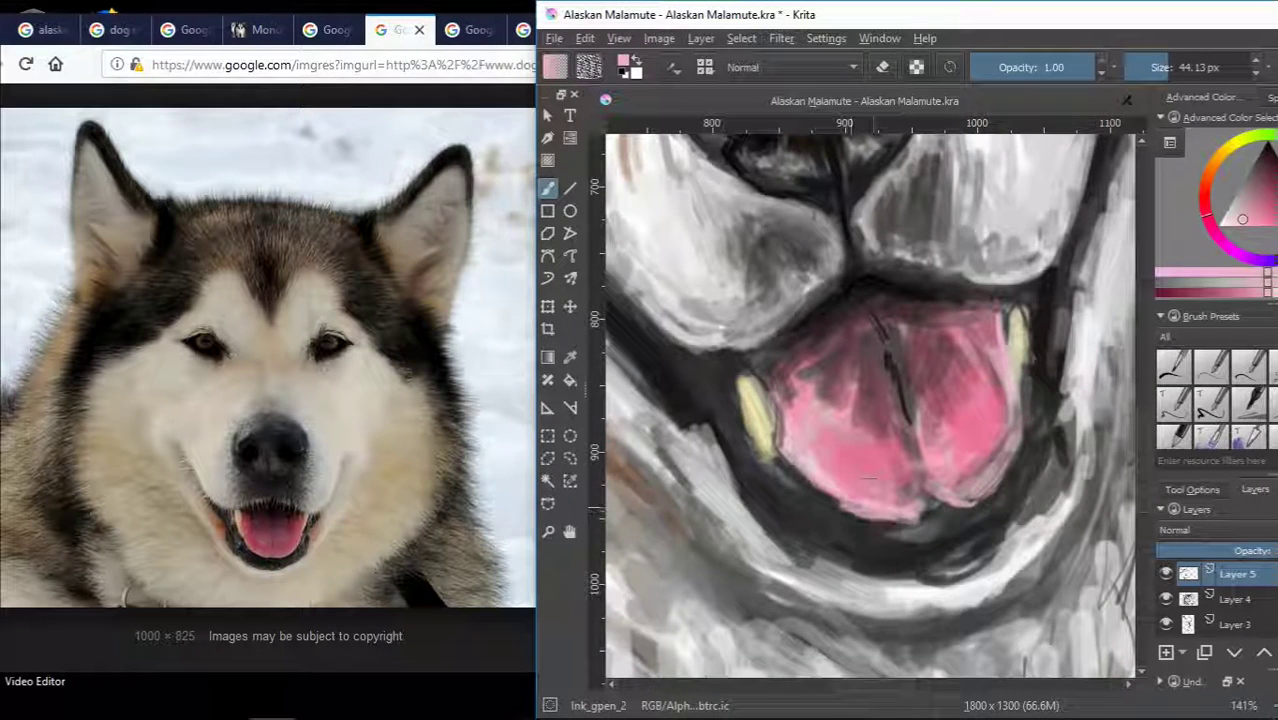
Darken the band under the mouth with a dark colour.
left_click(785, 472, "ctrl")
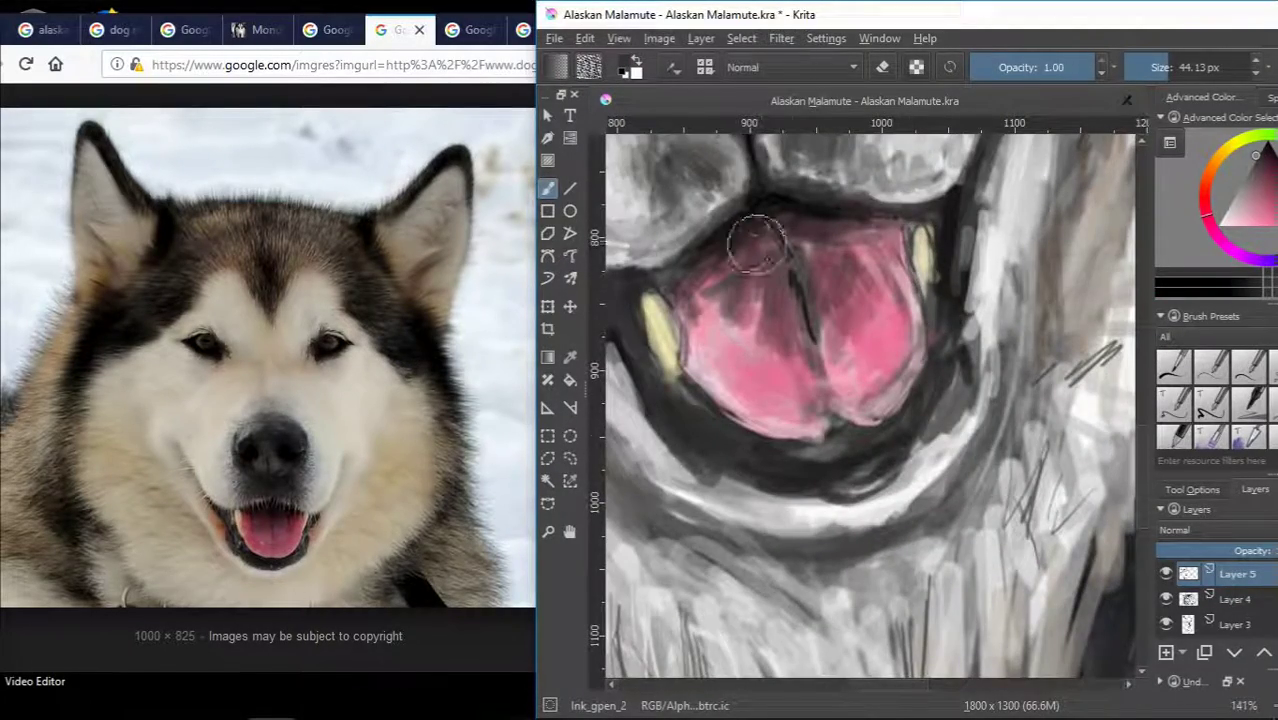
scroll(757, 243, "down", 2)
scroll(757, 243, "down", 2)
scroll(757, 243, "down", 2)
scroll(790, 458, "up", 6)
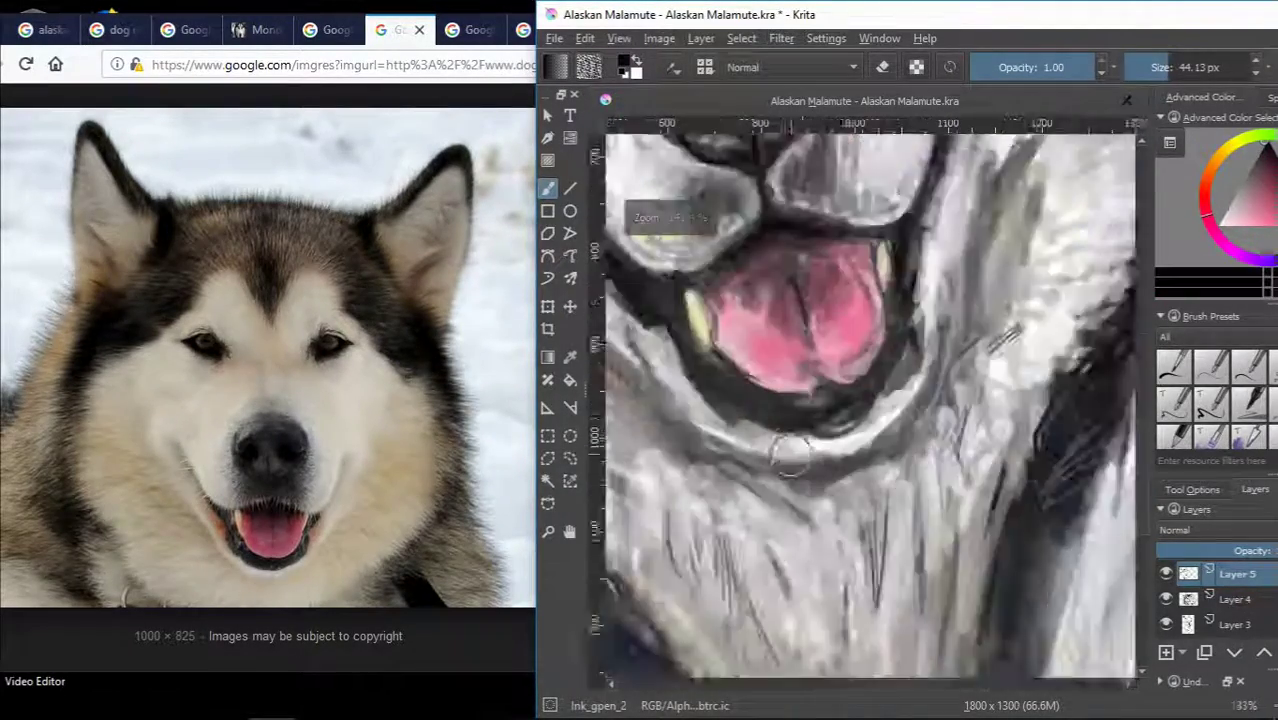
scroll(789, 455, "up", 1)
mouse_move(852, 358)
left_mouse_down()
mouse_move(885, 410)
mouse_move(842, 410)
left_mouse_up()
Switch to the Basic_circle brush at about 15 px with a muted brownish-pink.
left_click(840, 440, "ctrl")
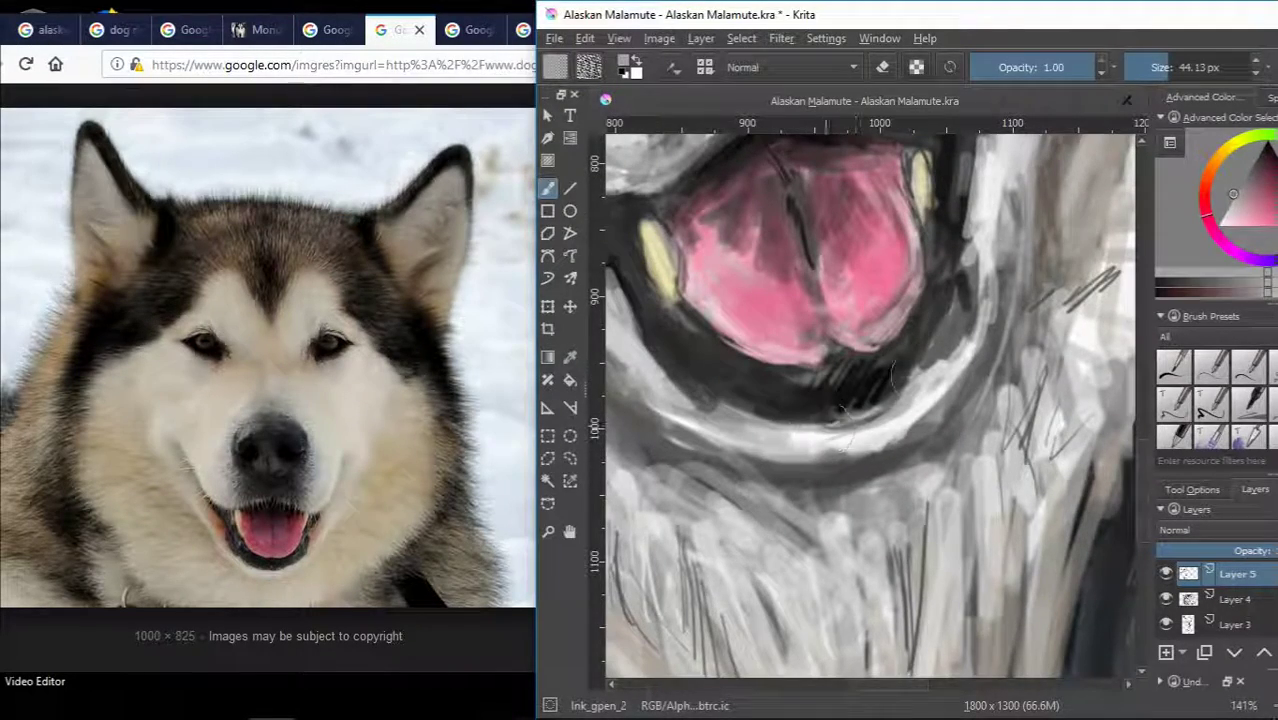
scroll(935, 355, "down", 2)
scroll(830, 350, "up", 1)
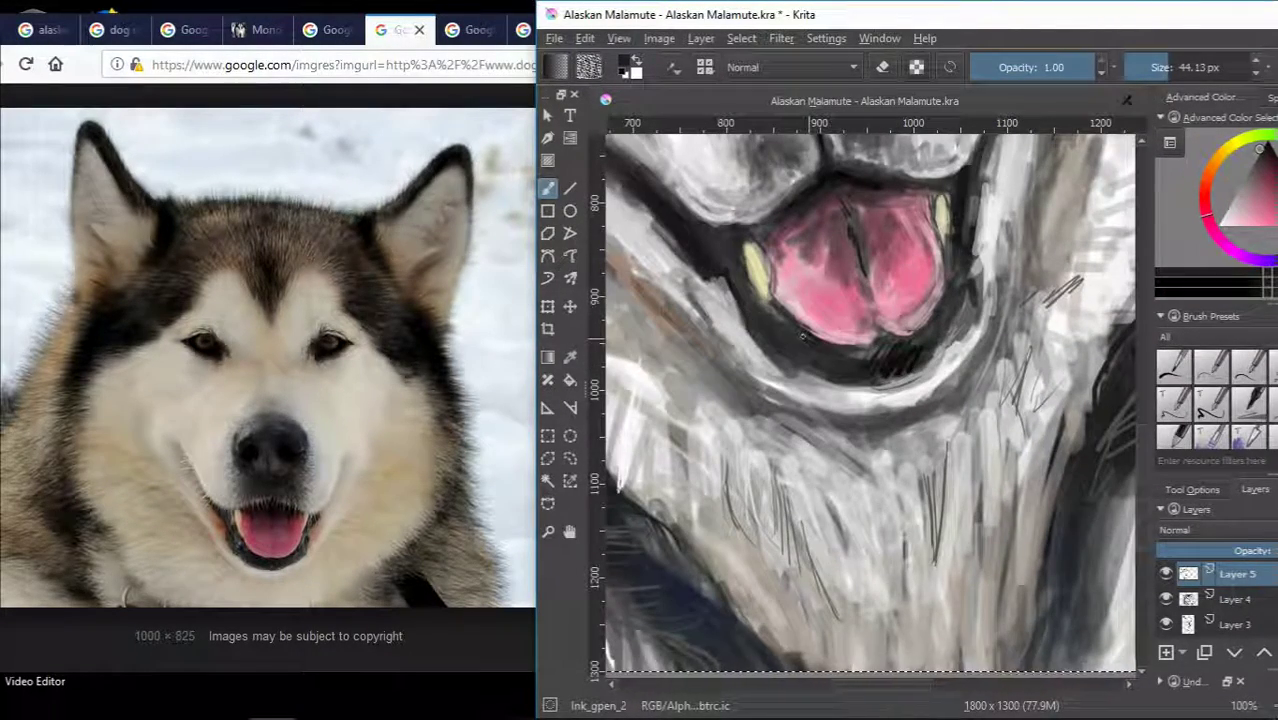
left_click(1175, 400)
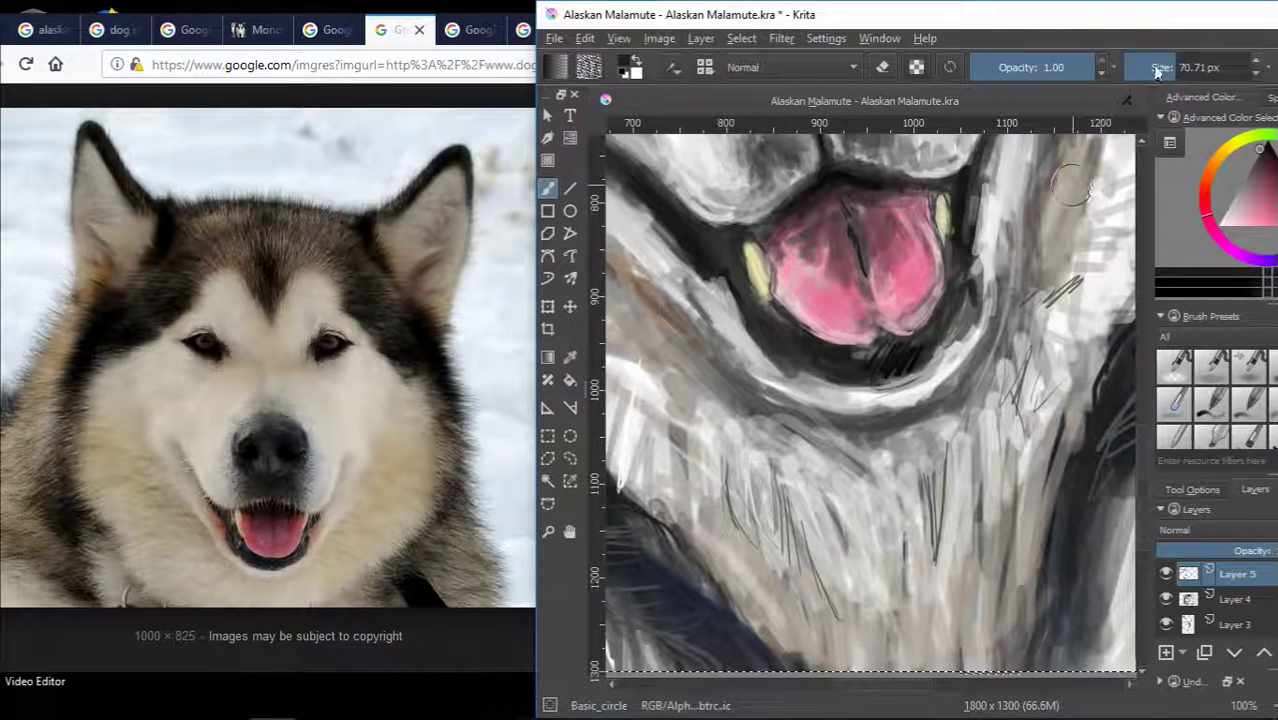
key("bracketright")
key("bracketright")
key("bracketright")
left_click(880, 360, "ctrl")
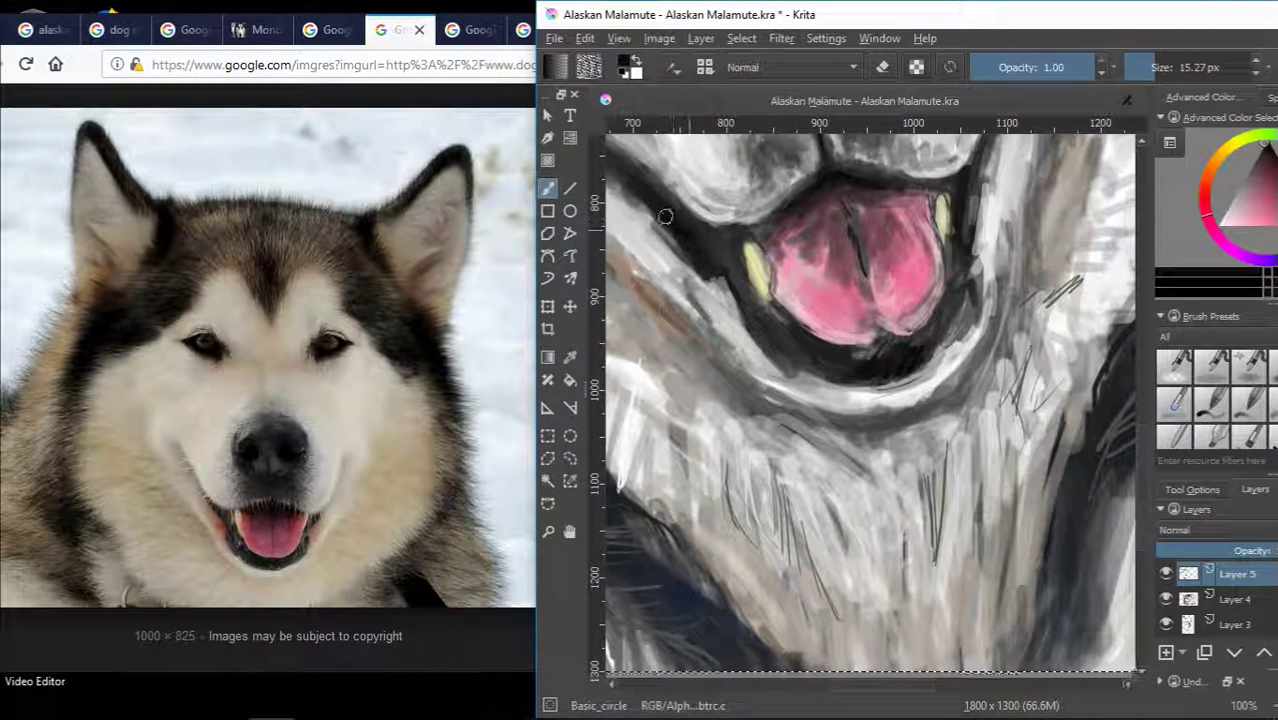
left_click(692, 287, "ctrl")
Zoom out to the whole painting, back in on the mouth, and sample a lighter fur grey.
key("minus")
key("minus")
key("minus")
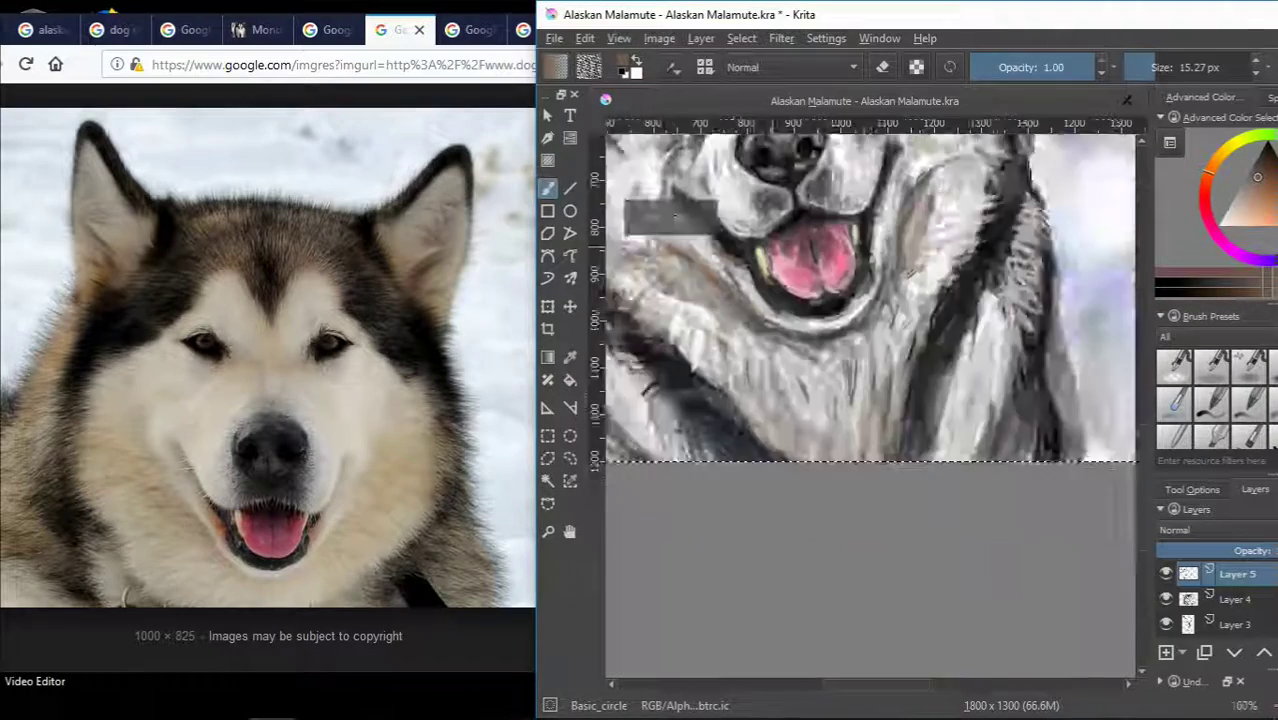
key("plus")
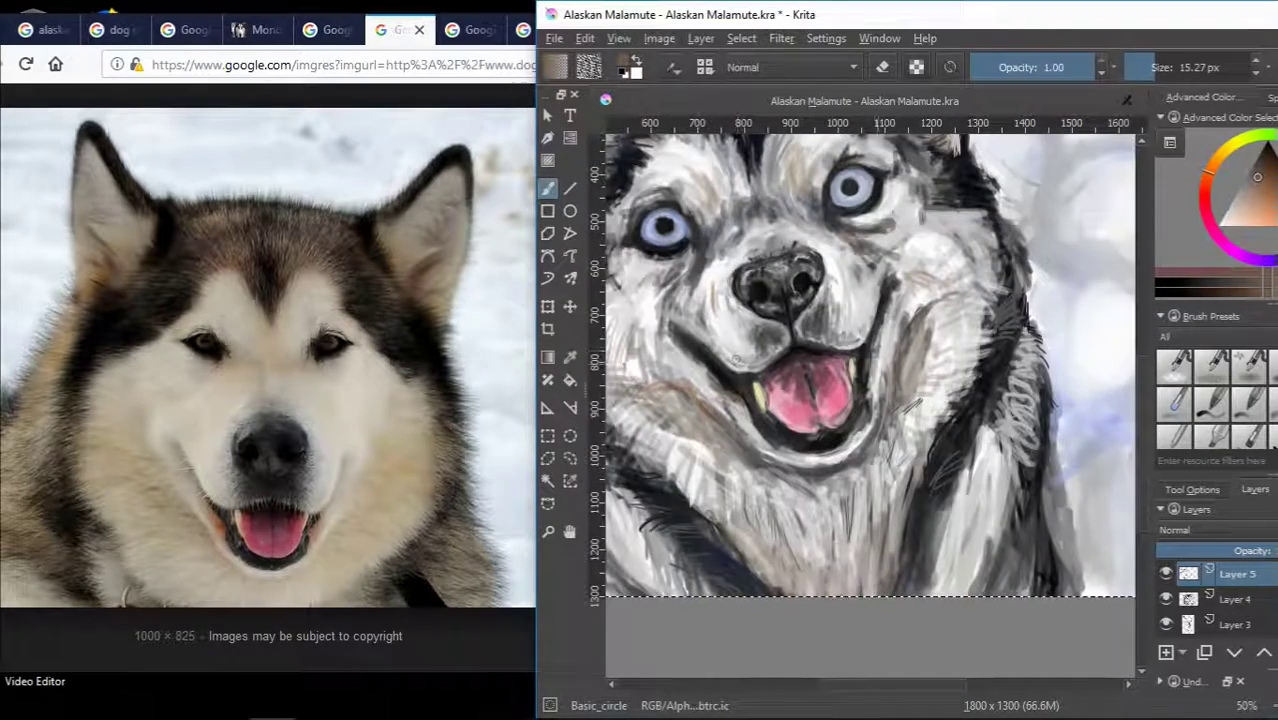
key("plus")
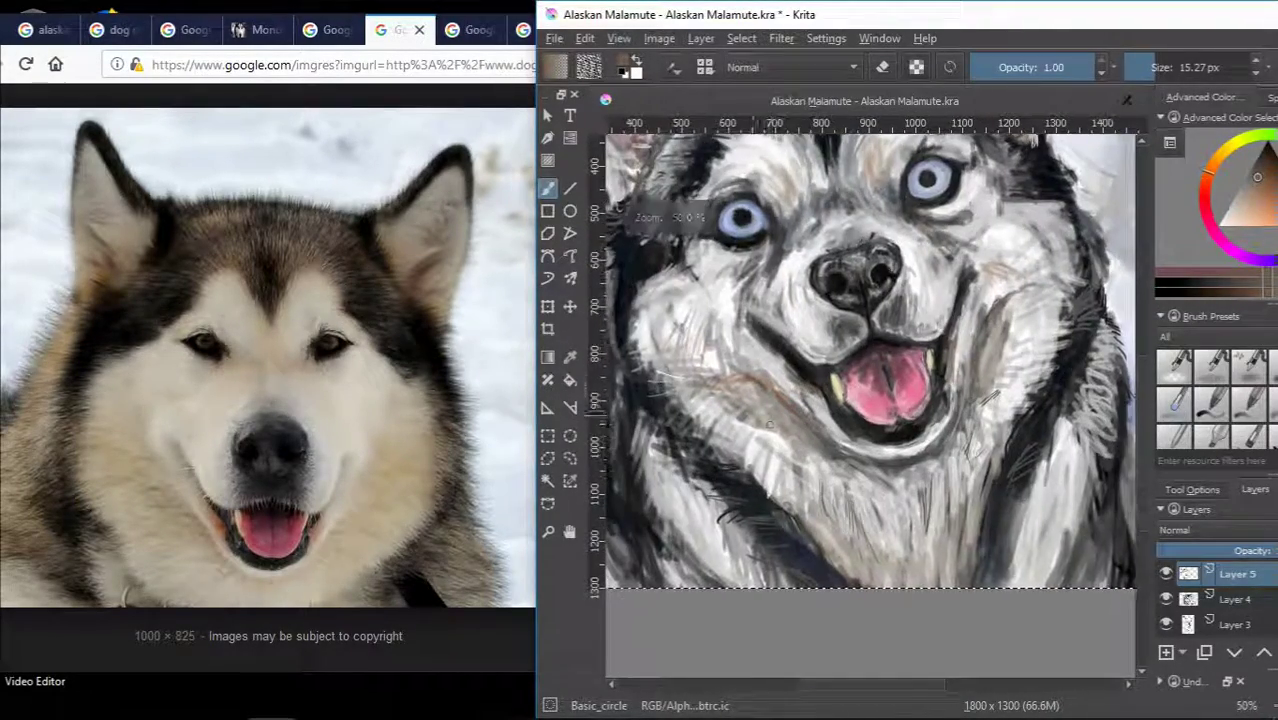
key("plus")
left_click(805, 427, "ctrl")
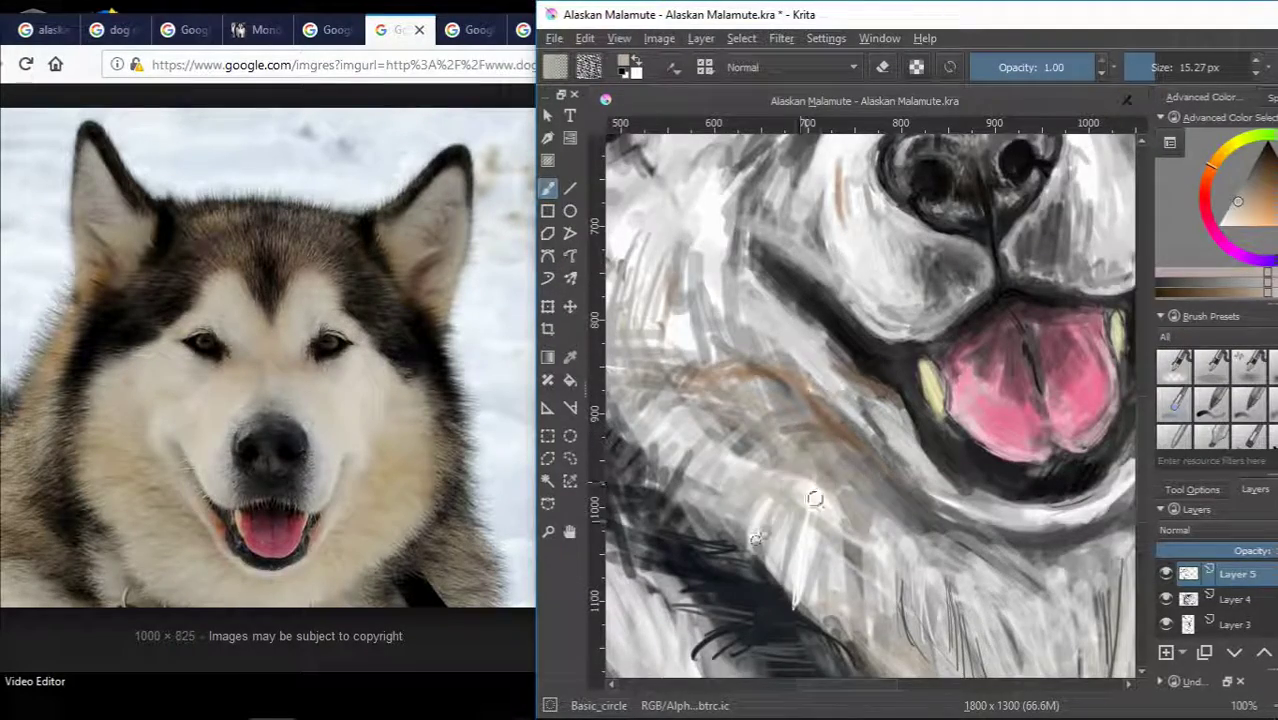
key("minus")
key("minus")
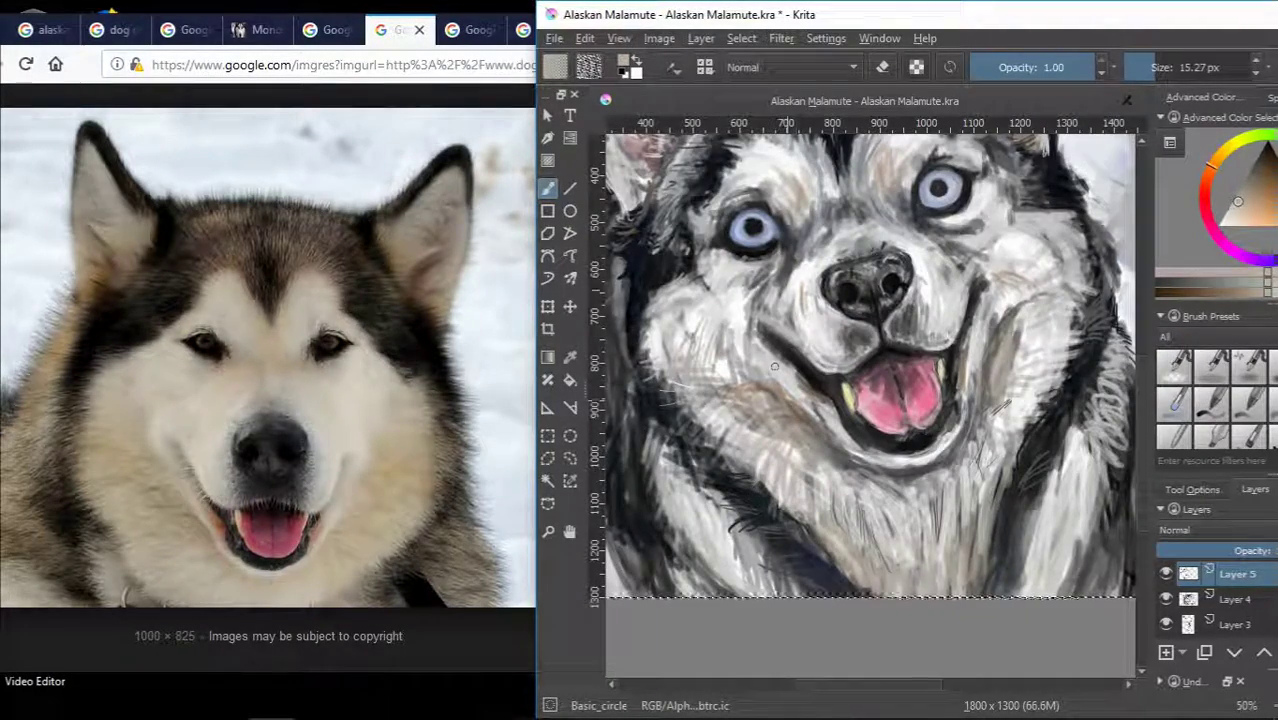
Paint fur strokes across the chest and right cheek.
scroll(774, 366, "down", 2)
scroll(760, 400, "up", 2)
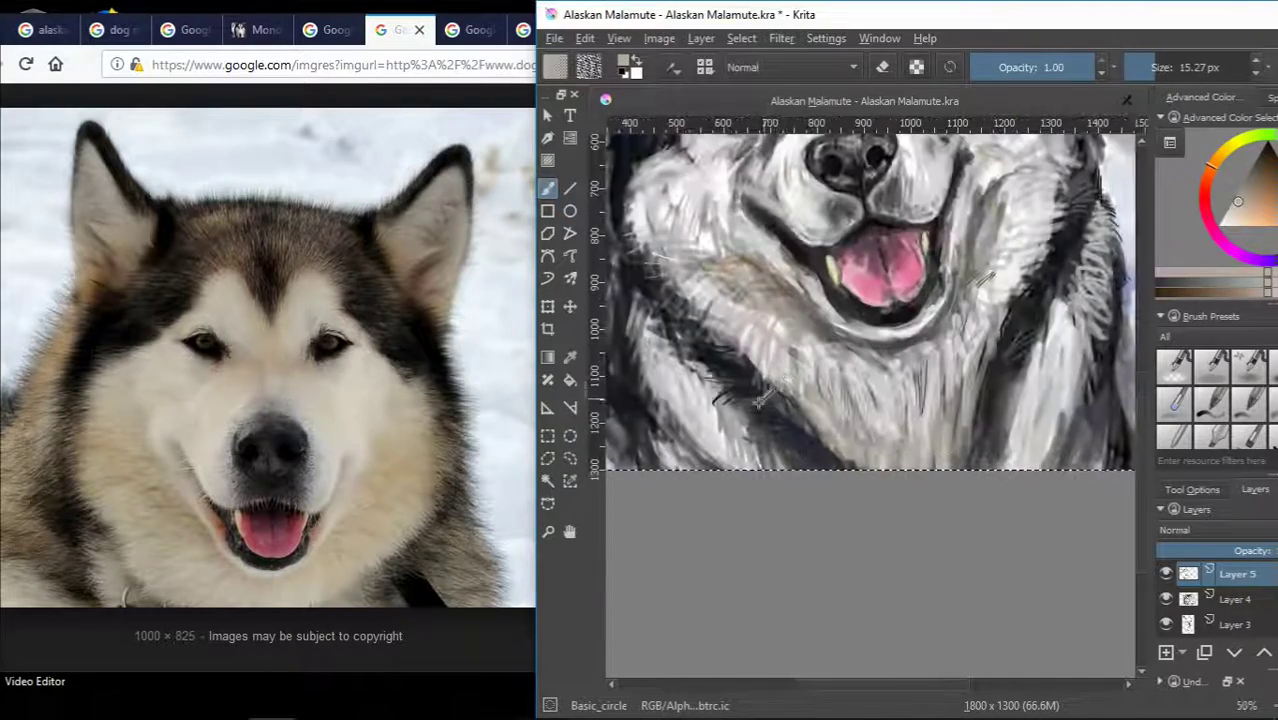
left_click(761, 398, "ctrl")
scroll(761, 398, "down", 2)
scroll(816, 457, "up", 1)
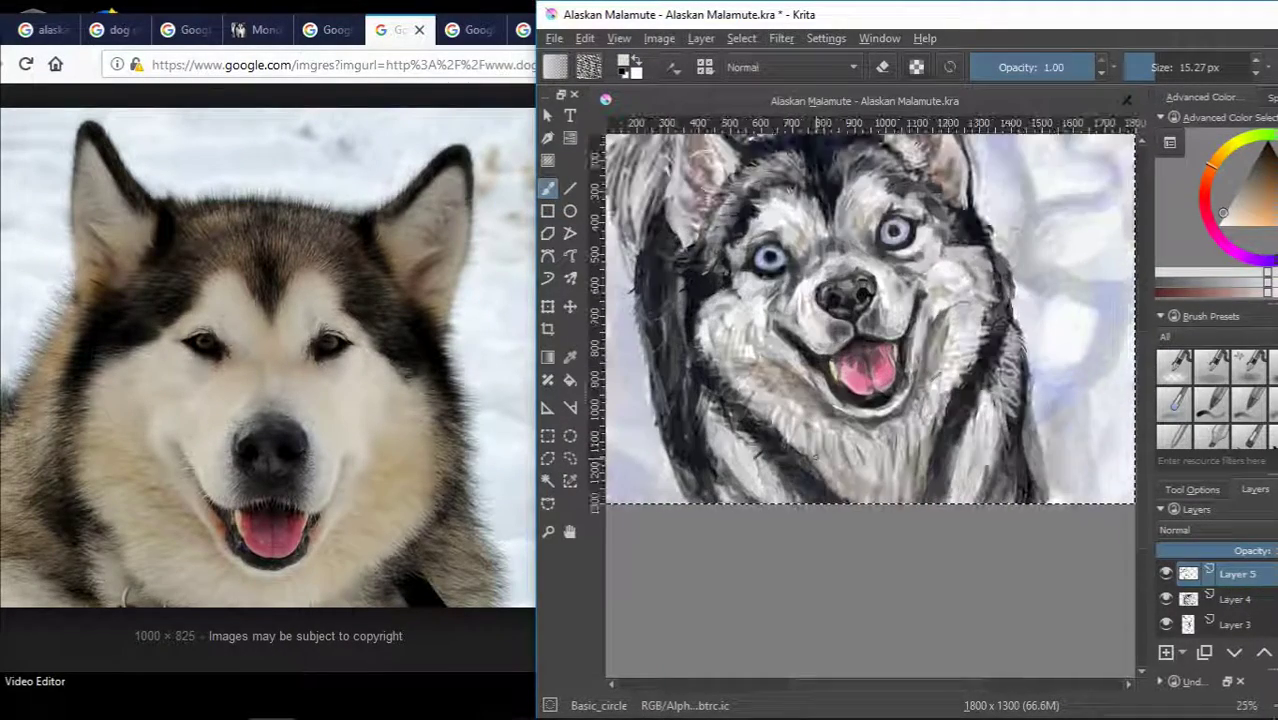
left_click_drag(815, 455, 948, 435)
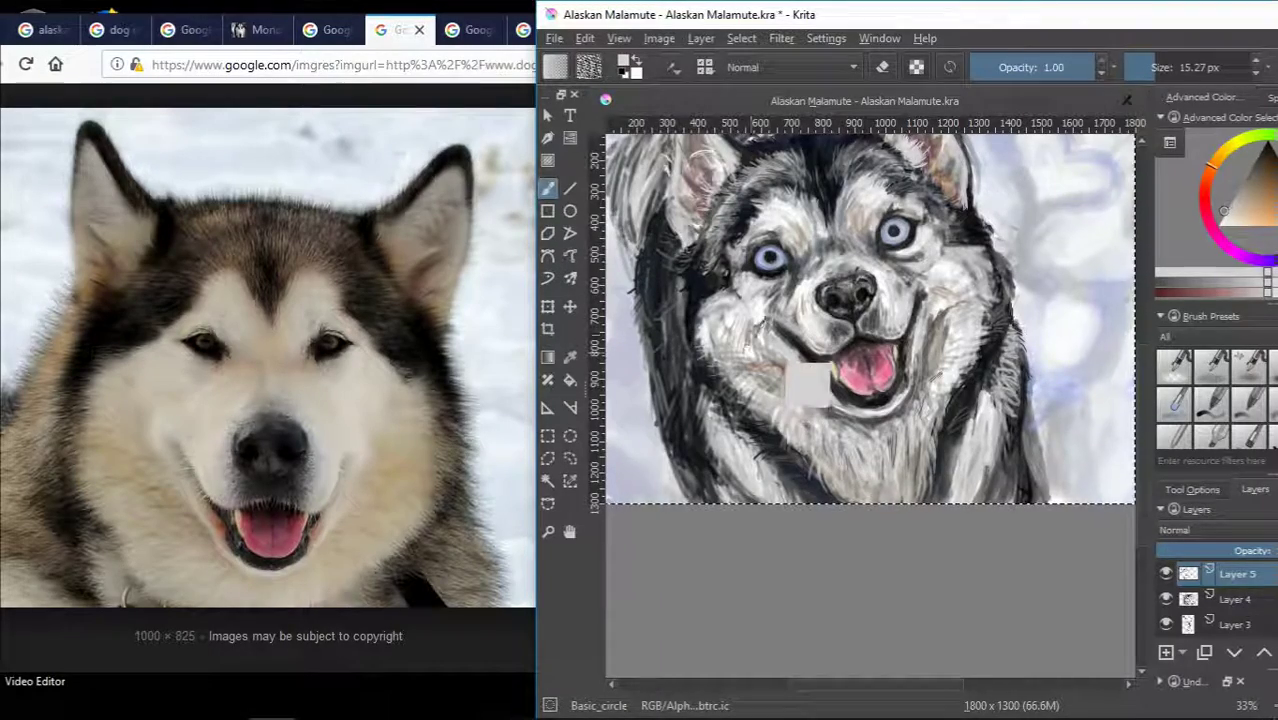
left_click(840, 432, "ctrl")
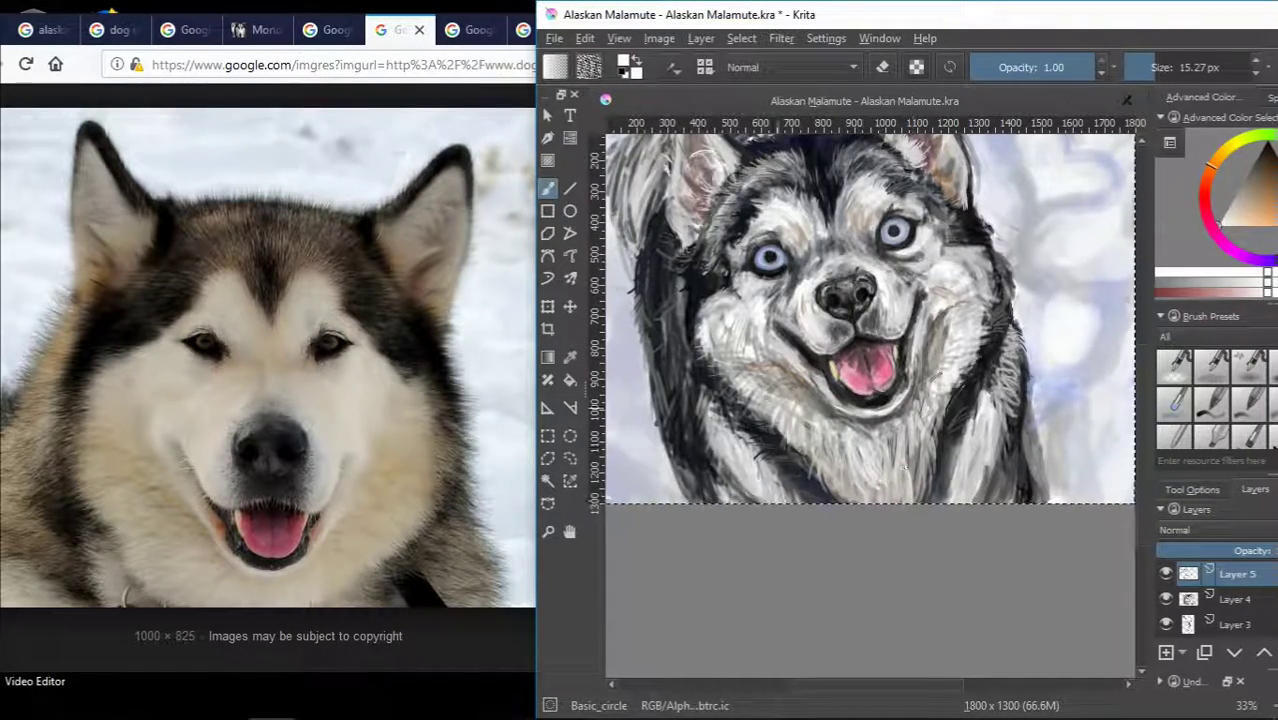
Scroll-zoom around the canvas to review the whole painting.
scroll(770, 318, "up", 3)
scroll(775, 332, "up", 1)
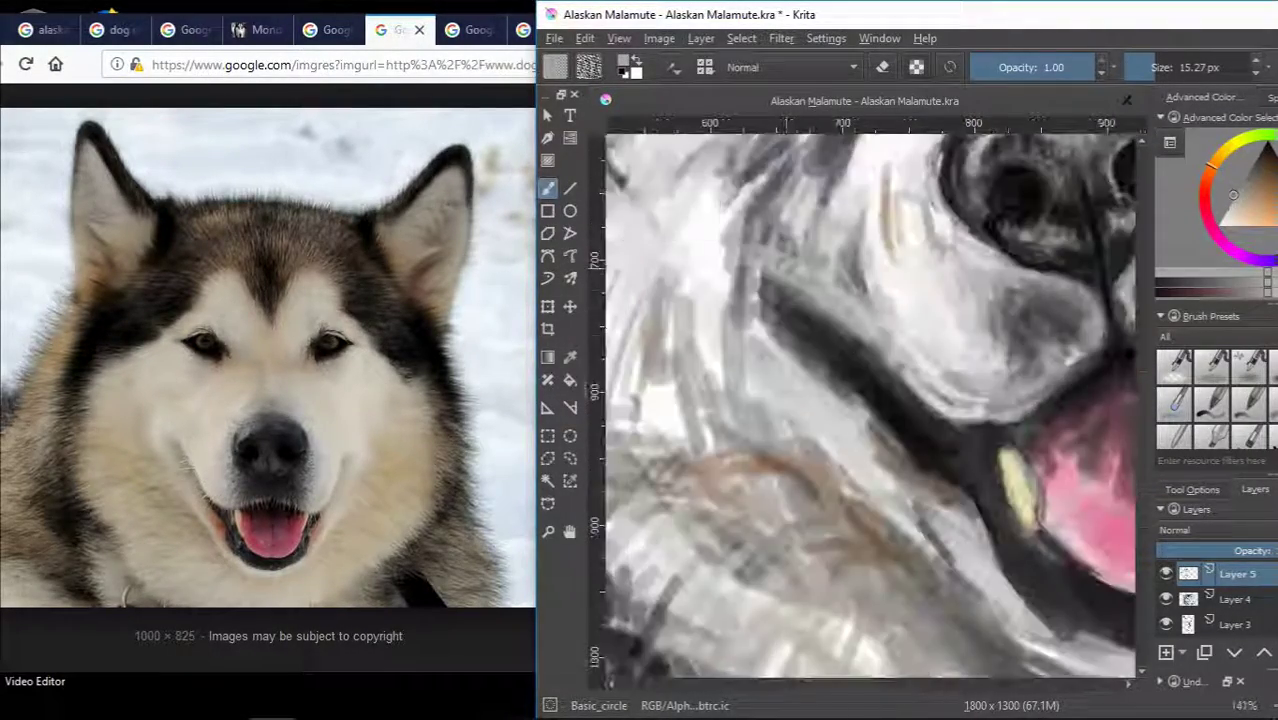
scroll(830, 325, "down", 3)
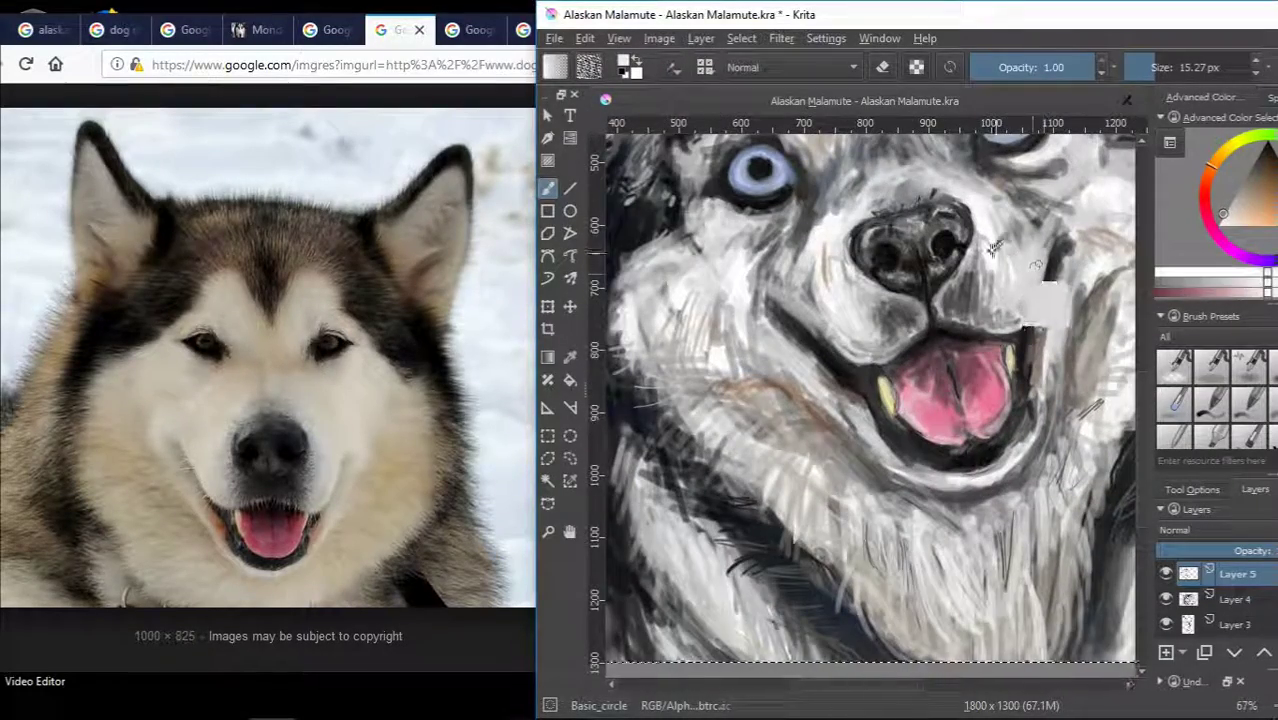
scroll(898, 340, "up", 3)
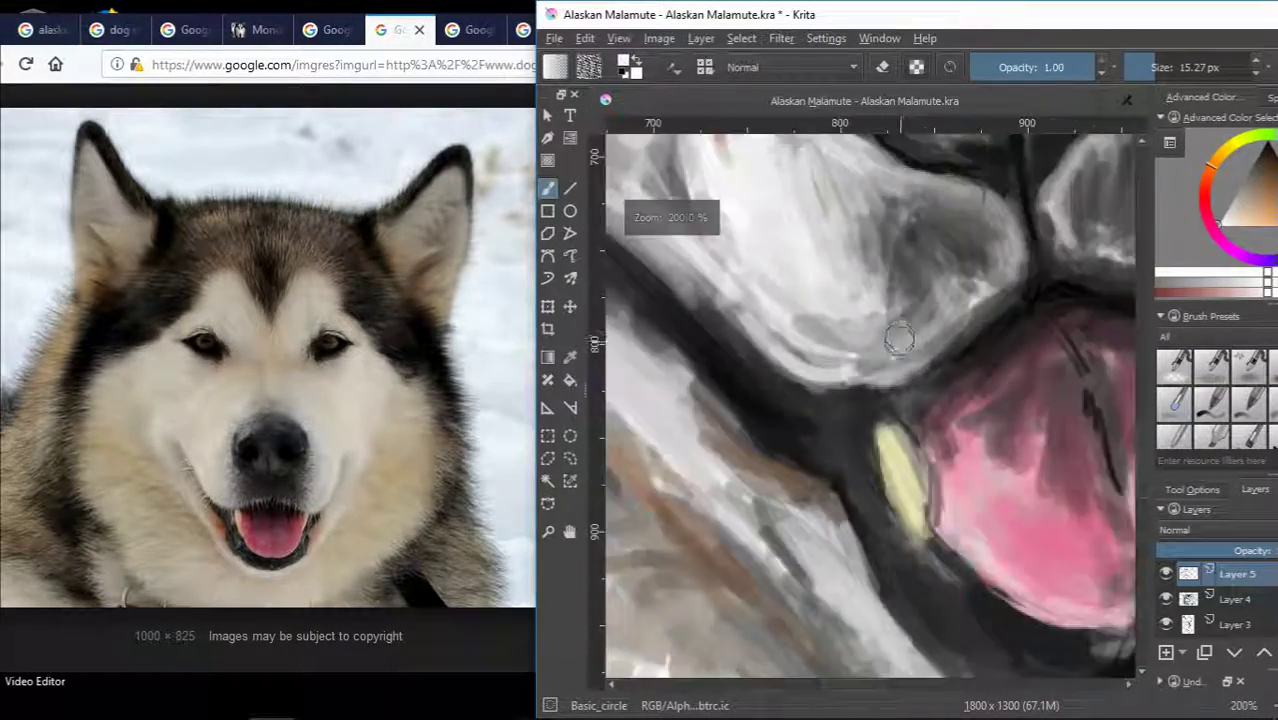
scroll(898, 340, "down", 2)
scroll(950, 320, "up", 1)
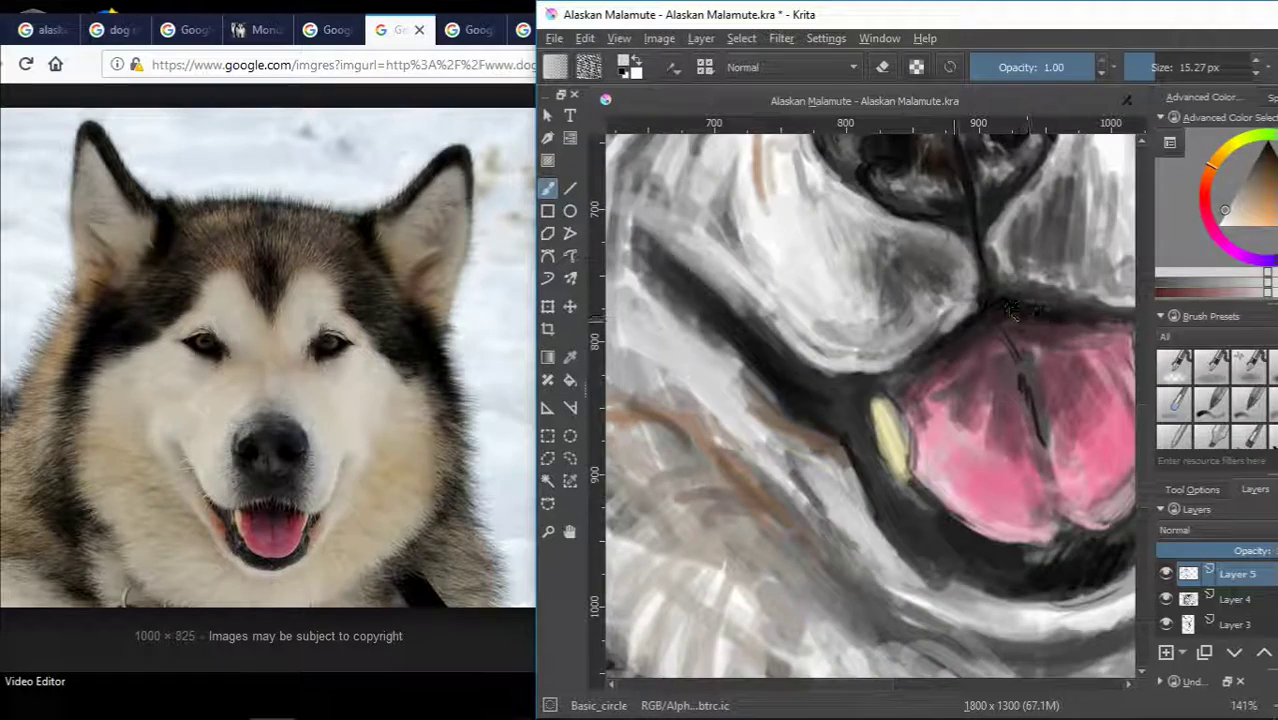
scroll(940, 330, "down", 2)
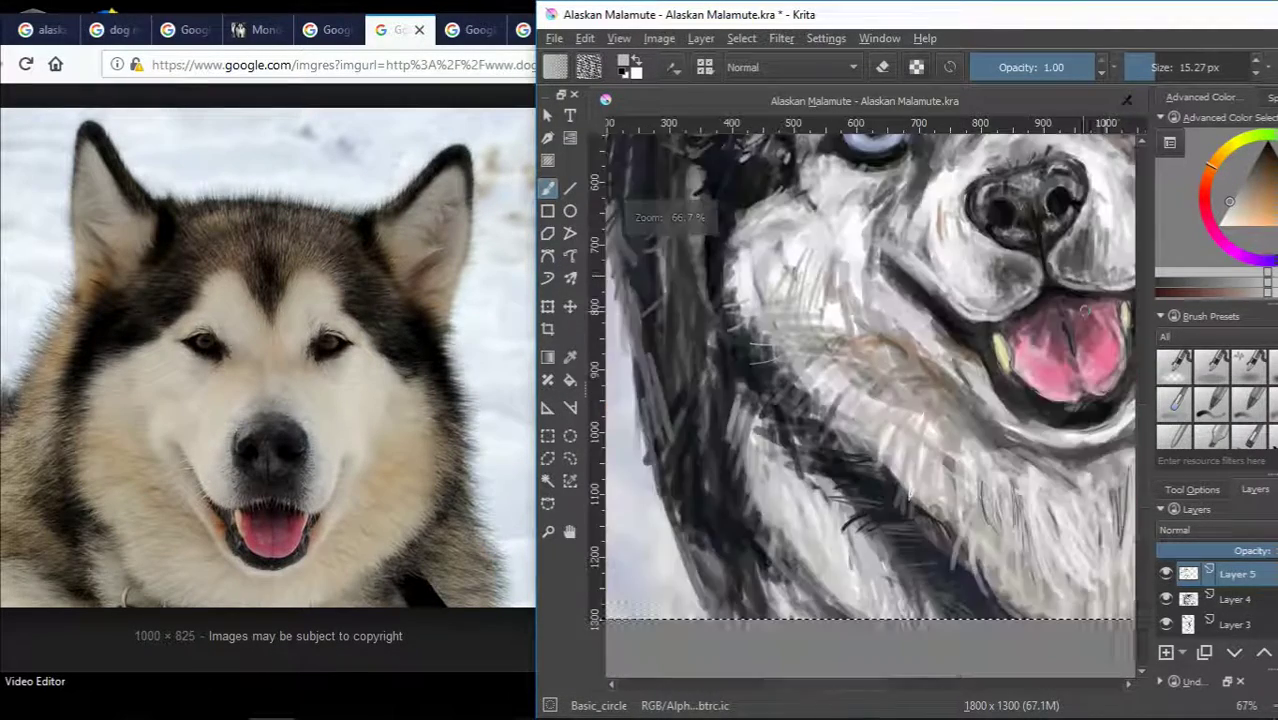
scroll(900, 380, "up", 1)
scroll(904, 356, "up", 1)
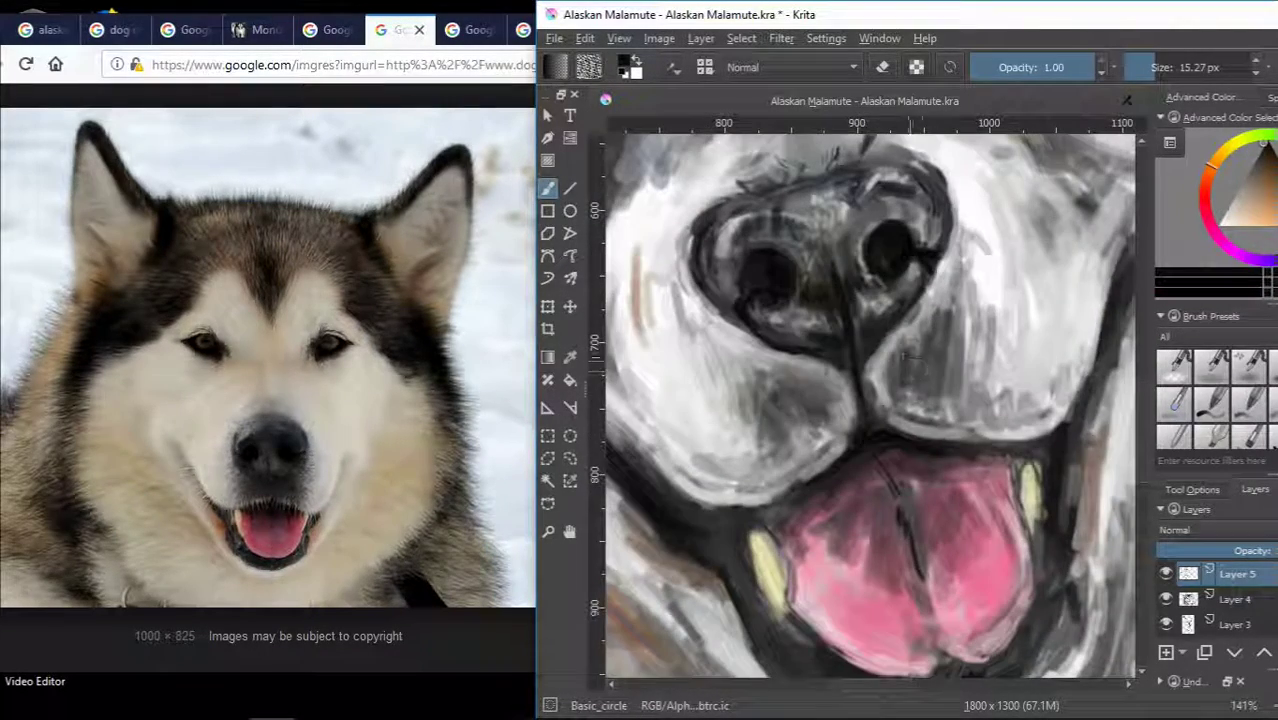
scroll(794, 414, "down", 1)
scroll(794, 414, "down", 1)
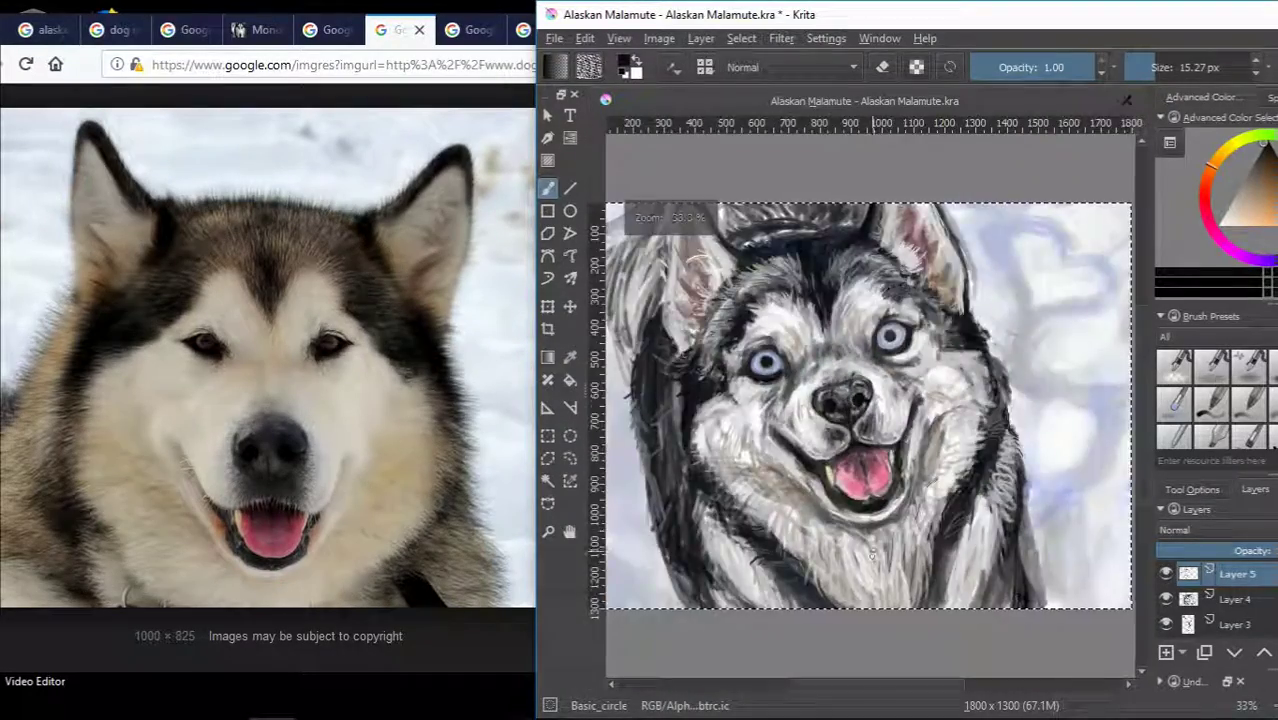
scroll(794, 414, "up", 1)
scroll(794, 414, "down", 1)
scroll(877, 494, "down", 1)
Paint three dark fur strokes into the head fur beside the left ear.
scroll(716, 347, "up", 2)
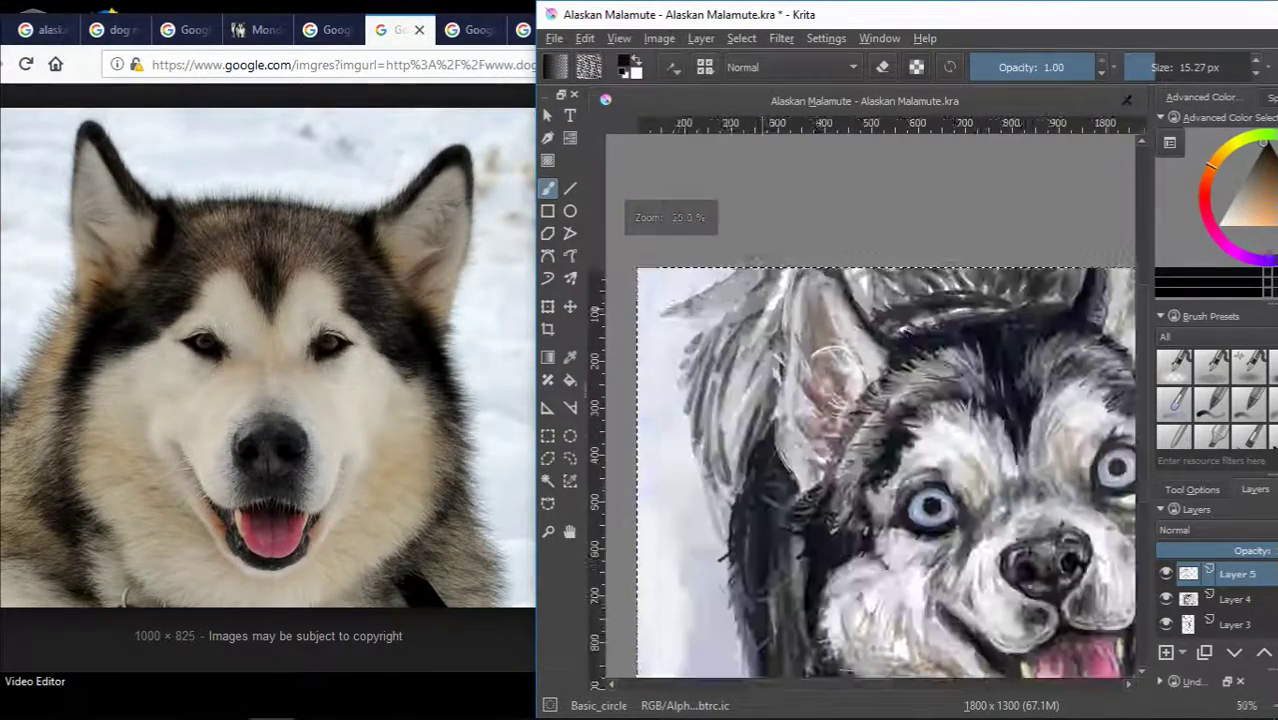
left_click_drag(690, 318, 728, 488)
left_click_drag(706, 360, 760, 515)
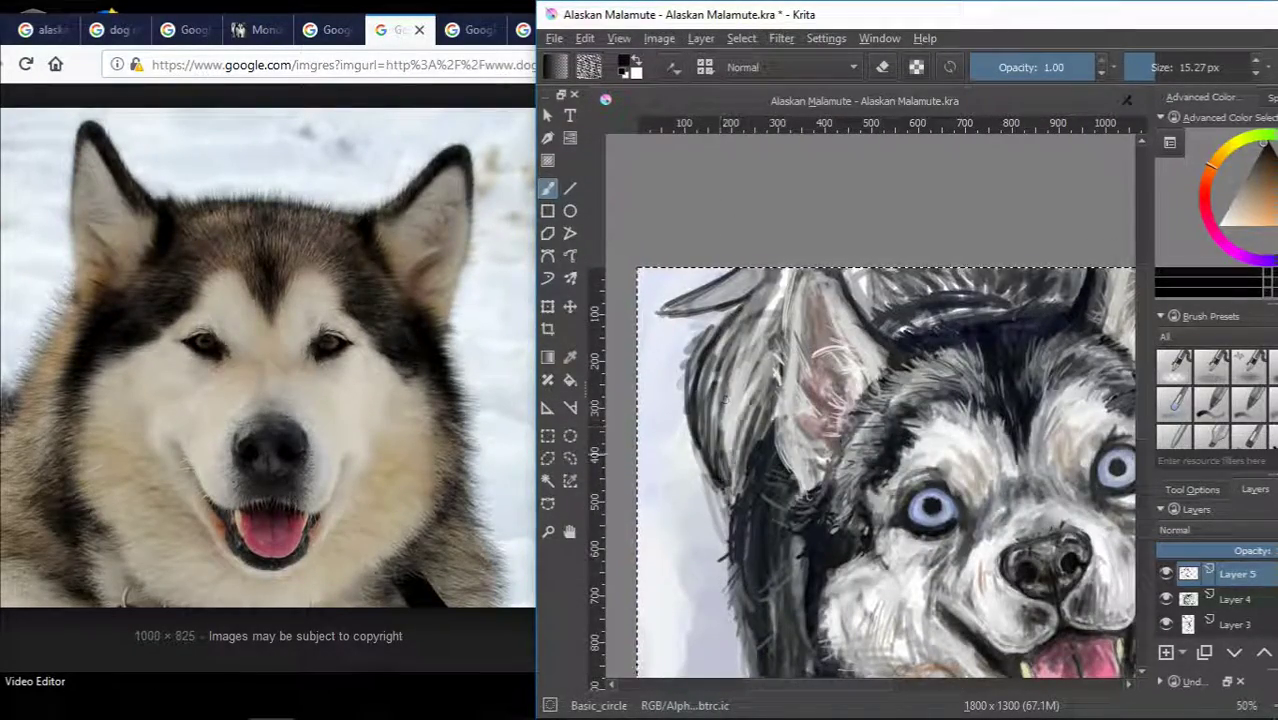
mouse_move(716, 420)
left_mouse_down()
mouse_move(746, 495)
mouse_move(770, 505)
left_mouse_up()
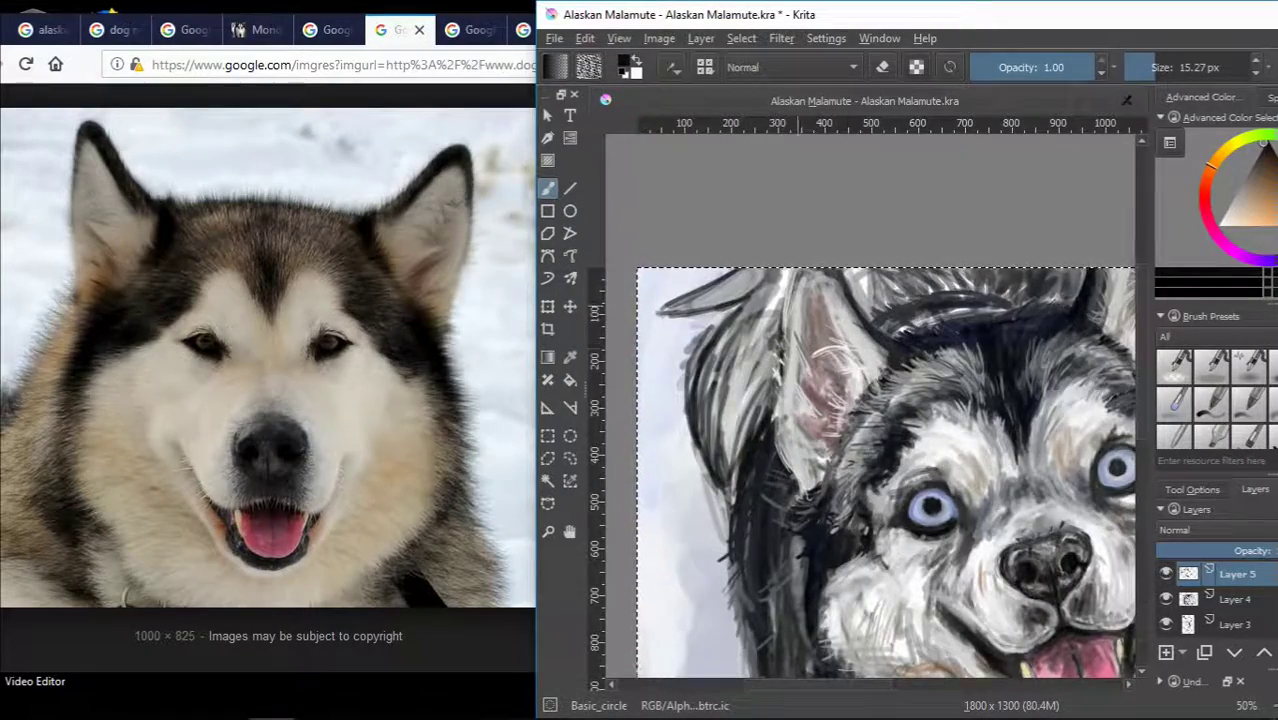
Zoom in and out repeatedly to check the face.
scroll(982, 270, "down", 2)
scroll(982, 270, "up", 4)
scroll(982, 270, "down", 2)
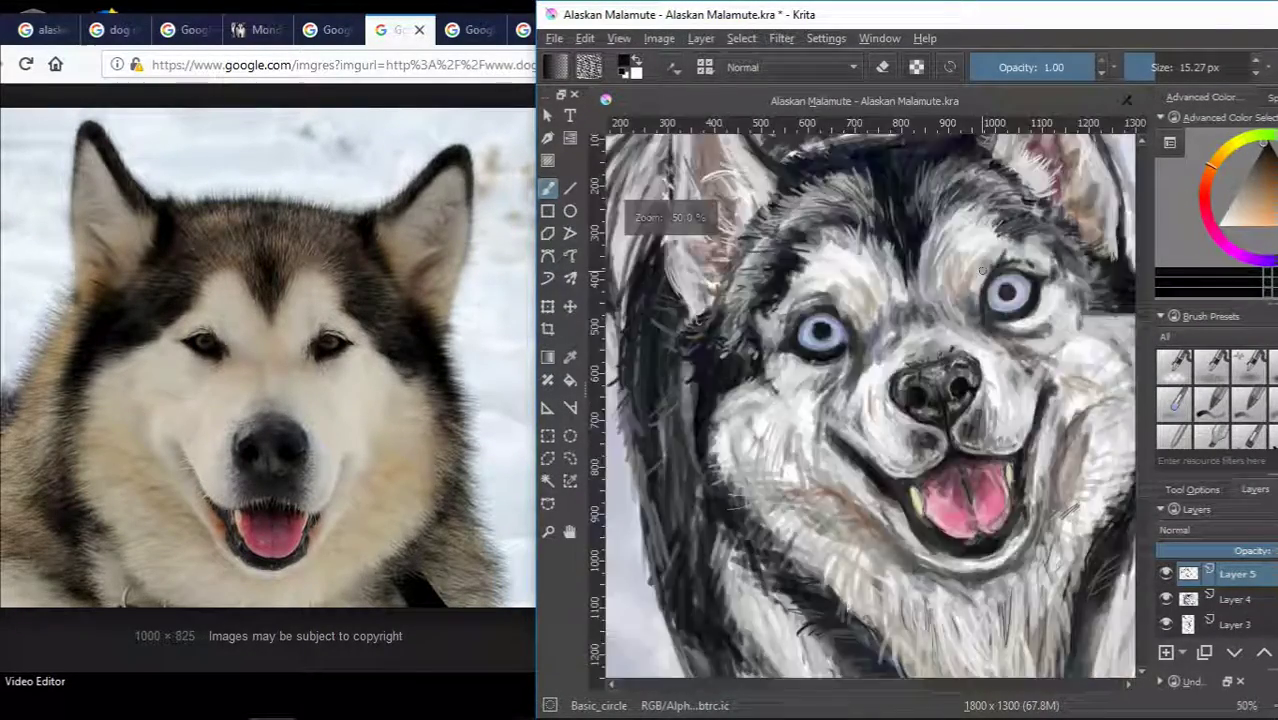
scroll(982, 270, "up", 2)
scroll(952, 252, "down", 2)
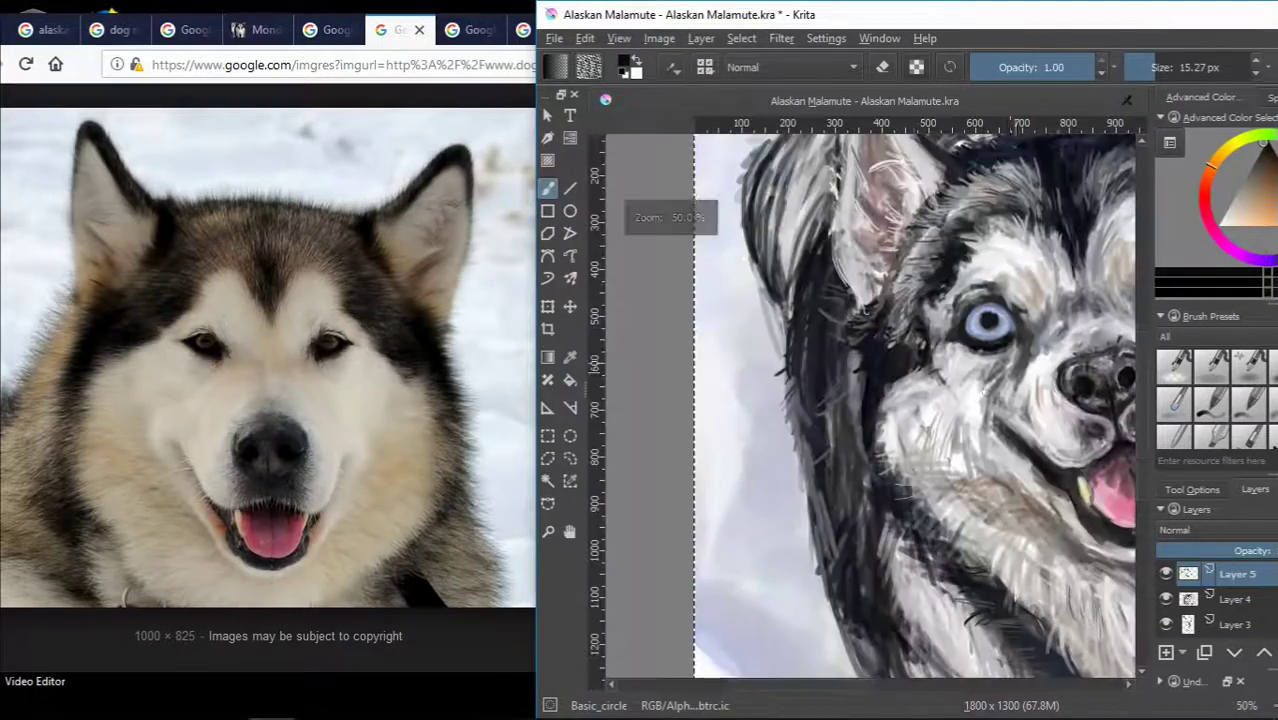
scroll(1002, 286, "up", 1)
scroll(1002, 286, "up", 1)
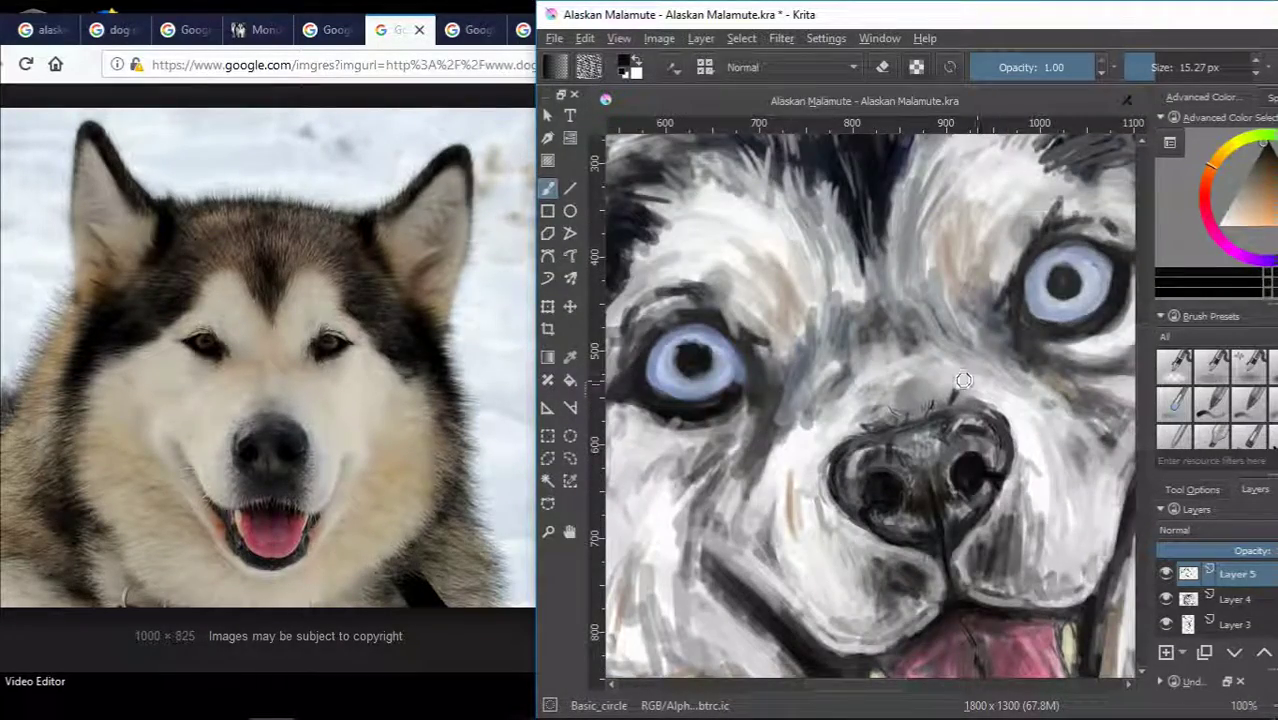
scroll(783, 388, "down", 2)
scroll(841, 400, "down", 2)
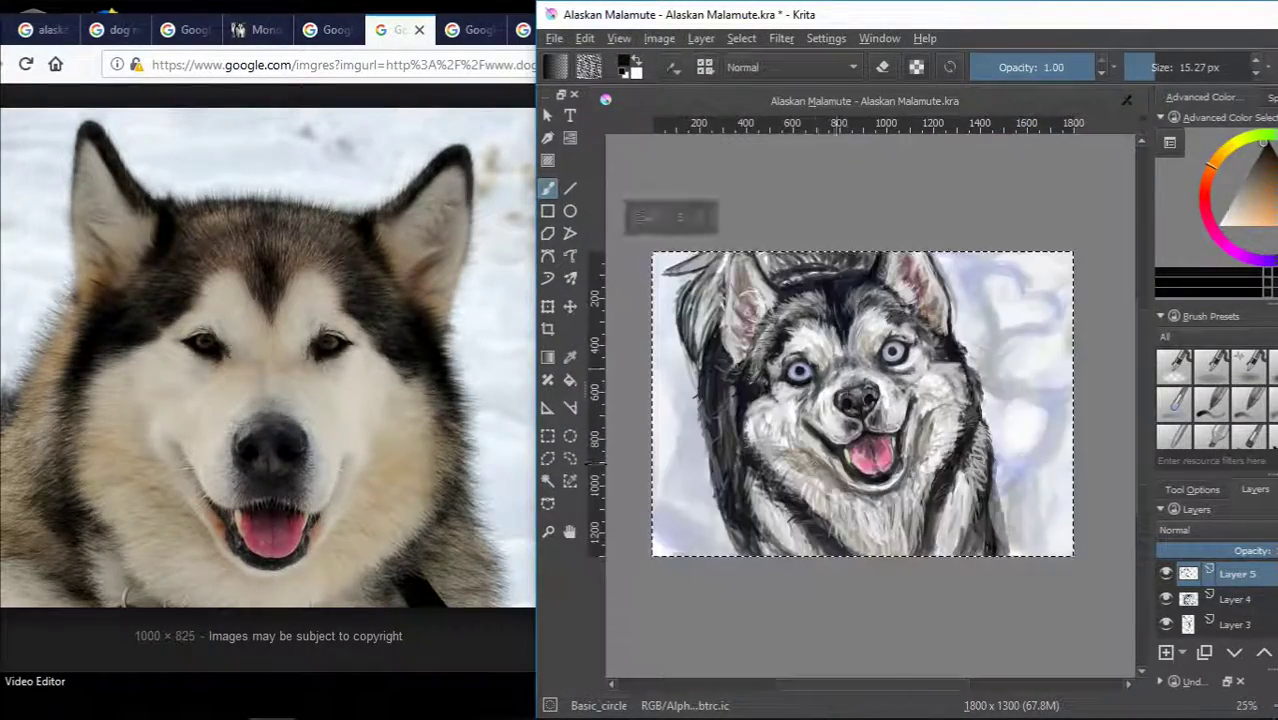
scroll(841, 400, "up", 2)
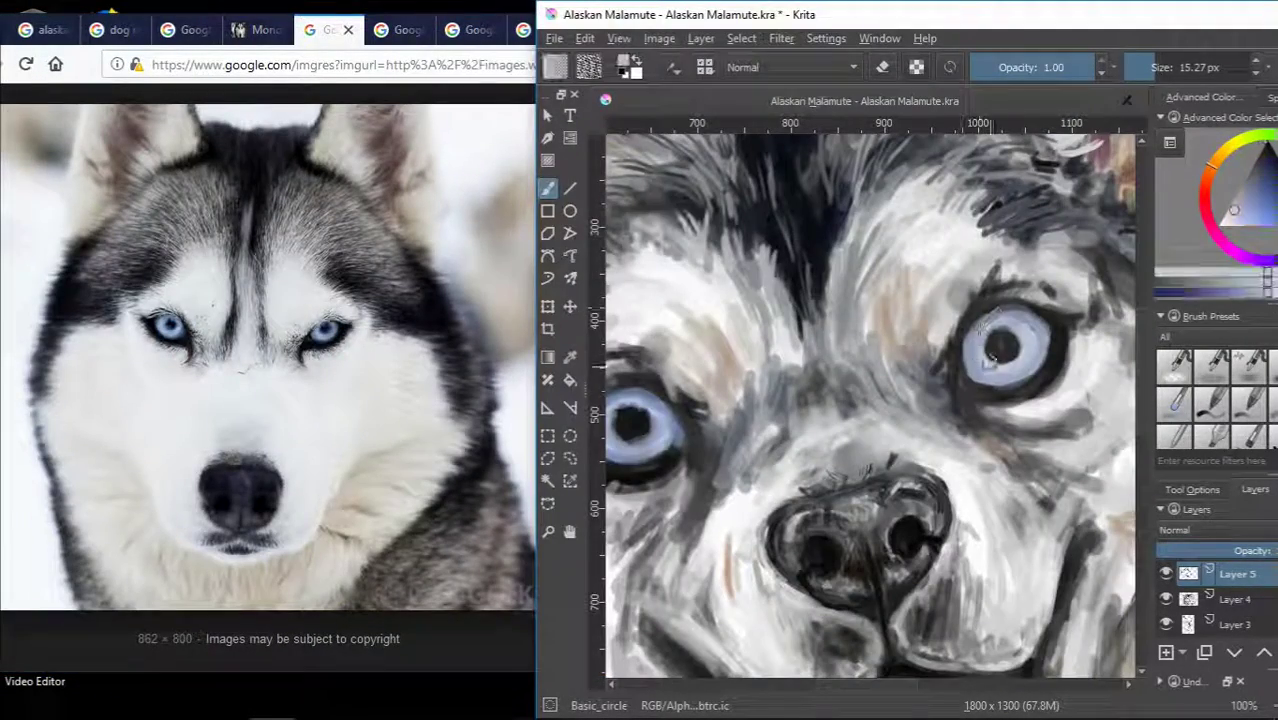
Brush paler blue into the lower left iris and sample a dark shade from the eye.
left_click_drag(988, 359, 992, 370)
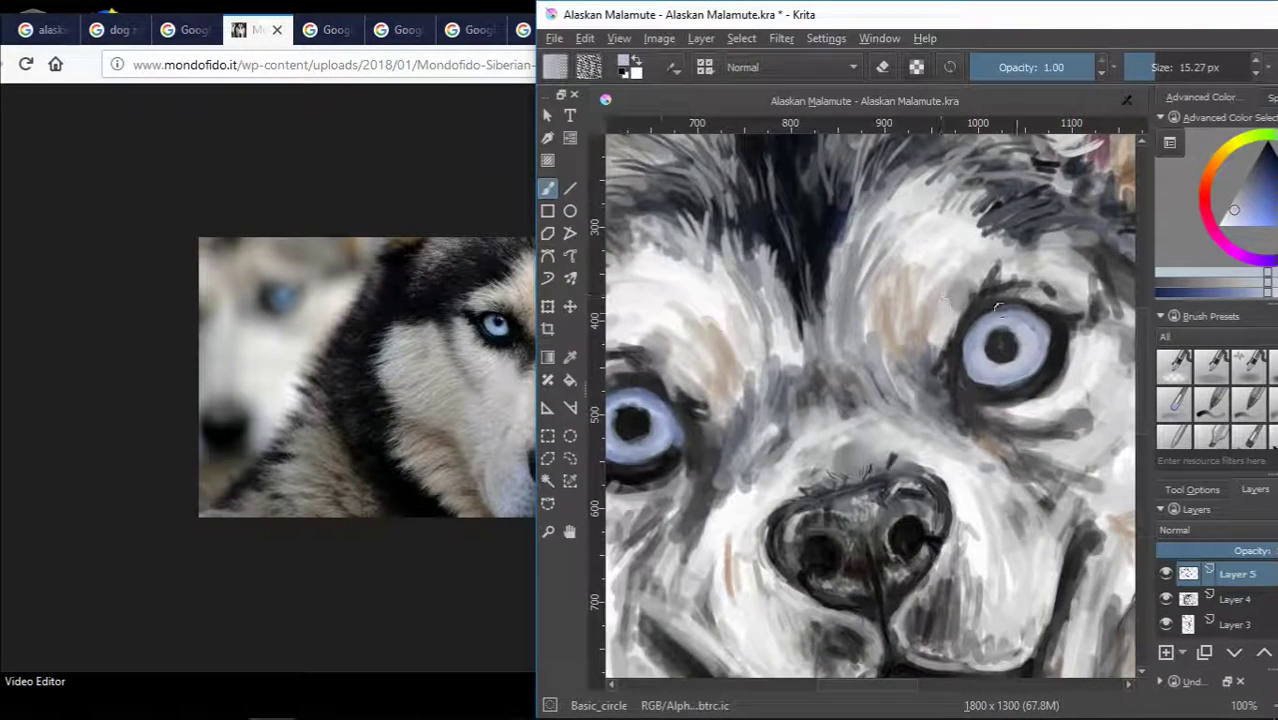
scroll(865, 690, "left", 3)
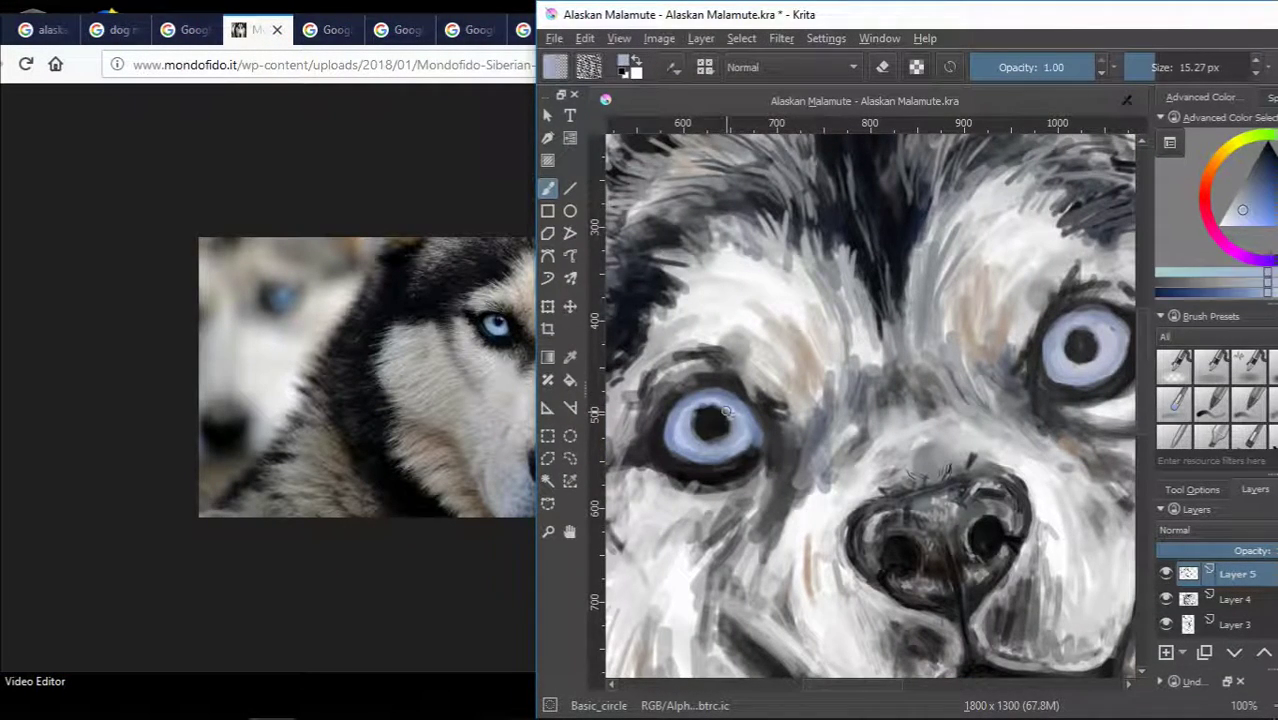
left_click(718, 423, "ctrl")
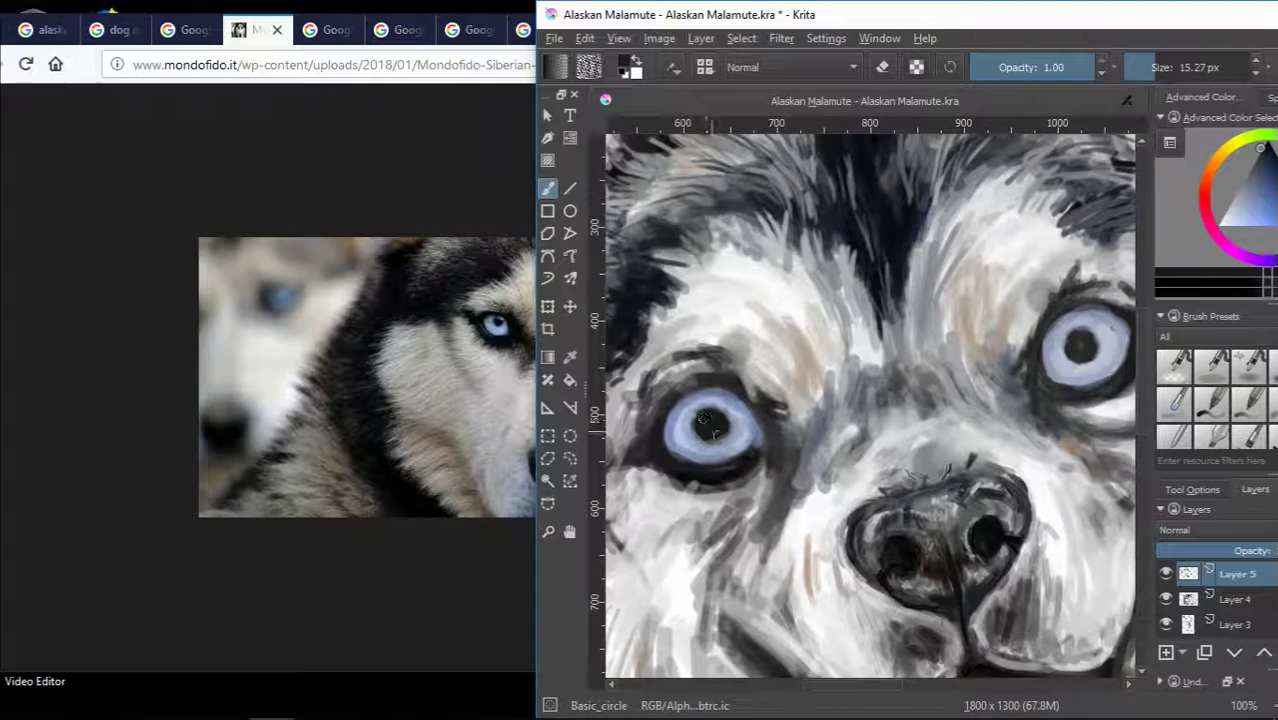
Sample a light grey, reset the colour to black, and widen the reference photo.
scroll(713, 432, "up", 1)
scroll(755, 368, "down", 3)
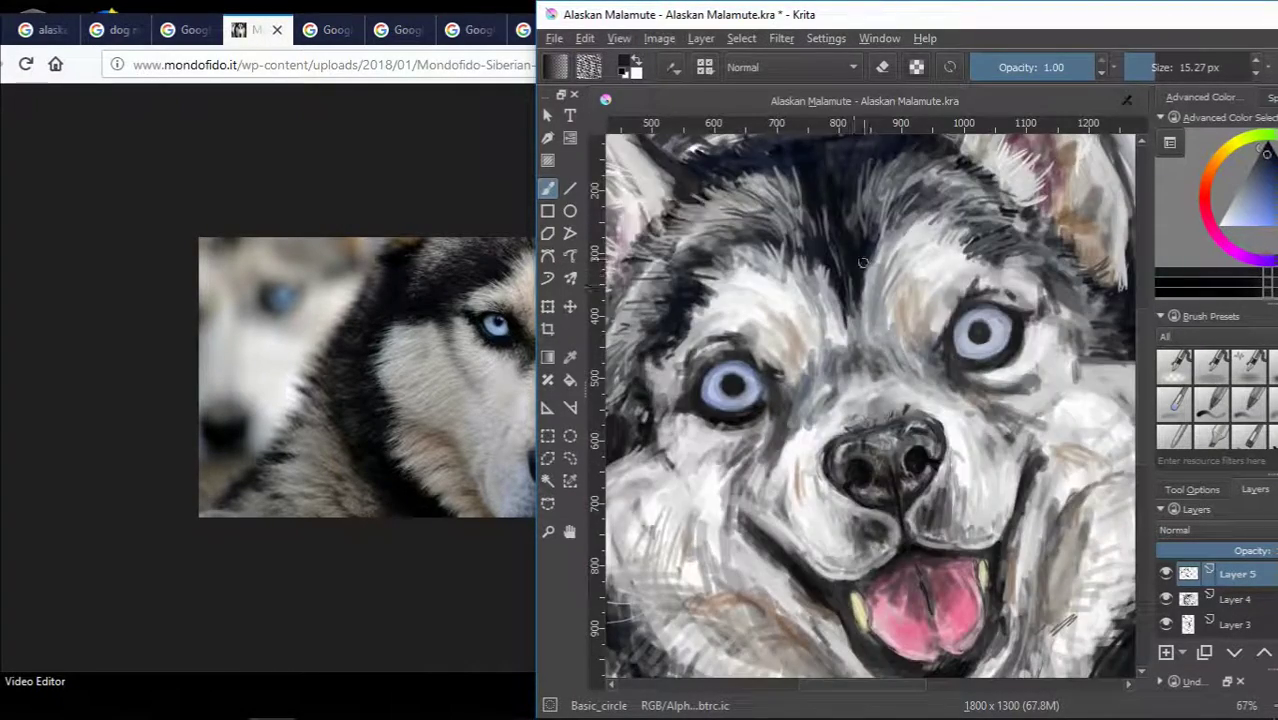
scroll(755, 368, "up", 3)
scroll(755, 368, "down", 3)
scroll(765, 370, "up", 2)
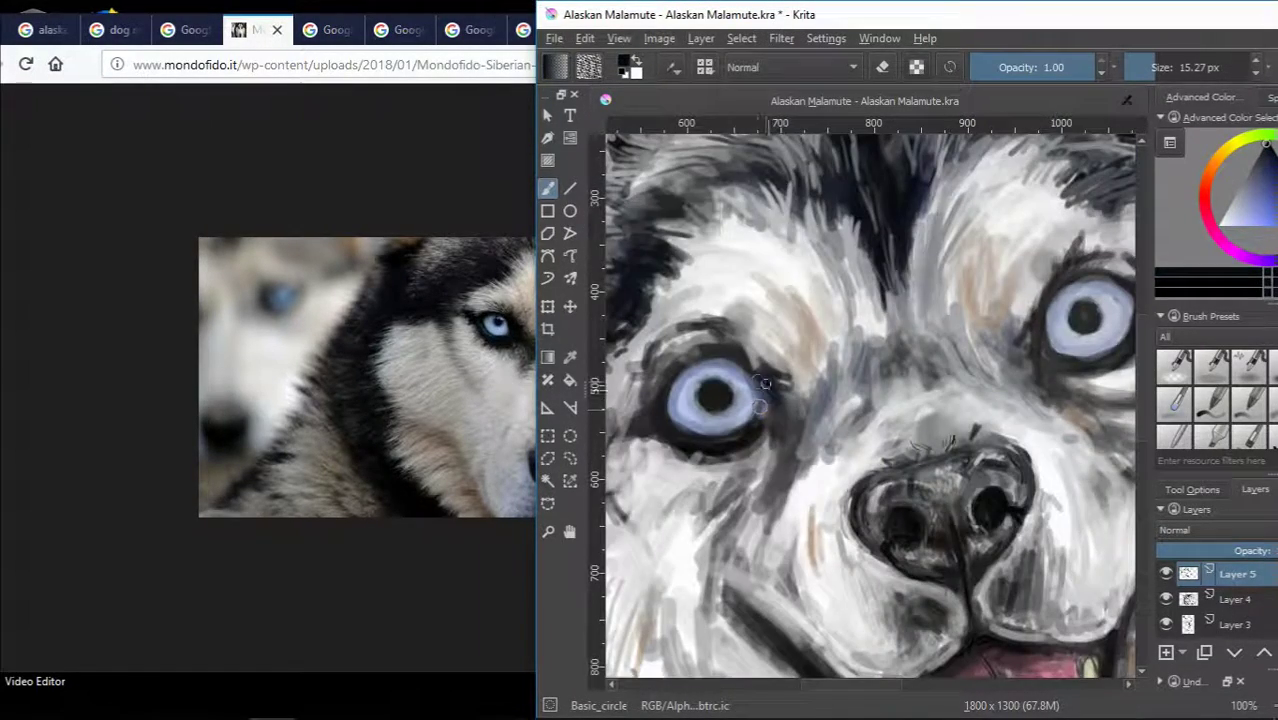
left_click(708, 346, "ctrl")
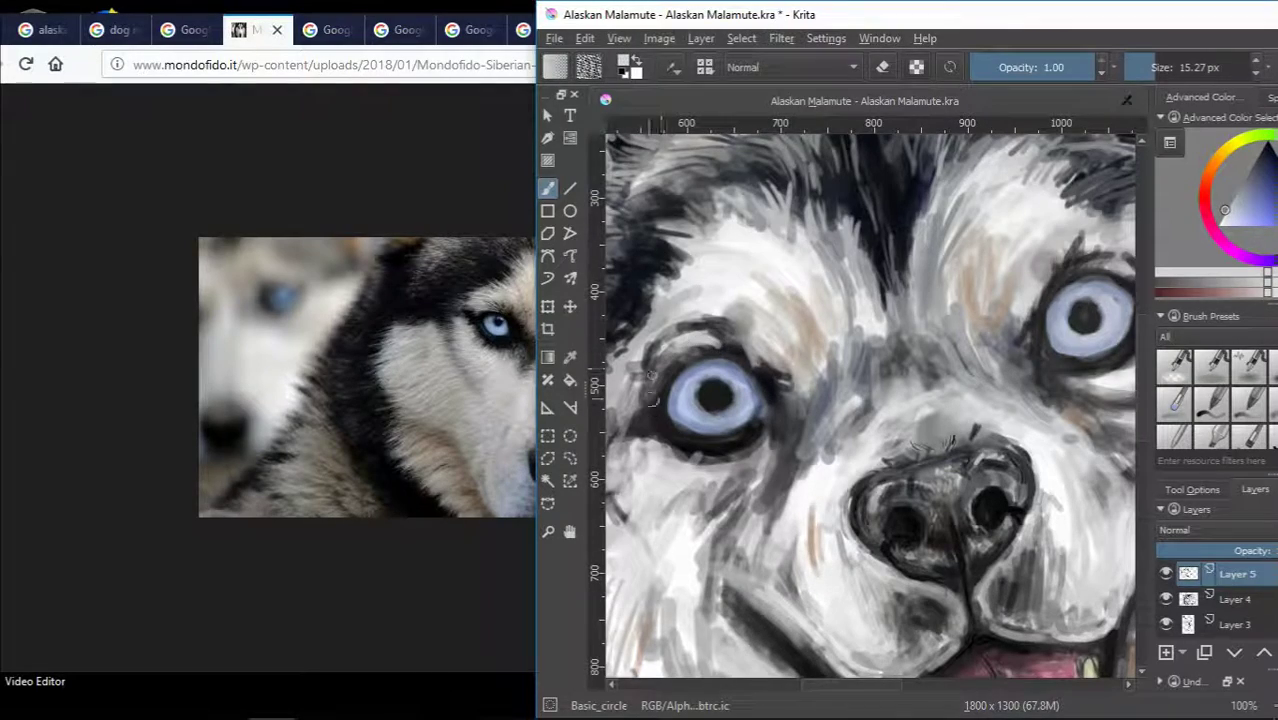
key("d")
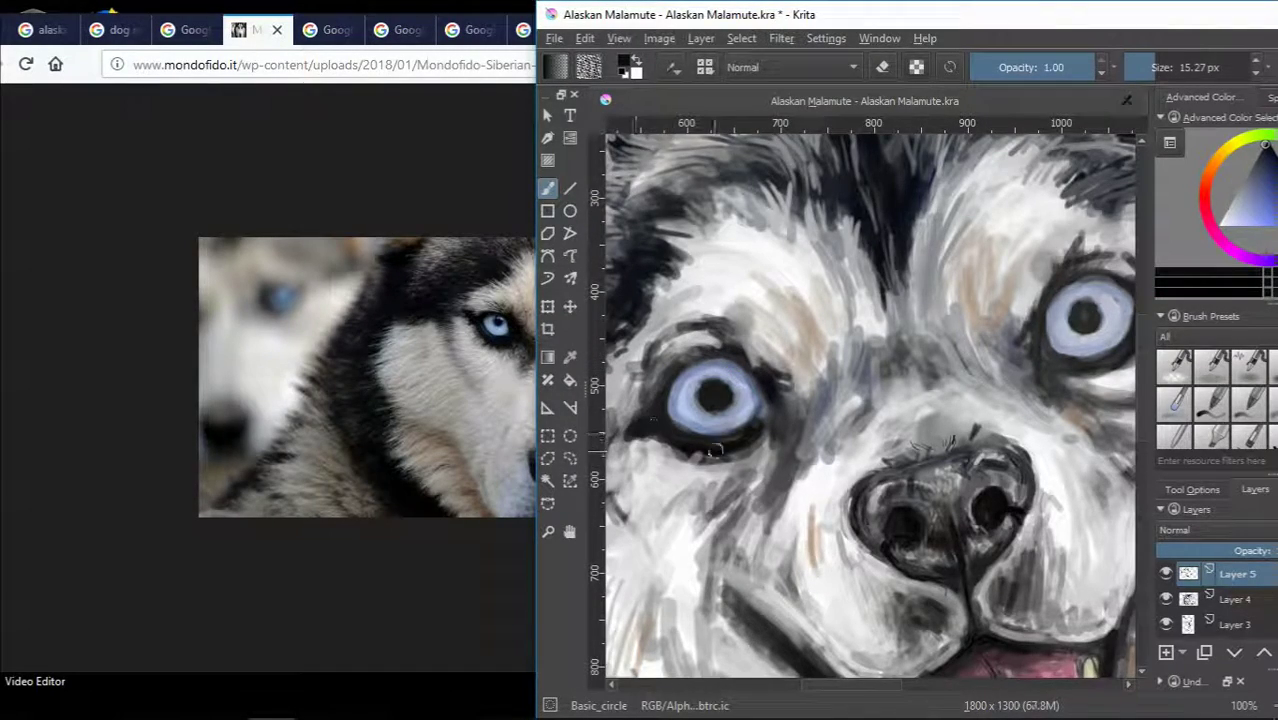
scroll(714, 452, "down", 2)
left_click_drag(957, 29, 1095, 29)
Sample light and dark greys and blend light grey into the fur by the right eye and forehead.
scroll(1030, 385, "up", 2)
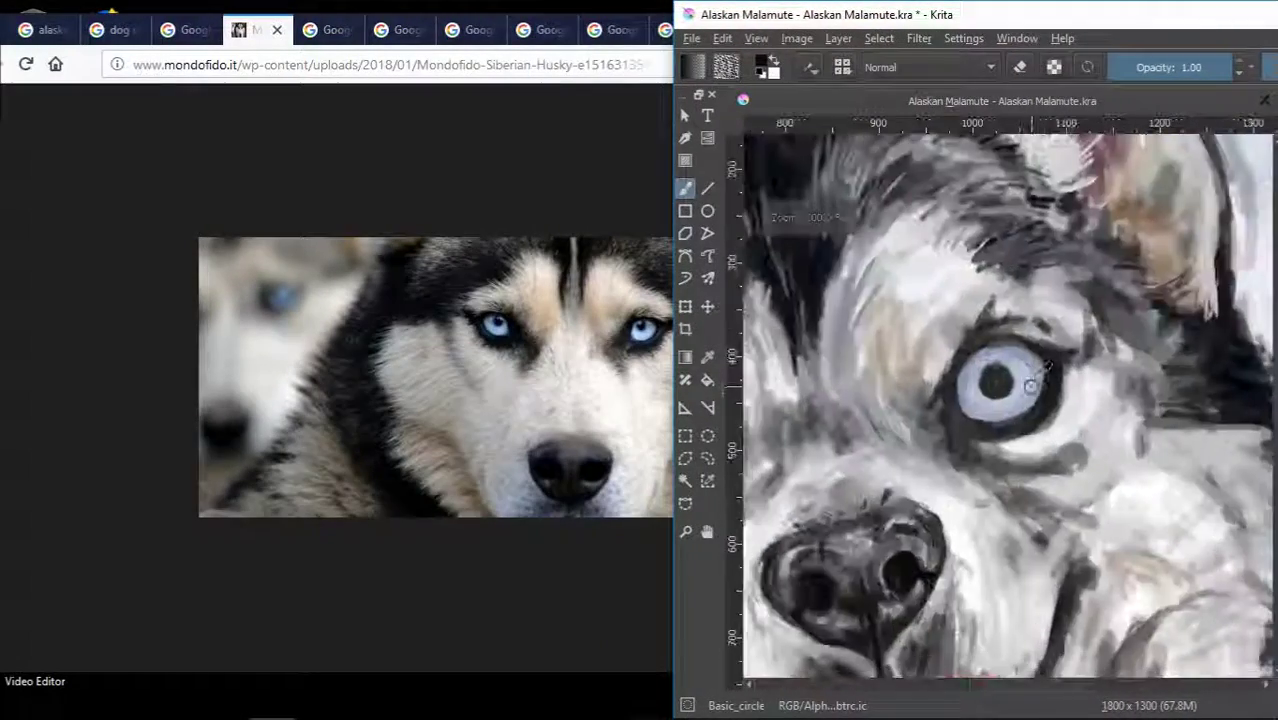
left_click(1046, 393, "ctrl")
scroll(1030, 410, "up", 2)
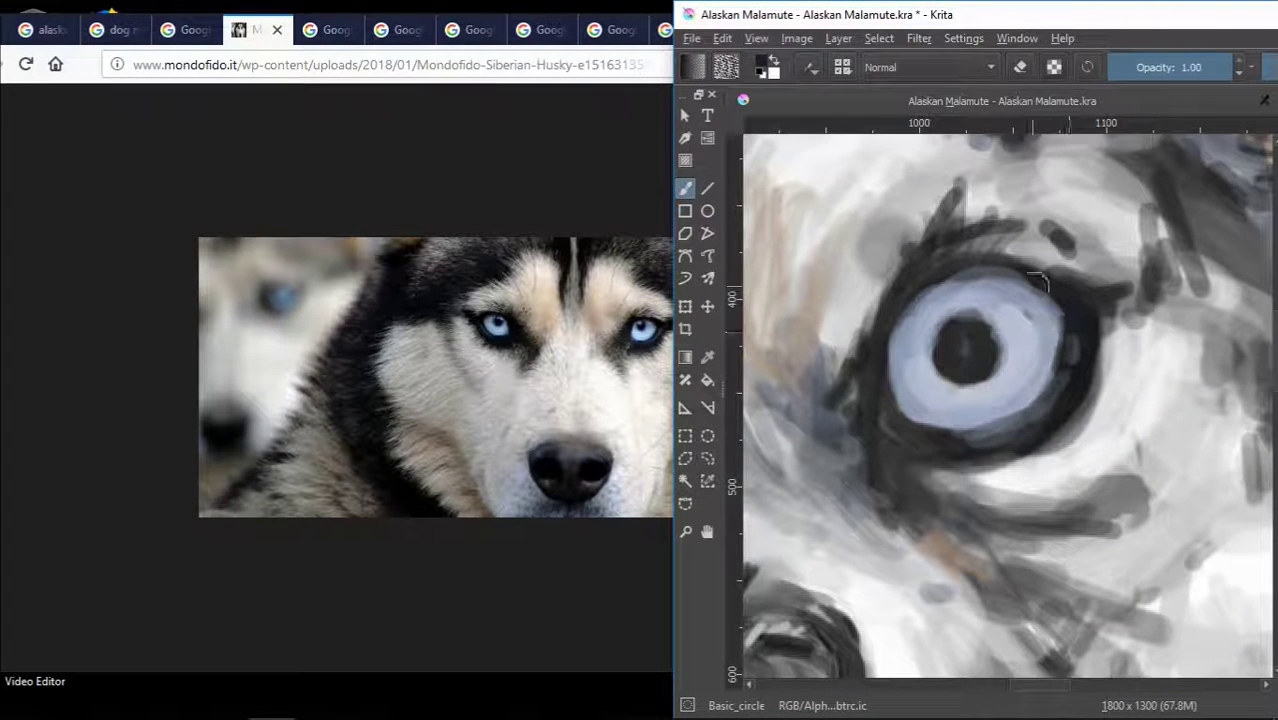
left_click(1005, 315, "ctrl")
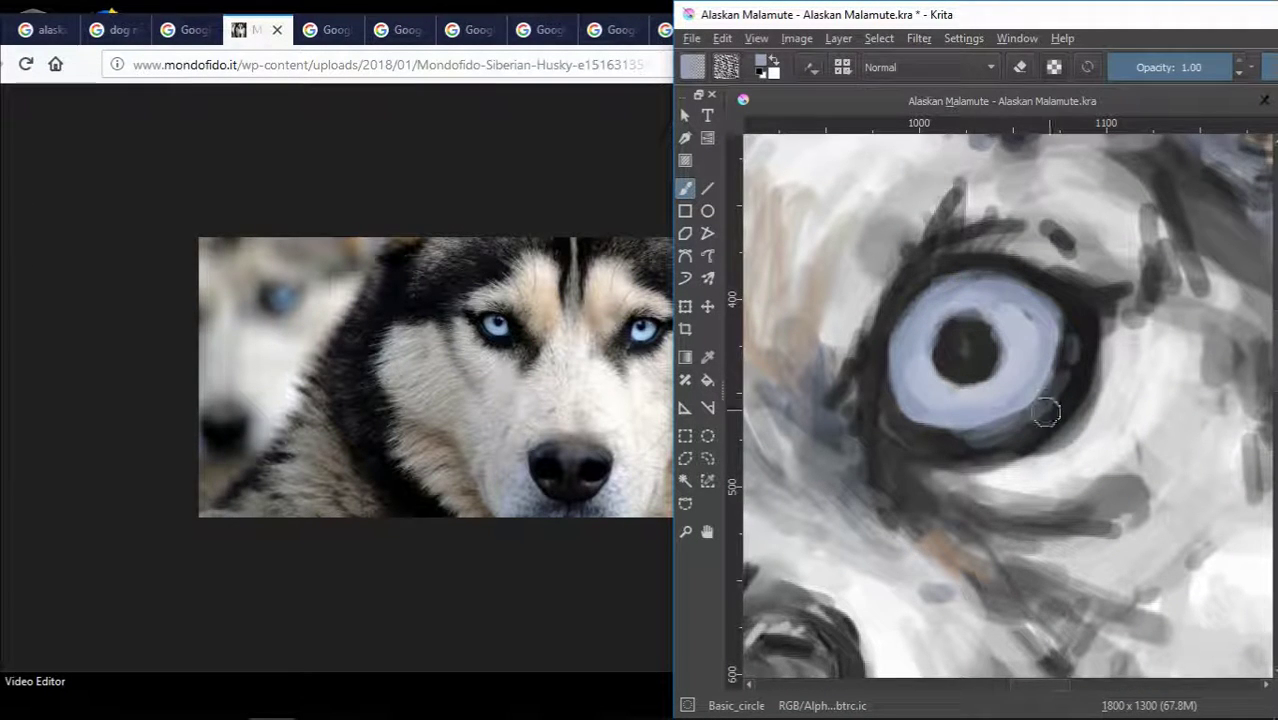
left_click(1000, 480, "ctrl")
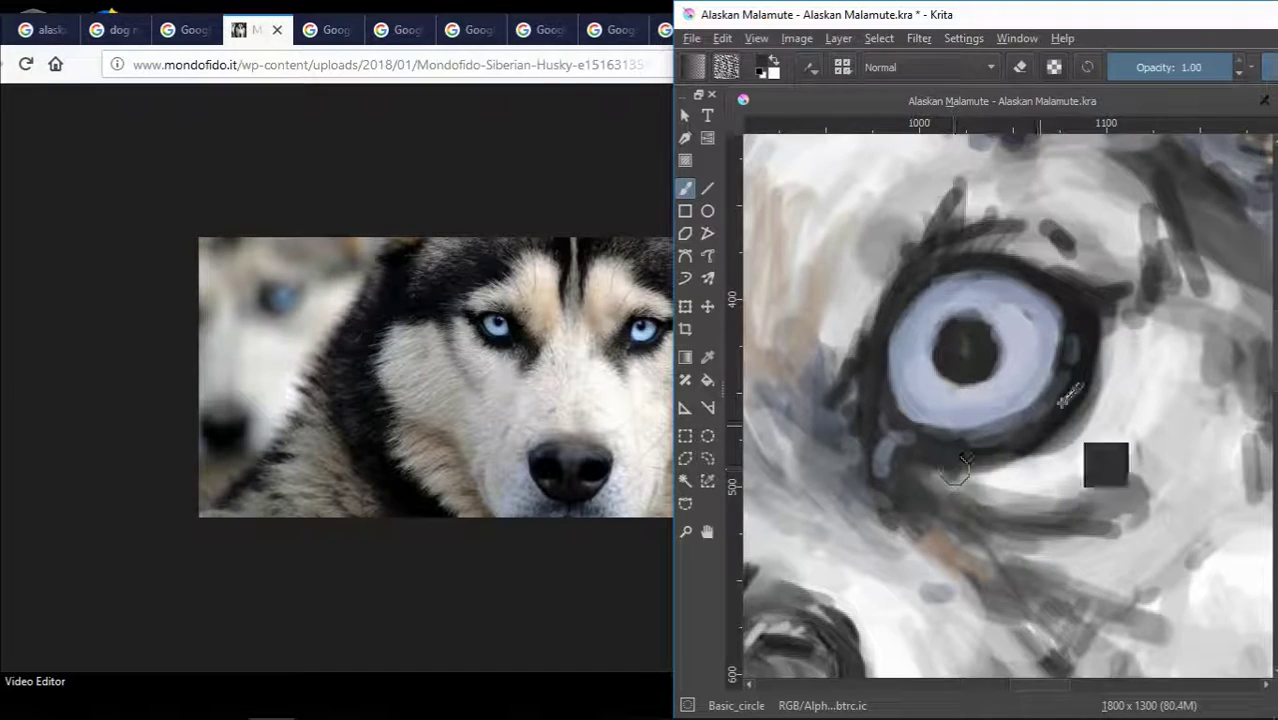
scroll(1076, 430, "down", 2)
scroll(1011, 396, "up", 1)
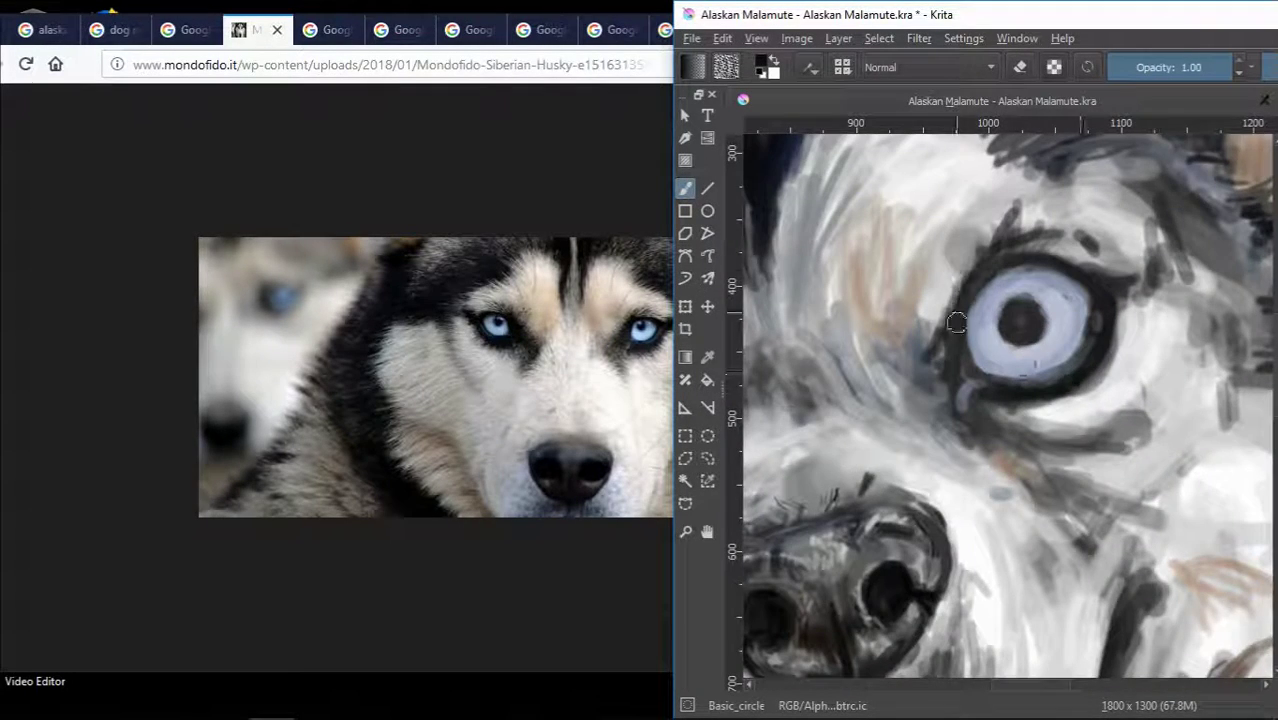
scroll(956, 322, "down", 2)
left_click(956, 279, "ctrl")
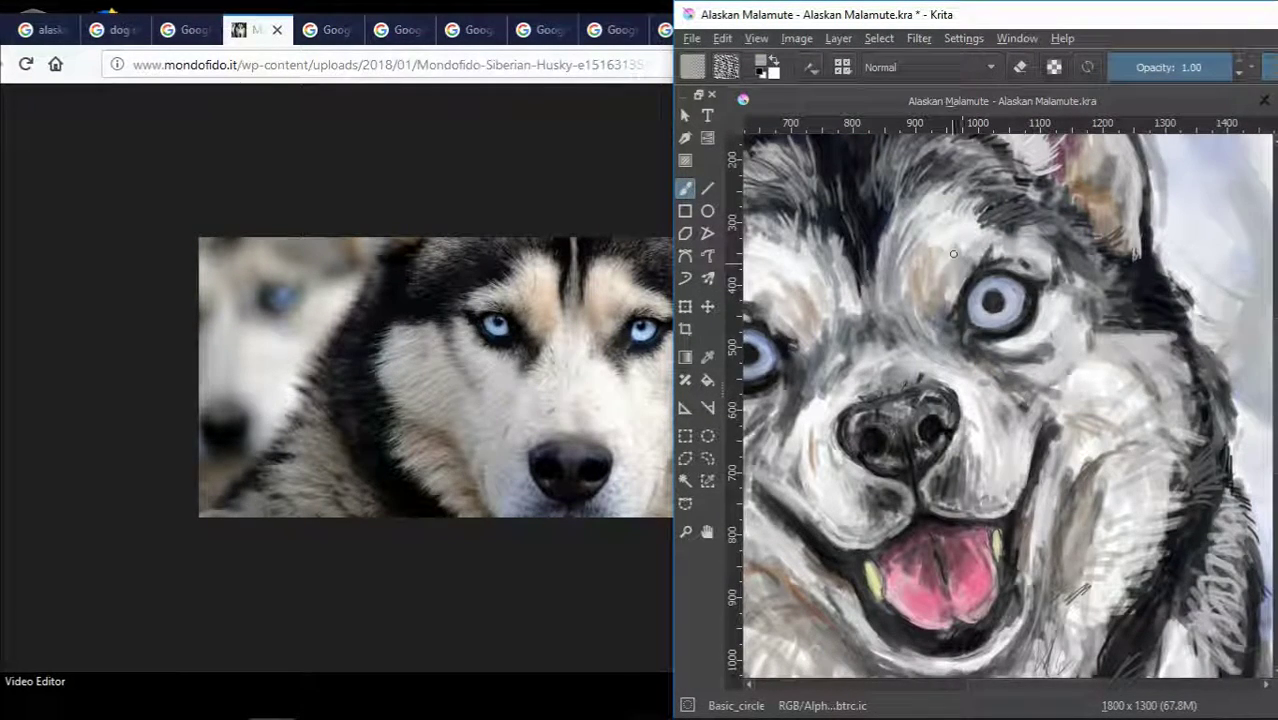
left_click_drag(953, 254, 905, 244)
Sample dark and light colours near the mouth and restore the painting window to full width.
scroll(830, 330, "down", 1)
scroll(840, 355, "down", 1)
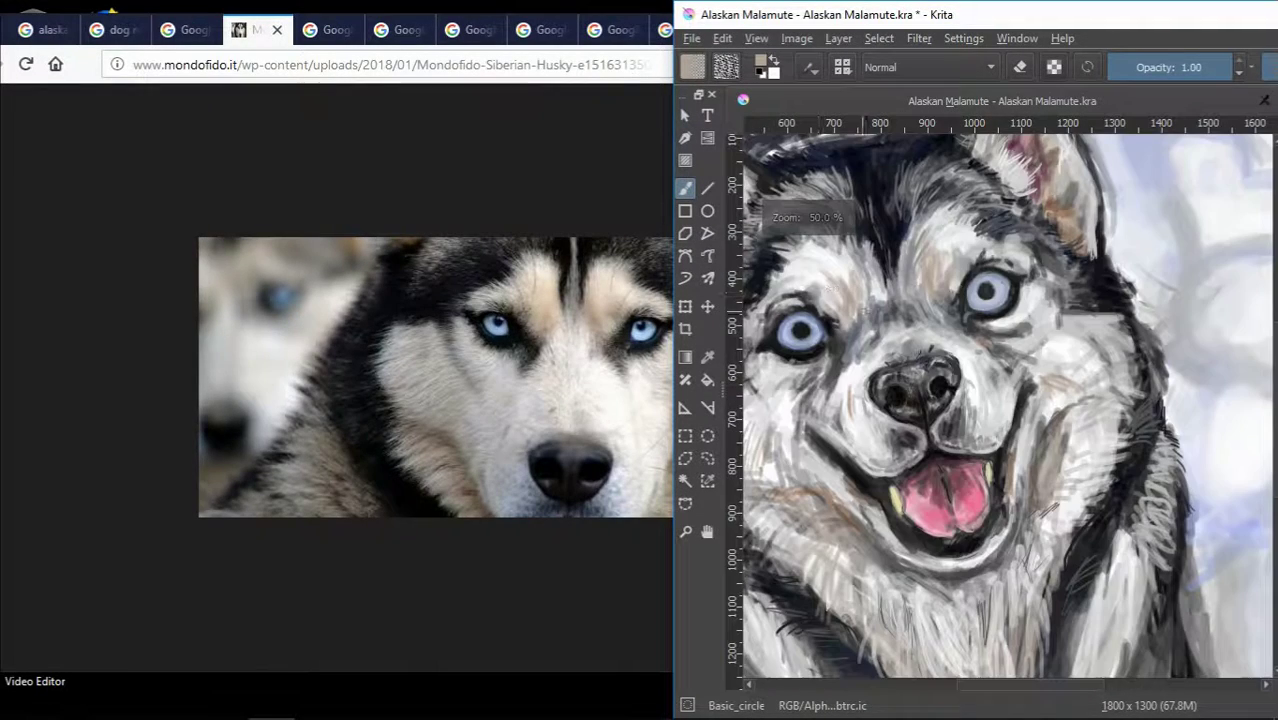
left_click(940, 535, "ctrl")
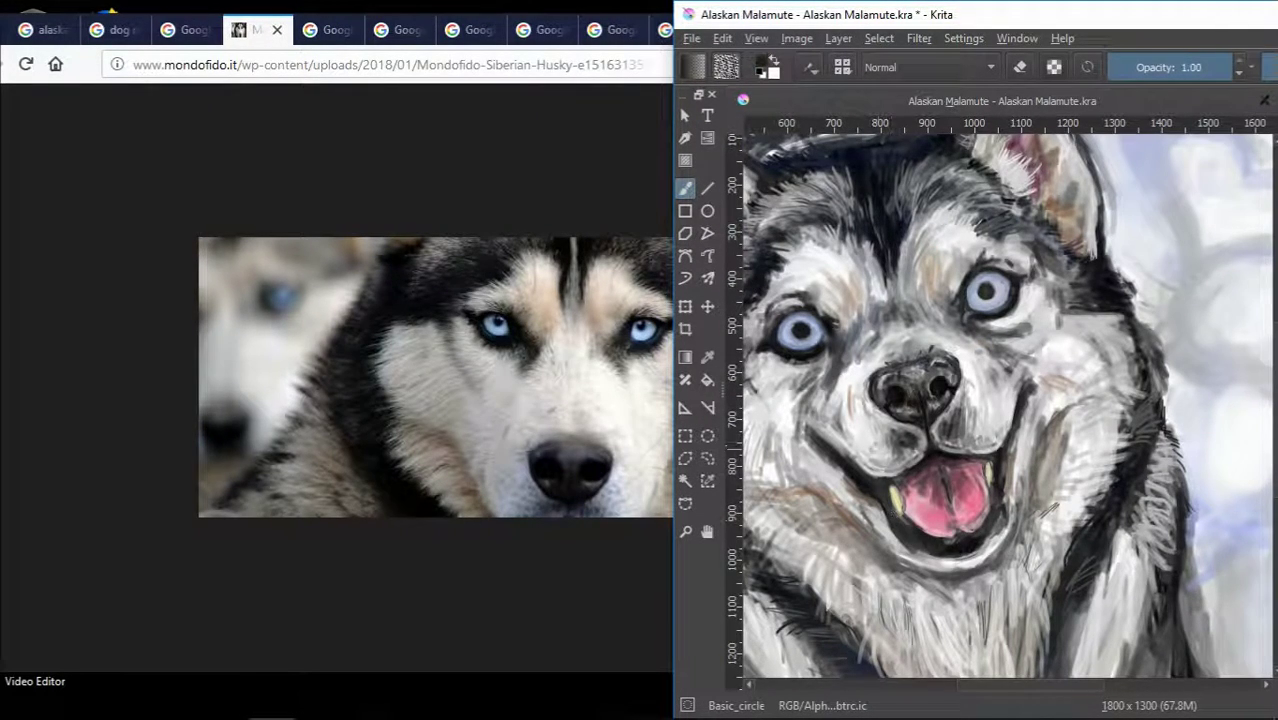
left_click(970, 512, "ctrl")
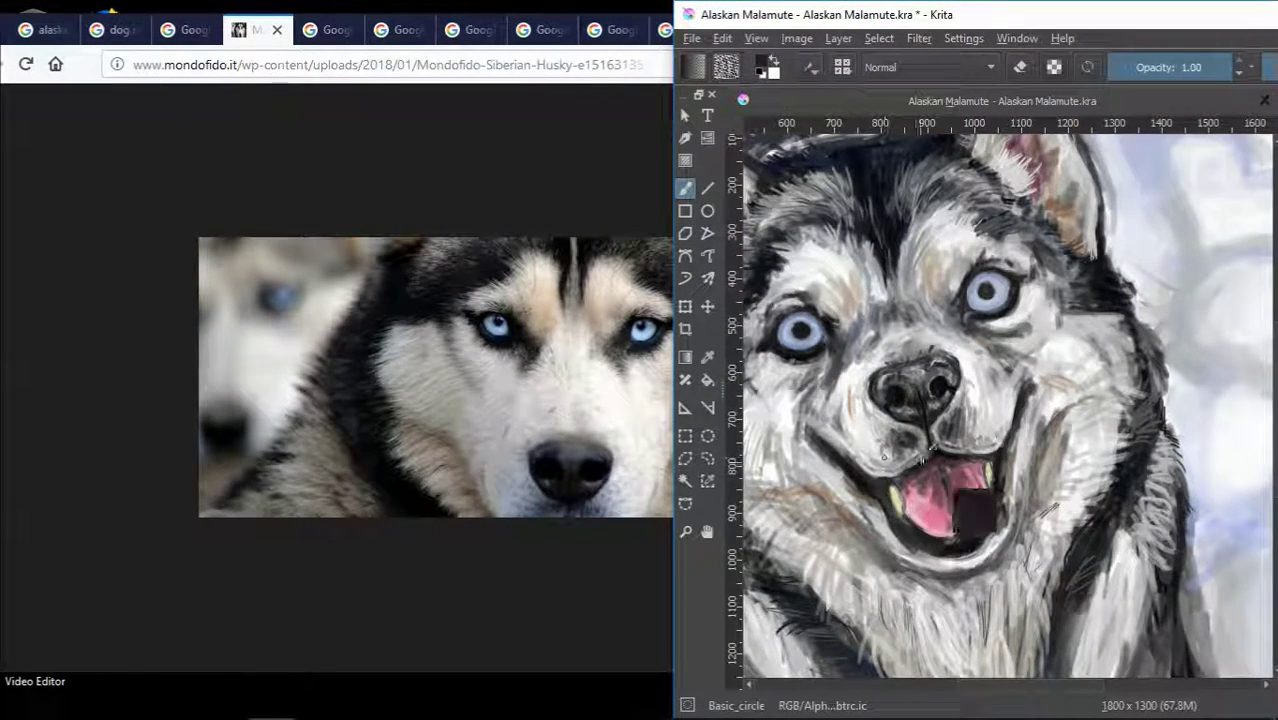
scroll(993, 413, "down", 4)
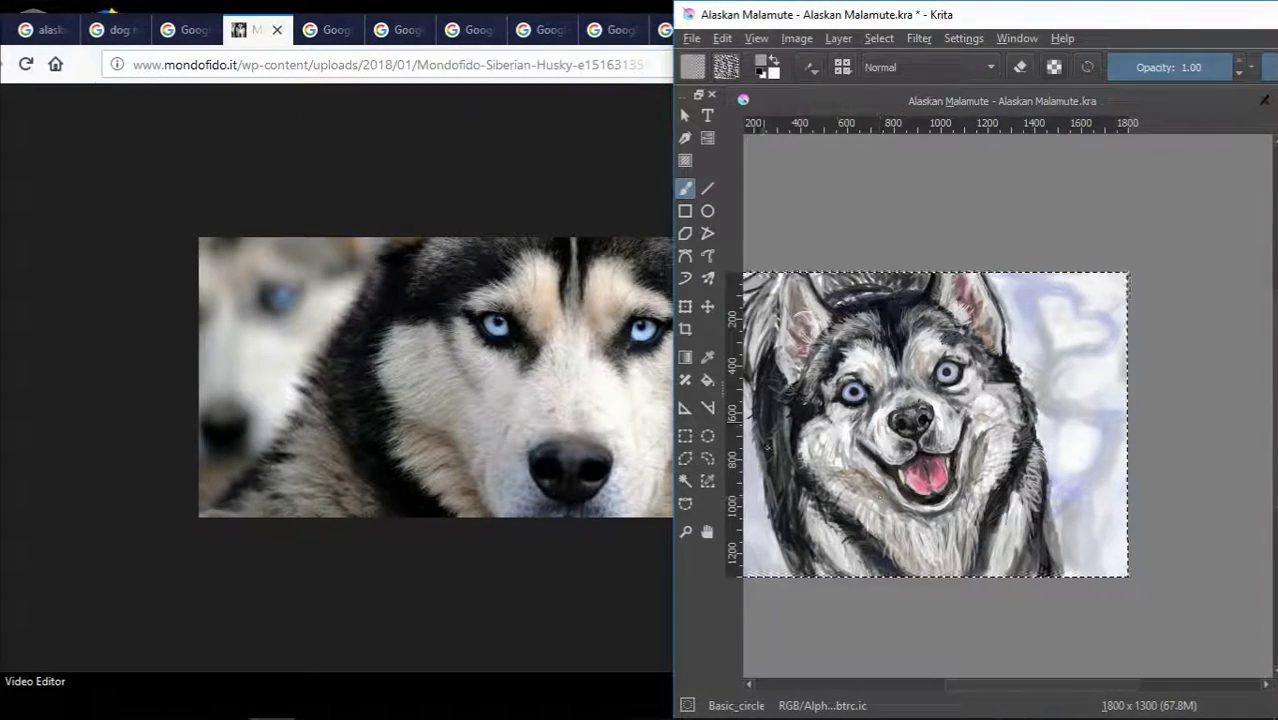
scroll(772, 426, "up", 3)
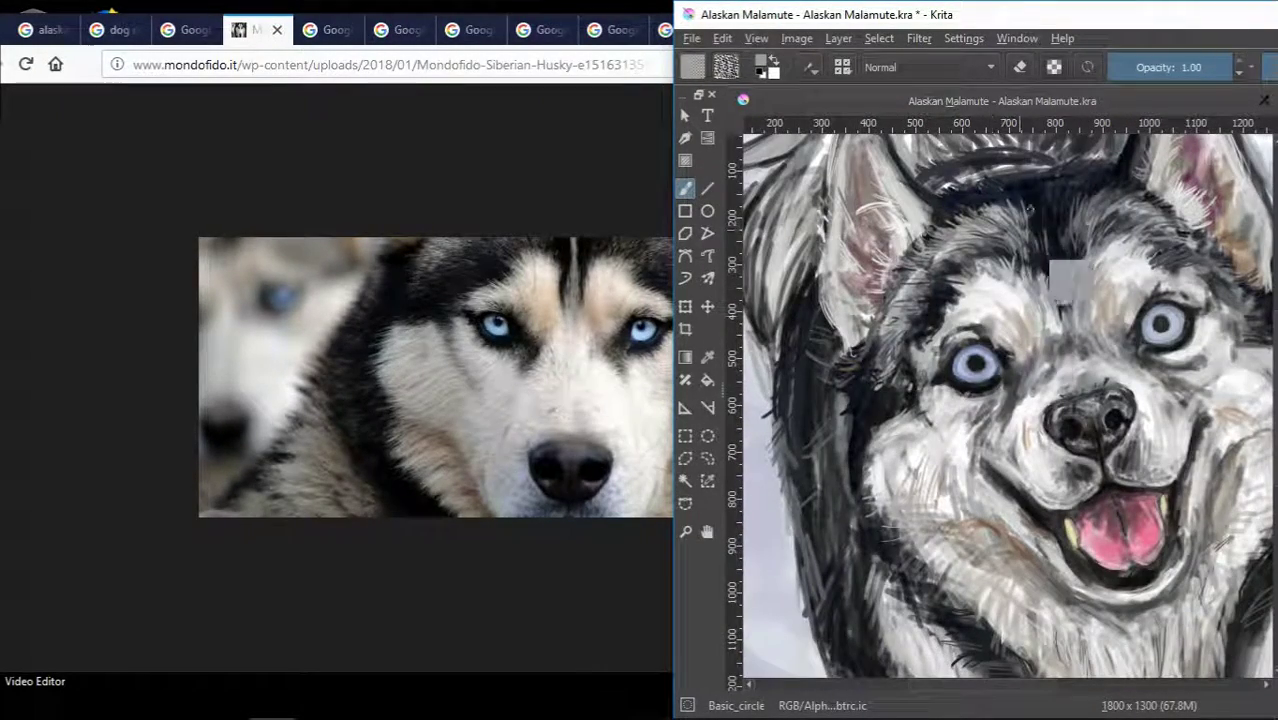
left_click_drag(1000, 12, 913, 12)
scroll(941, 190, "down", 3)
scroll(925, 195, "up", 3)
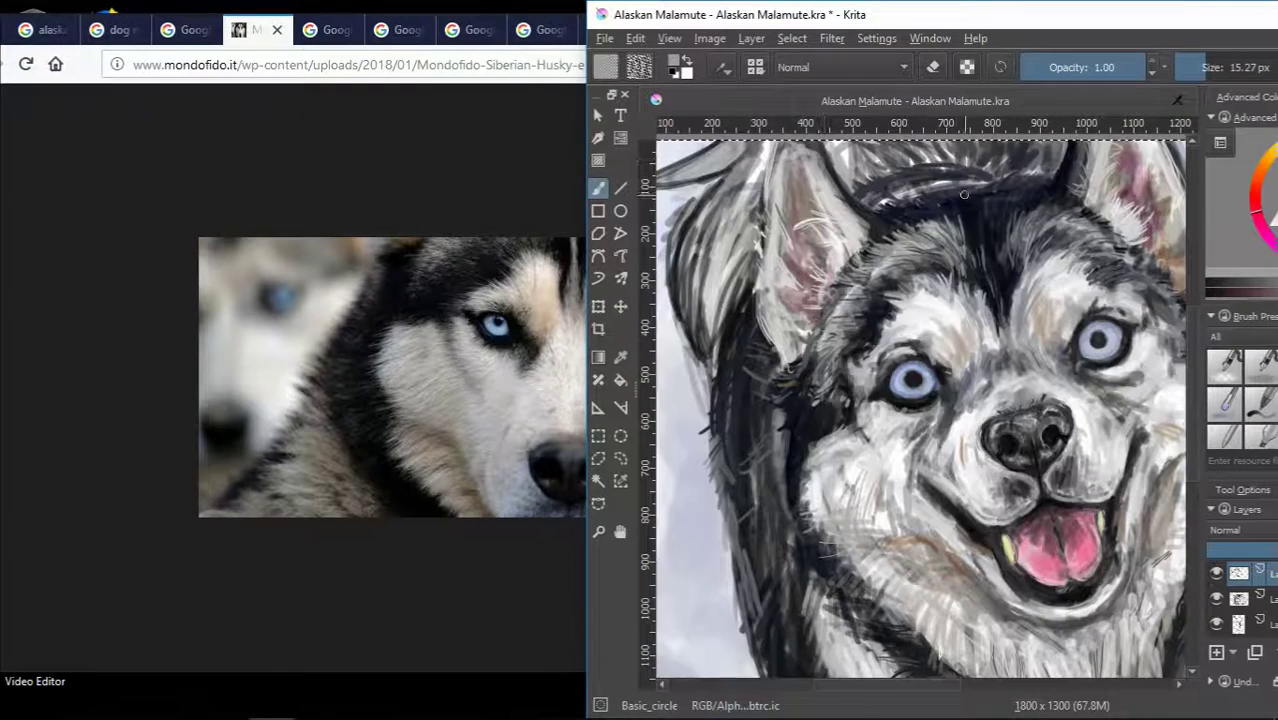
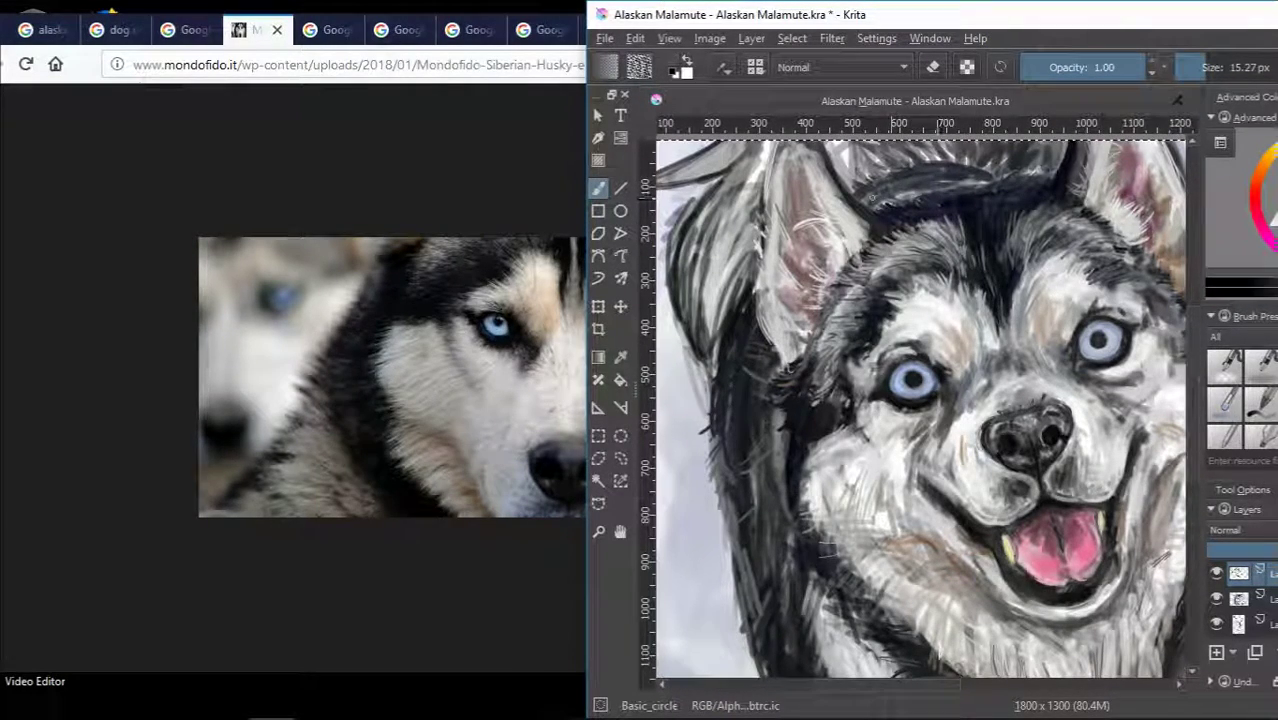
Paint white and light grey fur strokes along the husky's right neck.
left_click(1018, 330, "ctrl")
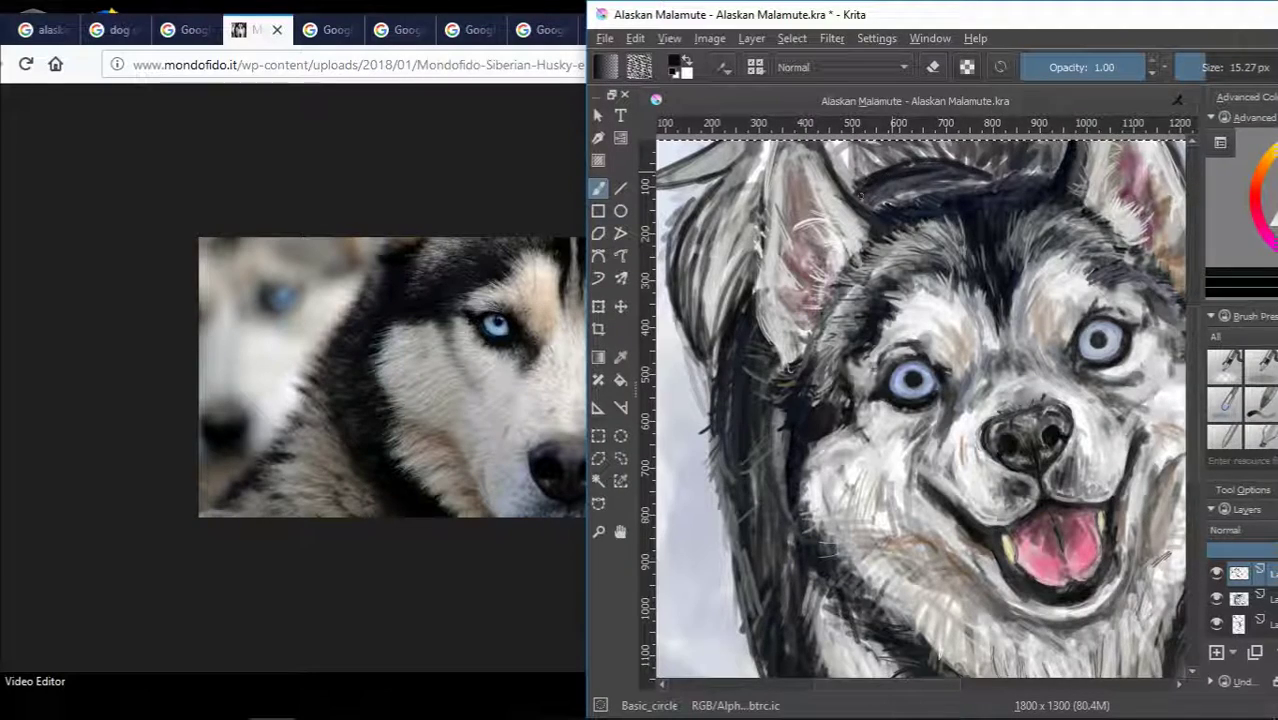
scroll(940, 182, "down", 2)
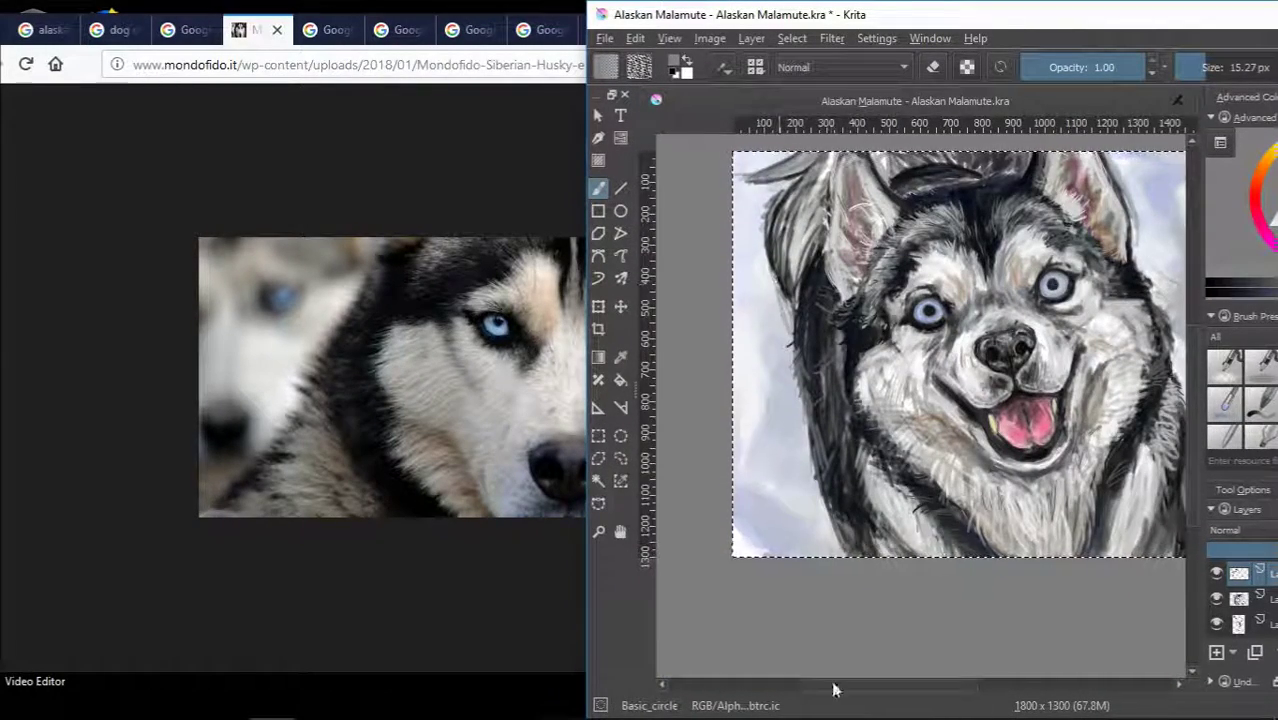
left_click_drag(836, 686, 930, 686)
scroll(880, 420, "up", 3)
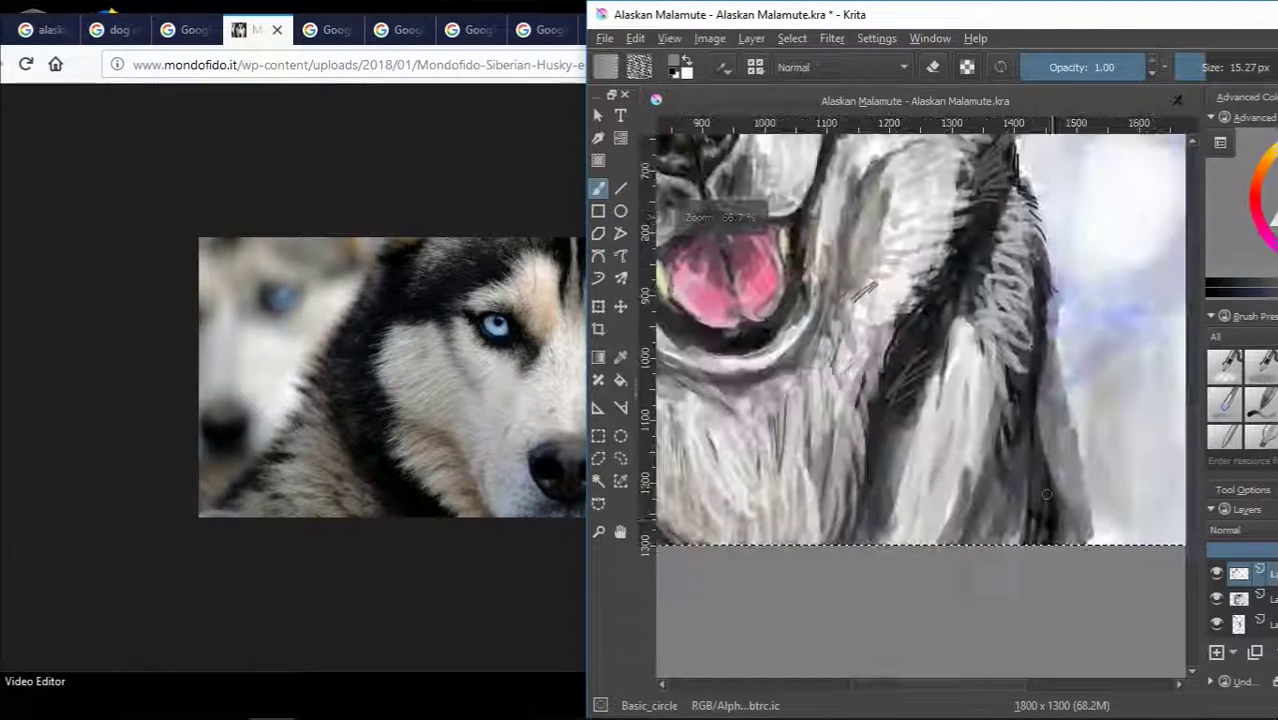
scroll(880, 420, "down", 3)
scroll(880, 300, "down", 2)
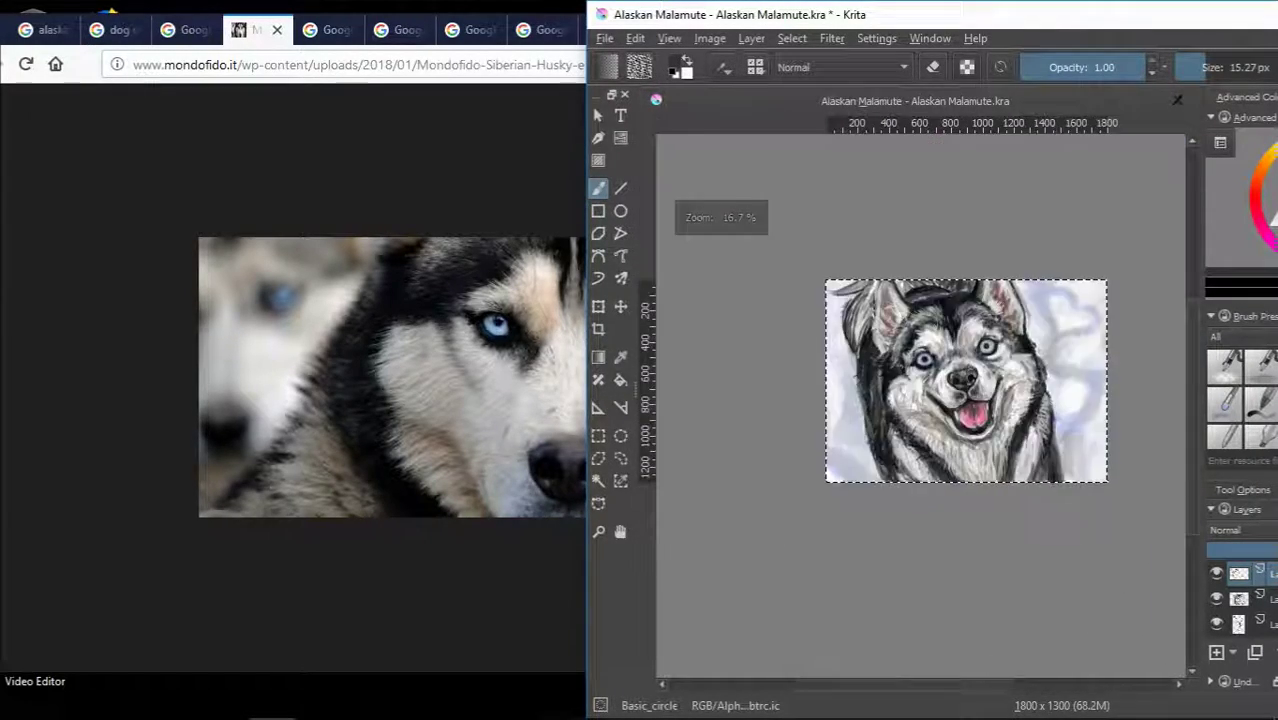
scroll(880, 300, "up", 4)
left_click_drag(1002, 290, 1024, 258)
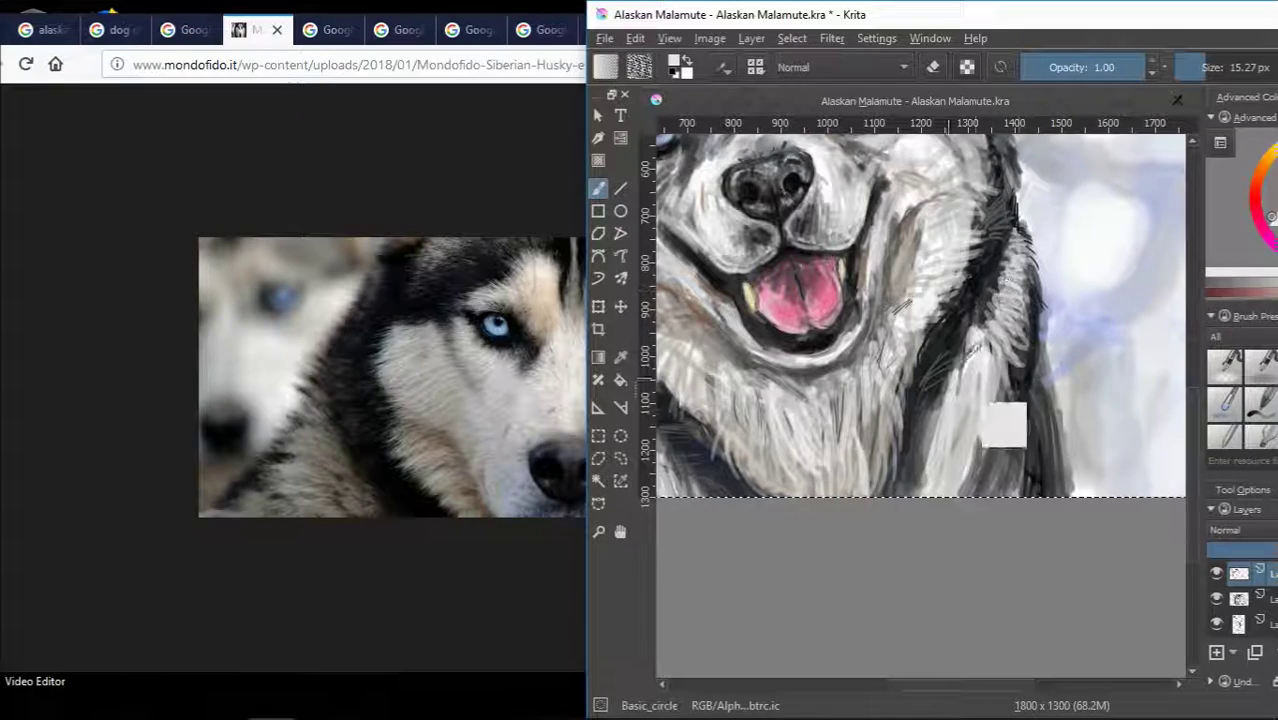
left_click(1027, 380, "ctrl")
left_click_drag(1000, 316, 1026, 256)
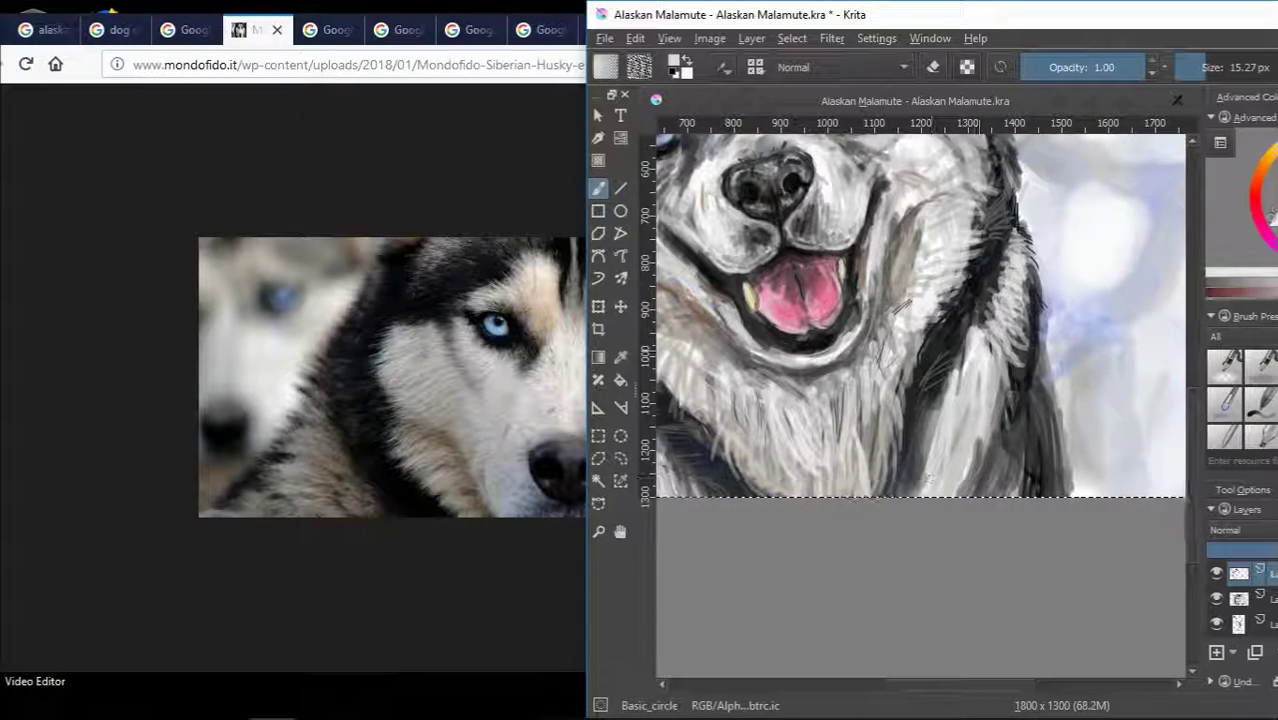
Paint dark fur strokes along the bottom of the husky's chest.
scroll(900, 300, "down", 2)
scroll(900, 300, "down", 2)
scroll(900, 300, "up", 1)
scroll(900, 300, "up", 3)
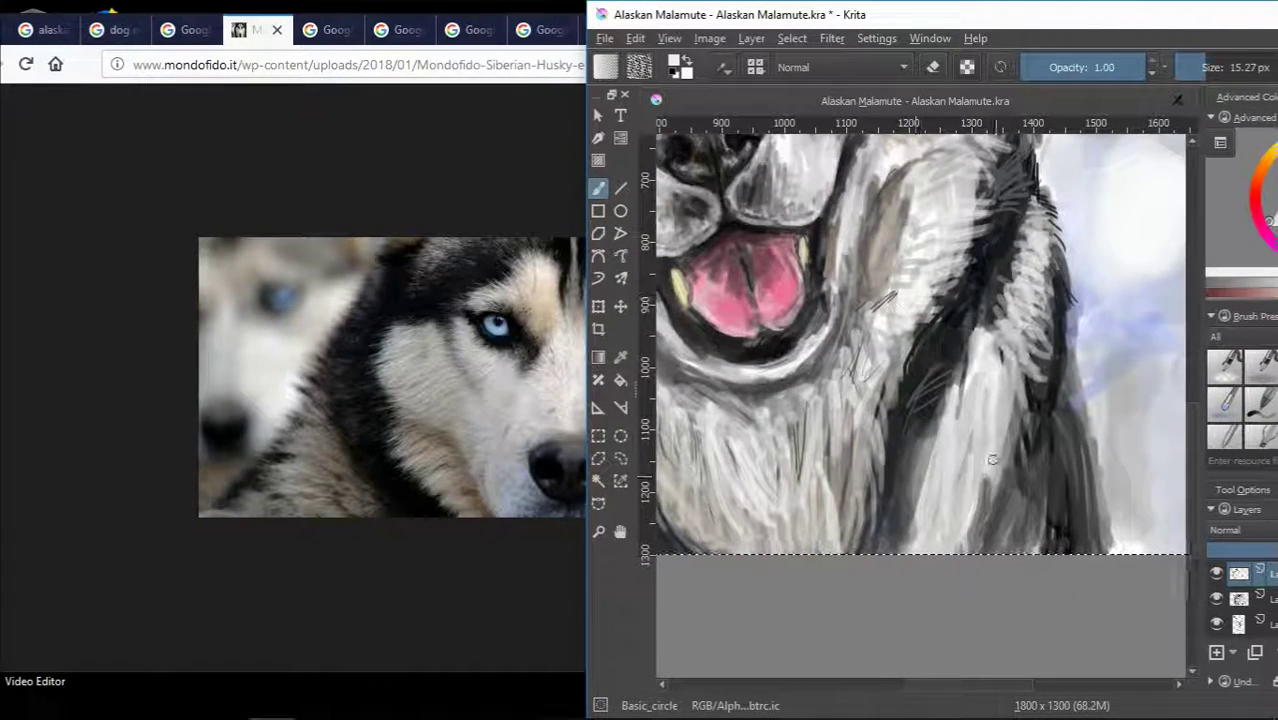
scroll(900, 300, "down", 3)
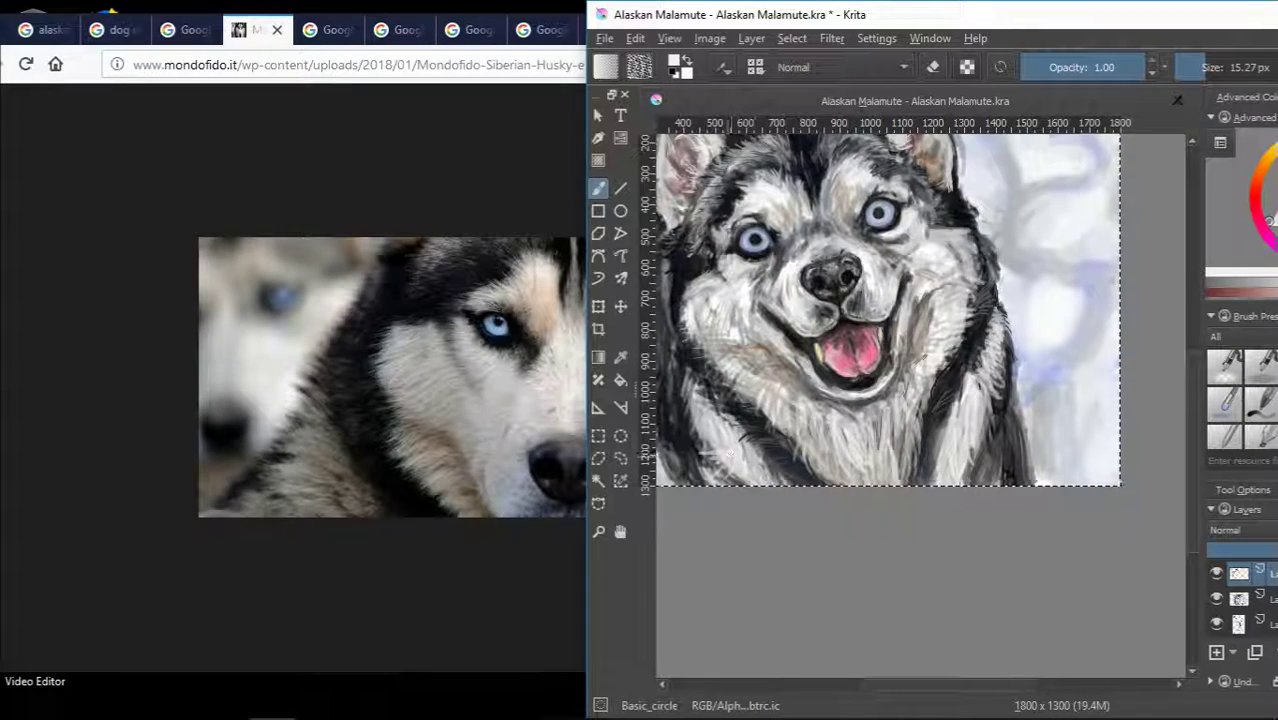
left_click_drag(770, 452, 890, 486)
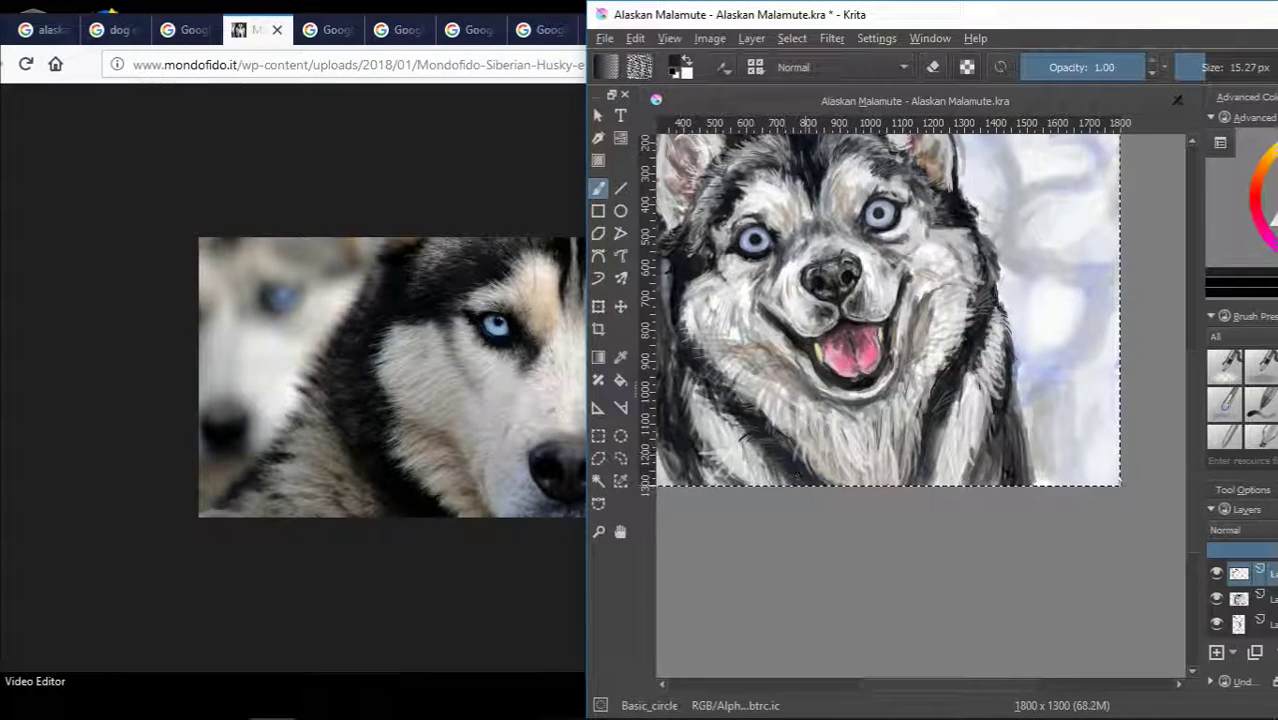
scroll(838, 272, "down", 1)
scroll(838, 272, "up", 2)
scroll(838, 272, "up", 3)
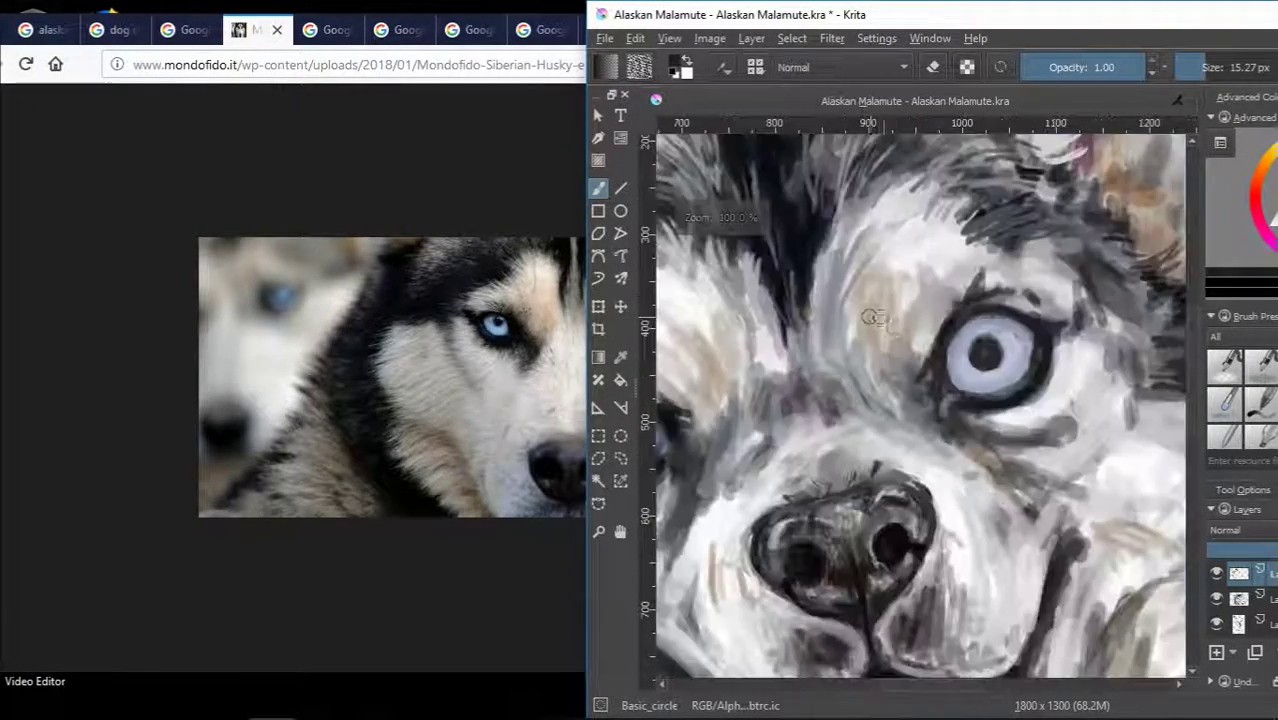
scroll(838, 272, "down", 3)
key("slash")
scroll(912, 352, "up", 3)
Brush sampled grey and light fur strokes above the right eye, then maximize the husky reference photo.
left_click(910, 358, "ctrl")
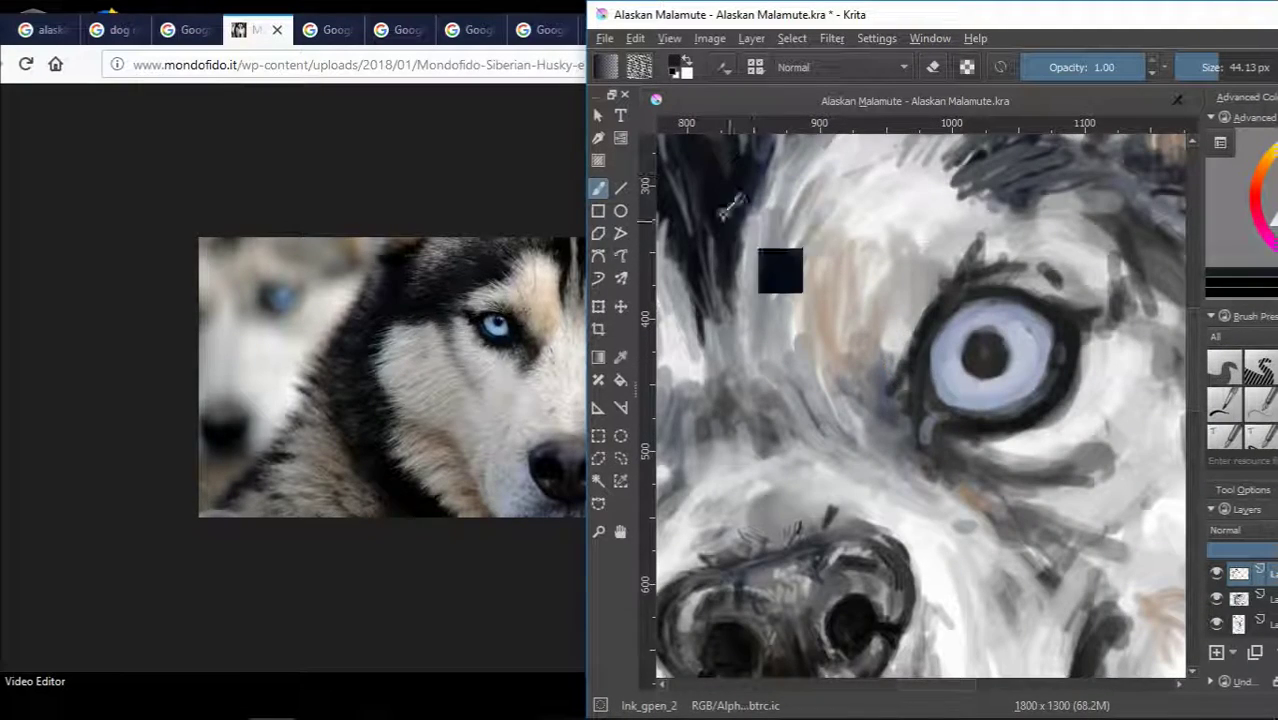
left_click_drag(760, 14, 729, 50)
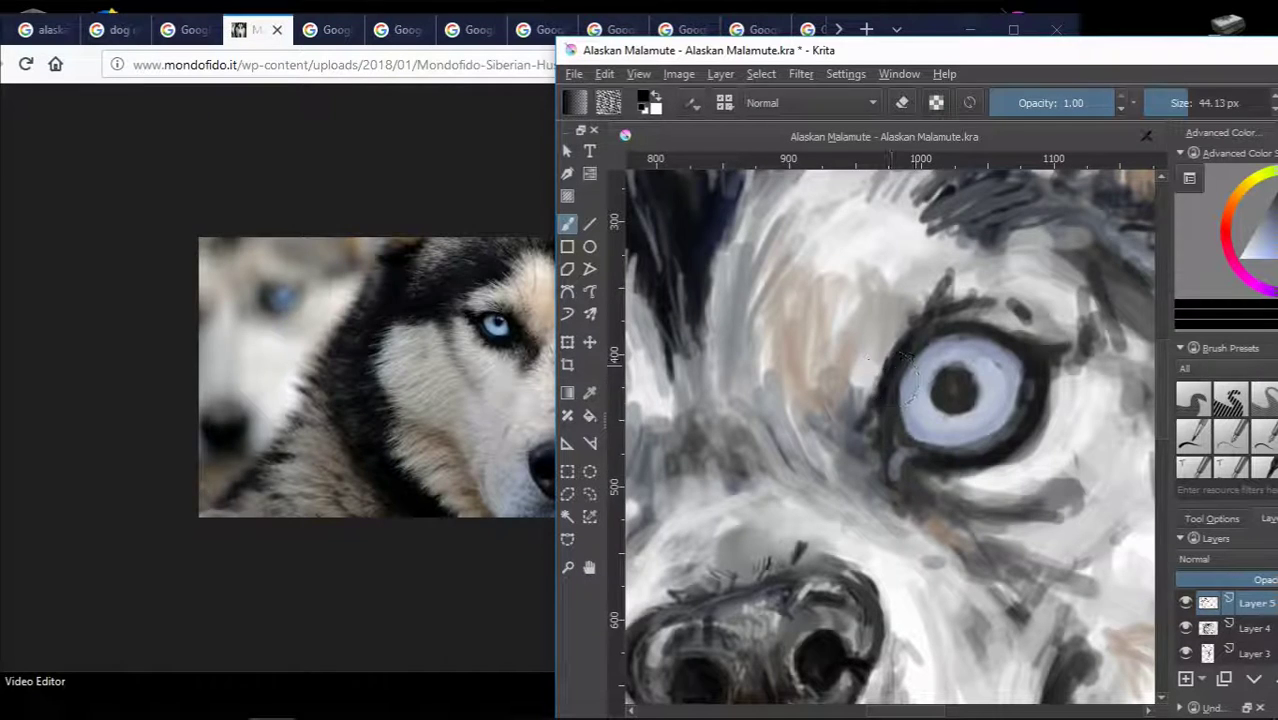
left_click(893, 413, "ctrl")
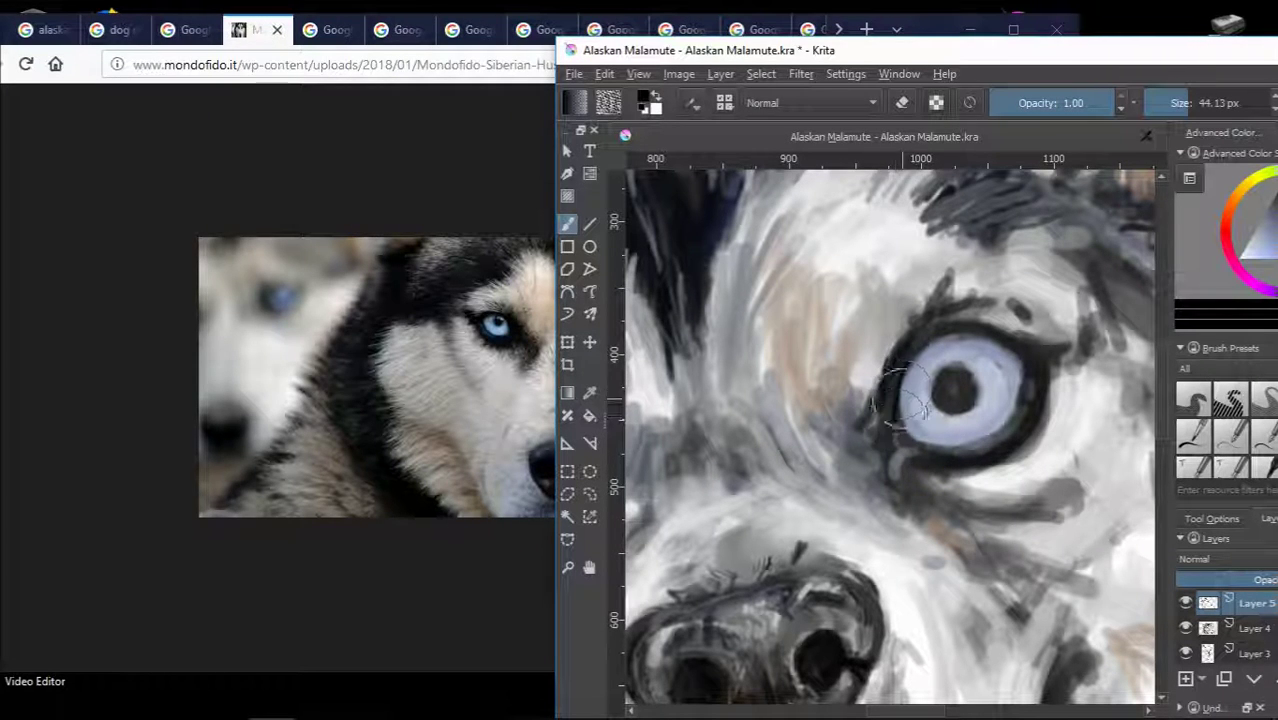
left_click_drag(948, 48, 942, 45)
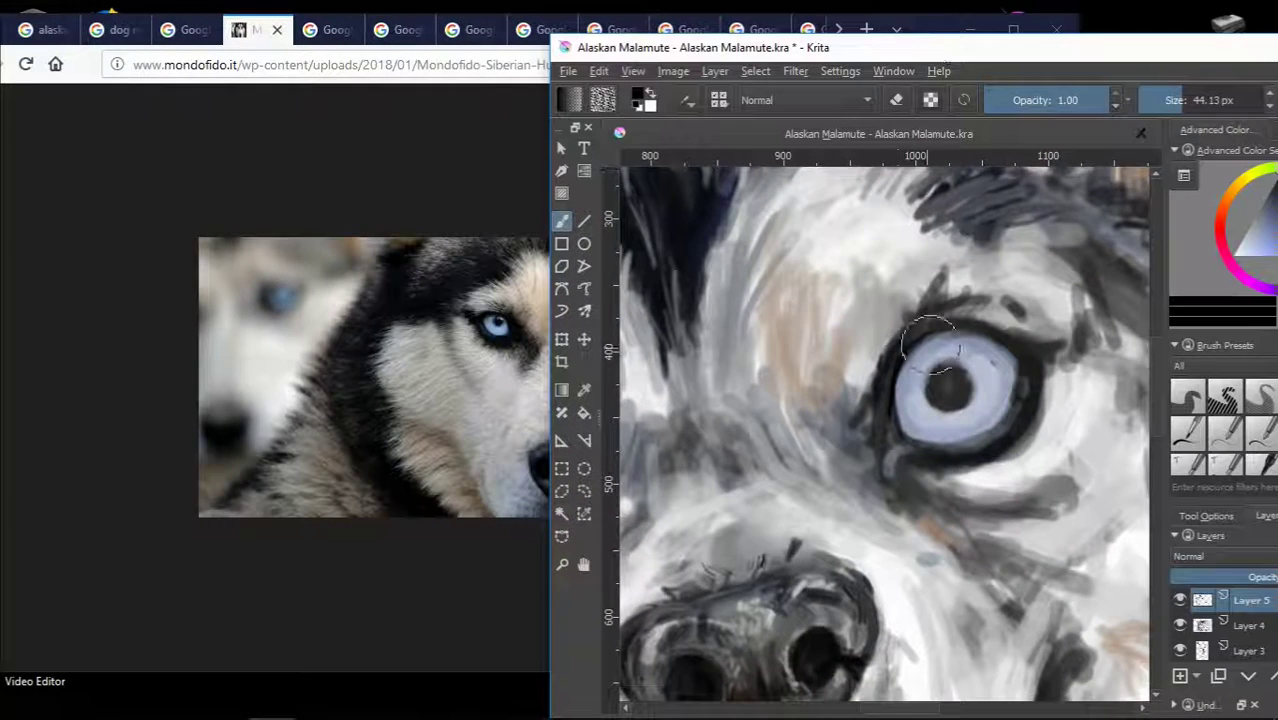
left_click(1000, 345, "ctrl")
mouse_move(970, 330)
left_mouse_down()
mouse_move(1030, 320)
mouse_move(960, 330)
left_mouse_up()
left_click(1040, 325, "ctrl")
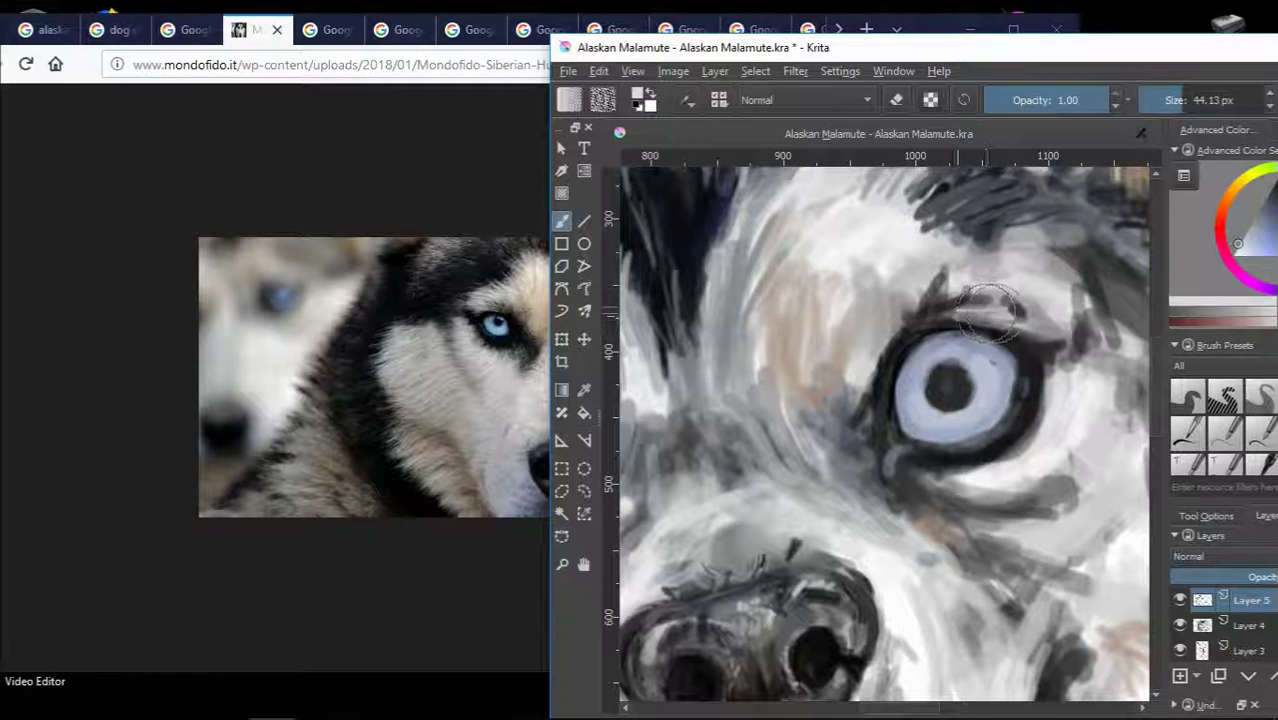
left_click_drag(1040, 285, 970, 320)
double_click(726, 12)
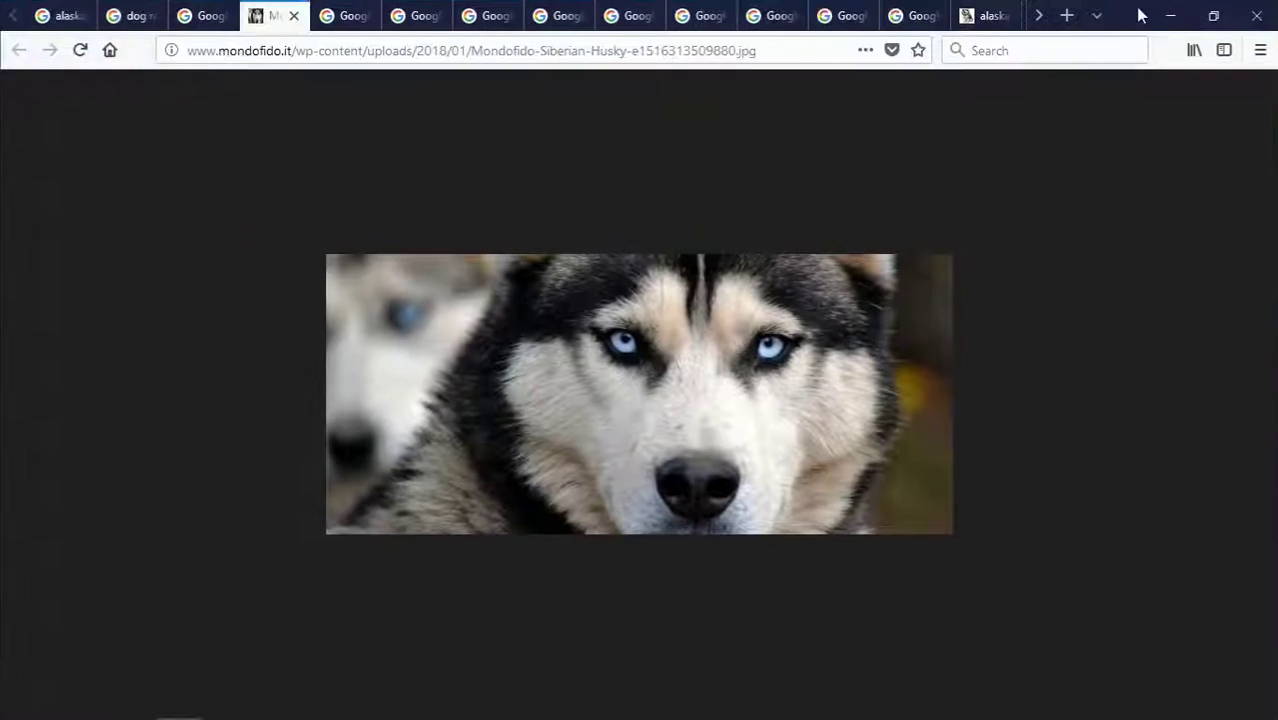
Shrink the reference browser back and paint light grey strokes around the eye's upper-left.
left_click_drag(726, 12, 760, 55)
left_click(1030, 330)
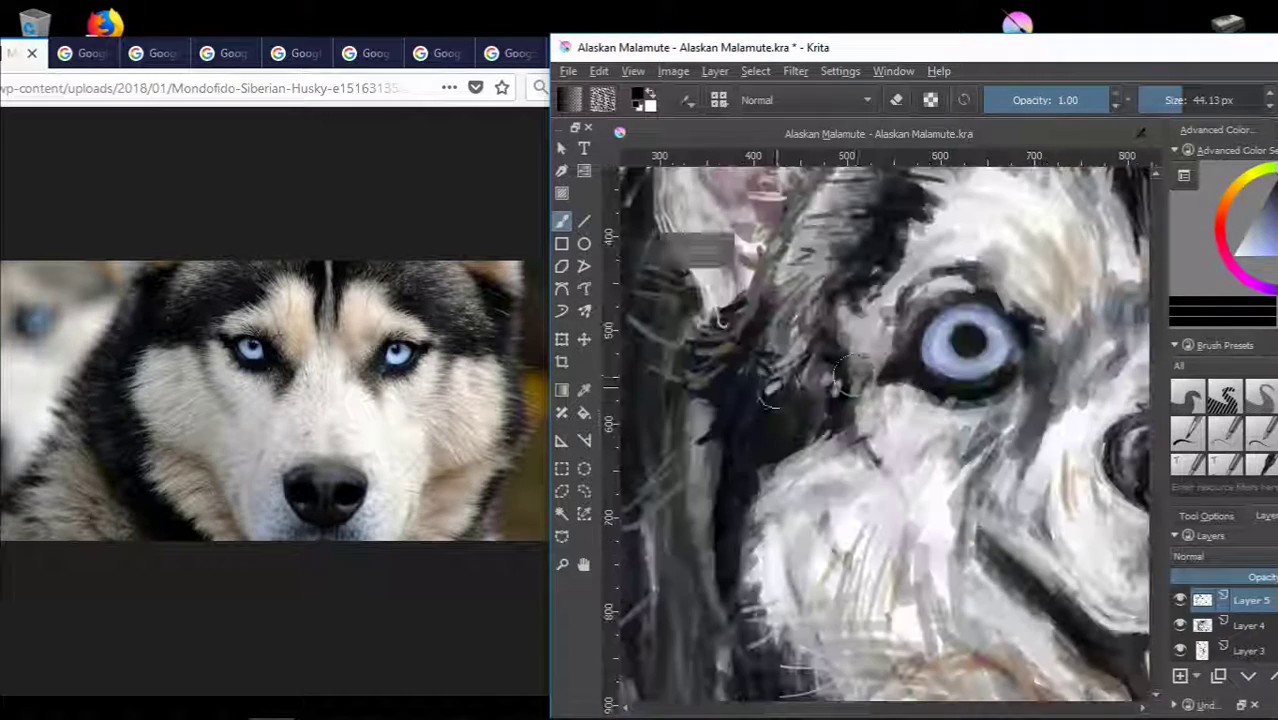
left_click(888, 370, "ctrl")
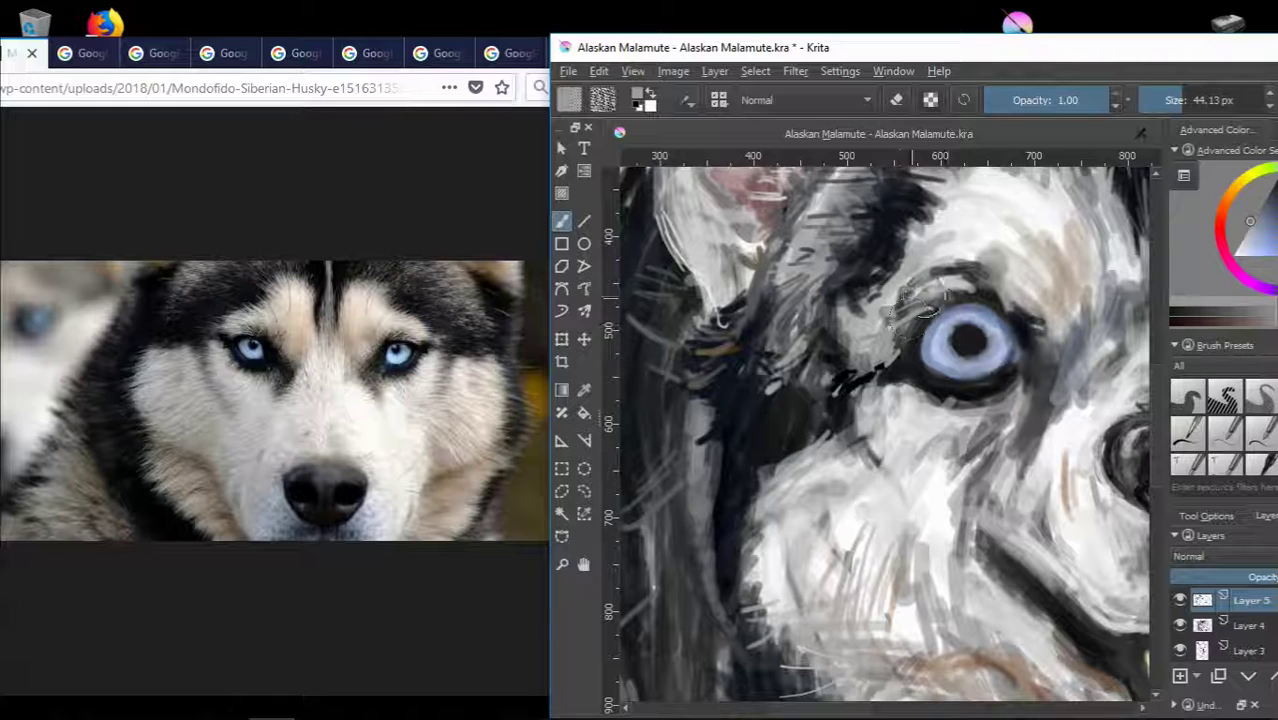
left_click(916, 306, "ctrl")
mouse_move(905, 290)
left_mouse_down()
mouse_move(940, 300)
mouse_move(903, 354)
left_mouse_up()
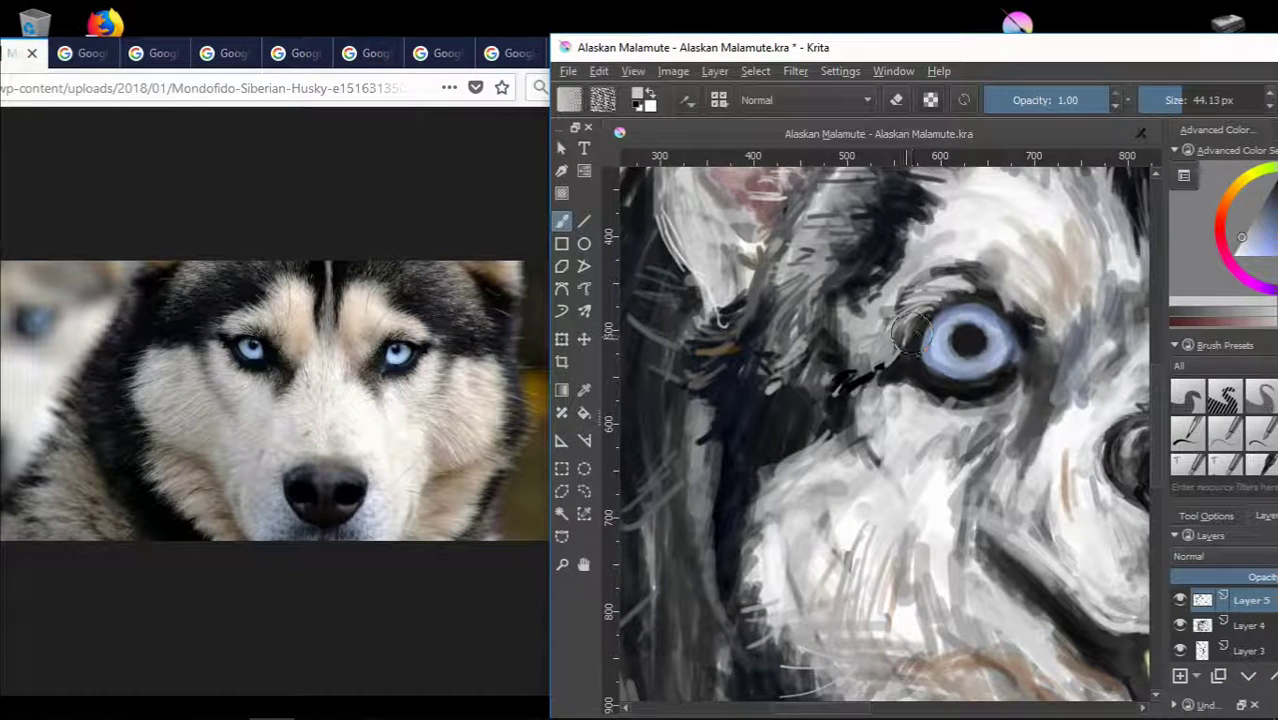
Add small dark strokes around the other eye and lighter strokes over its lower eyelid.
scroll(948, 397, "up", 2)
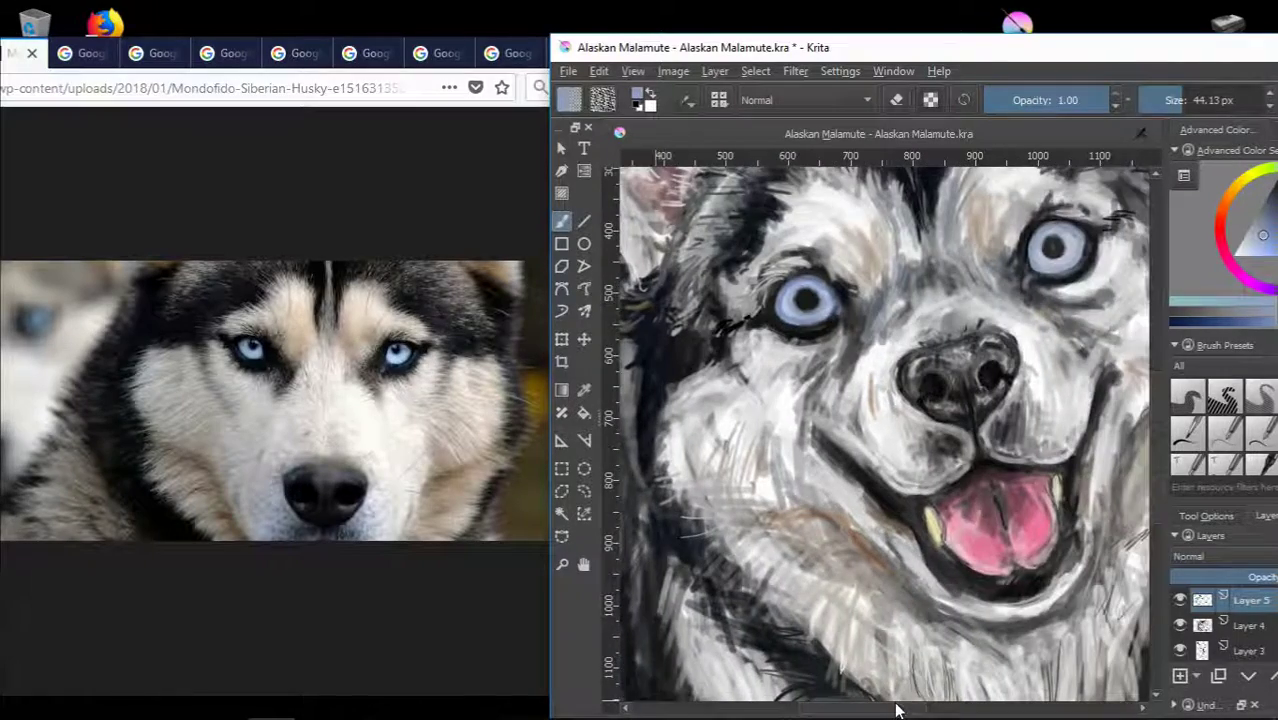
scroll(868, 283, "down", 5)
scroll(1018, 370, "up", 3)
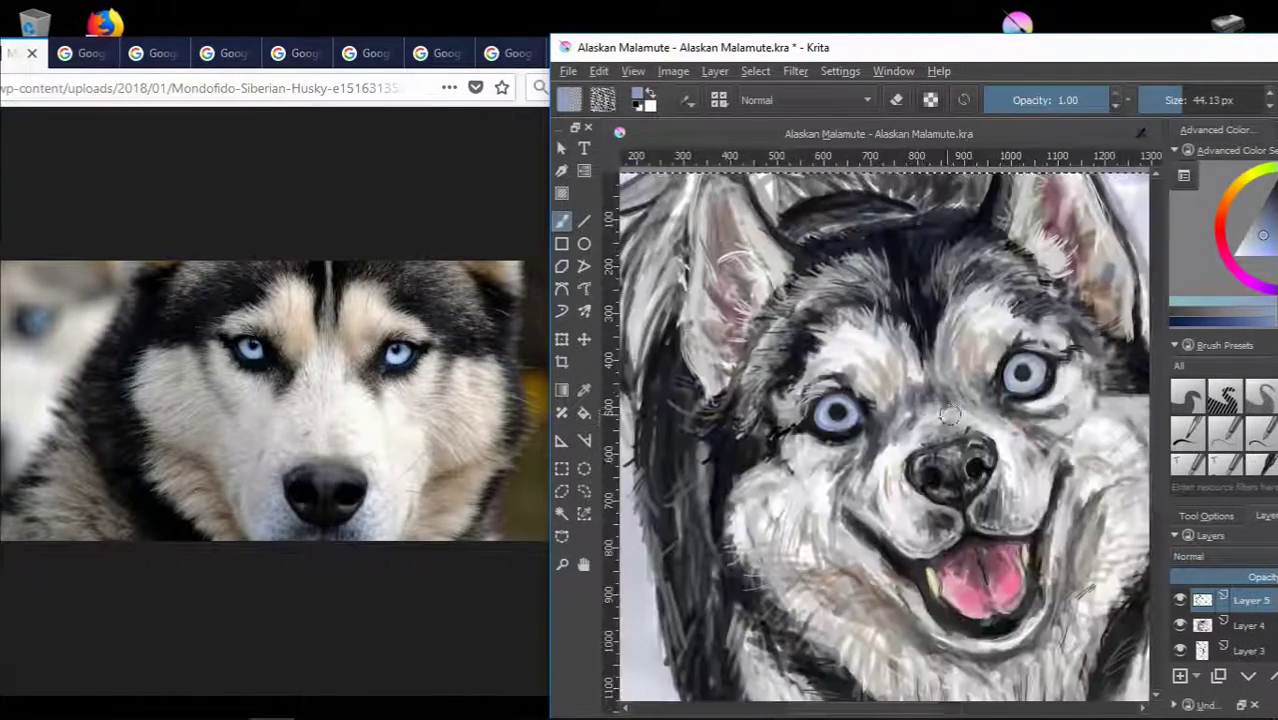
scroll(1018, 370, "up", 2)
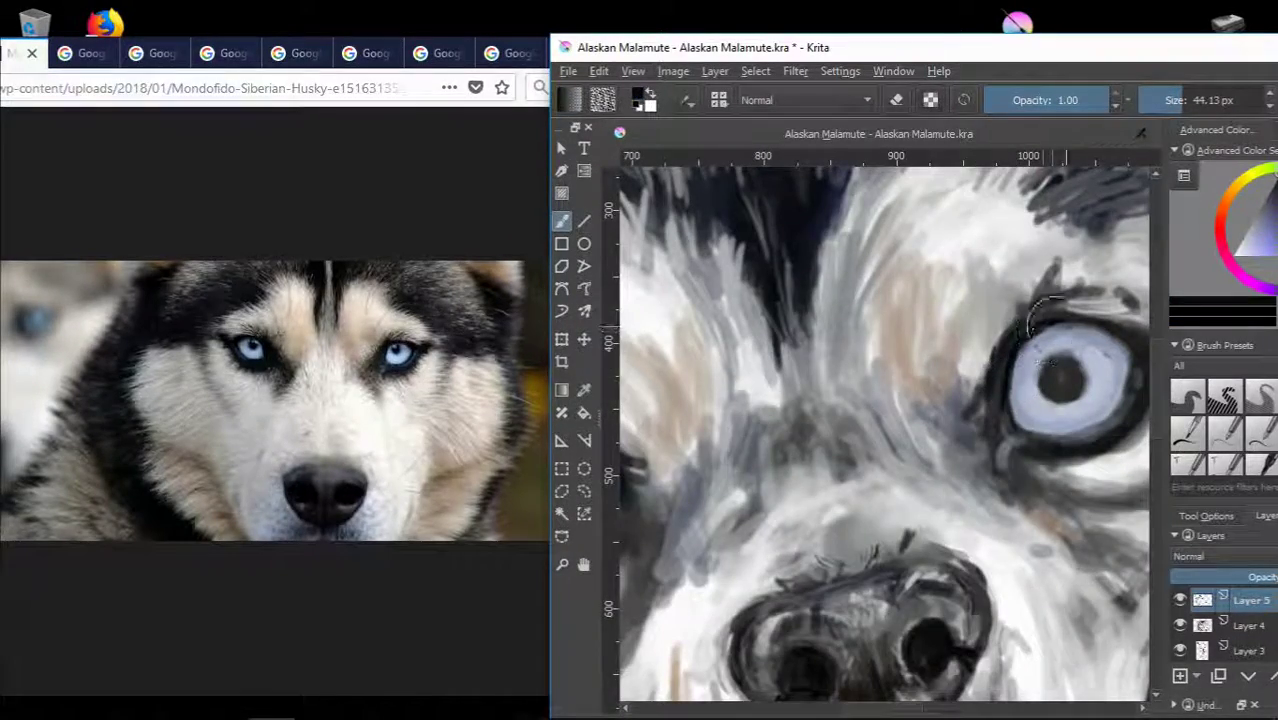
scroll(1045, 305, "down", 5)
scroll(780, 410, "up", 5)
mouse_move(800, 360)
left_mouse_down()
mouse_move(870, 400)
mouse_move(856, 408)
left_mouse_up()
scroll(855, 410, "up", 5)
scroll(755, 485, "down", 3)
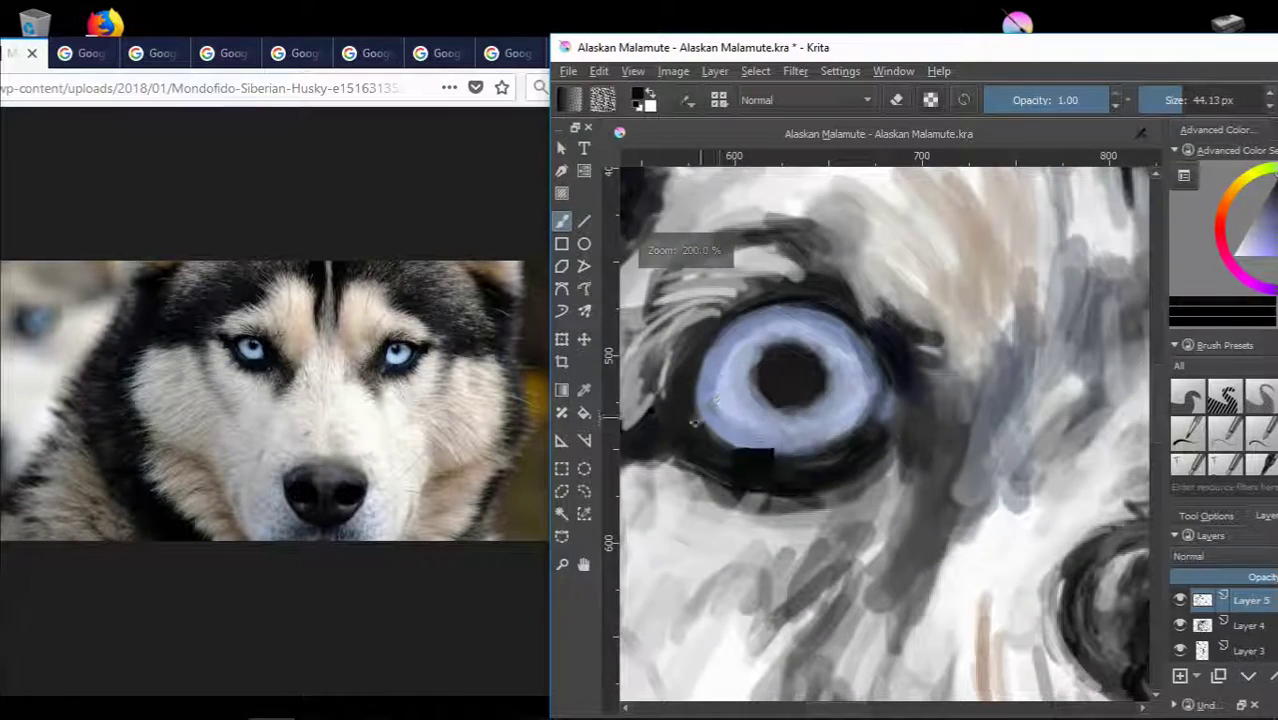
mouse_move(736, 450)
left_mouse_down()
mouse_move(756, 451)
mouse_move(716, 446)
mouse_move(740, 470)
mouse_move(820, 458)
left_mouse_up()
Sample light and pale blue-grey tones from the iris.
left_click(685, 428, "ctrl")
scroll(850, 600, "down", 4)
scroll(908, 700, "up", 2)
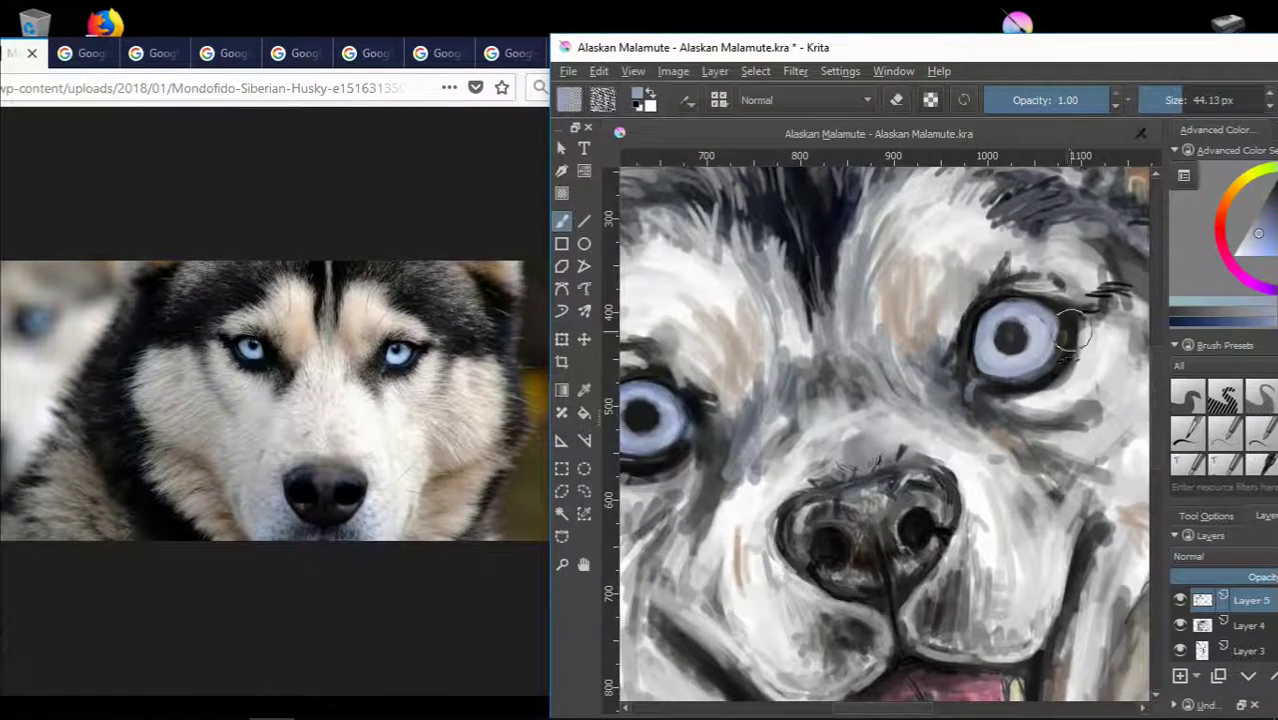
scroll(1070, 330, "up", 4)
scroll(1070, 380, "down", 3)
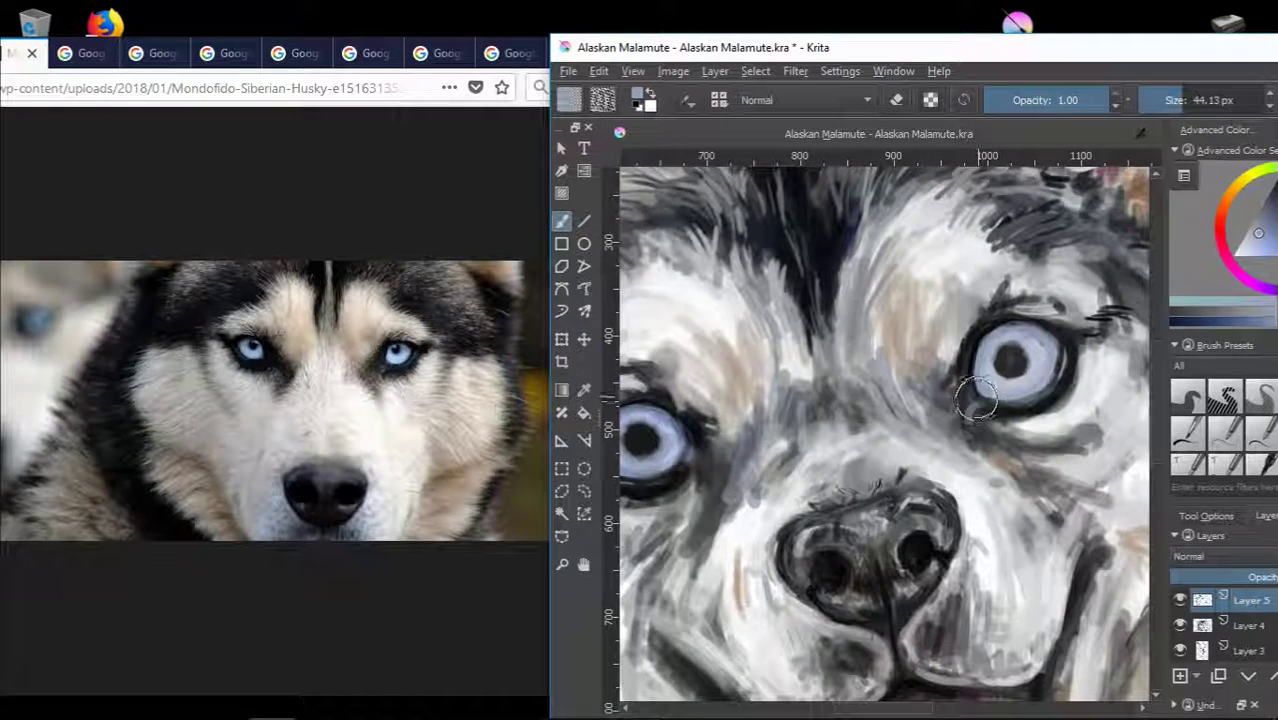
scroll(991, 347, "up", 3)
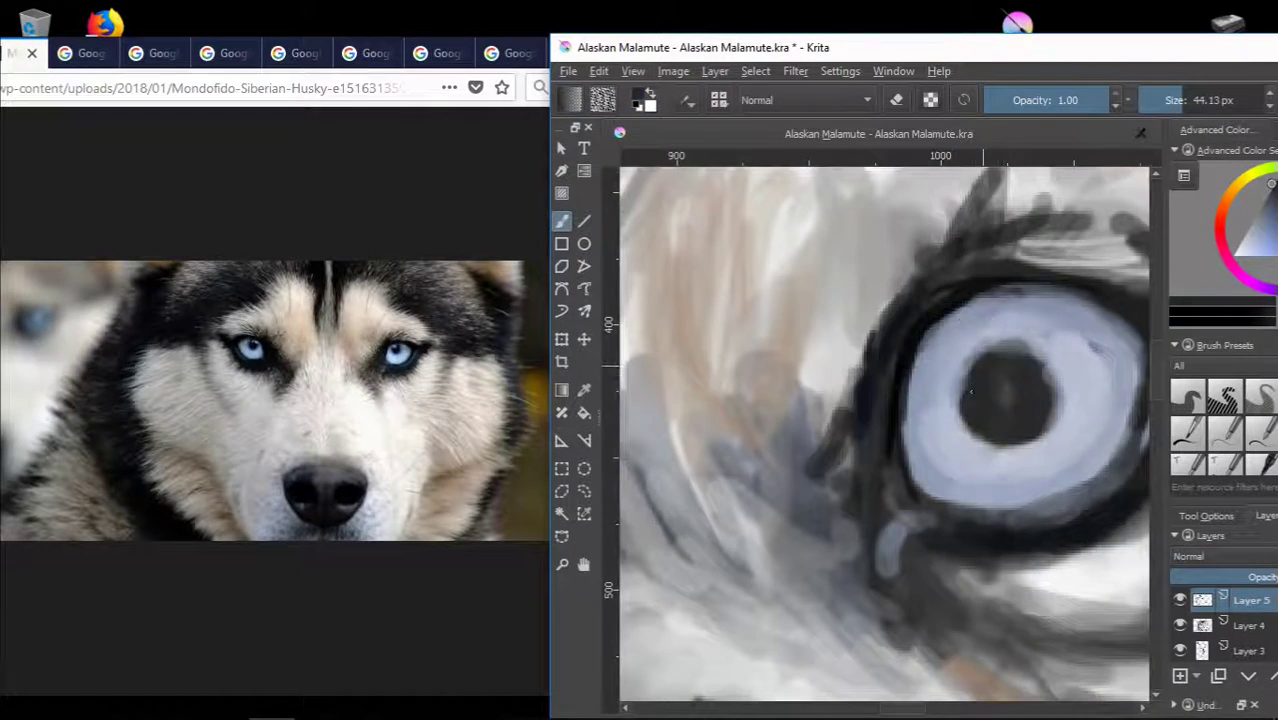
left_click(1055, 395, "ctrl")
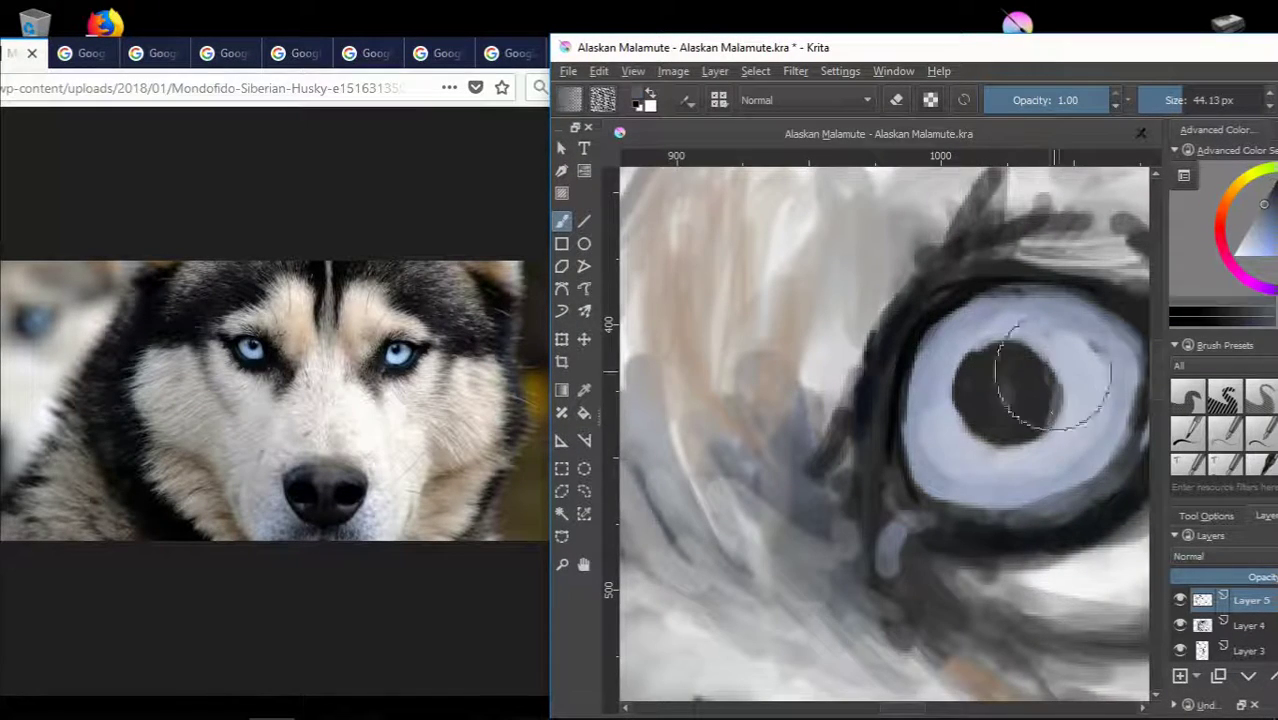
scroll(984, 430, "down", 3)
scroll(993, 505, "up", 2)
left_click(967, 398, "ctrl")
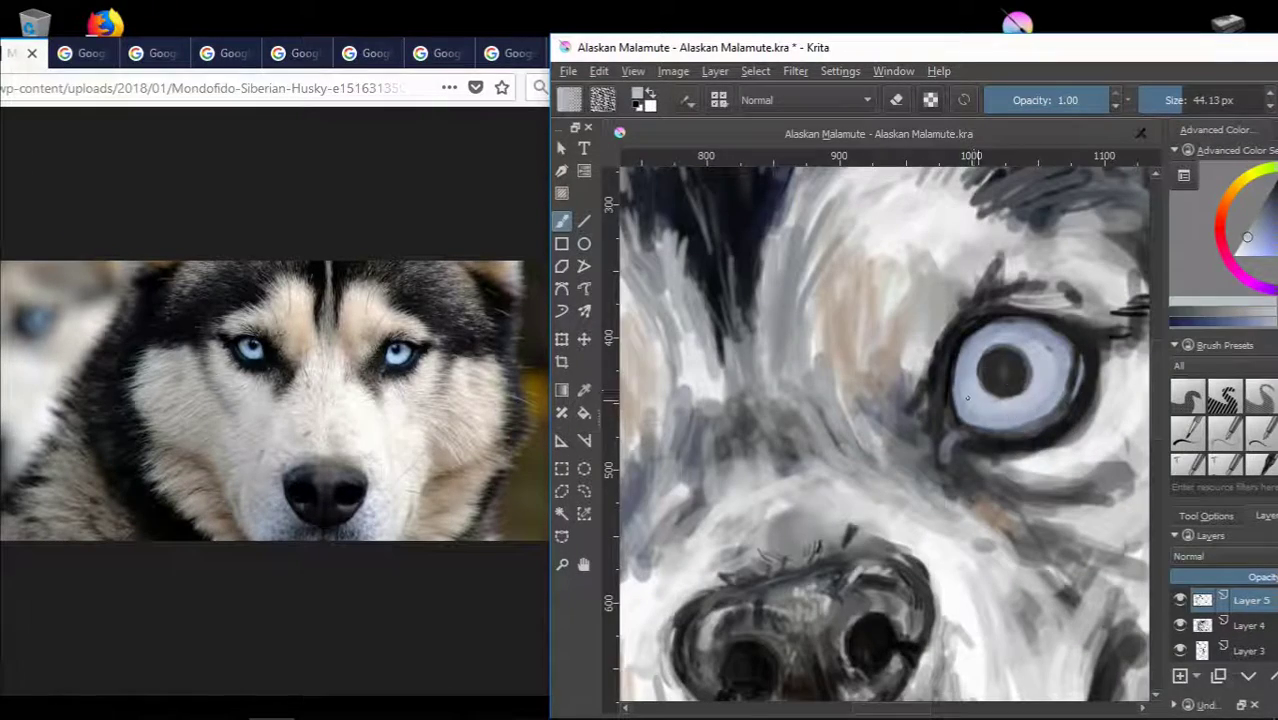
scroll(1058, 325, "up", 2)
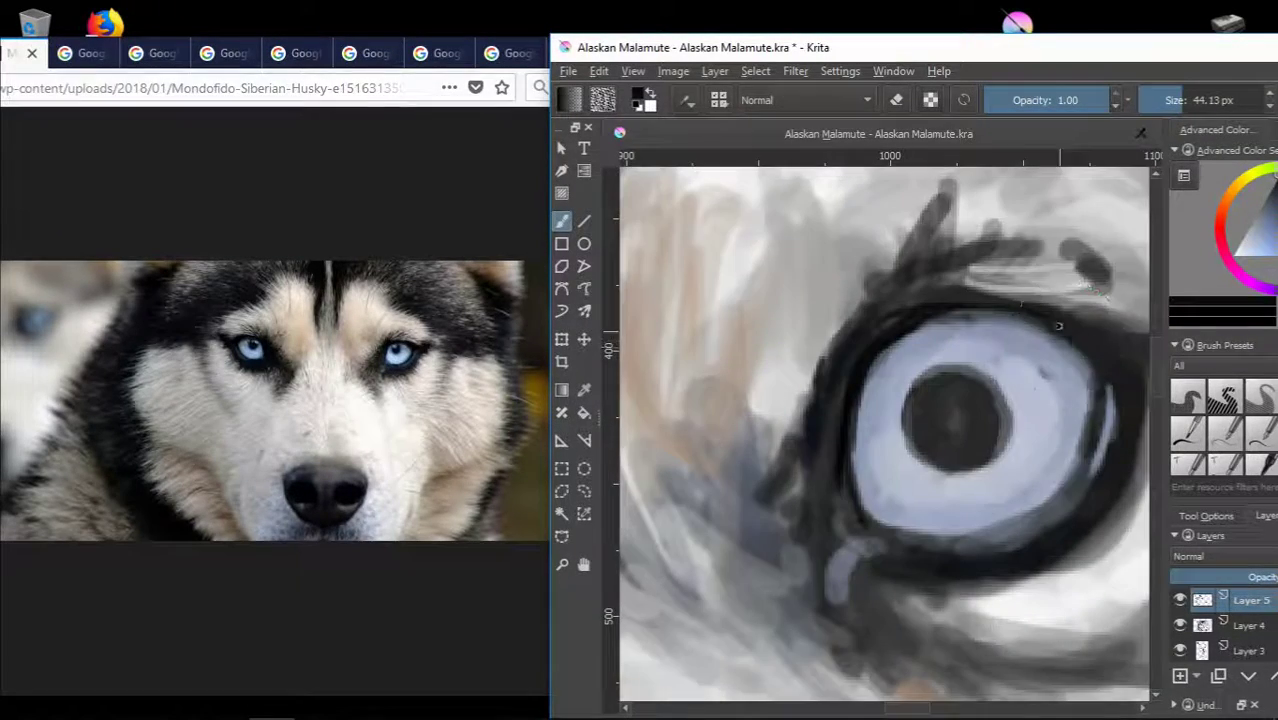
scroll(1070, 310, "down", 2)
scroll(1000, 340, "down", 2)
scroll(827, 385, "up", 2)
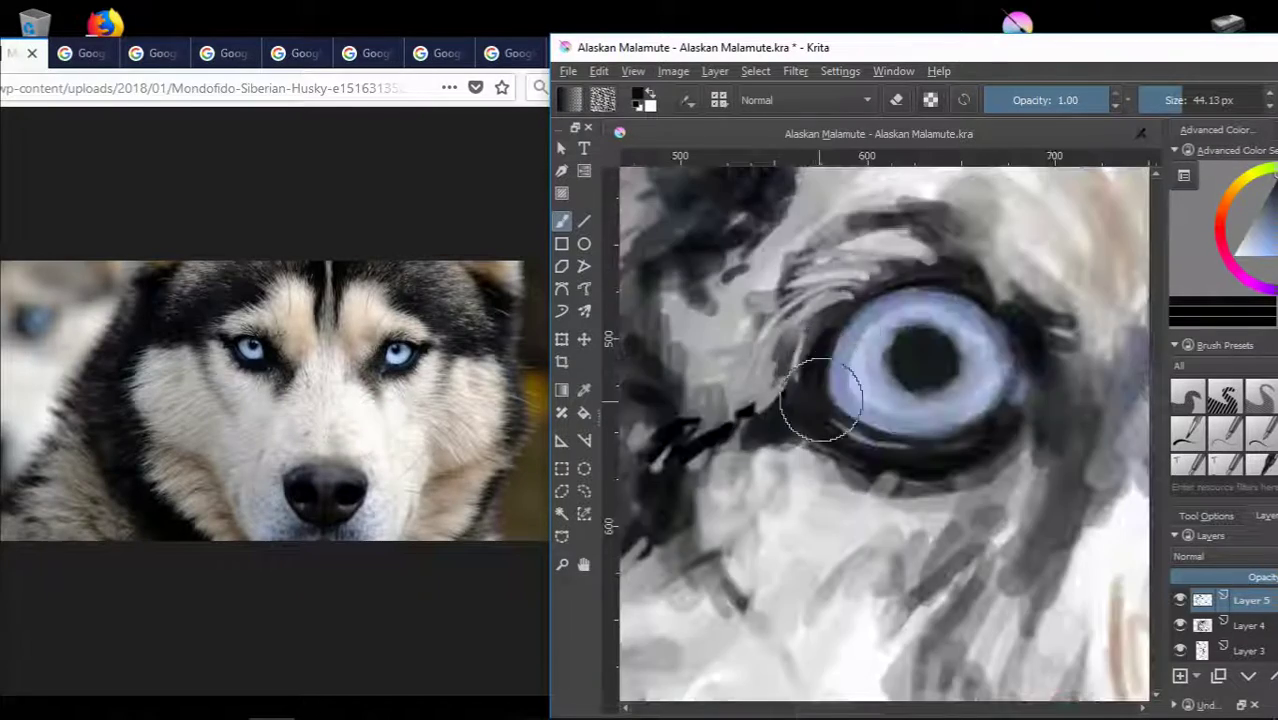
scroll(915, 368, "down", 2)
scroll(916, 368, "up", 3)
scroll(800, 380, "down", 1)
Paint pale iris blue over the top of the left pupil to make it smaller.
left_click(760, 348, "ctrl")
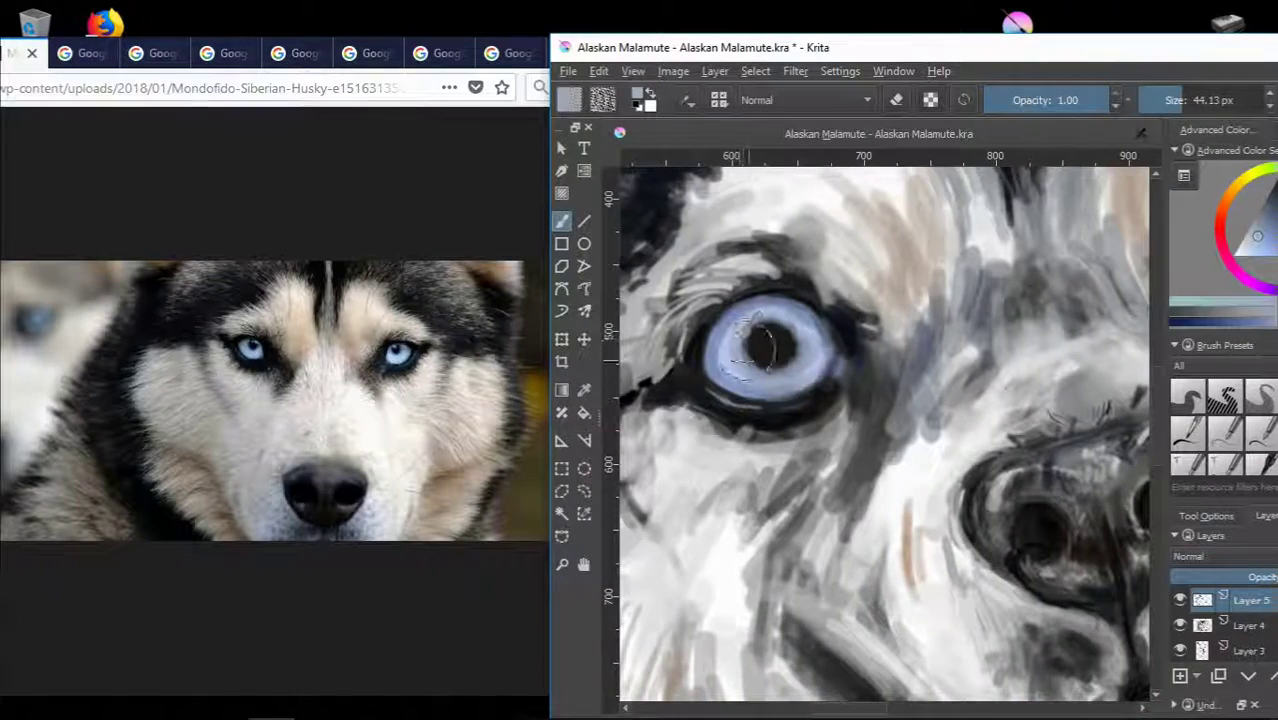
left_click_drag(790, 346, 782, 336)
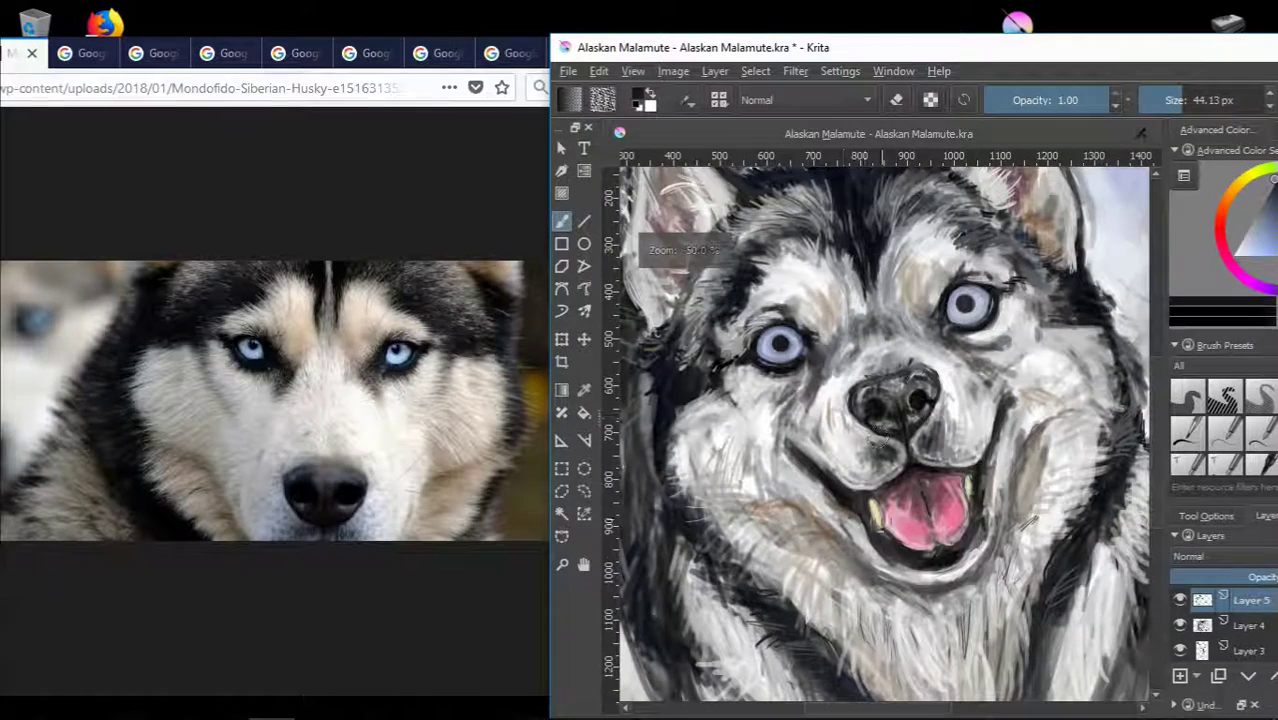
scroll(780, 350, "down", 3)
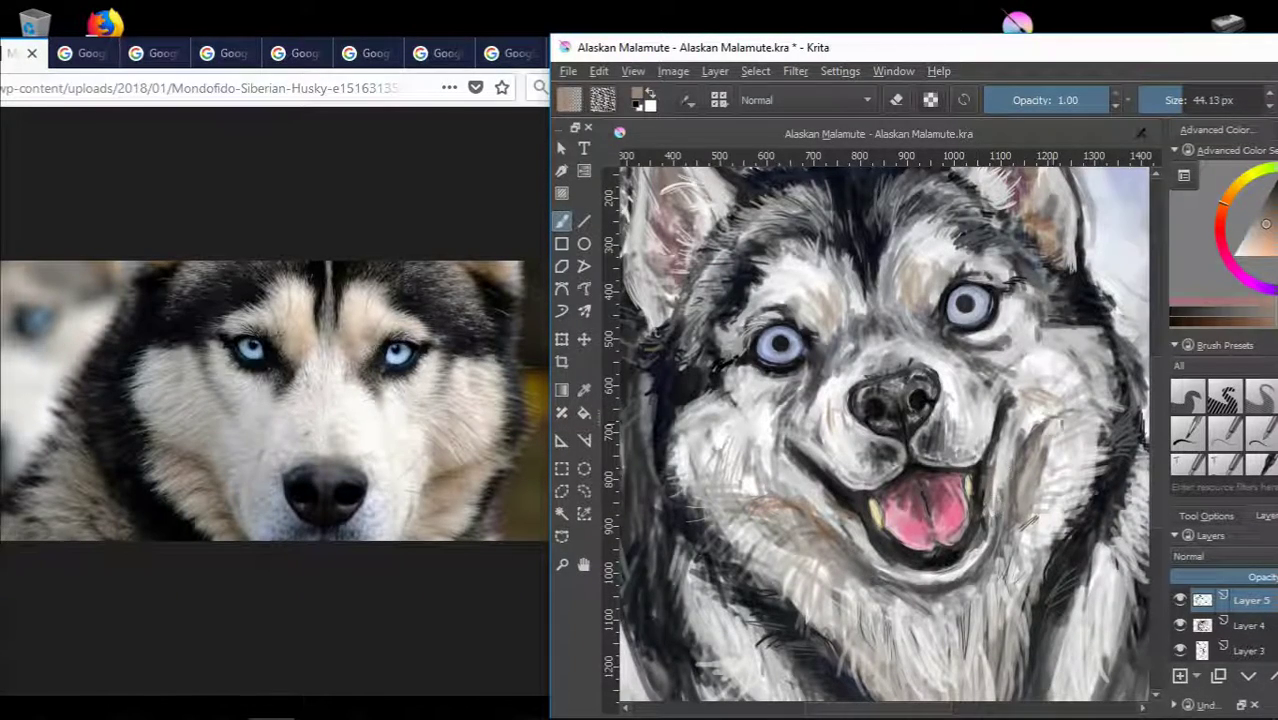
scroll(866, 478, "up", 4)
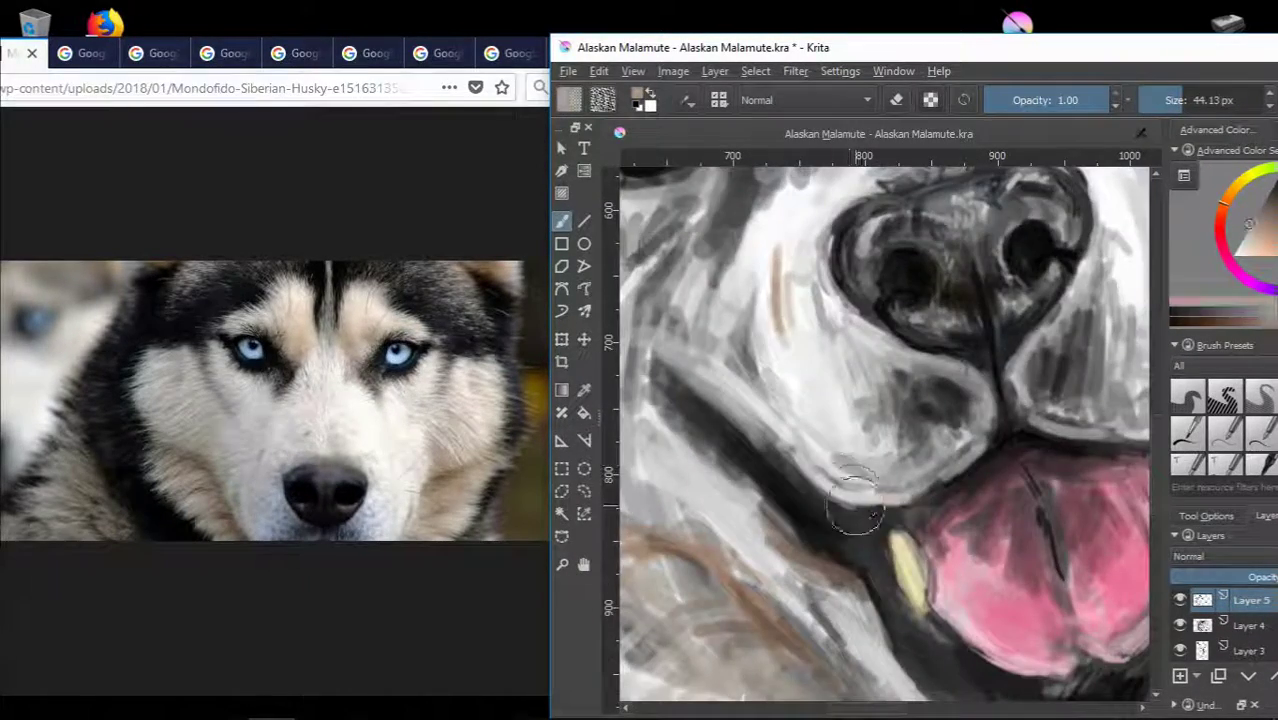
scroll(1053, 440, "down", 3)
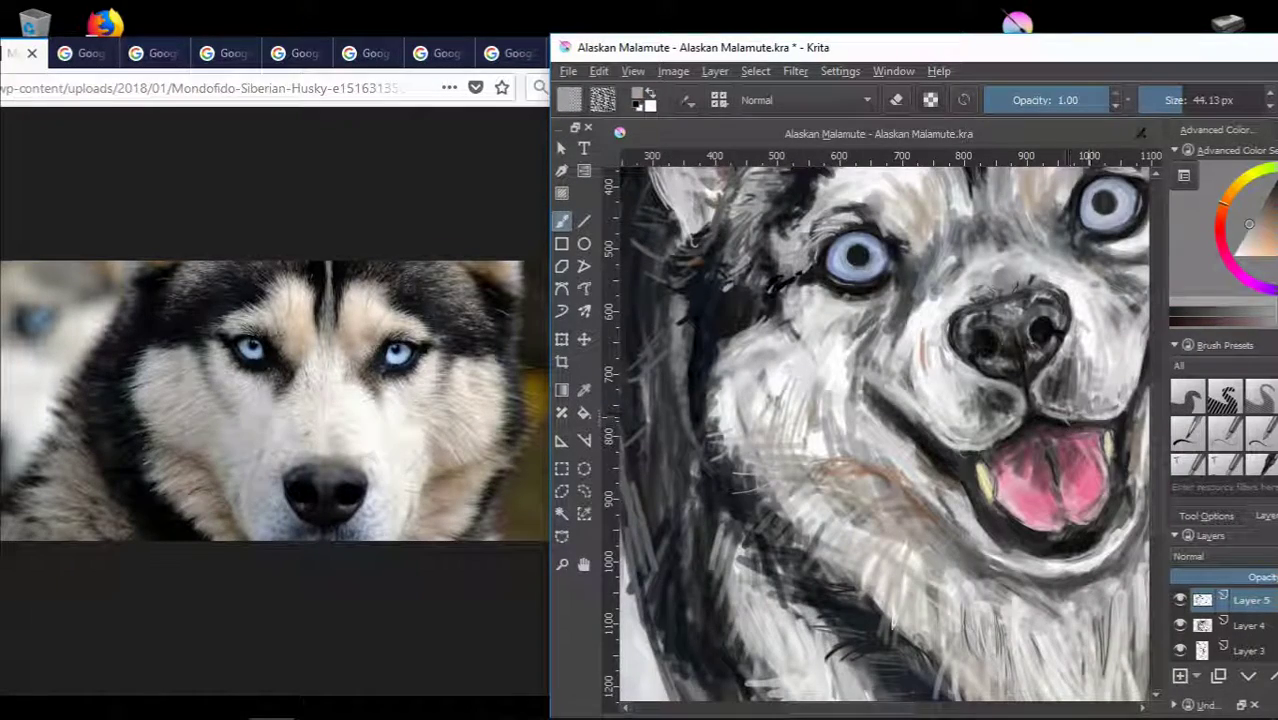
scroll(993, 419, "up", 3)
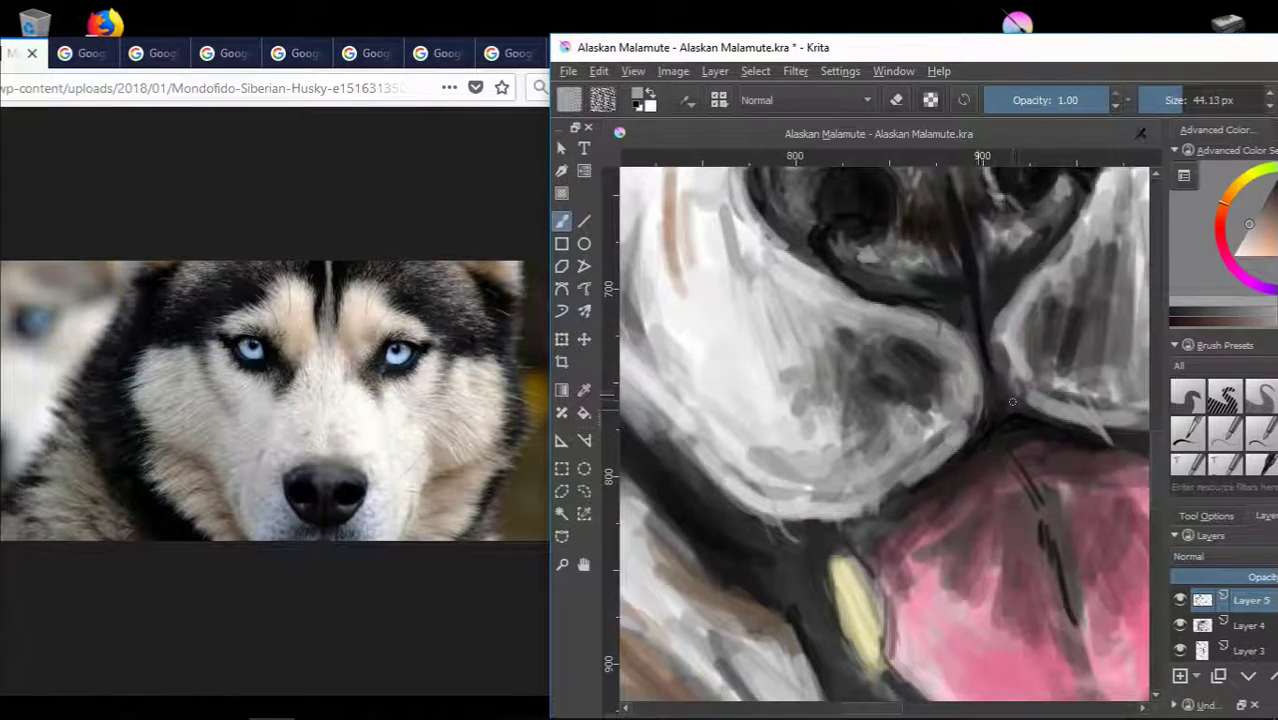
Paint alternating black and light fur strokes along the husky's neck.
scroll(985, 410, "down", 3)
scroll(881, 430, "right", 5)
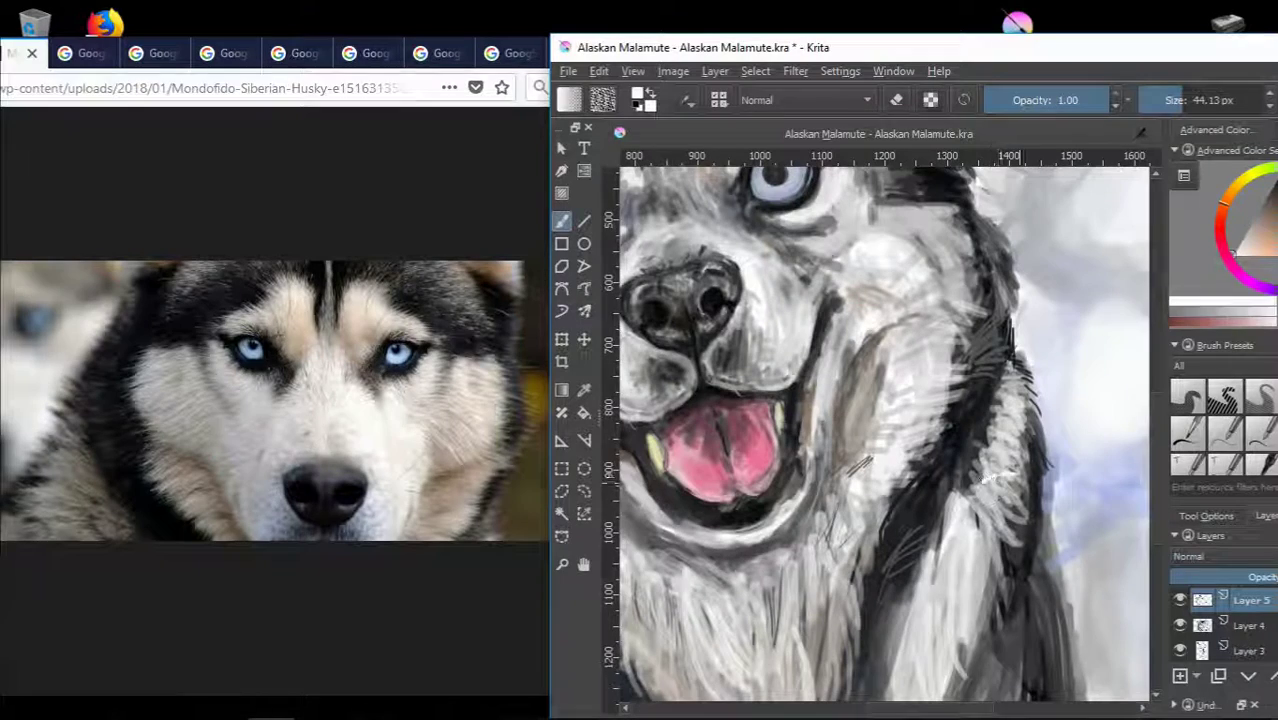
left_click(971, 465, "ctrl")
left_click_drag(975, 435, 942, 498)
left_click(968, 436, "ctrl")
left_click(968, 446, "ctrl")
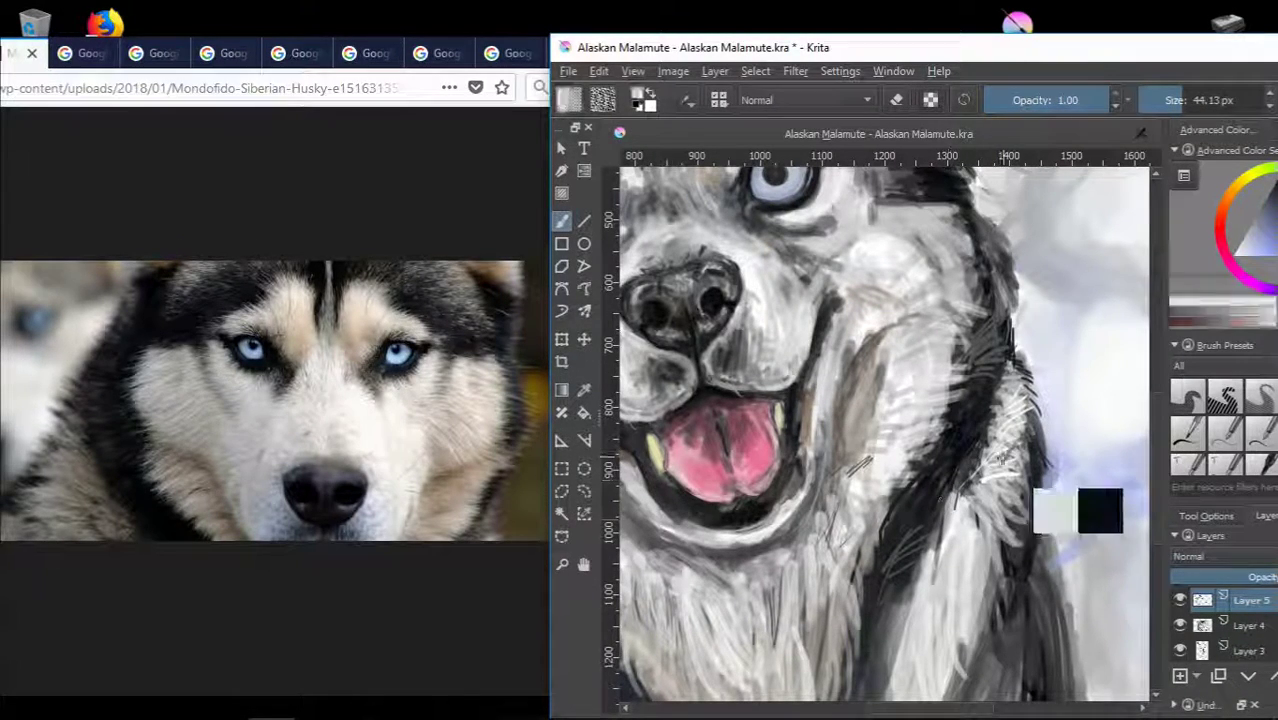
left_click(968, 440, "ctrl")
left_click_drag(995, 420, 975, 470)
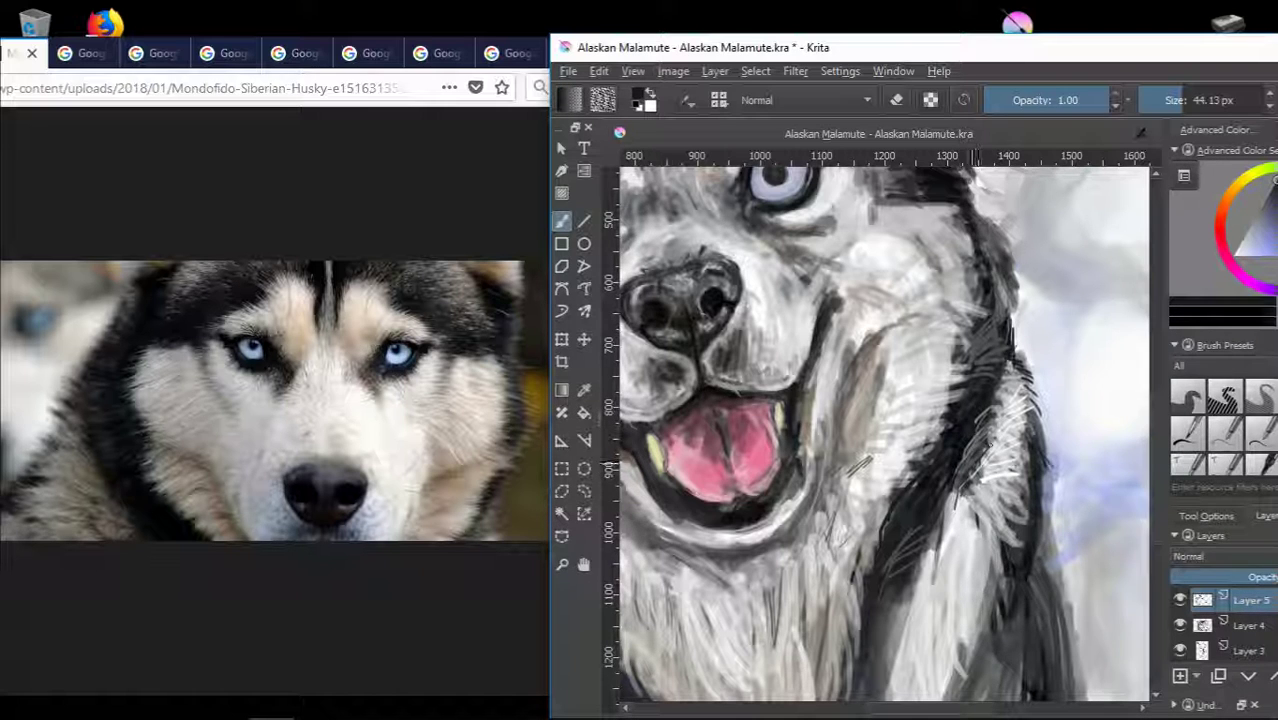
left_click(1024, 515, "ctrl")
left_click_drag(1015, 525, 1031, 466)
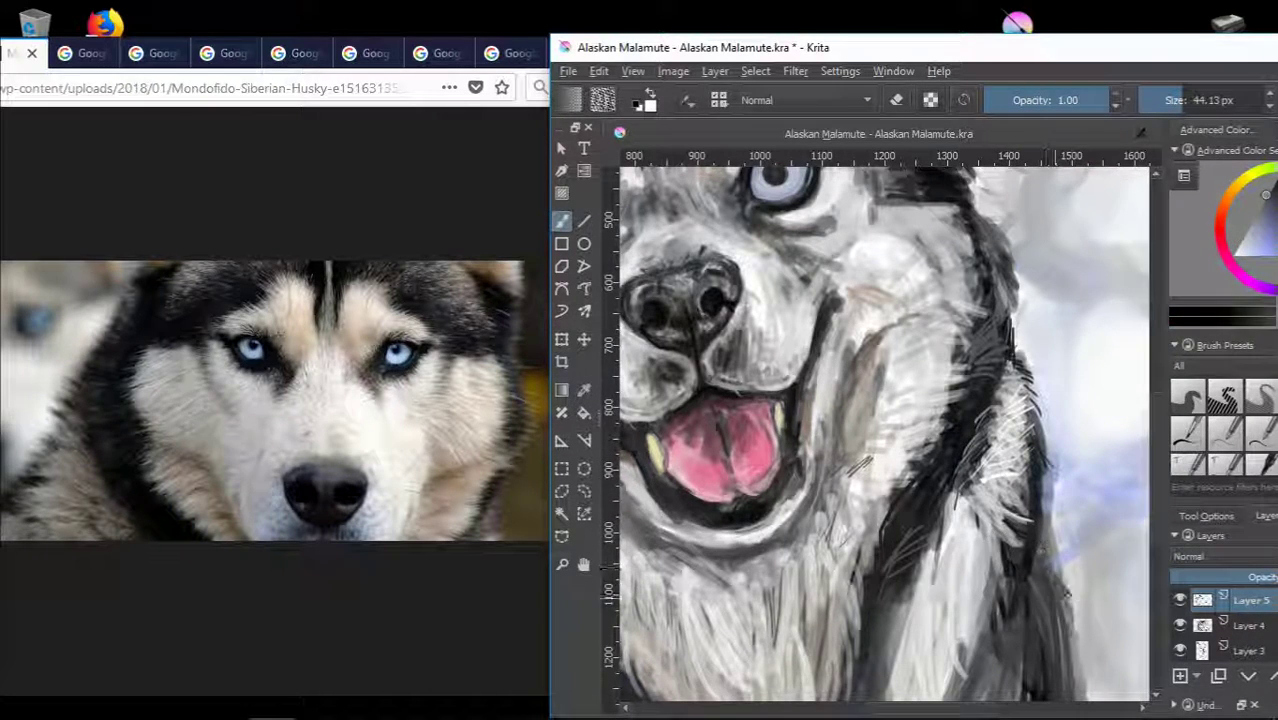
Add fur strokes into the dark fur beside the left cheek.
scroll(1090, 600, "down", 2)
scroll(775, 438, "up", 2)
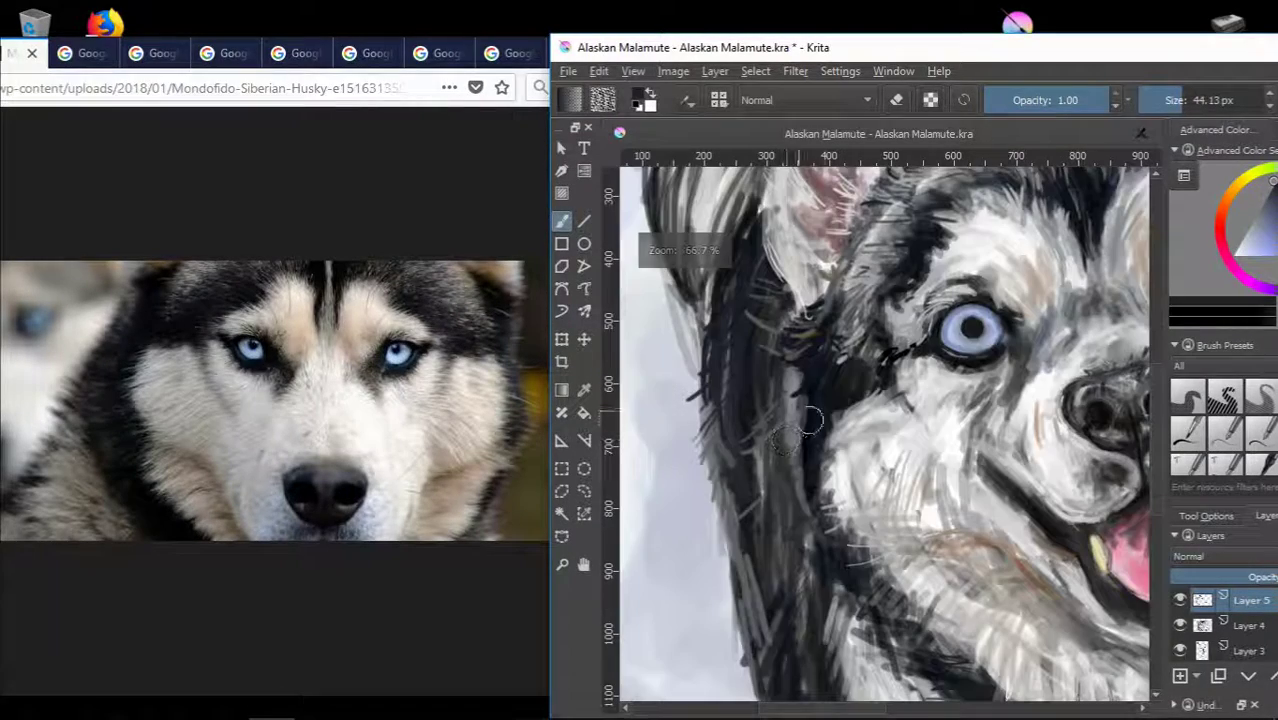
mouse_move(810, 455)
left_mouse_down()
mouse_move(790, 405)
mouse_move(803, 420)
left_mouse_up()
left_click(815, 431, "ctrl")
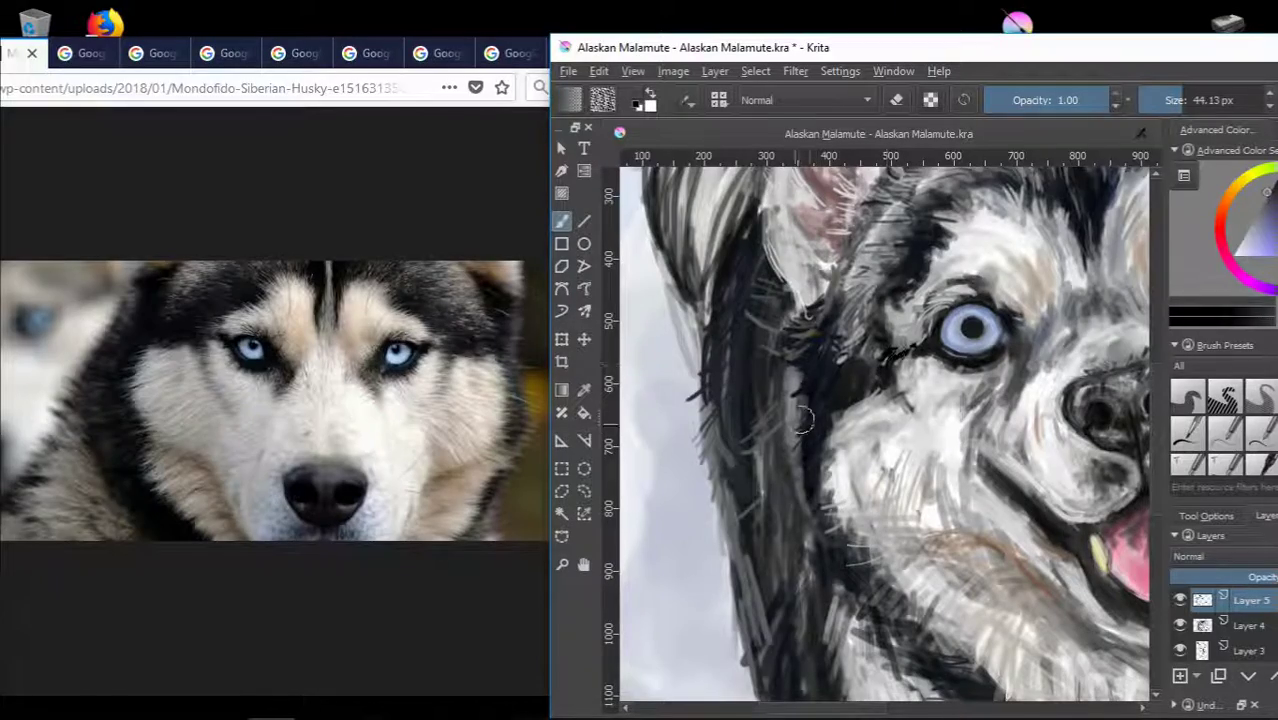
scroll(818, 522, "down", 2)
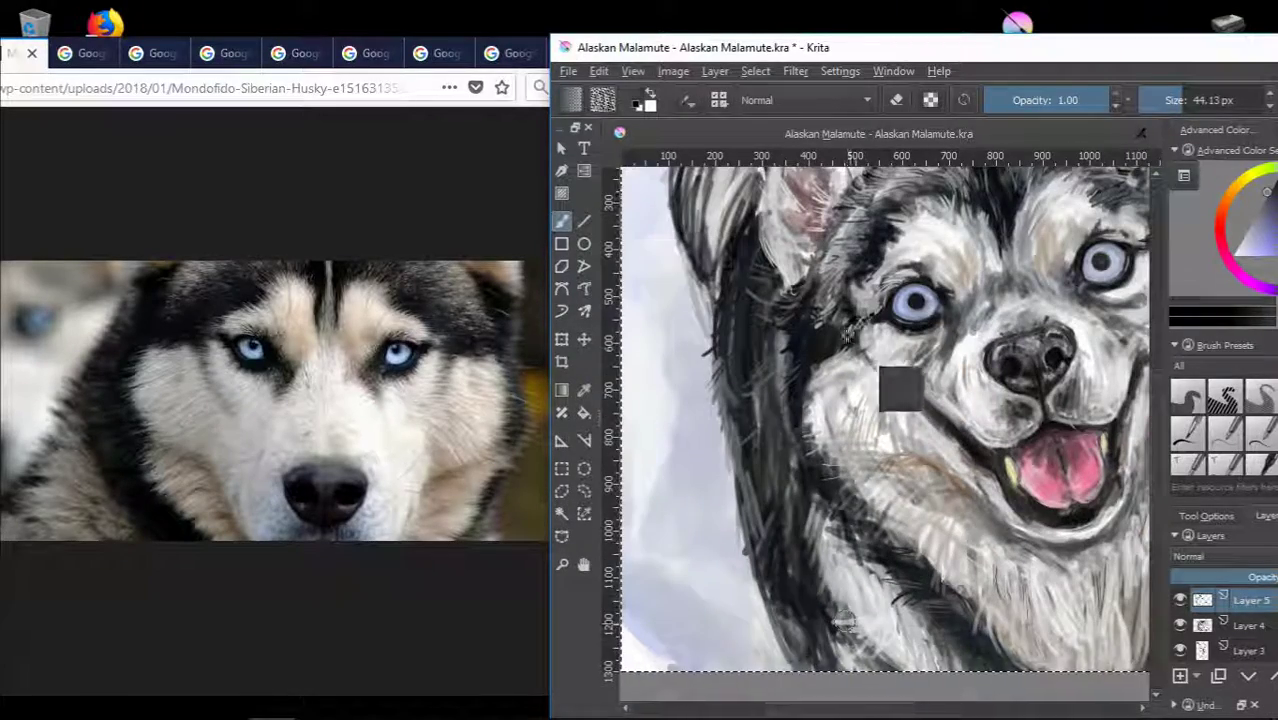
scroll(780, 425, "down", 1)
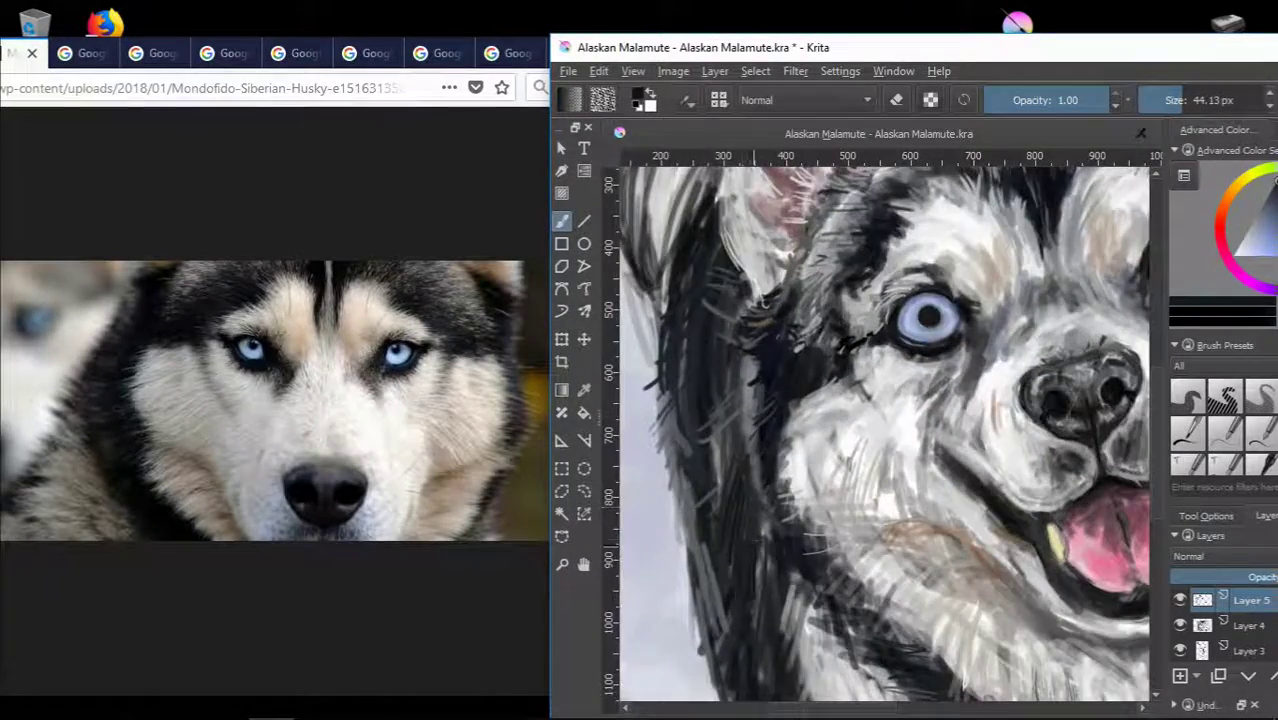
scroll(780, 425, "down", 2)
scroll(876, 323, "up", 3)
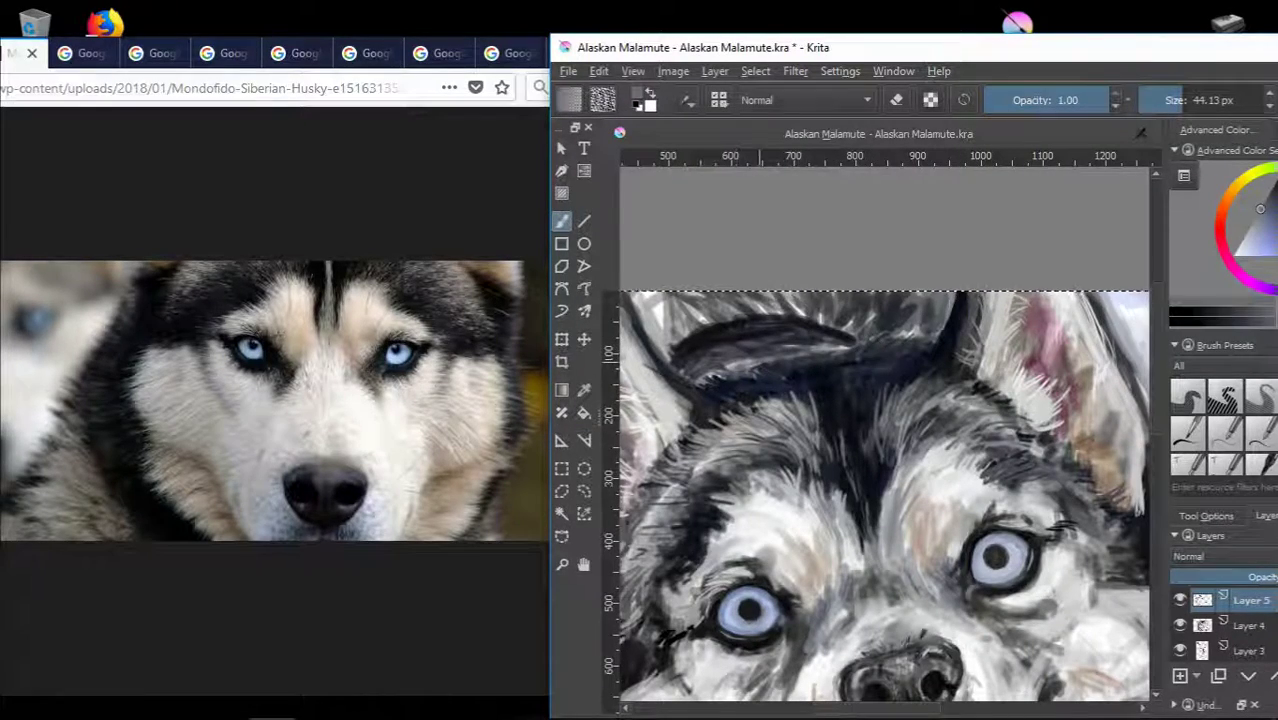
left_click(686, 343, "ctrl")
left_click(700, 342, "ctrl")
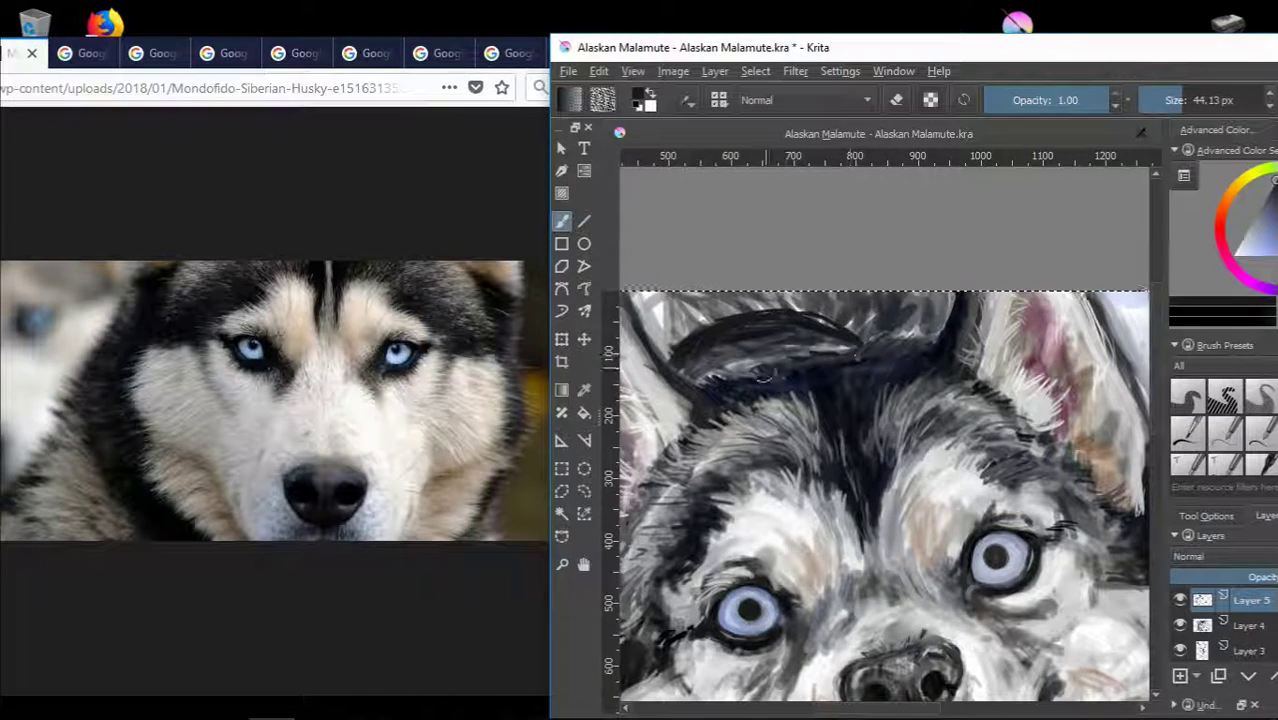
scroll(730, 345, "down", 2)
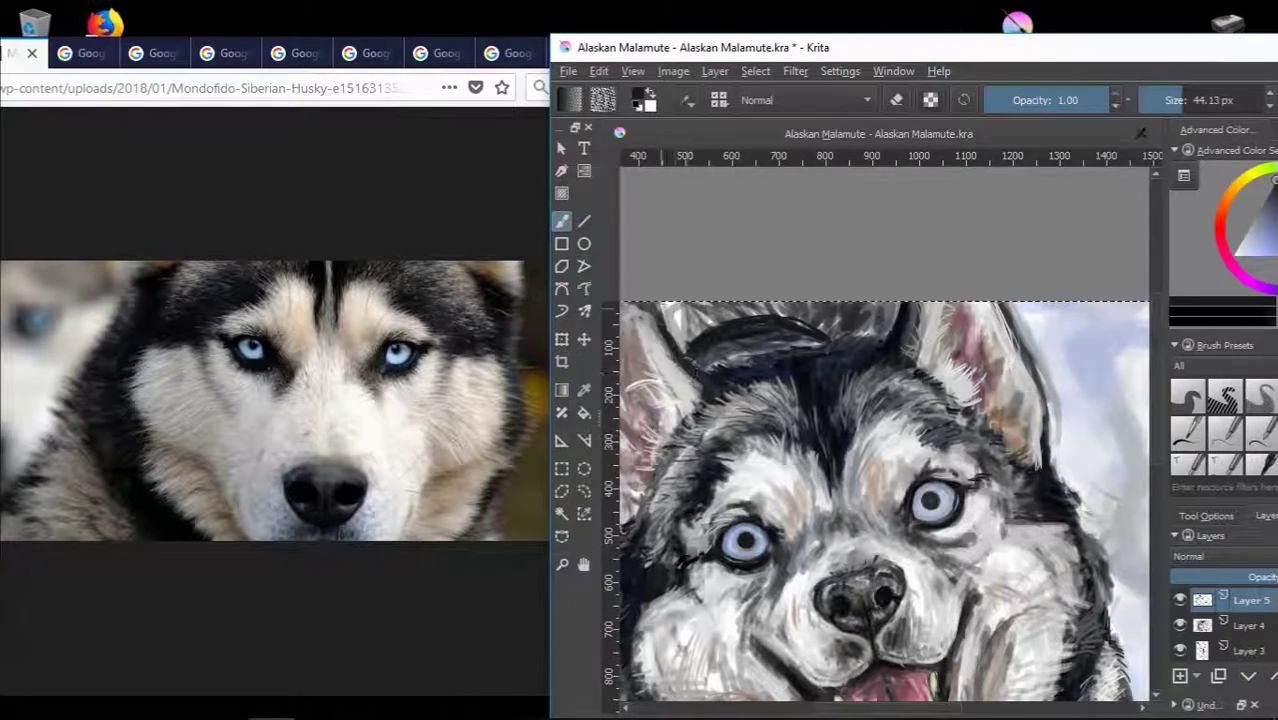
scroll(880, 430, "up", 1)
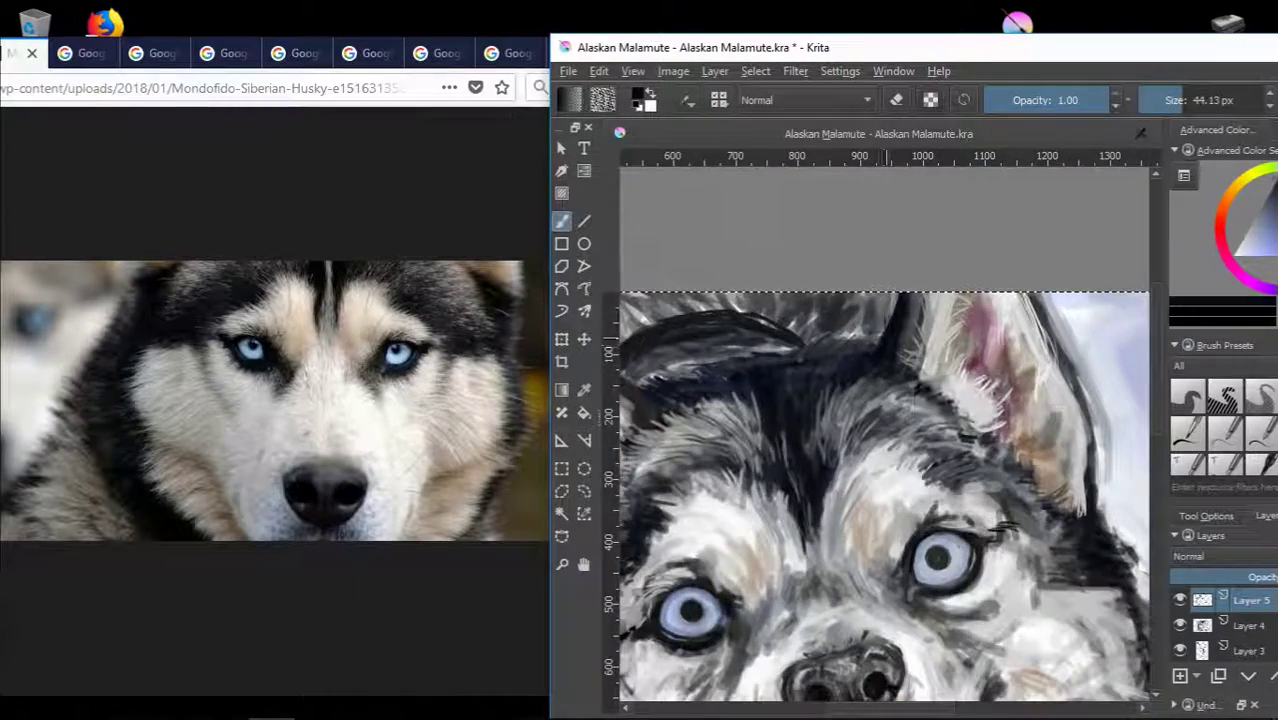
scroll(880, 430, "down", 1)
scroll(816, 345, "up", 1)
Sample greys, bluish-greys and reddish-browns from the muzzle and Advanced Color Selector.
scroll(816, 345, "up", 2)
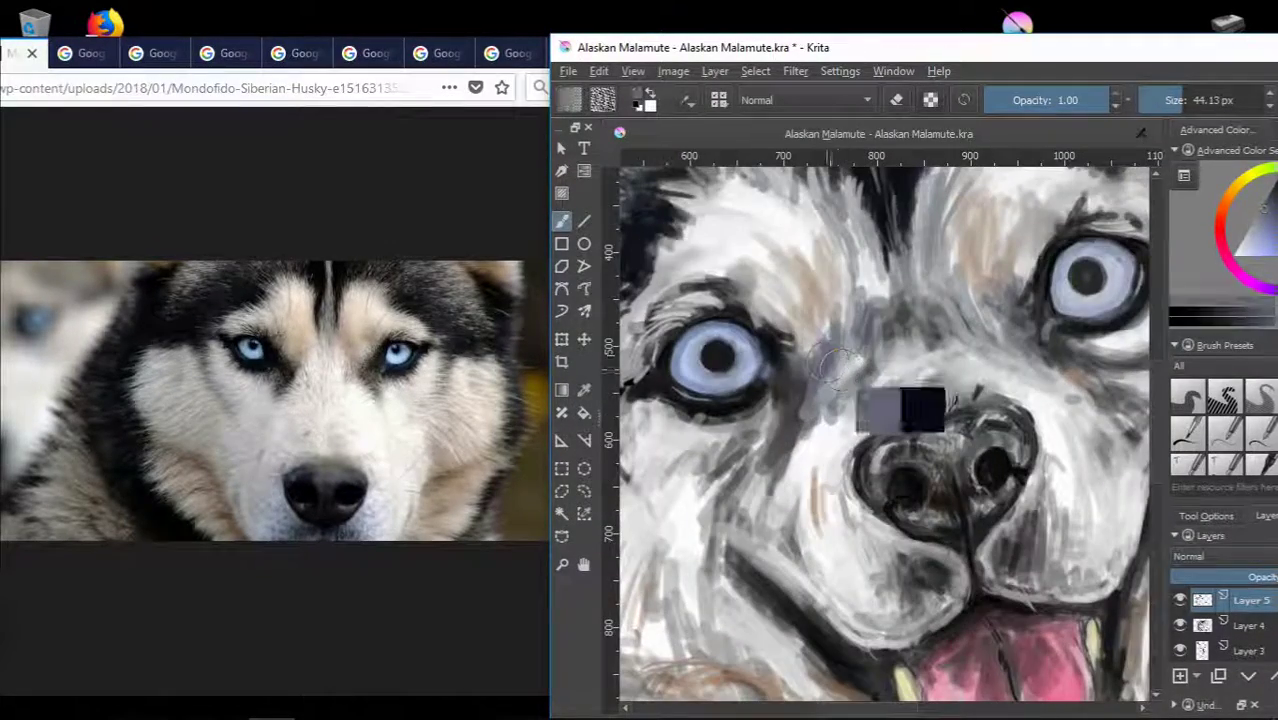
left_click(884, 361, "ctrl")
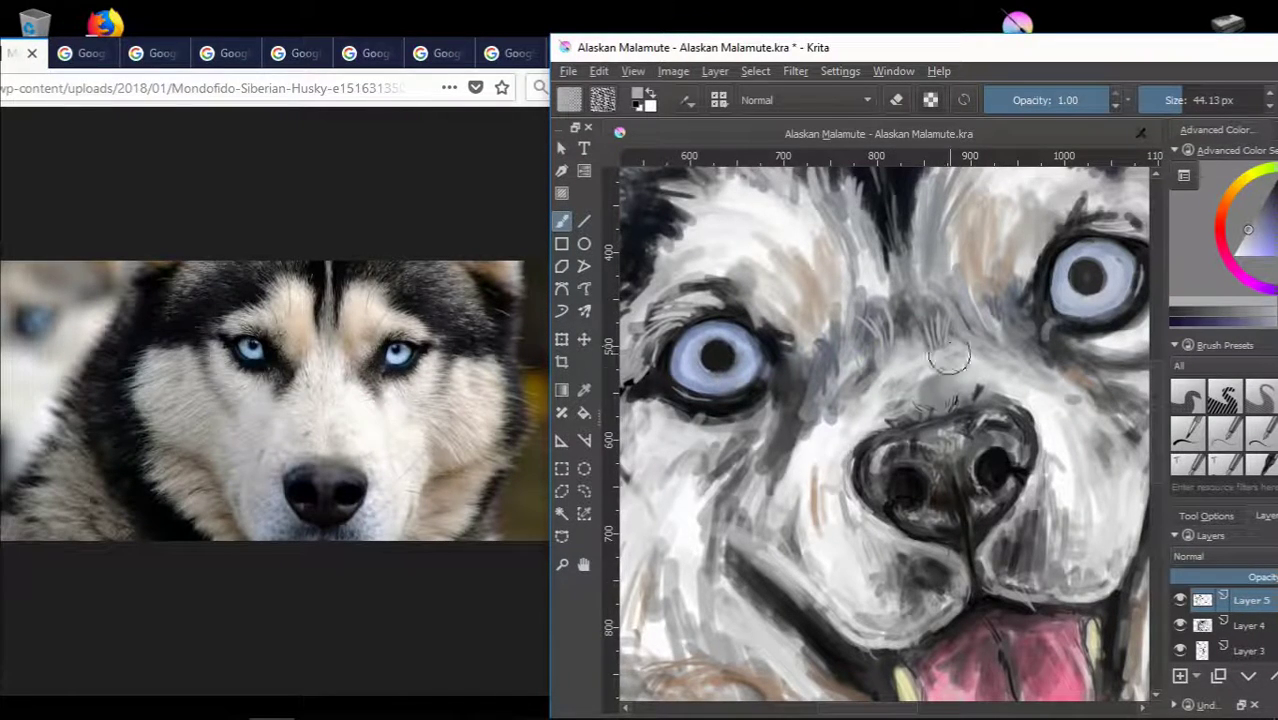
left_click(924, 296, "ctrl")
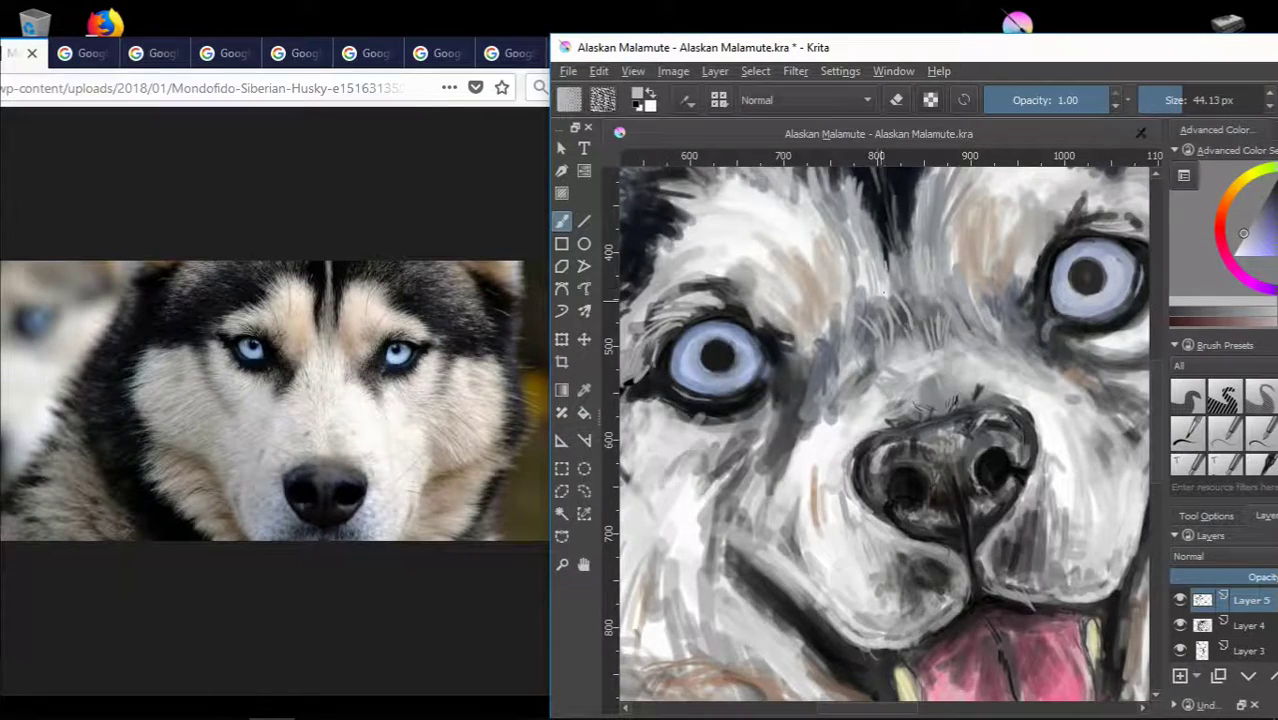
scroll(880, 400, "down", 2)
scroll(880, 400, "up", 2)
left_click(896, 404, "ctrl")
left_click(827, 349, "ctrl")
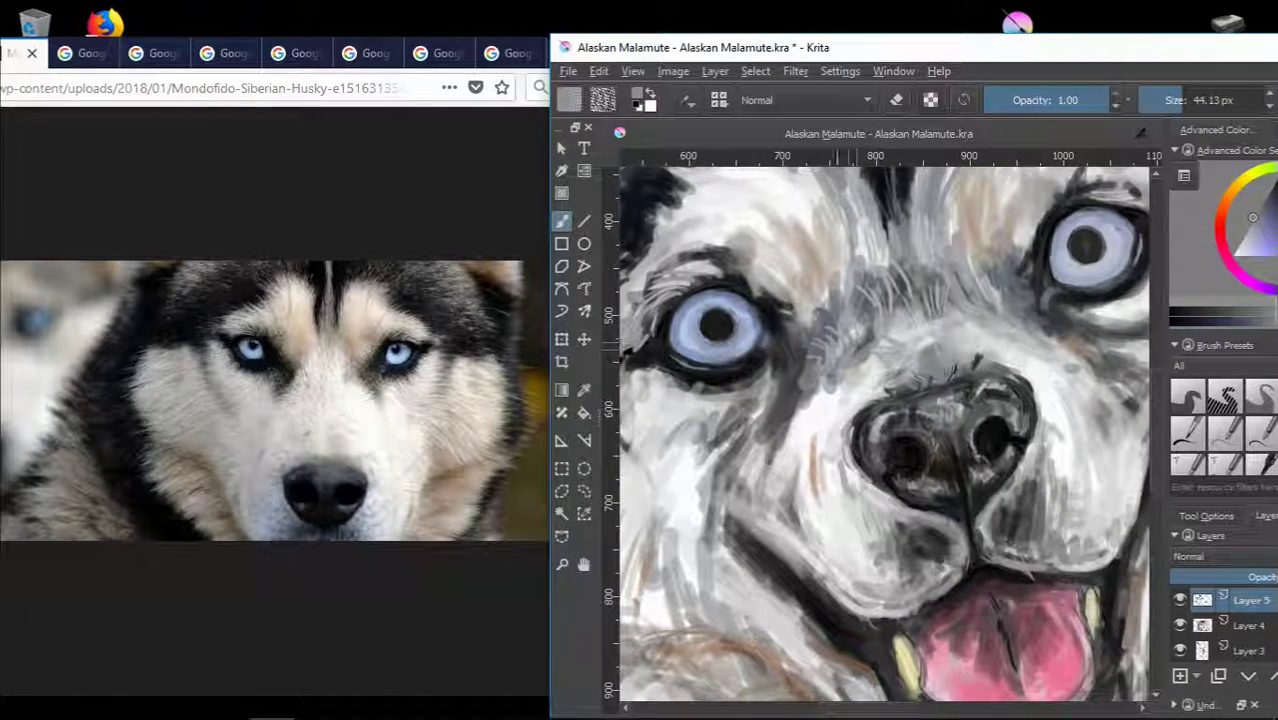
left_click(832, 348, "ctrl")
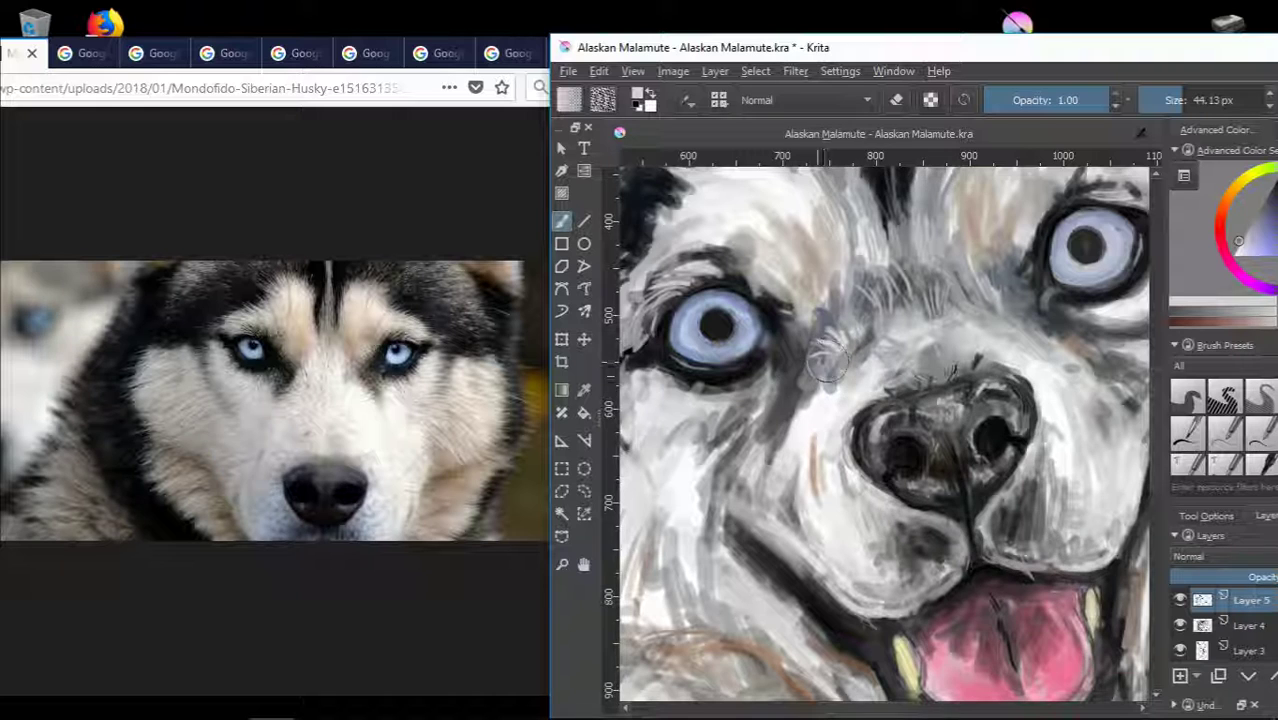
left_click(806, 405, "ctrl")
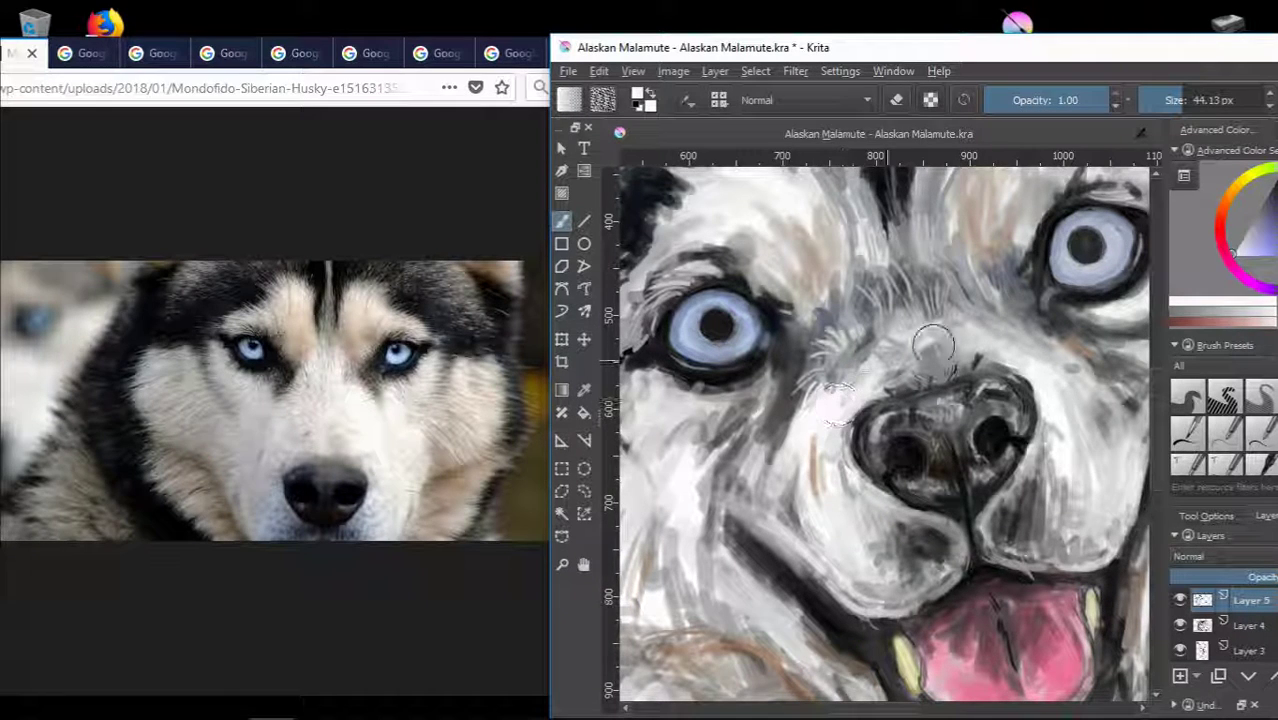
left_click(1040, 390, "ctrl")
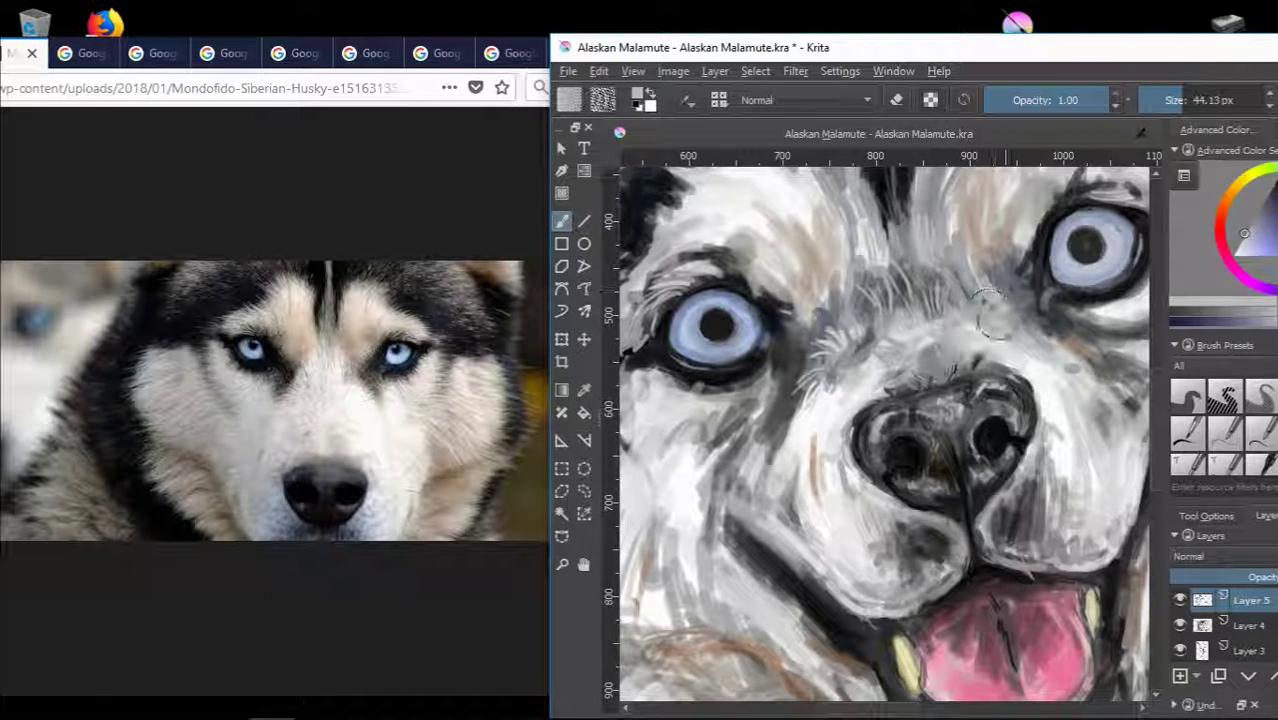
left_click(1024, 345, "ctrl")
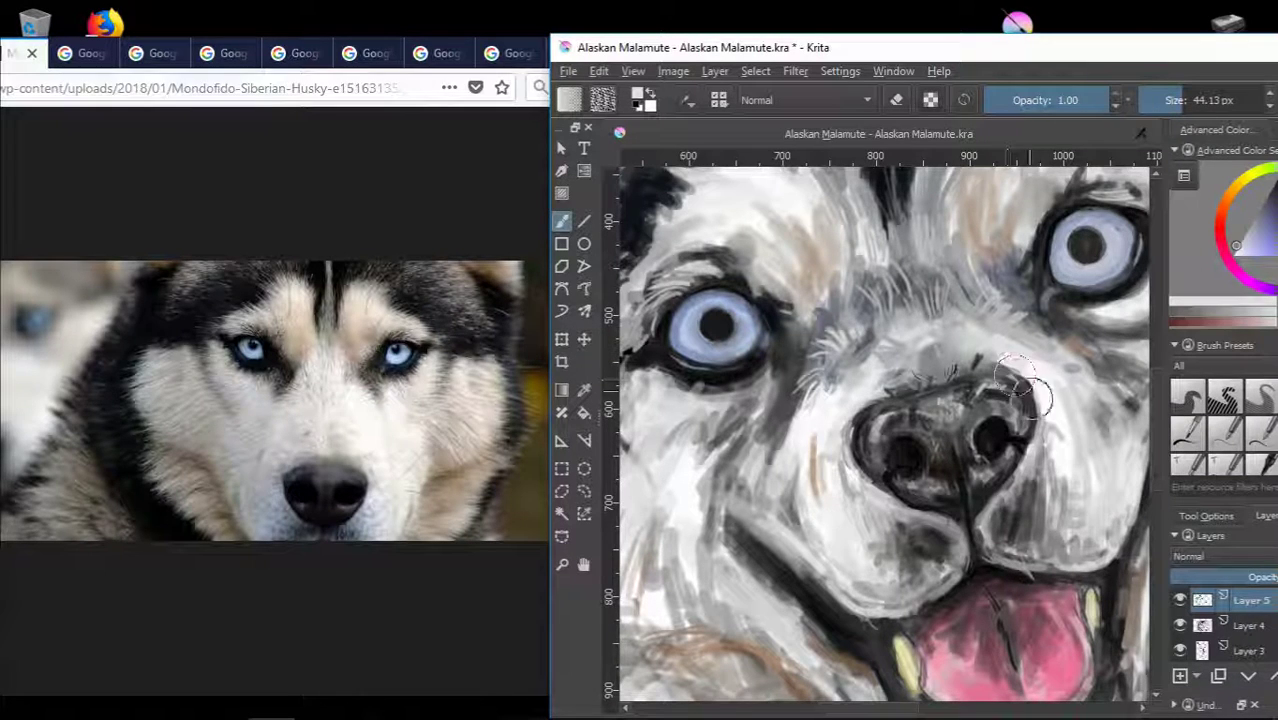
left_click(1007, 331, "ctrl")
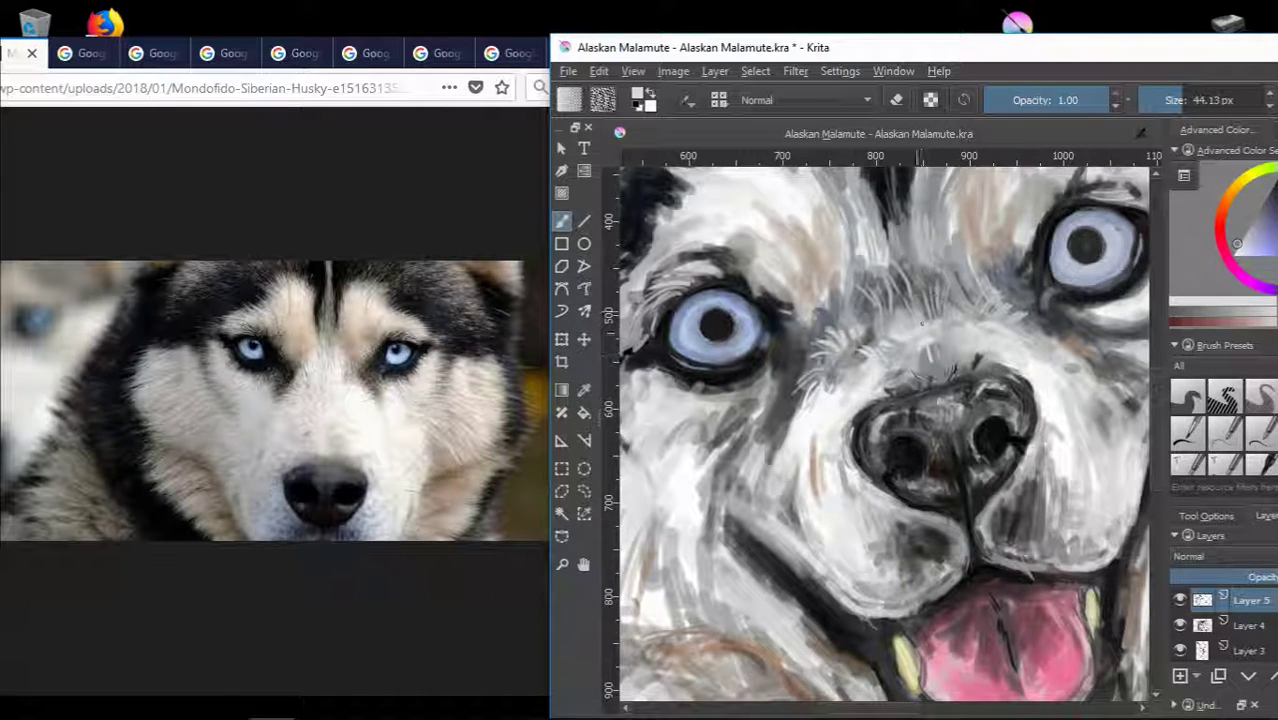
left_click(925, 350, "ctrl")
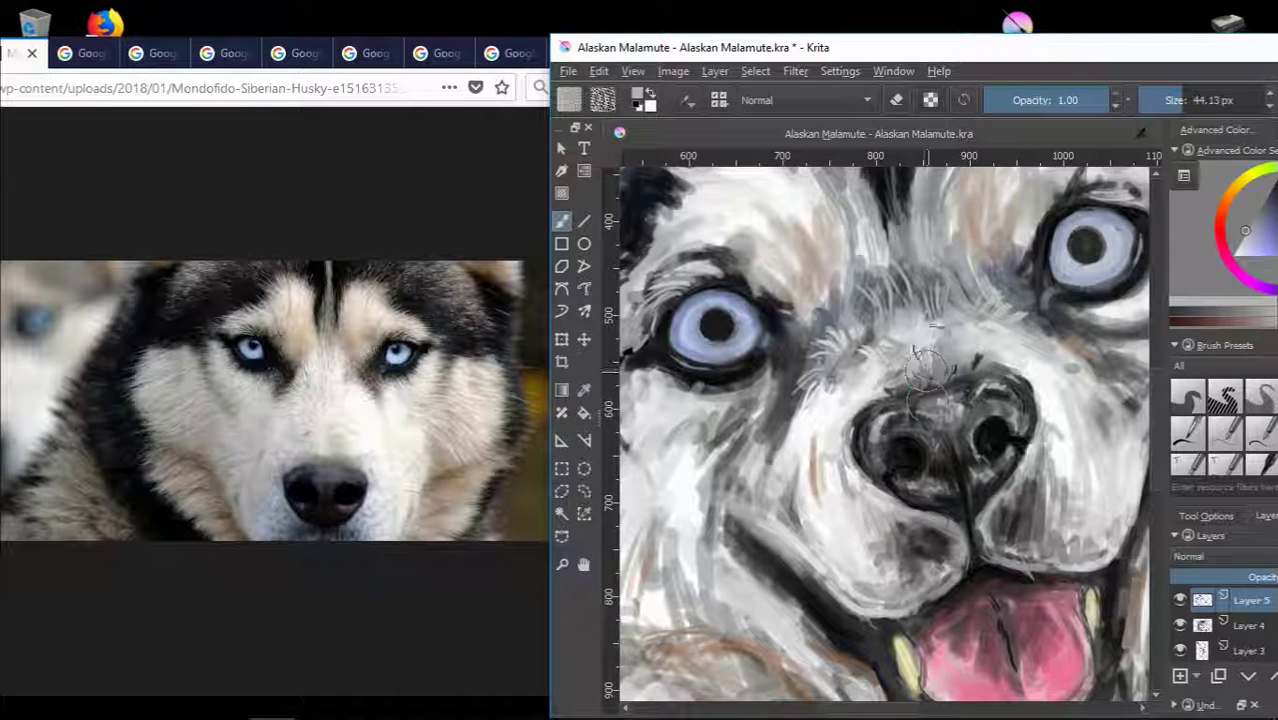
Paint light grey fur strokes on the muzzle below the right eye.
left_click_drag(968, 688, 880, 688)
left_click(888, 362, "ctrl")
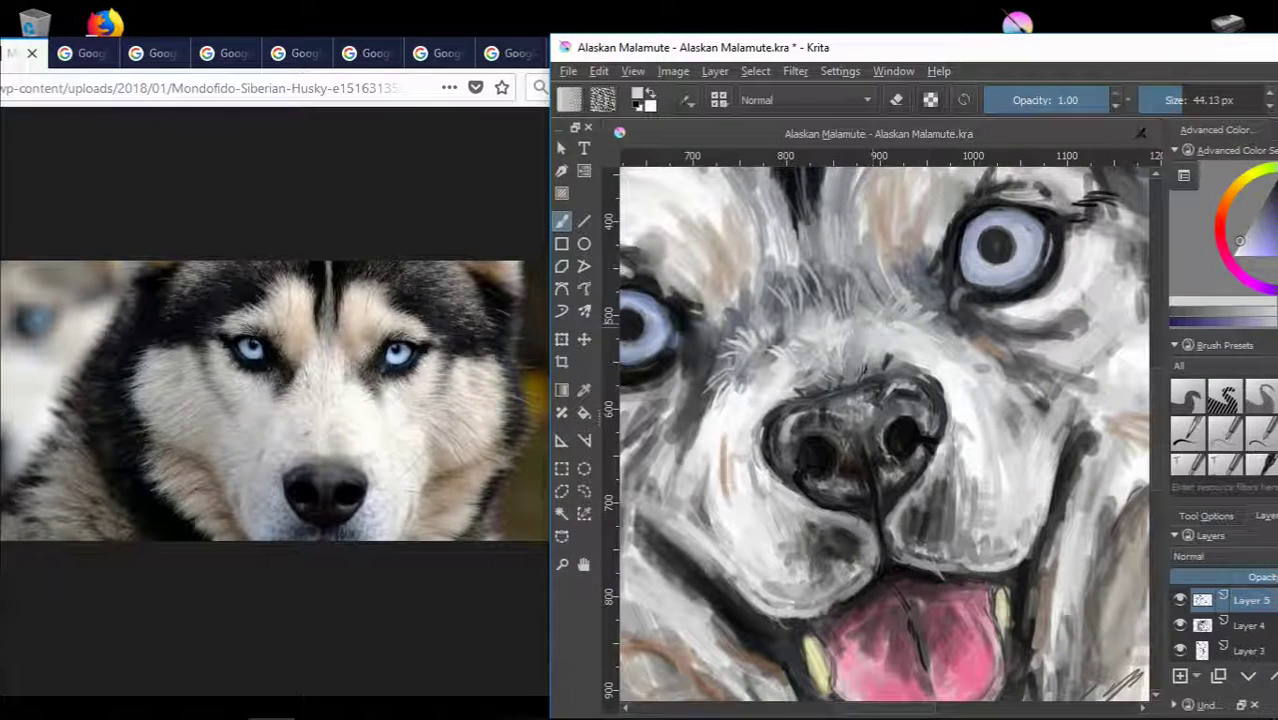
left_click_drag(900, 338, 935, 296)
left_click(945, 303, "ctrl")
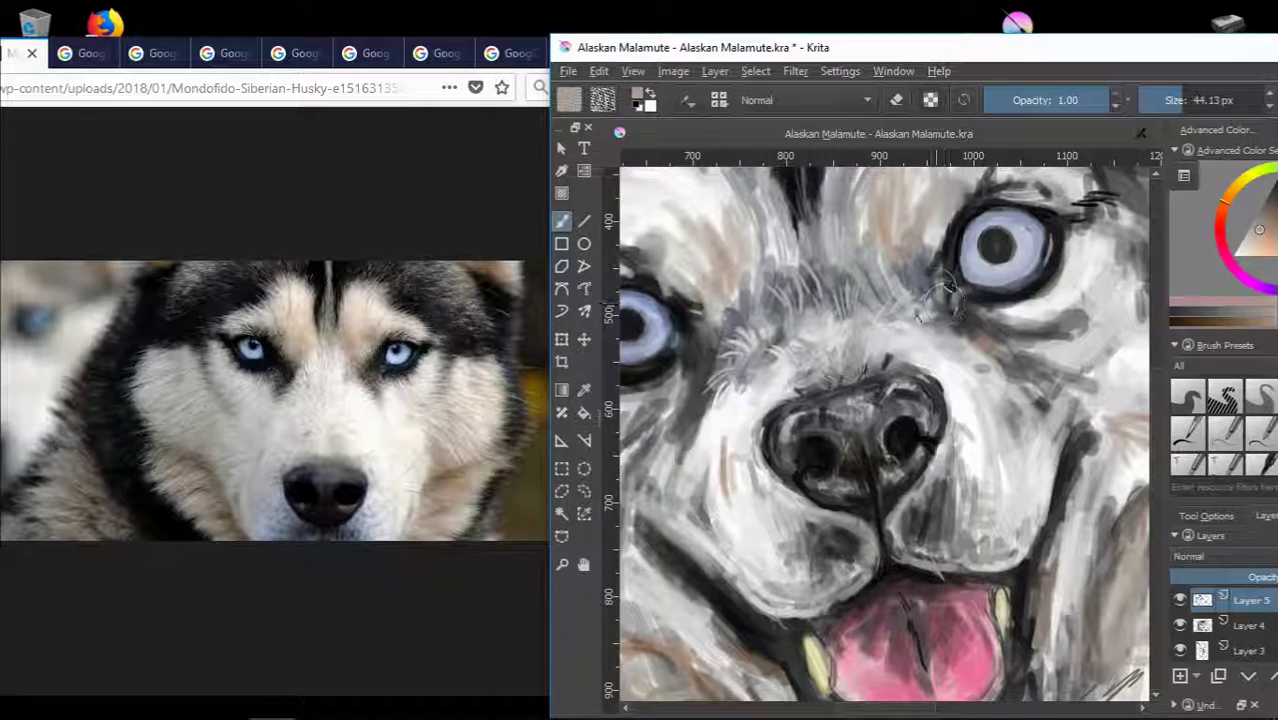
left_click_drag(1014, 37, 821, 30)
left_click(1079, 210)
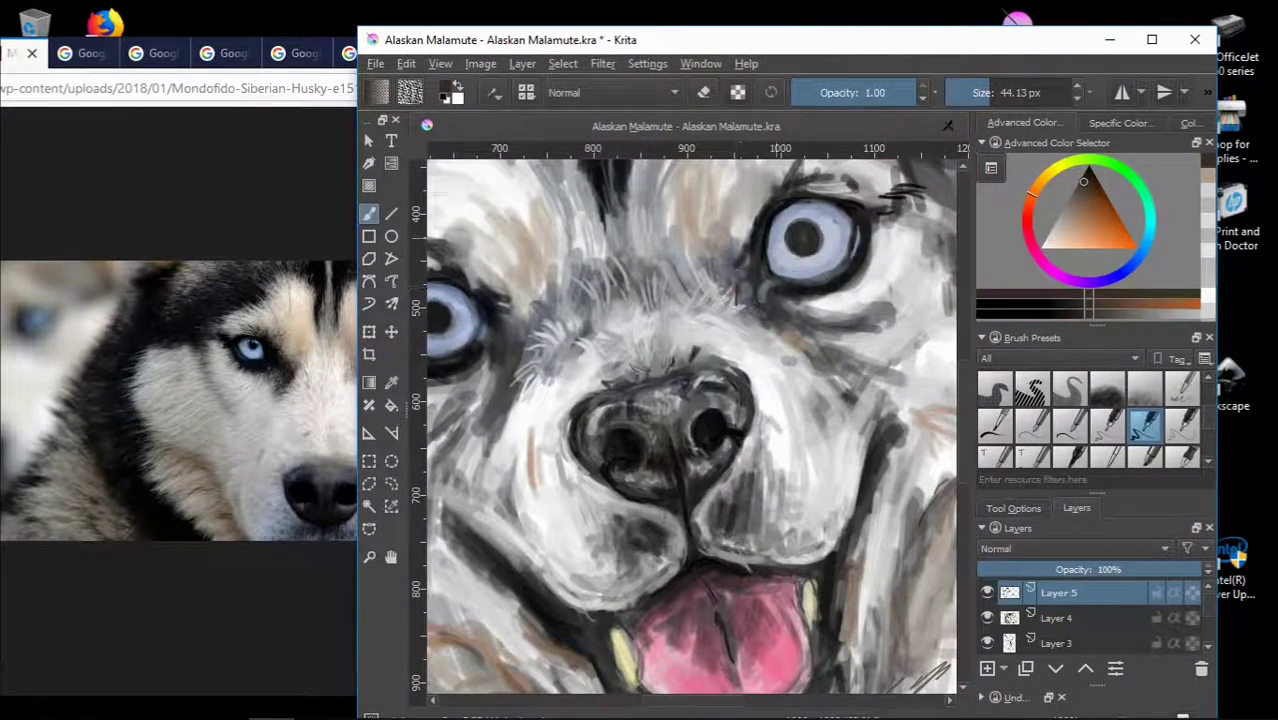
Paint darker grey fur right of the right eye and light grey fur beneath and beside it.
left_click_drag(700, 40, 760, 36)
left_click_drag(960, 245, 950, 251)
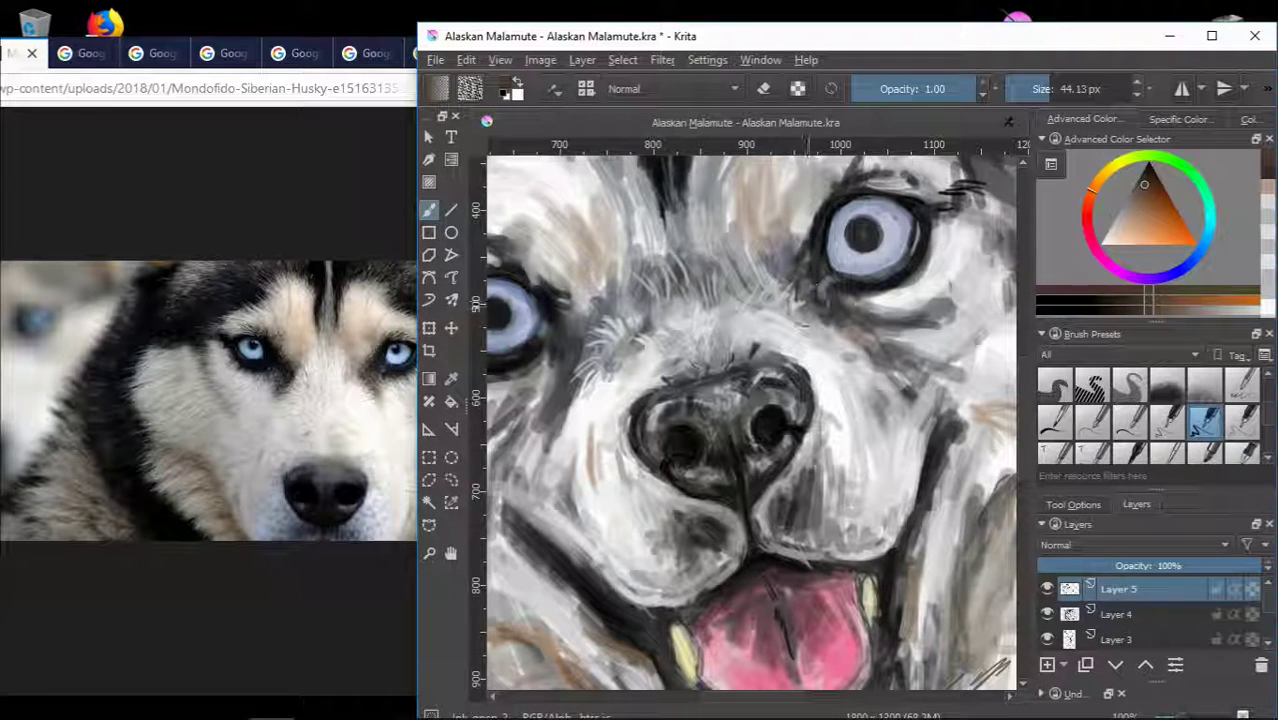
left_click(820, 325, "ctrl")
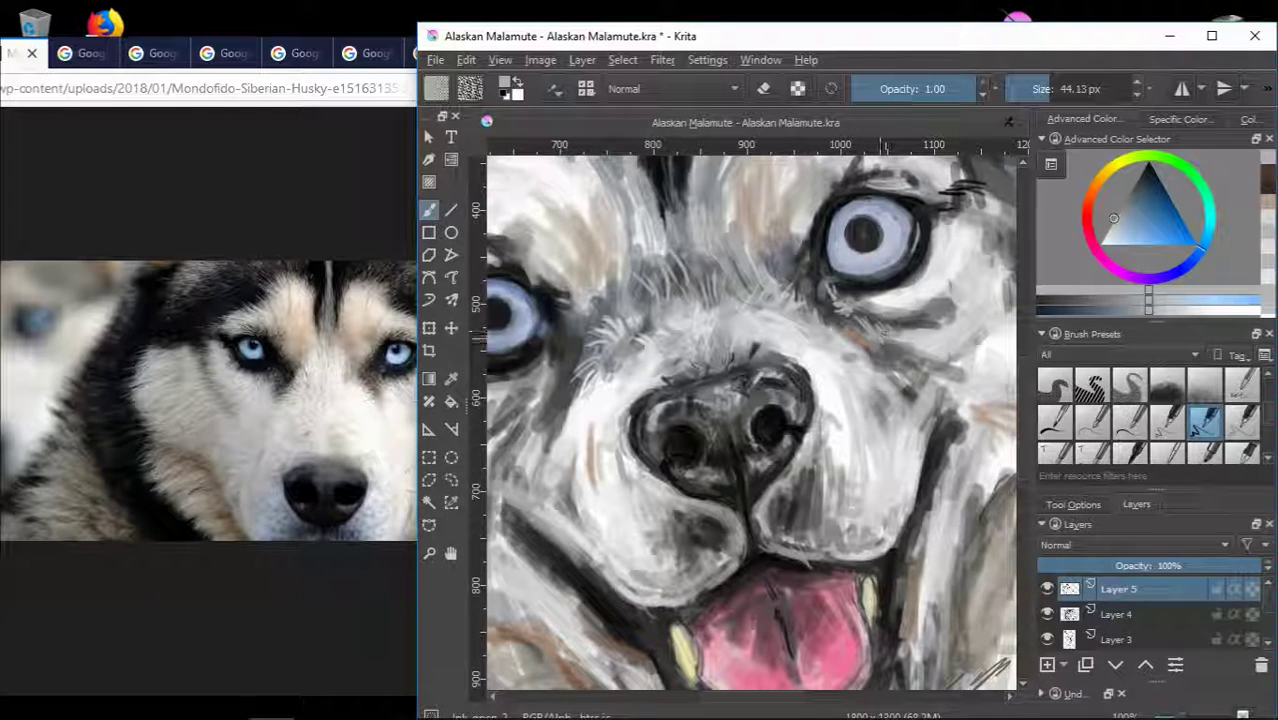
left_click_drag(928, 38, 976, 36)
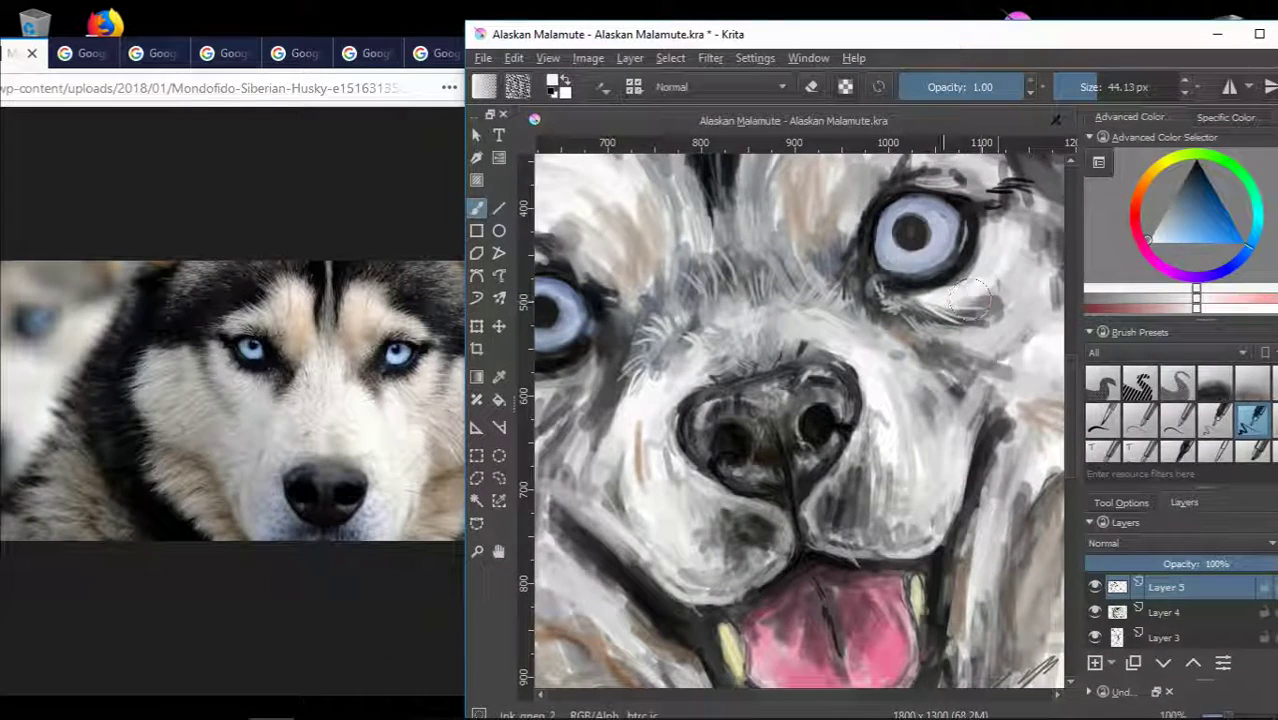
key("d")
left_click(986, 248, "ctrl")
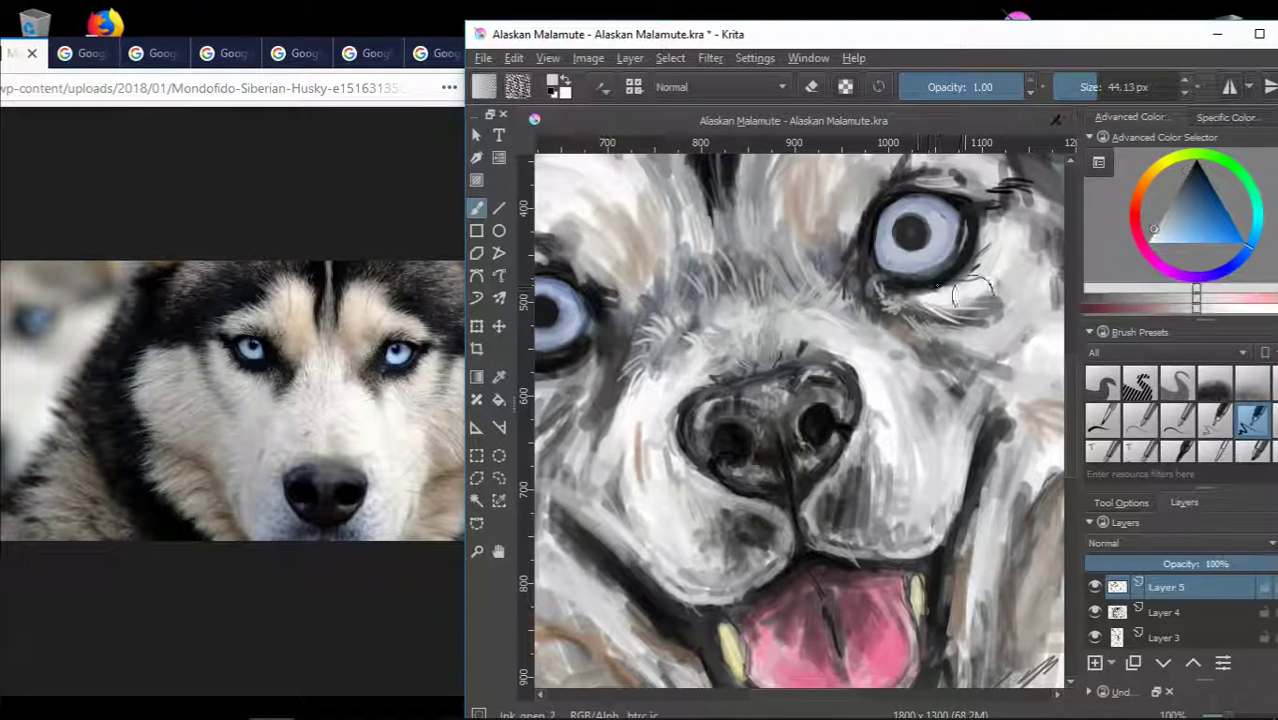
left_click_drag(910, 310, 955, 280)
left_click_drag(1040, 353, 1014, 327)
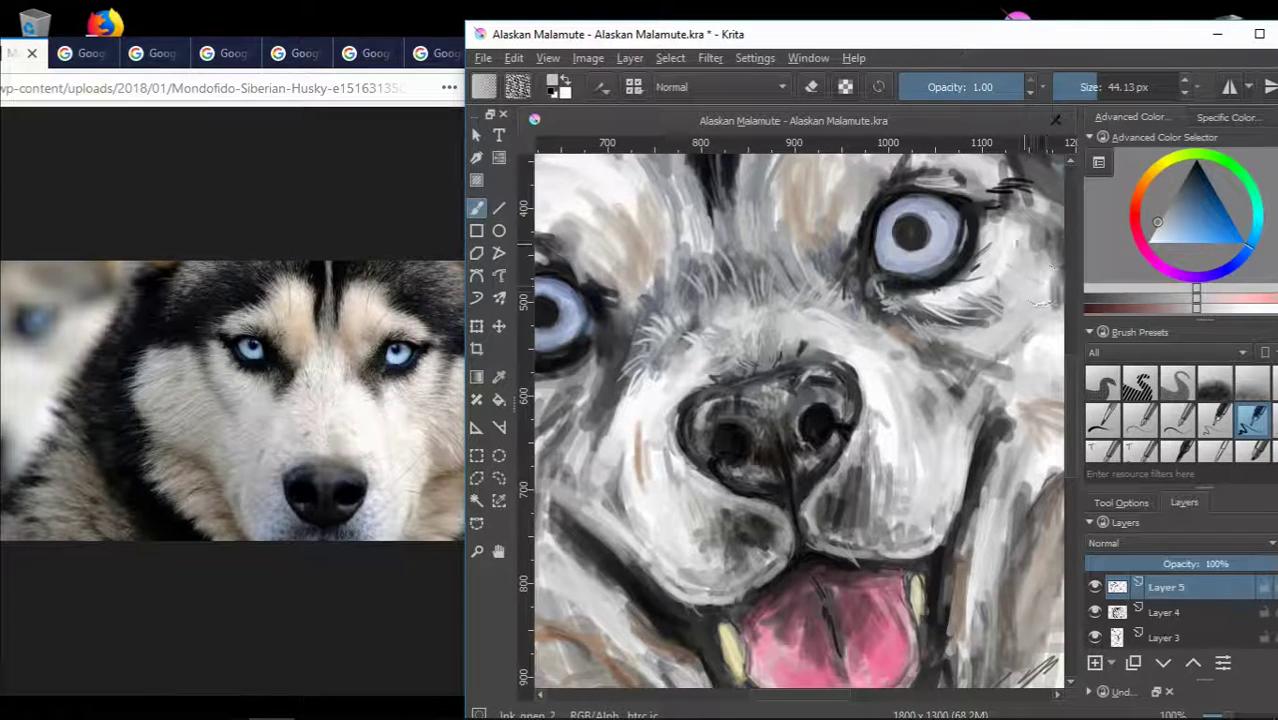
left_click(1014, 348, "ctrl")
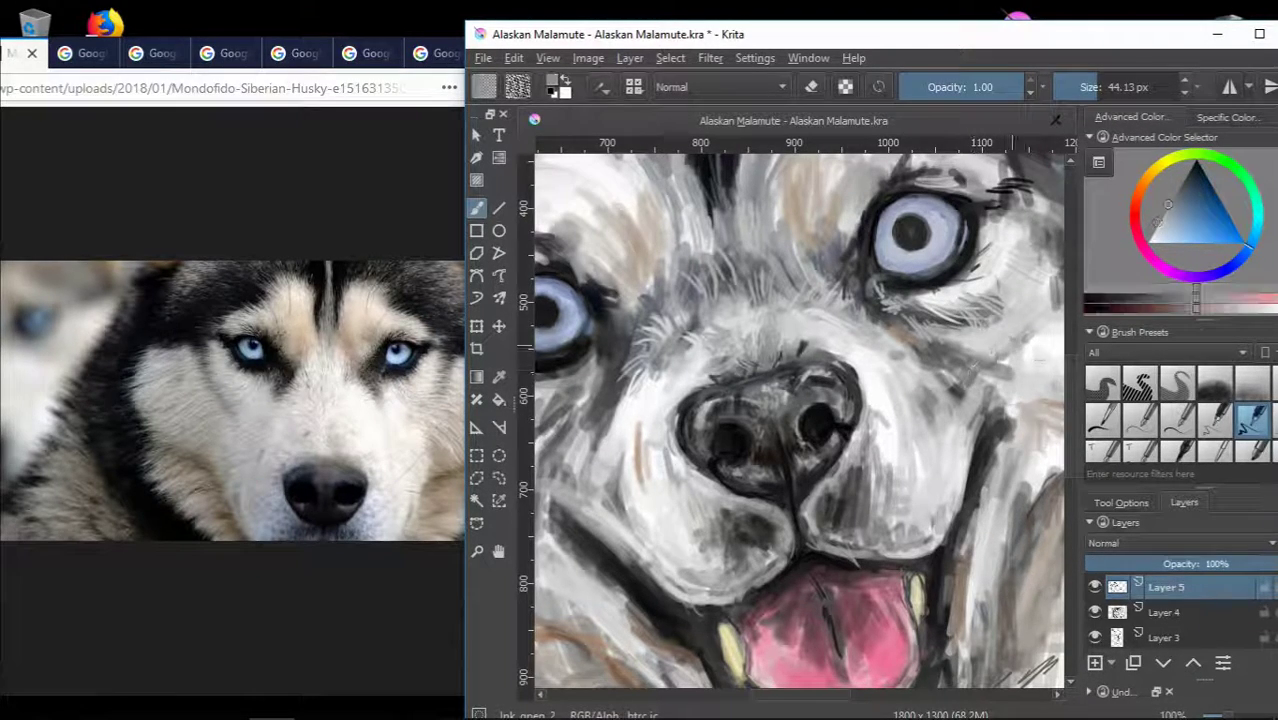
Zoom in and paint near-black strokes at the outer corner of the left eye.
scroll(1020, 337, "down", 3)
scroll(790, 290, "up", 3)
left_click(850, 340, "ctrl")
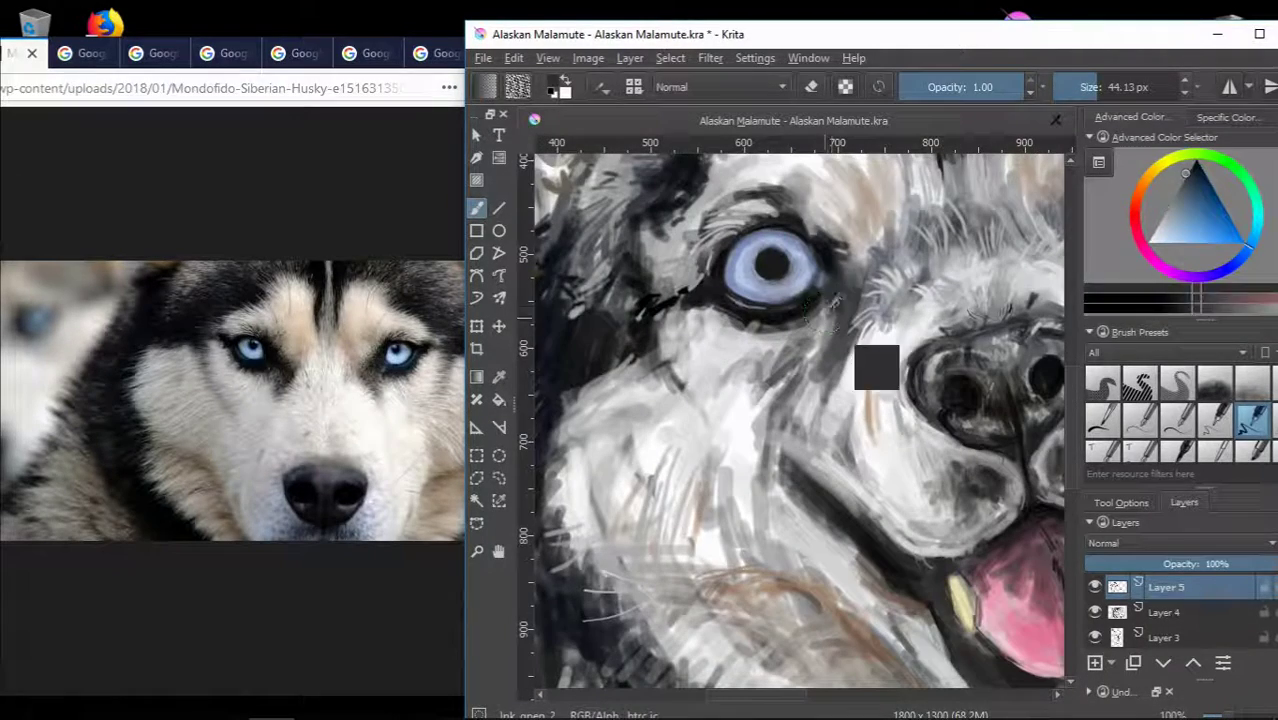
left_click(917, 400, "ctrl")
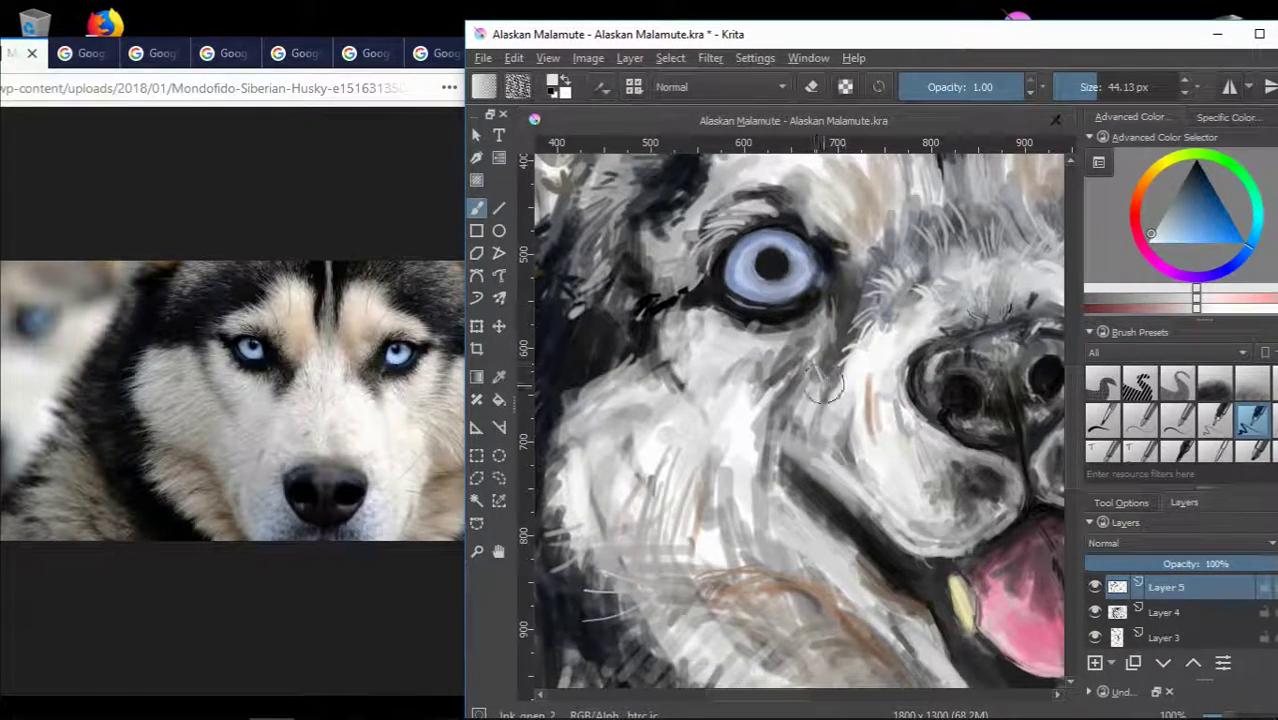
key("d")
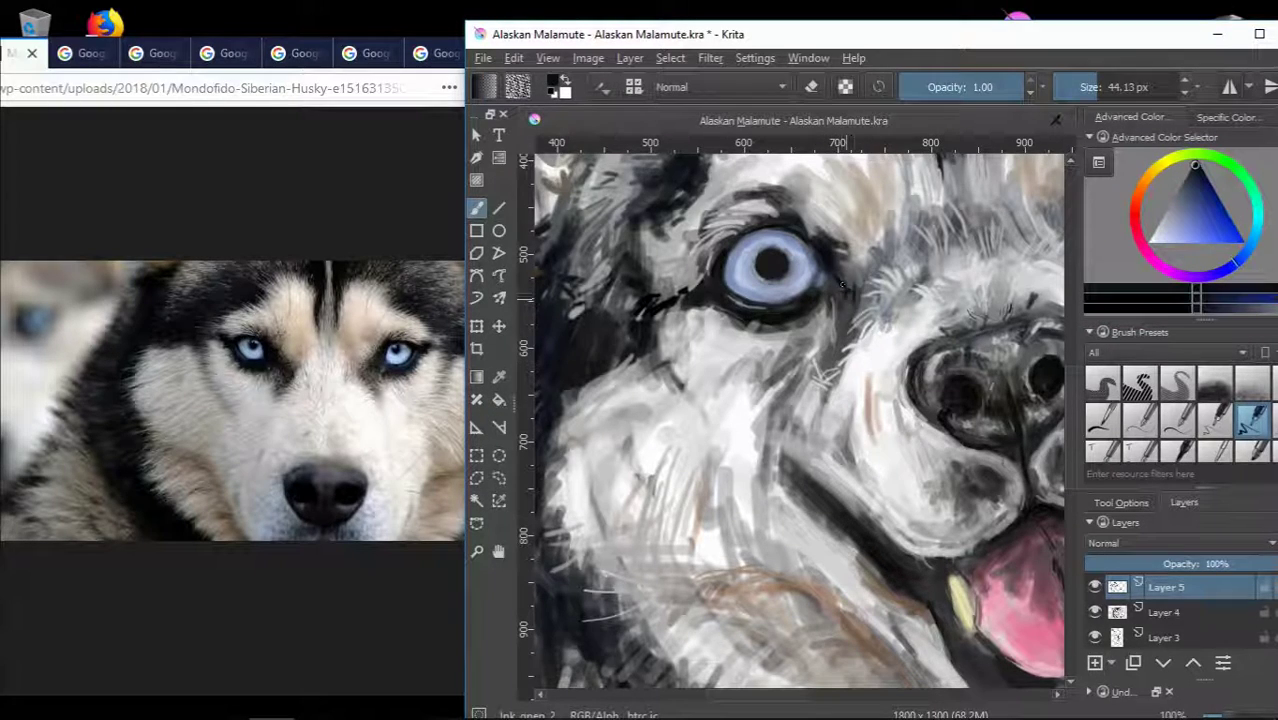
scroll(809, 268, "up", 2)
left_click_drag(862, 218, 782, 366)
left_click_drag(874, 280, 820, 330)
scroll(820, 330, "down", 5)
scroll(820, 330, "up", 3)
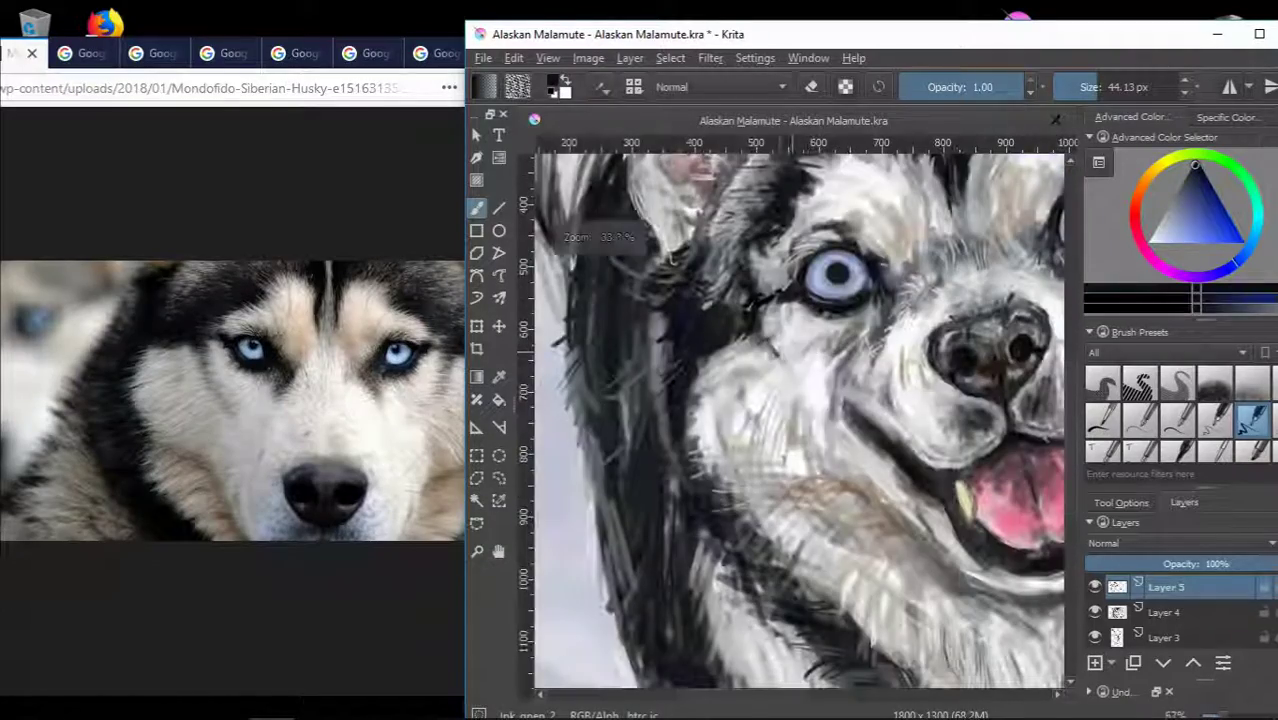
scroll(808, 392, "down", 2)
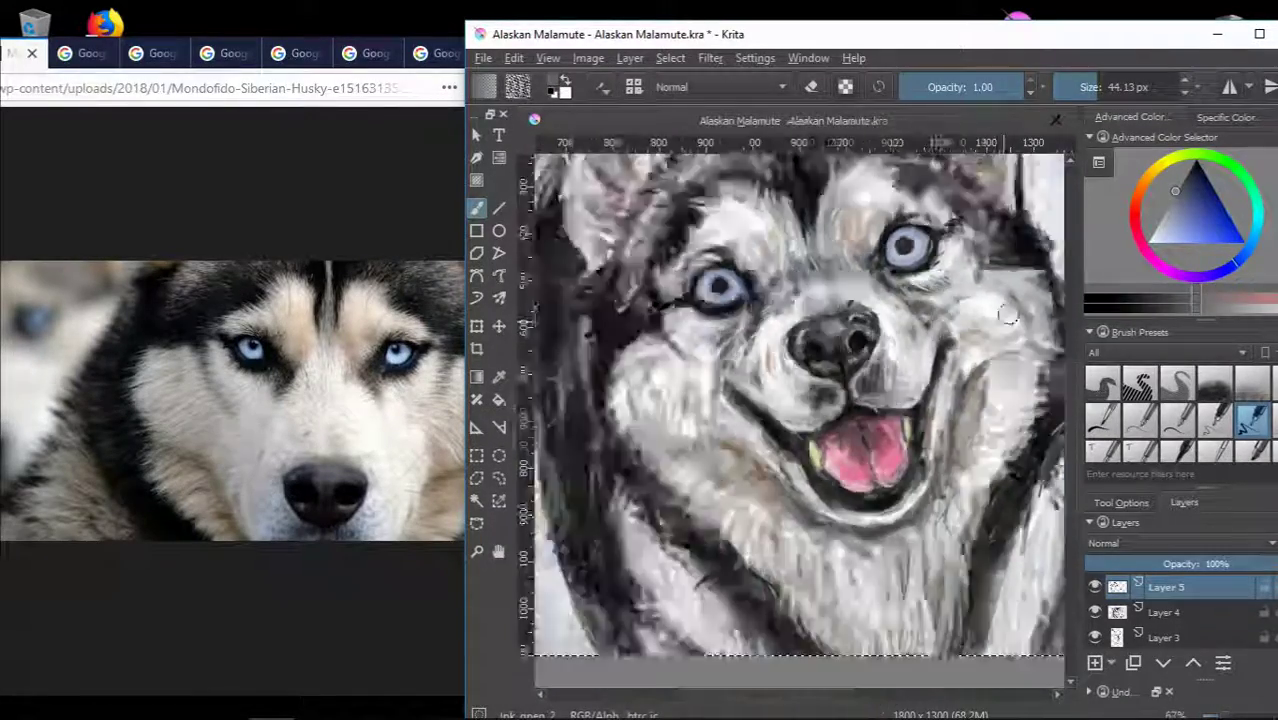
Pick a light blue-grey for the iris with a small Basic circle brush.
scroll(808, 392, "up", 2)
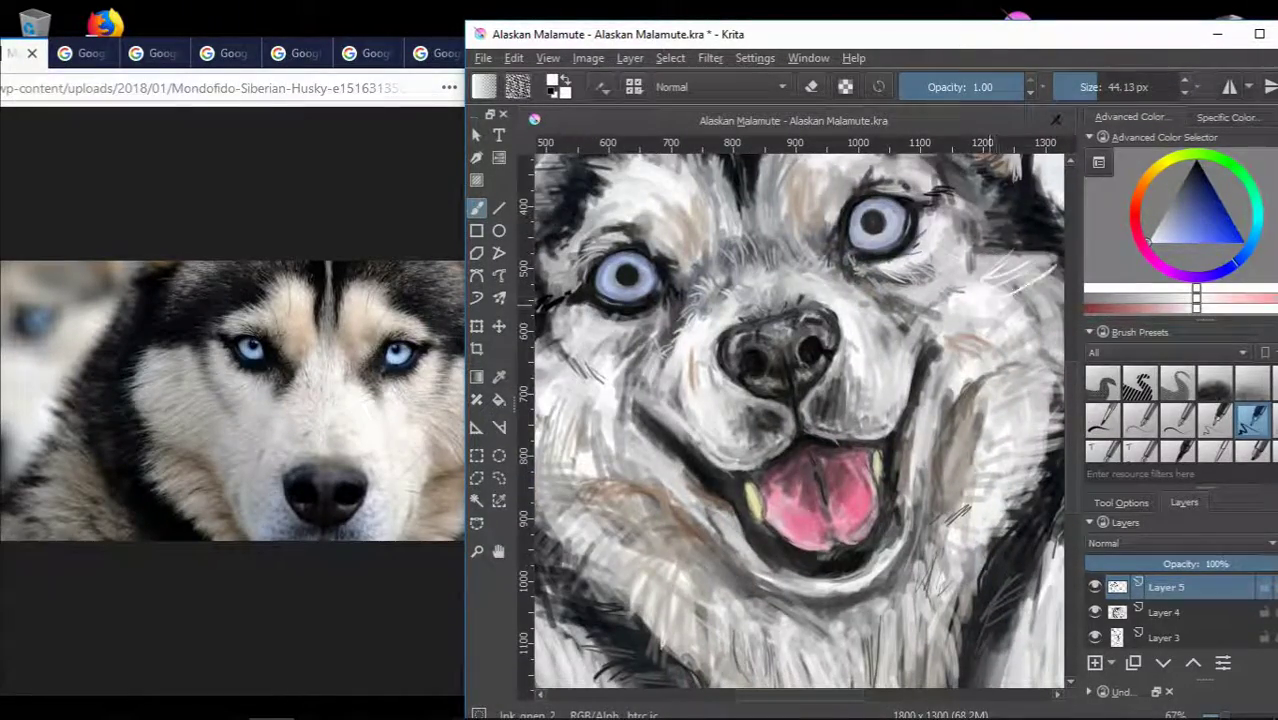
scroll(1005, 307, "down", 2)
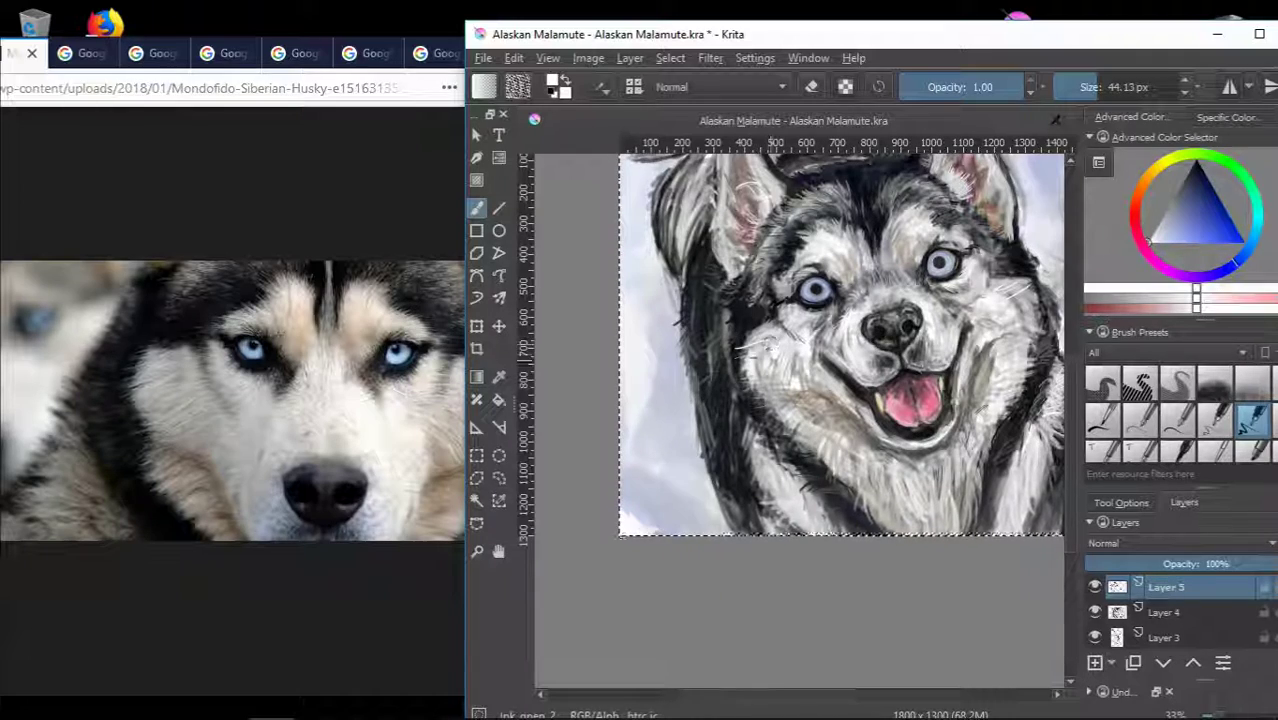
scroll(1029, 235, "up", 3)
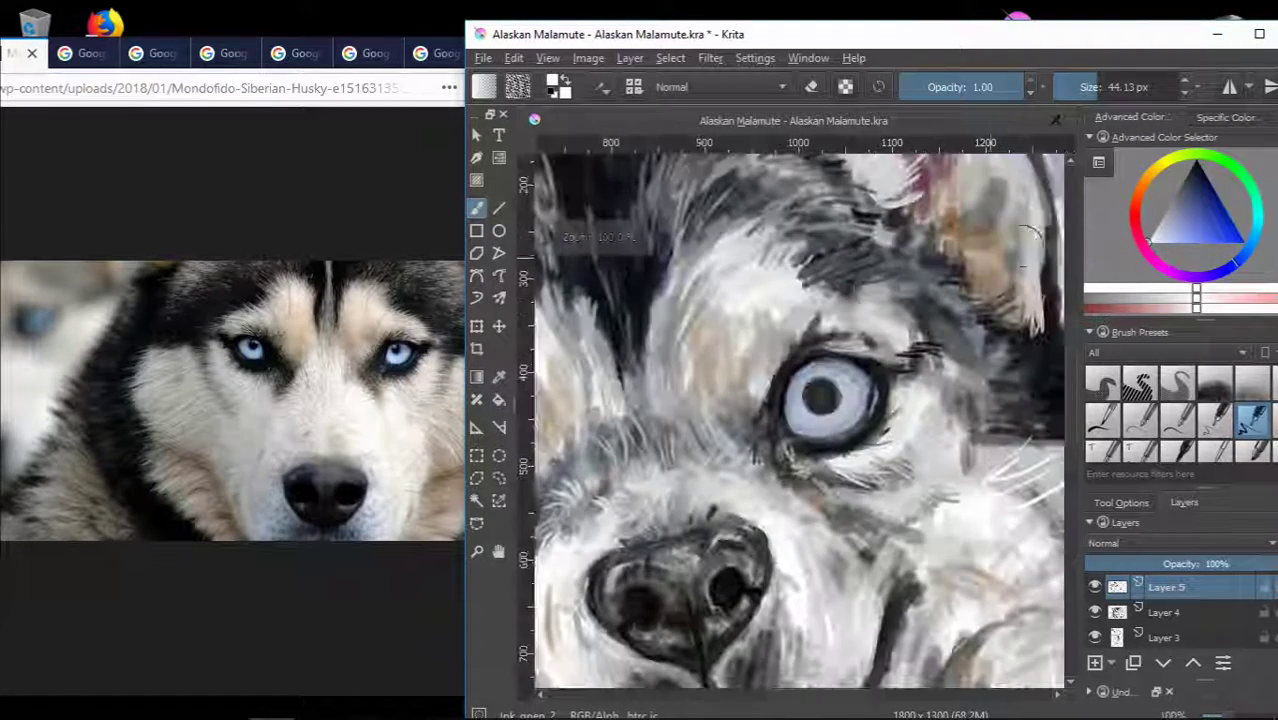
left_click(772, 440, "ctrl")
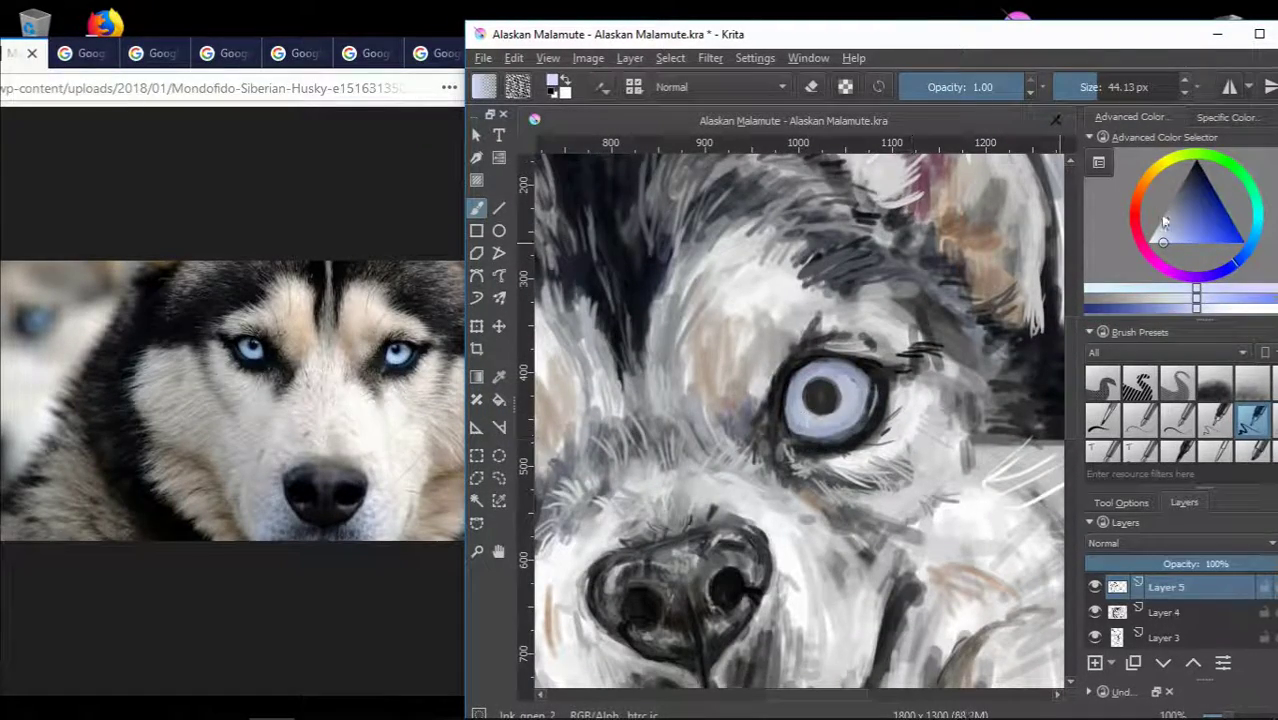
key("slash")
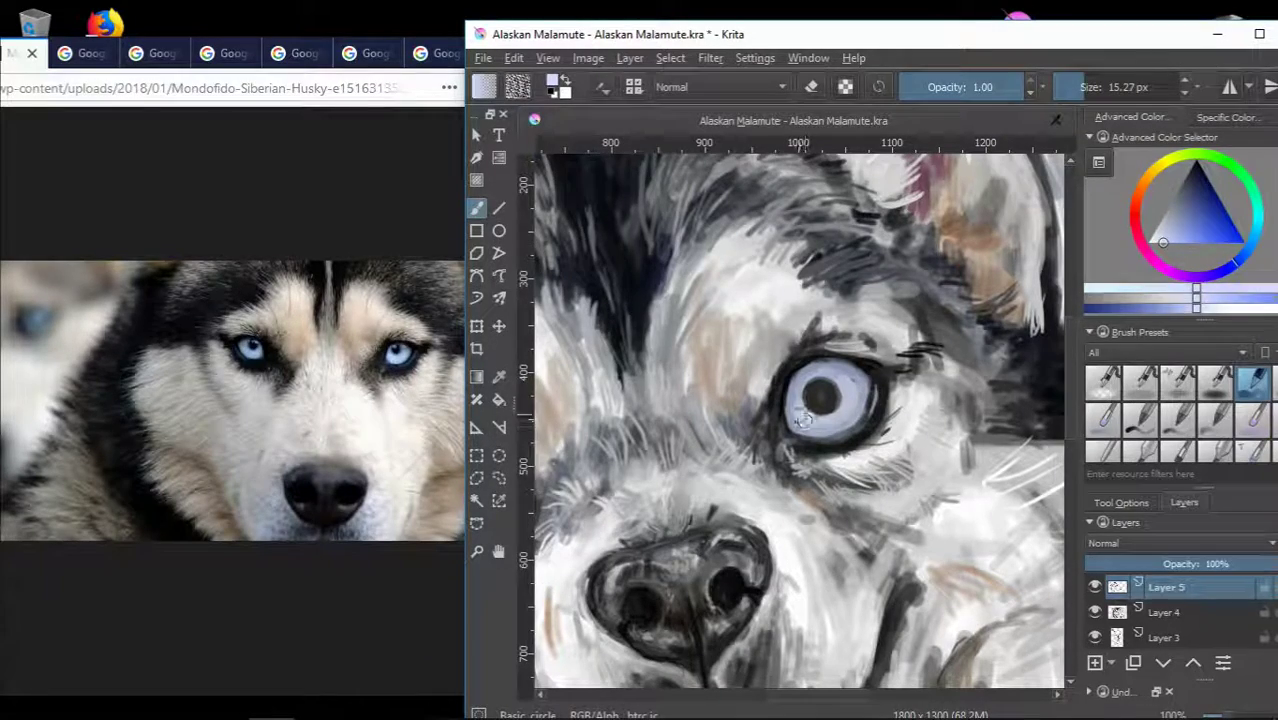
scroll(810, 424, "down", 3)
scroll(732, 393, "up", 2)
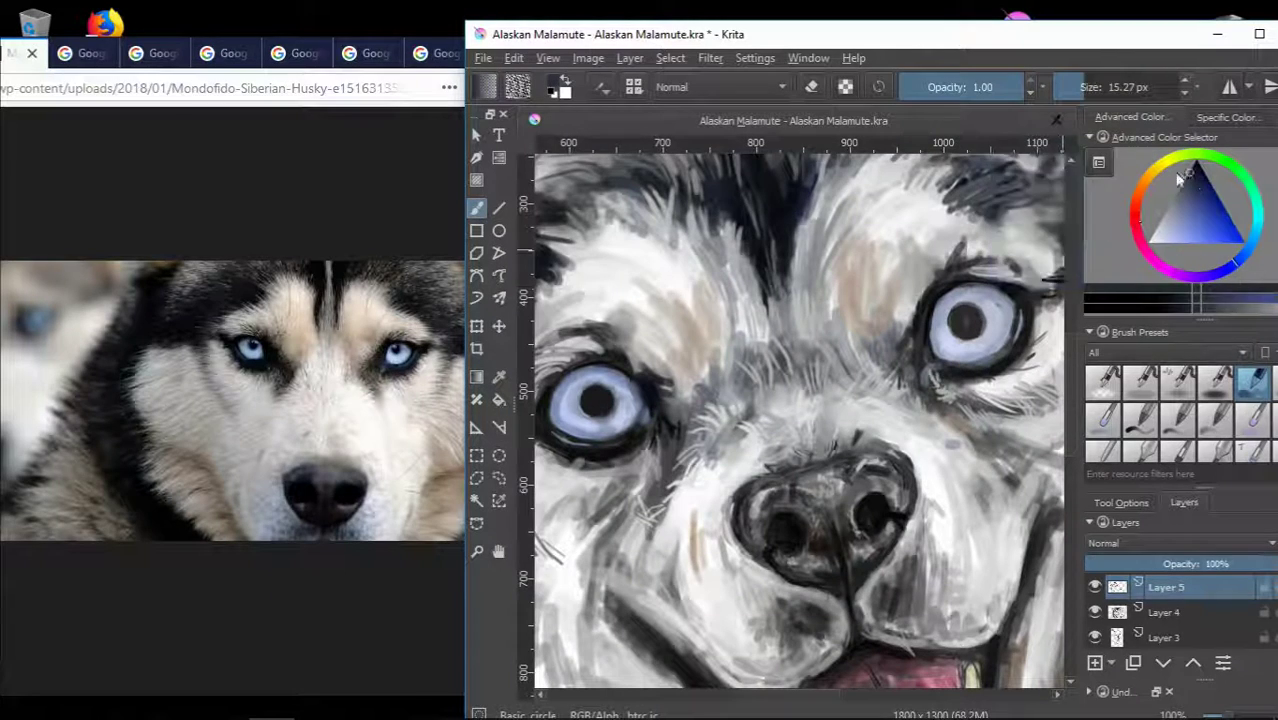
Reshade the right iris and the fur above it in grey-blue, then zoom out.
left_click_drag(1188, 190, 1192, 165)
left_click(965, 320, "ctrl")
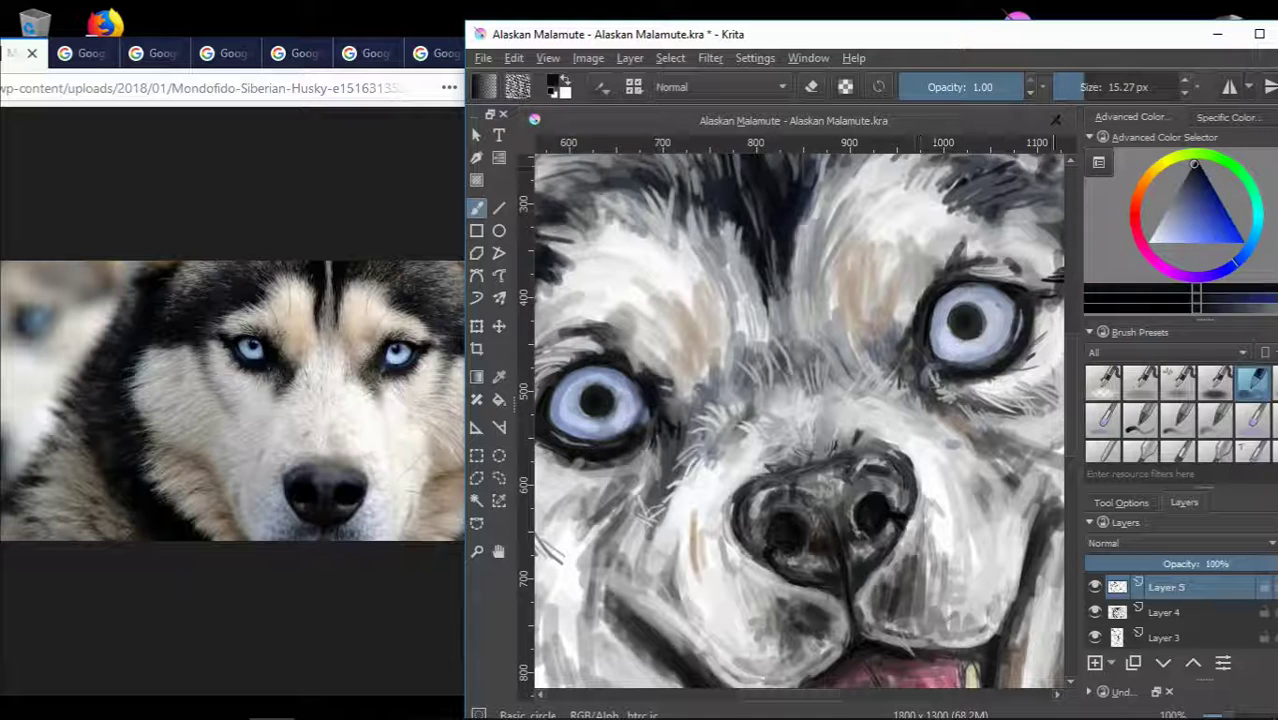
left_click(944, 314, "ctrl")
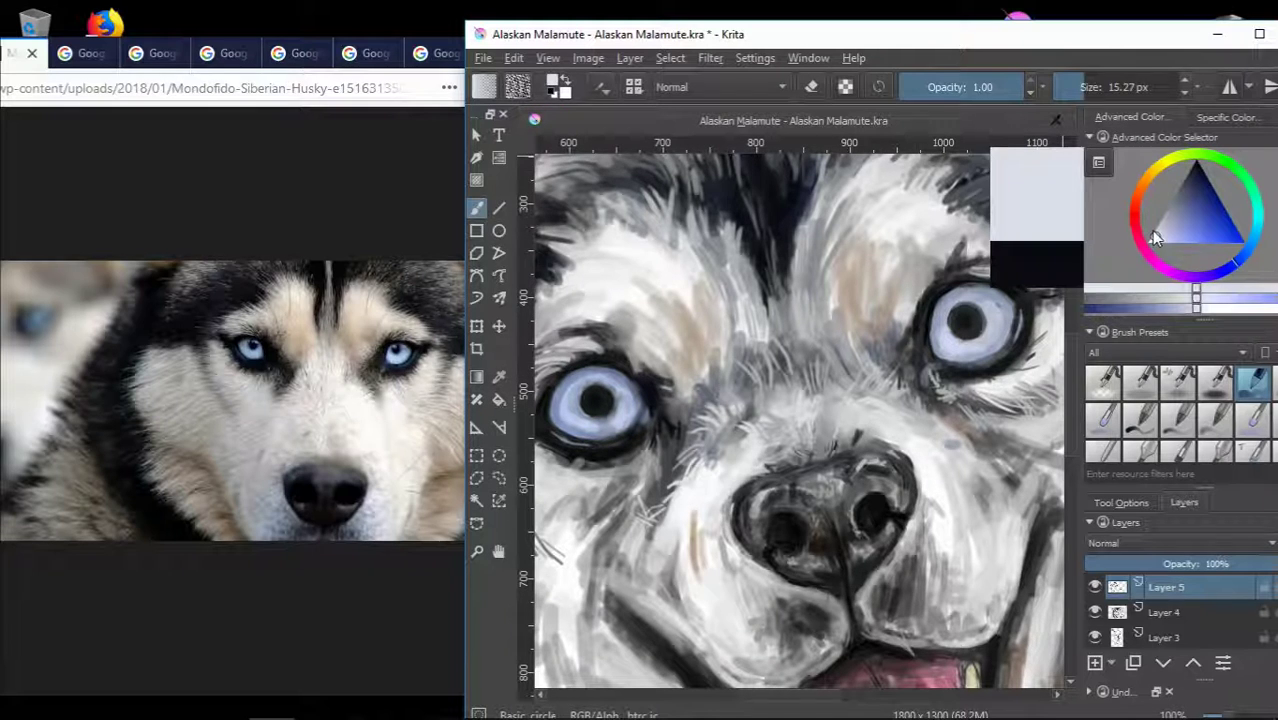
left_click(980, 320, "ctrl")
left_click_drag(1000, 170, 1040, 280)
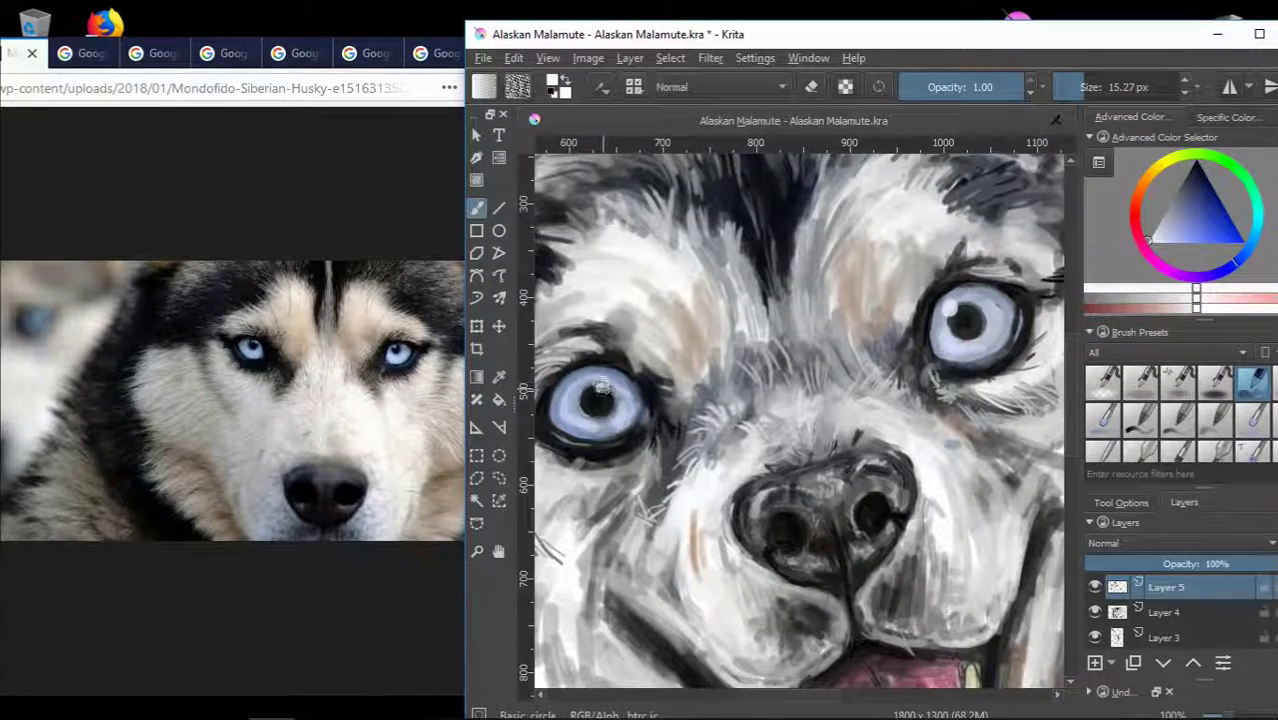
scroll(968, 312, "down", 5)
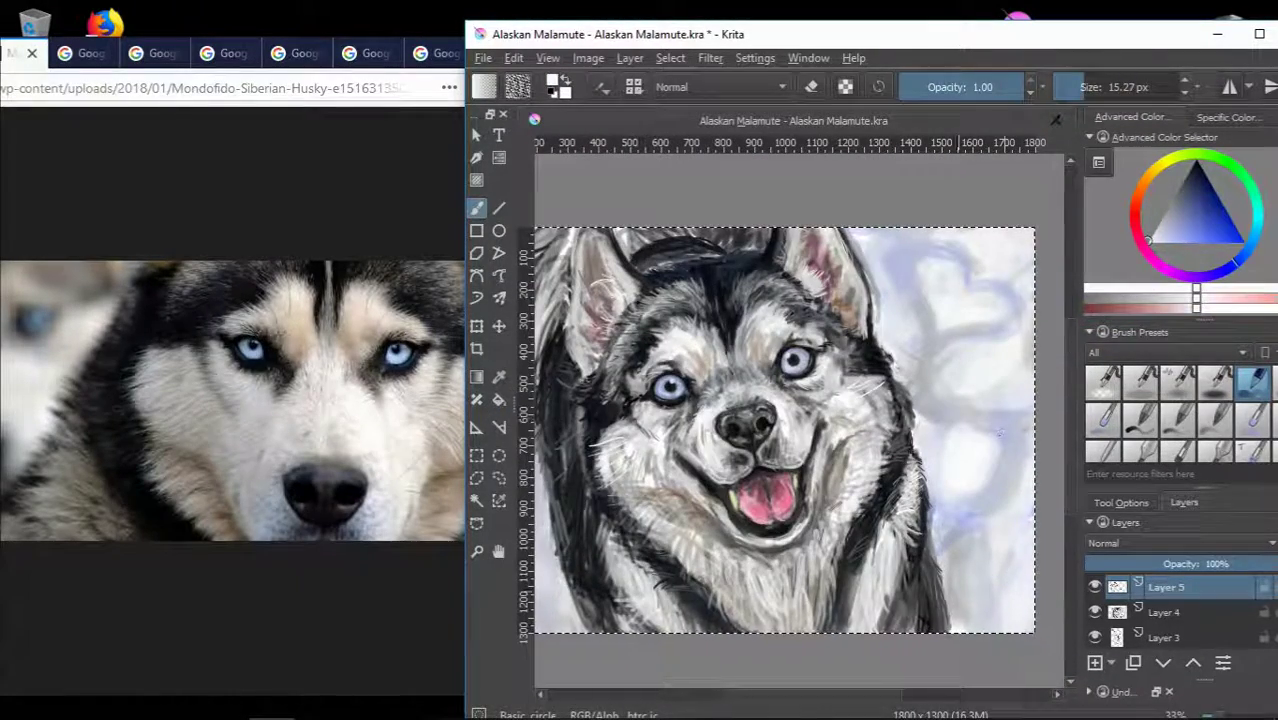
Pick a black signing colour and add a new layer on top of the stack.
scroll(877, 621, "up", 1)
left_click(1191, 204)
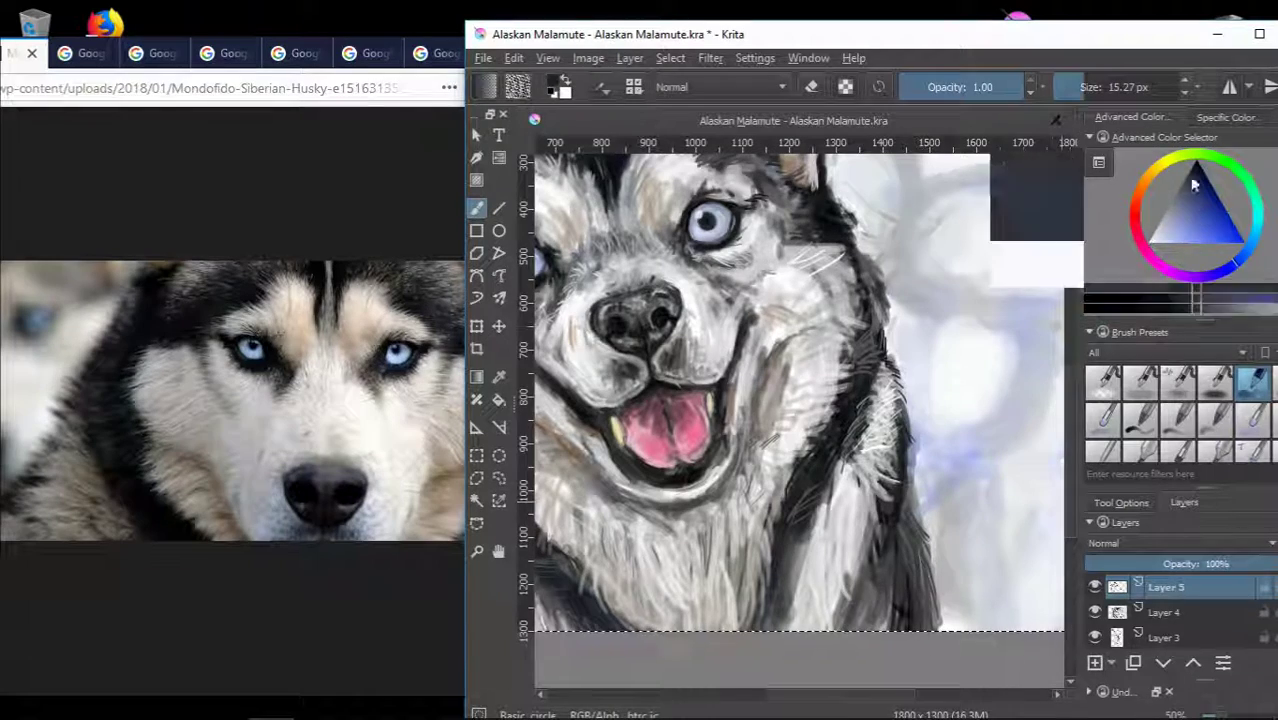
scroll(873, 536, "right", 2)
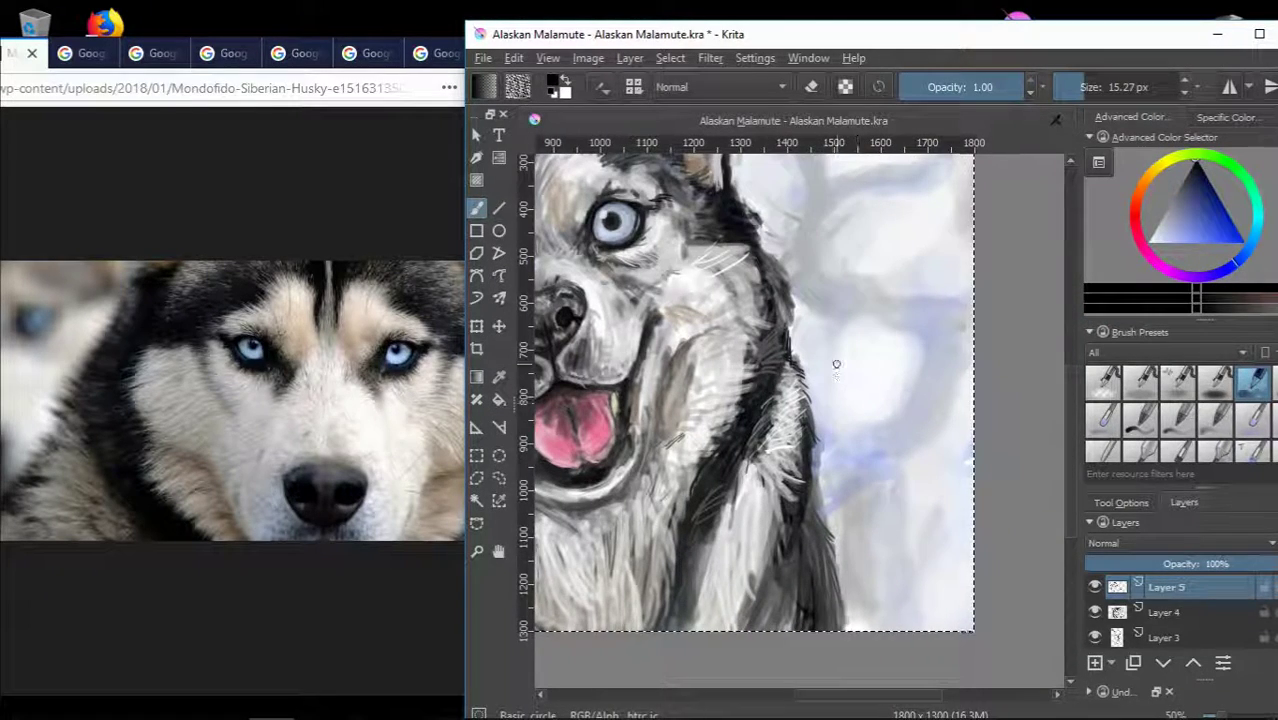
scroll(889, 536, "up", 2)
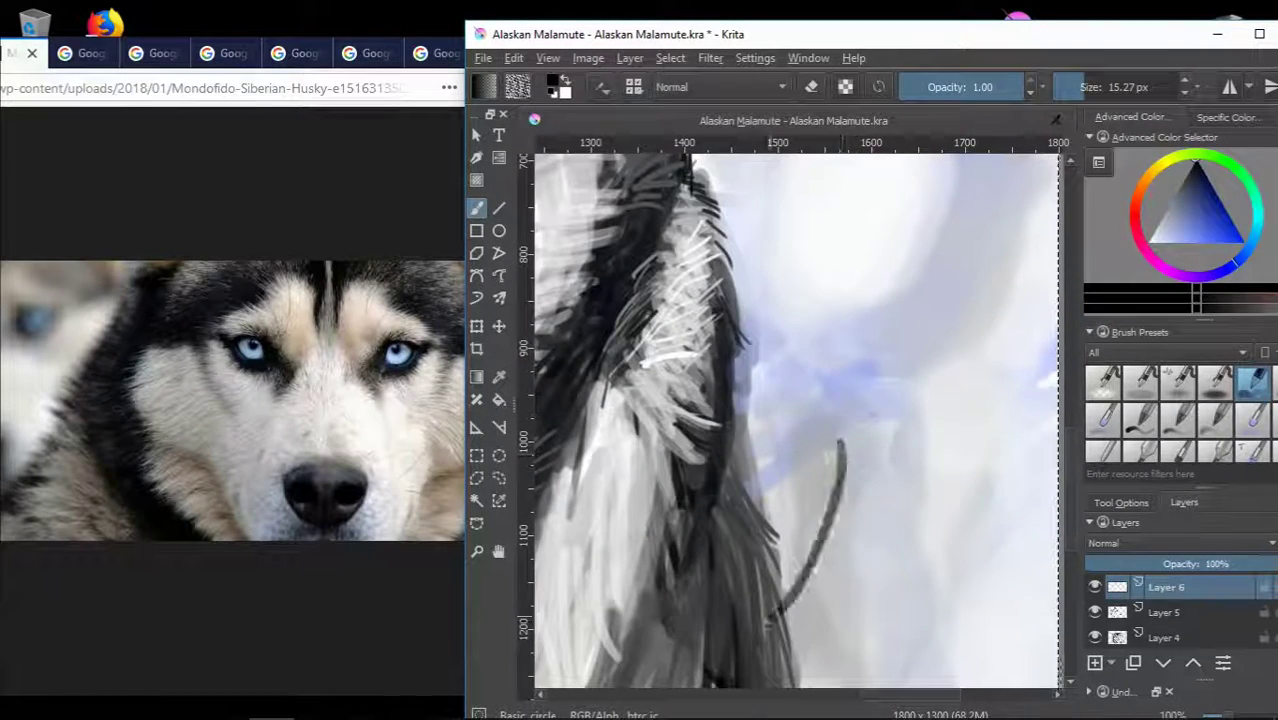
key("Insert")
With the Ink pen brush, draw the first signature letters in the lower right.
left_click_drag(854, 430, 756, 606)
key("ctrl+z")
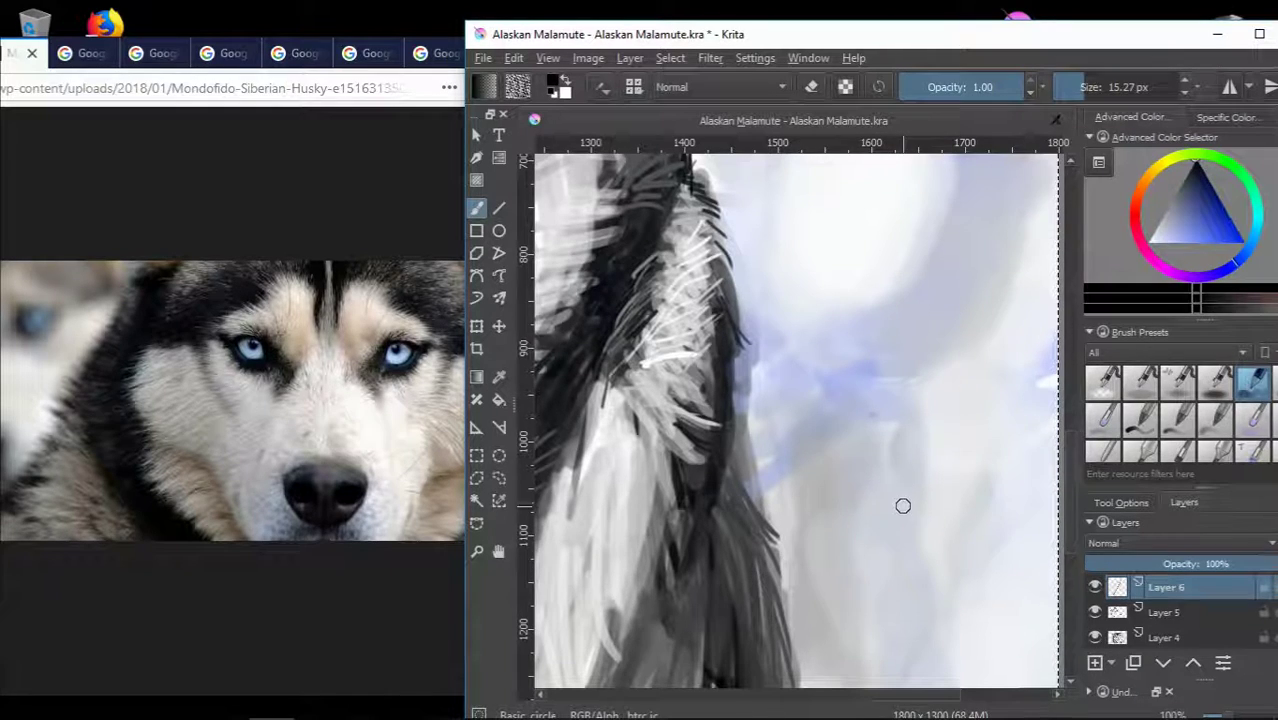
key("/")
mouse_move(873, 391)
left_mouse_down()
mouse_move(750, 608)
mouse_move(836, 382)
mouse_move(878, 685)
left_mouse_up()
key("ctrl+z")
left_click_drag(790, 520, 907, 593)
Finish writing the signature name, ending it with a period.
scroll(936, 536, "down", 2)
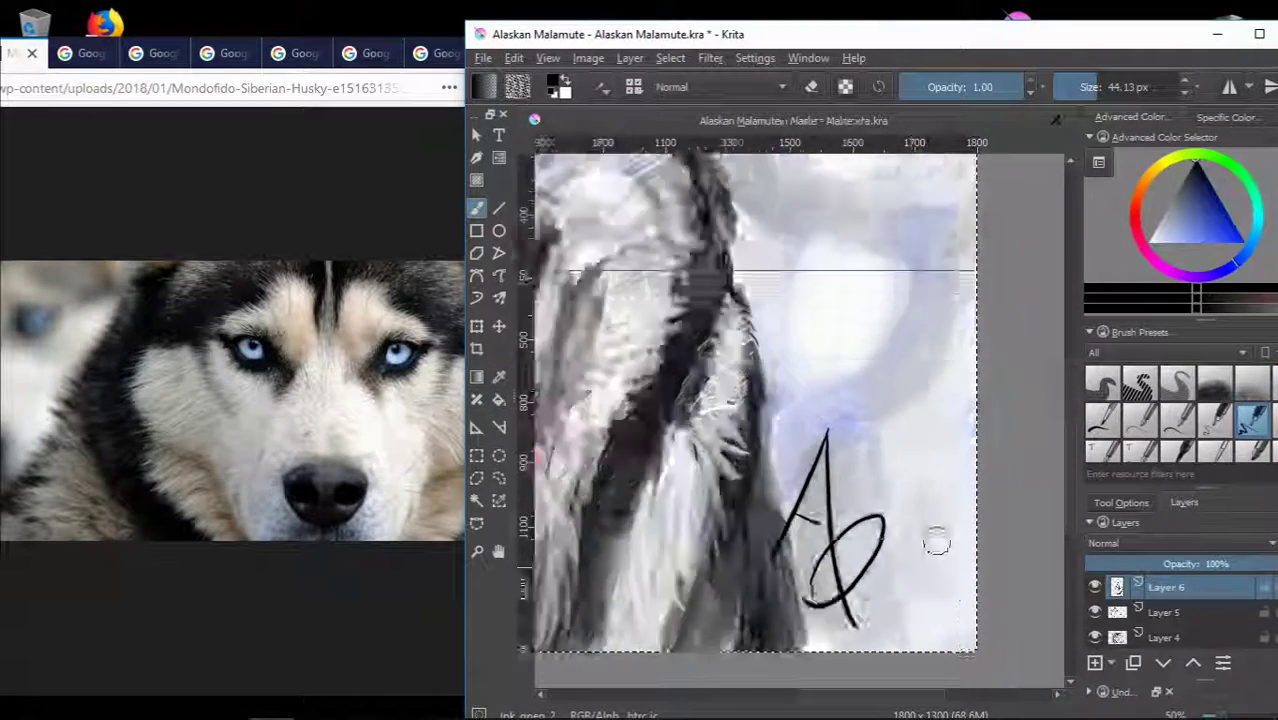
key("ctrl+z")
key("ctrl+z")
key("ctrl+z")
scroll(800, 400, "up", 3)
key("ctrl+shift+z")
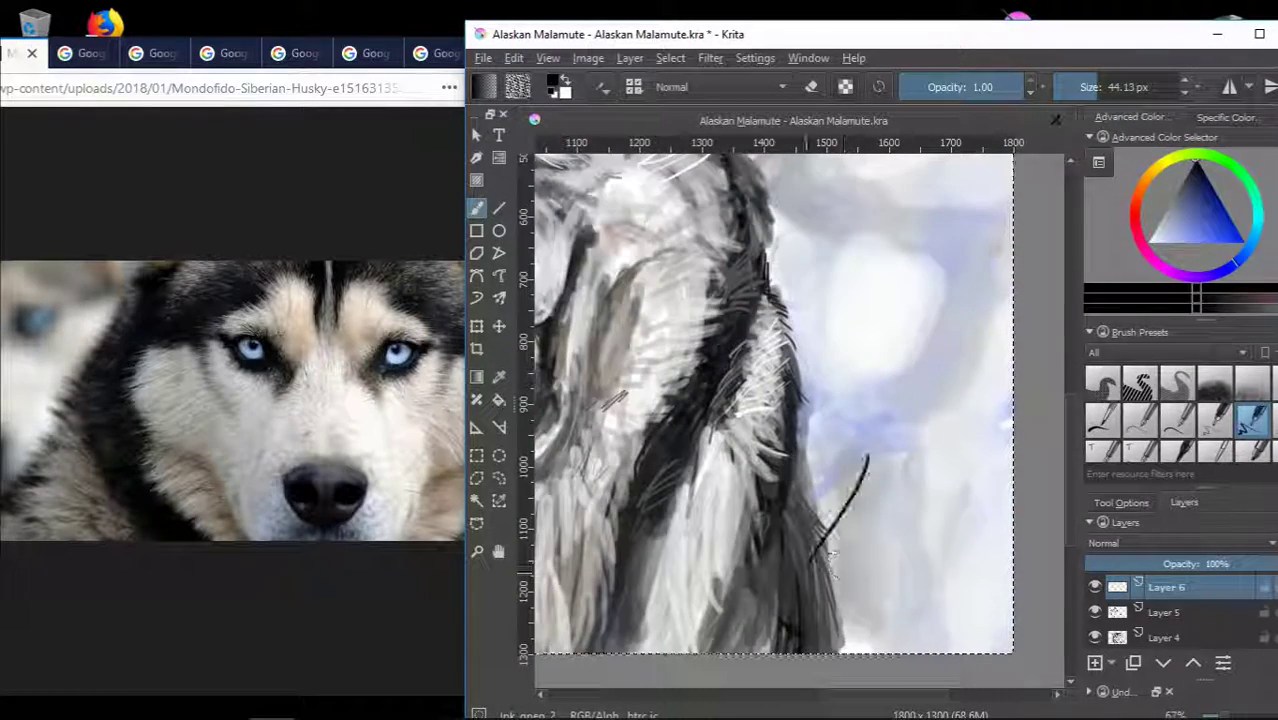
scroll(800, 400, "up", 1)
scroll(810, 570, "down", 1)
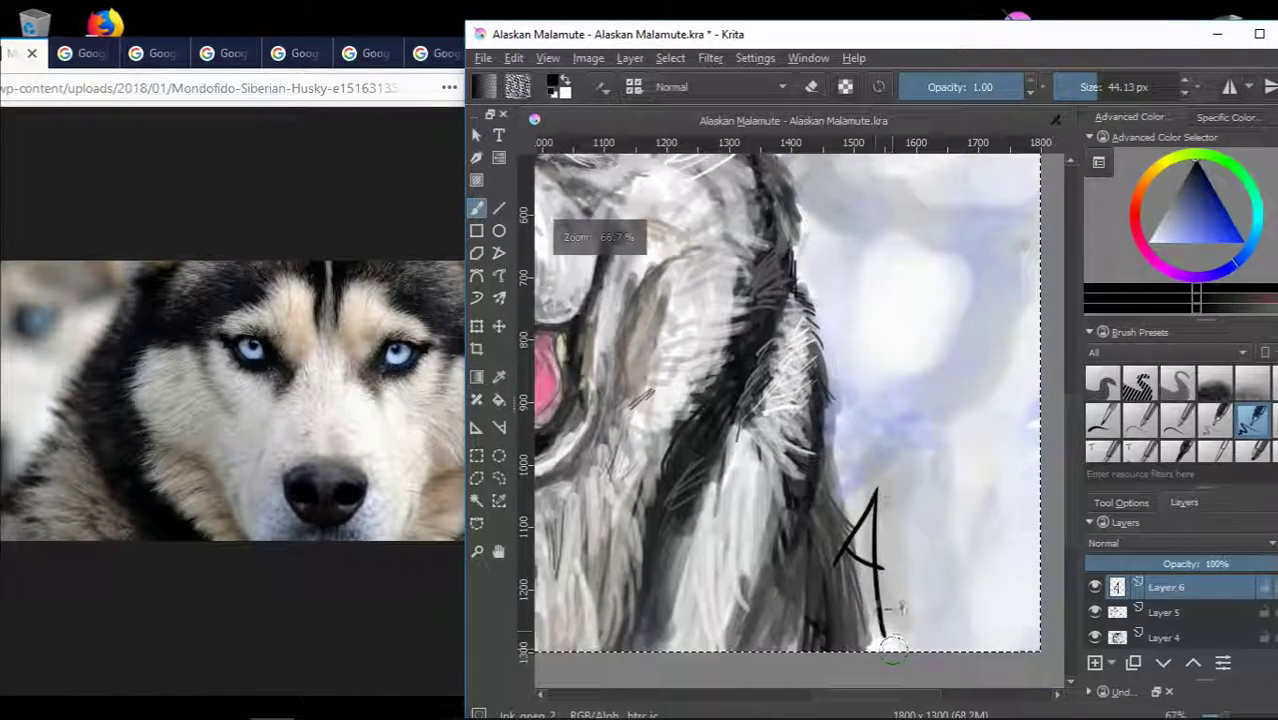
mouse_move(787, 548)
left_mouse_down()
mouse_move(882, 572)
mouse_move(855, 600)
left_mouse_up()
scroll(924, 585, "up", 2)
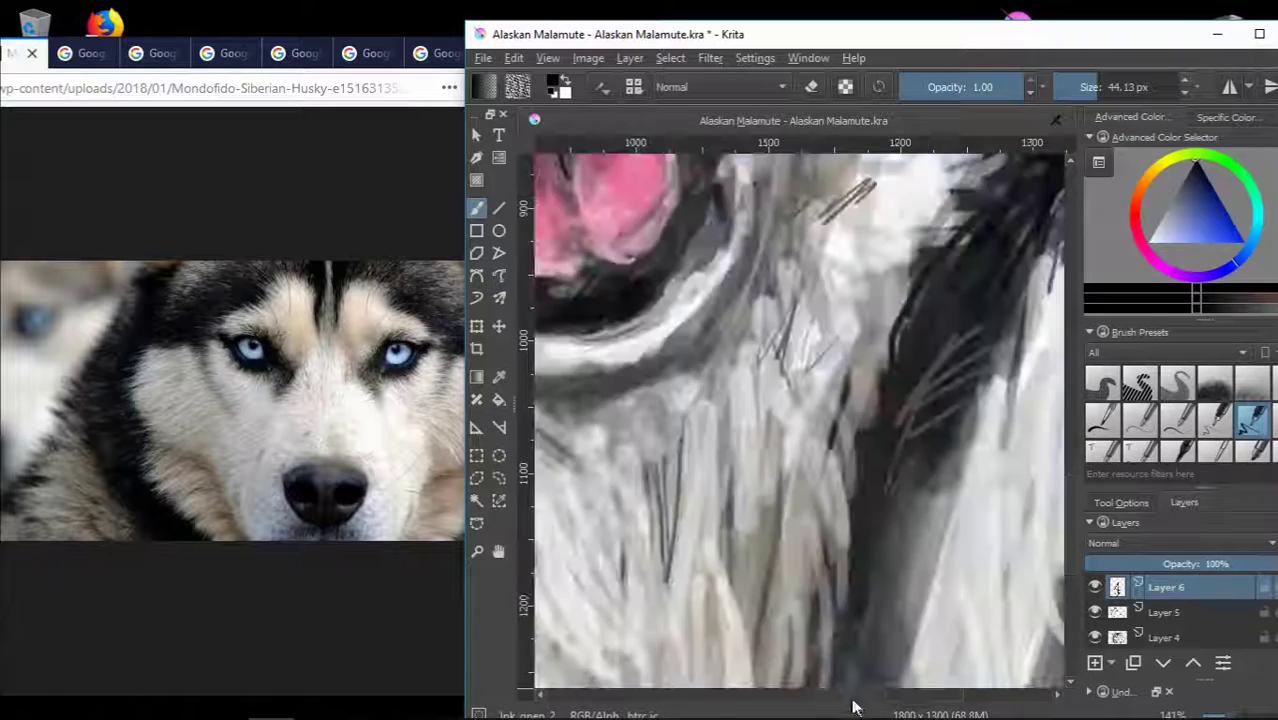
left_click_drag(710, 560, 700, 600)
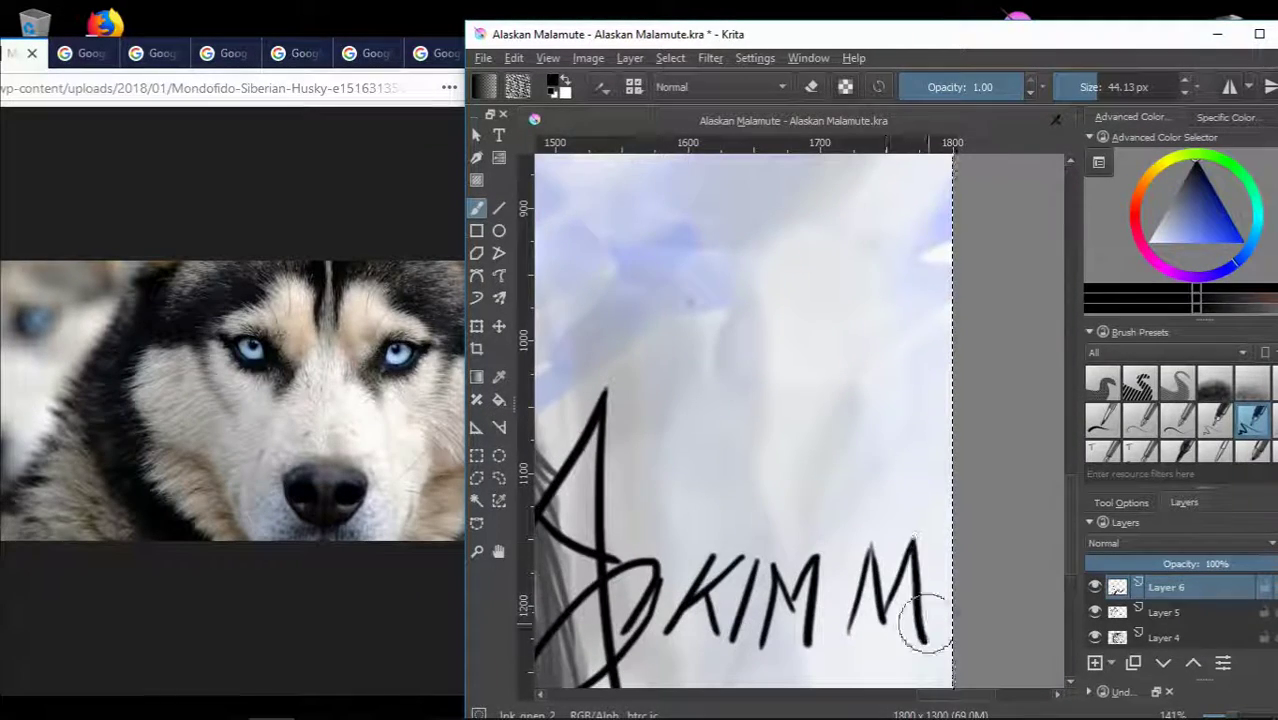
left_click(931, 640)
Write the date 6/2/2018 beneath the signature.
scroll(655, 405, "down", 3)
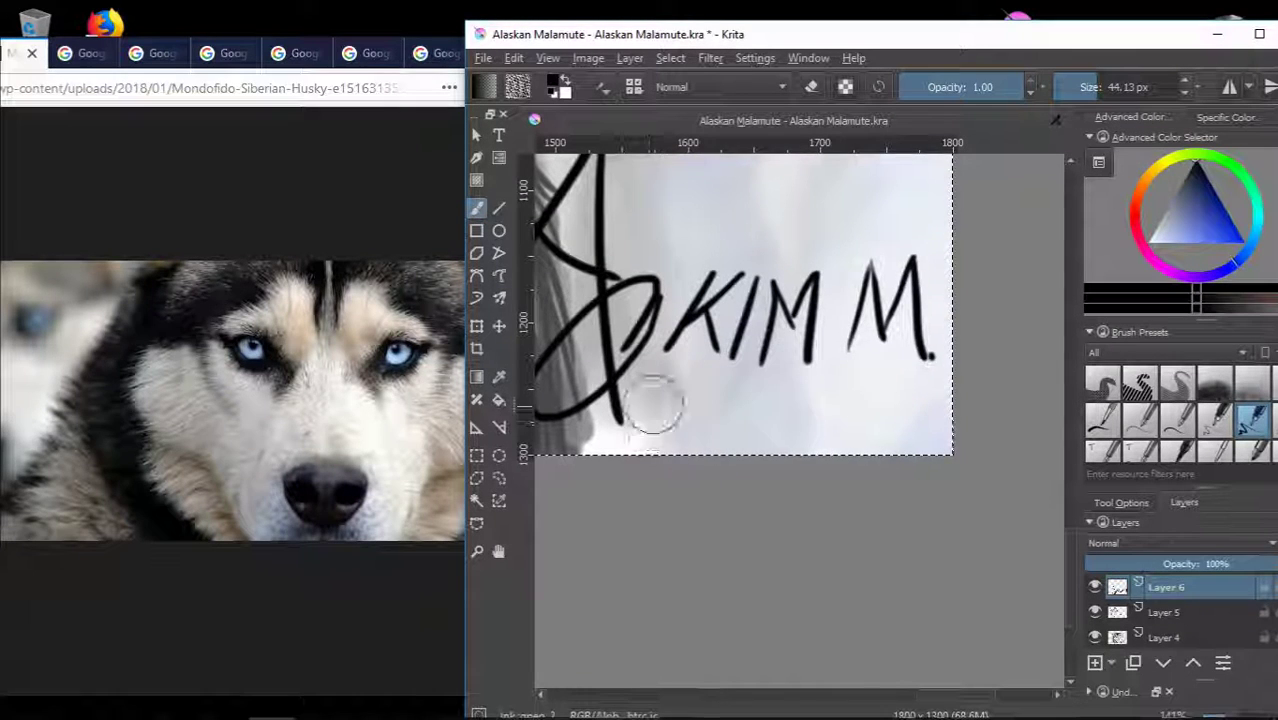
left_click_drag(660, 395, 655, 430)
left_click_drag(690, 393, 676, 450)
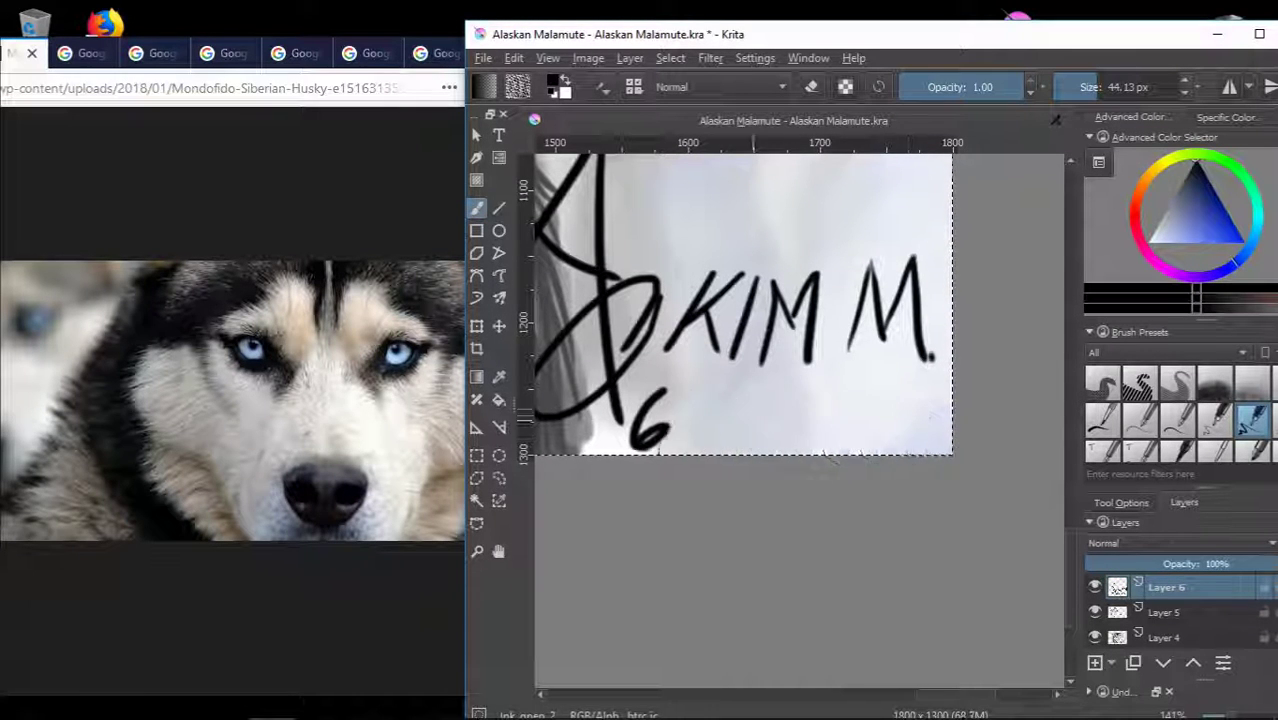
mouse_move(690, 388)
left_mouse_down()
mouse_move(676, 442)
mouse_move(746, 430)
left_mouse_up()
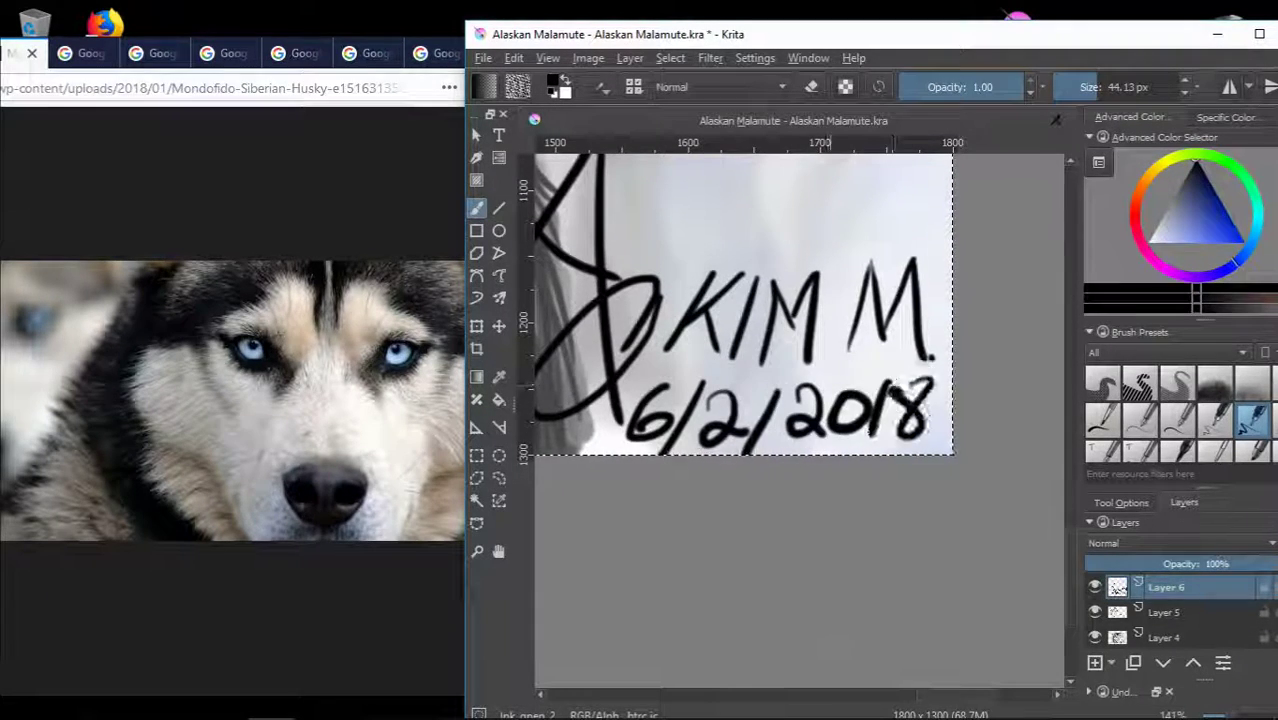
scroll(890, 400, "down", 5)
scroll(760, 440, "up", 2)
scroll(790, 500, "up", 2)
Switch back to the Basic circle brush and pick a light grey colour.
scroll(812, 575, "up", 2)
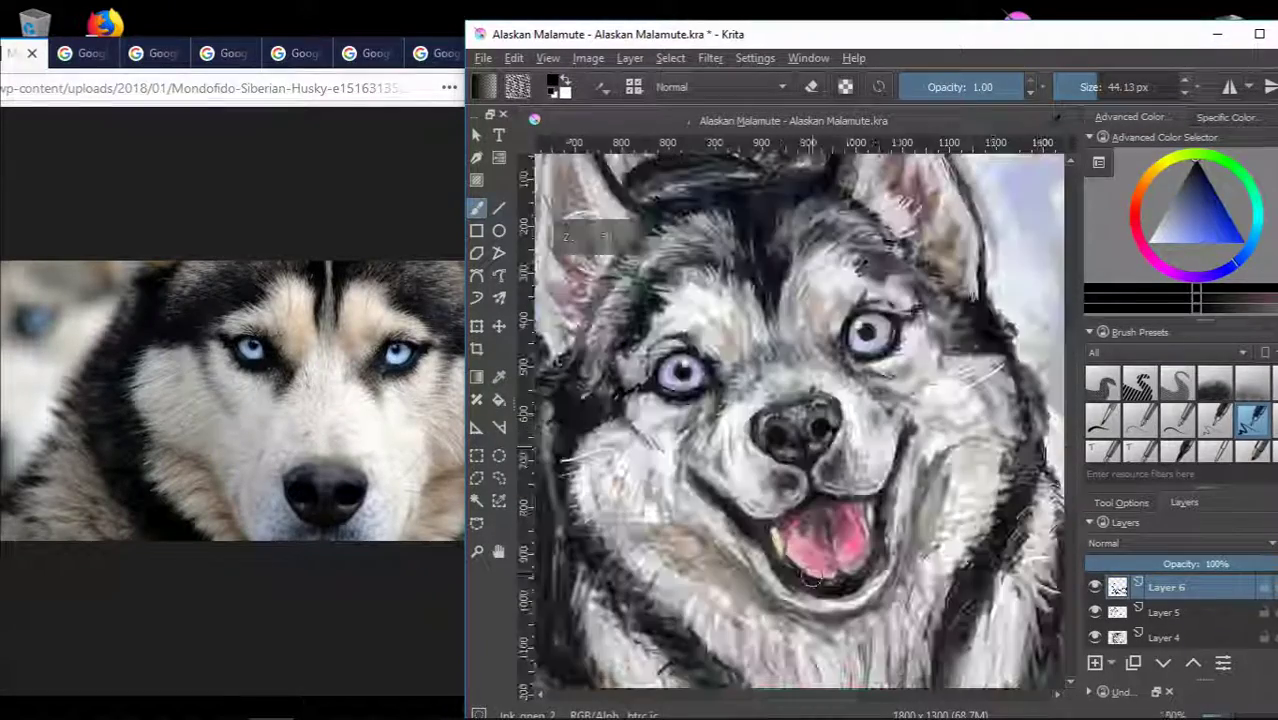
scroll(690, 598, "up", 3)
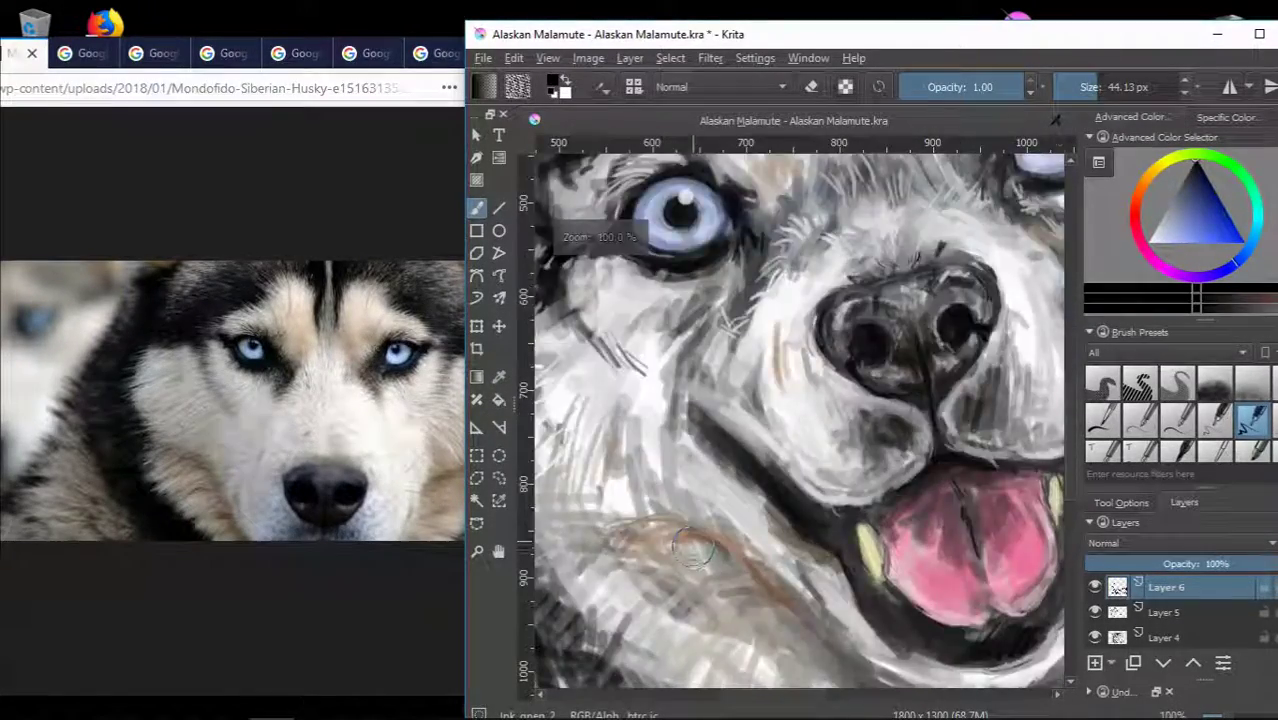
scroll(962, 482, "down", 3)
key("/")
scroll(762, 602, "up", 1)
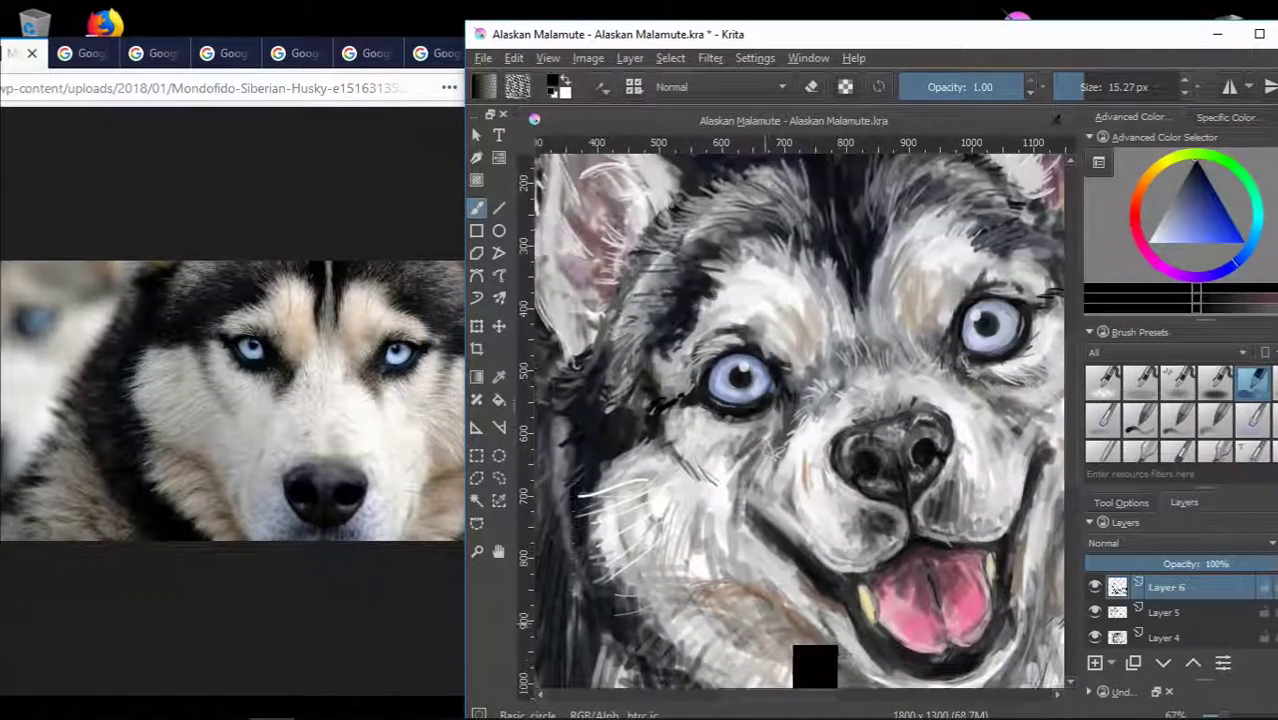
left_click(762, 602, "ctrl")
Save the portrait as Alaskan Malamute.kra.
scroll(785, 708, "right", 2)
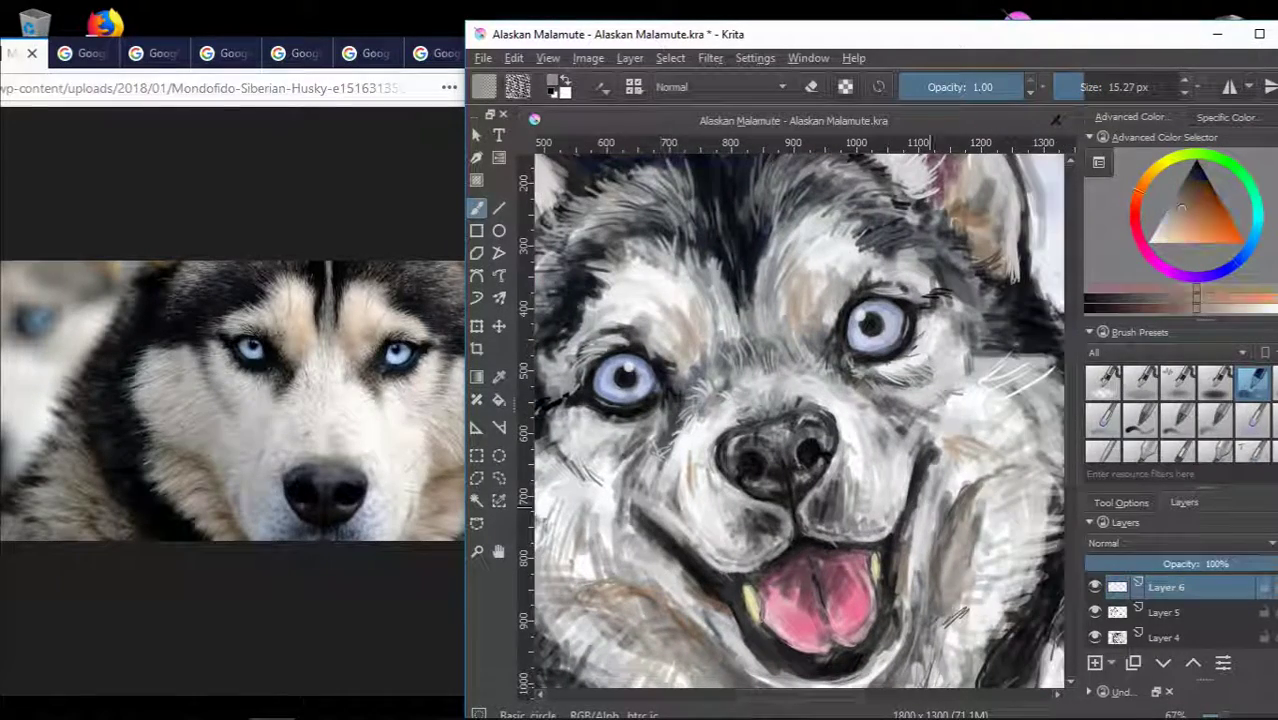
scroll(668, 575, "down", 2)
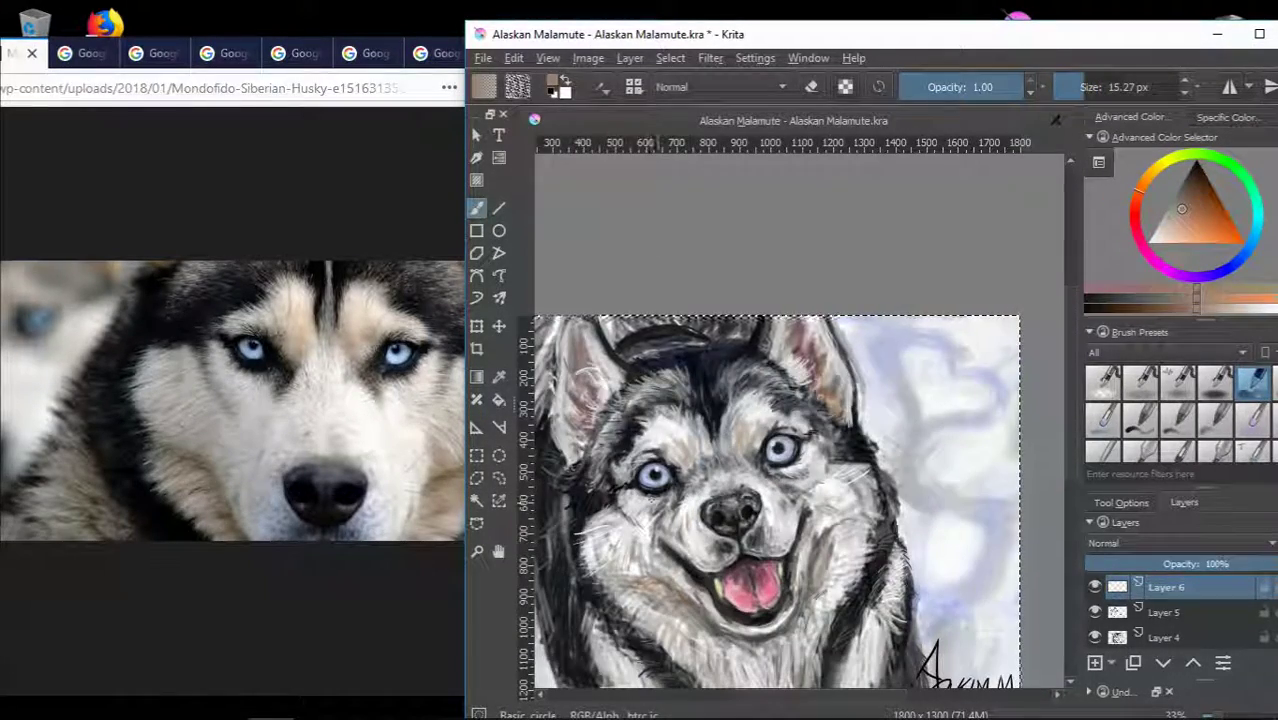
left_click(483, 58)
left_click(560, 143)
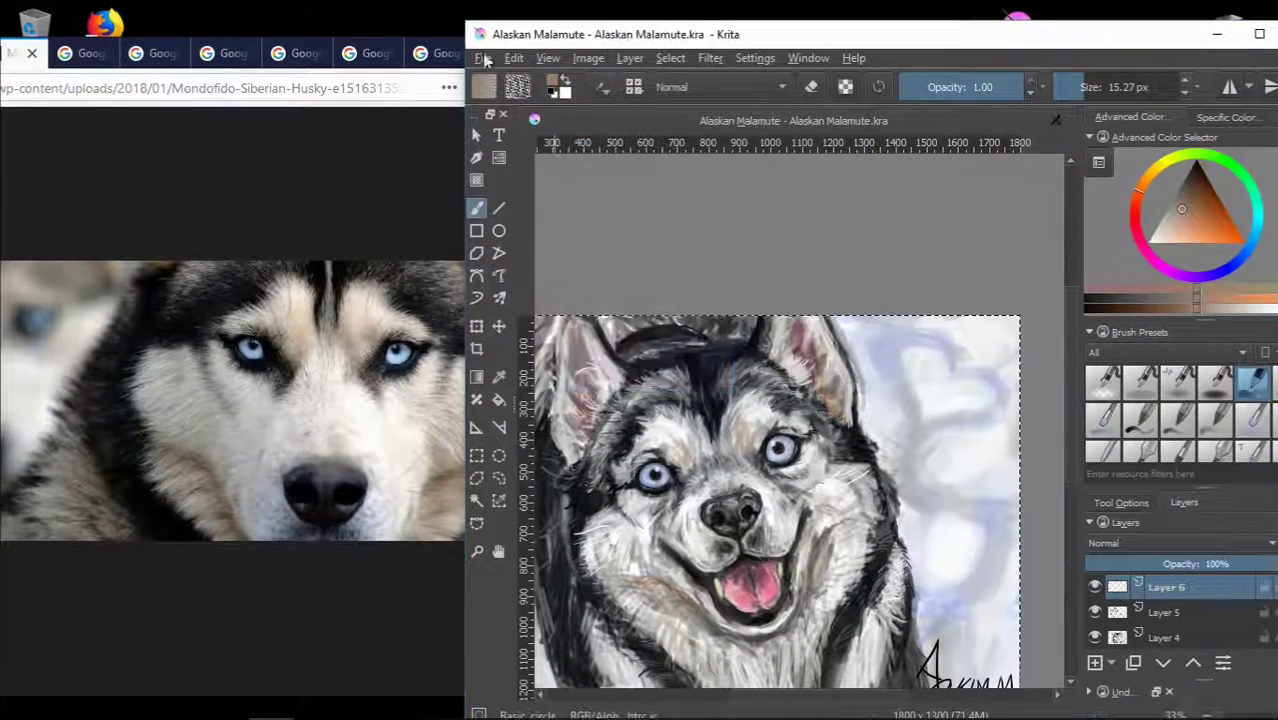
Export the signed portrait as Alaskan Malamute.png, accepting the default PNG options.
left_click(483, 58)
left_click(513, 211)
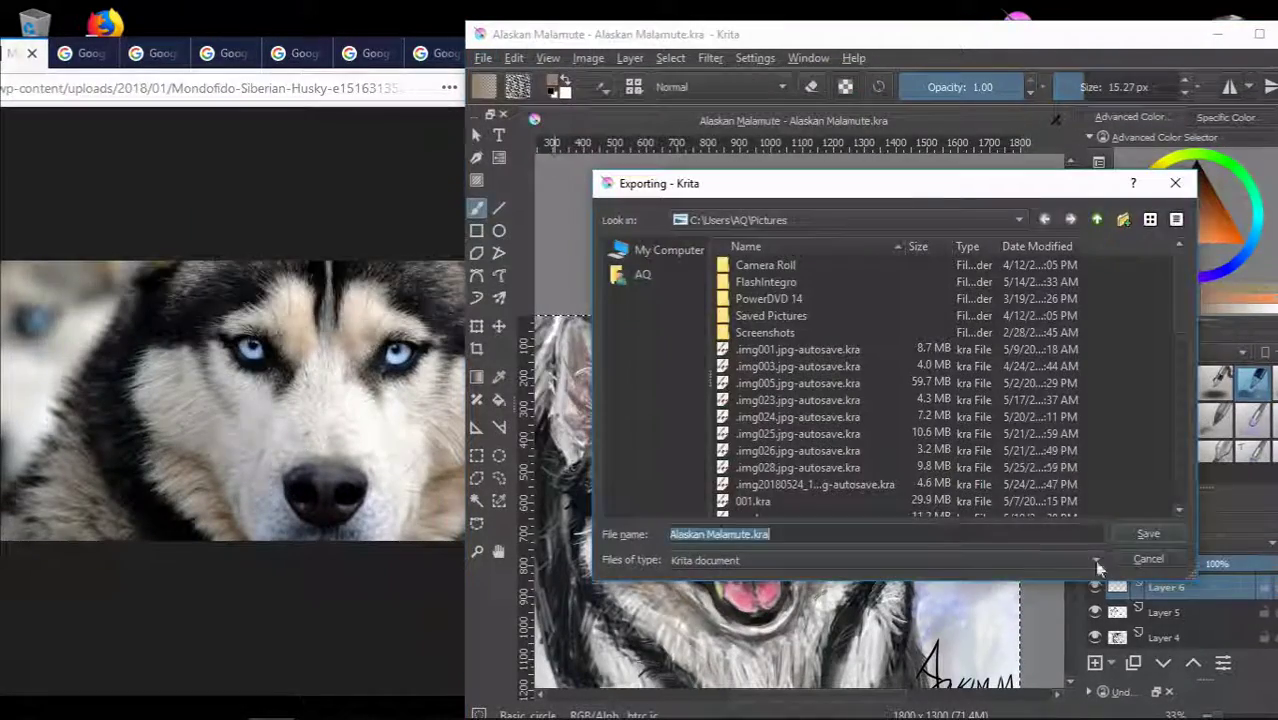
left_click(1095, 560)
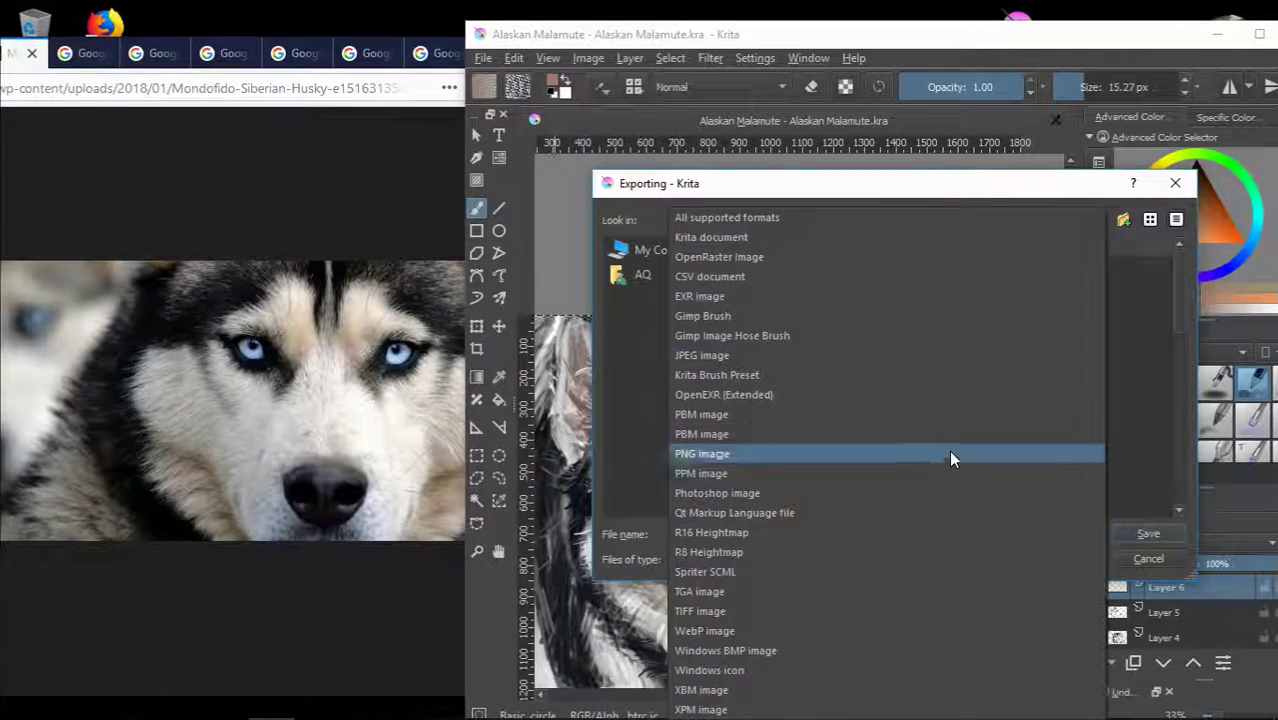
left_click(948, 452)
left_click(1145, 540)
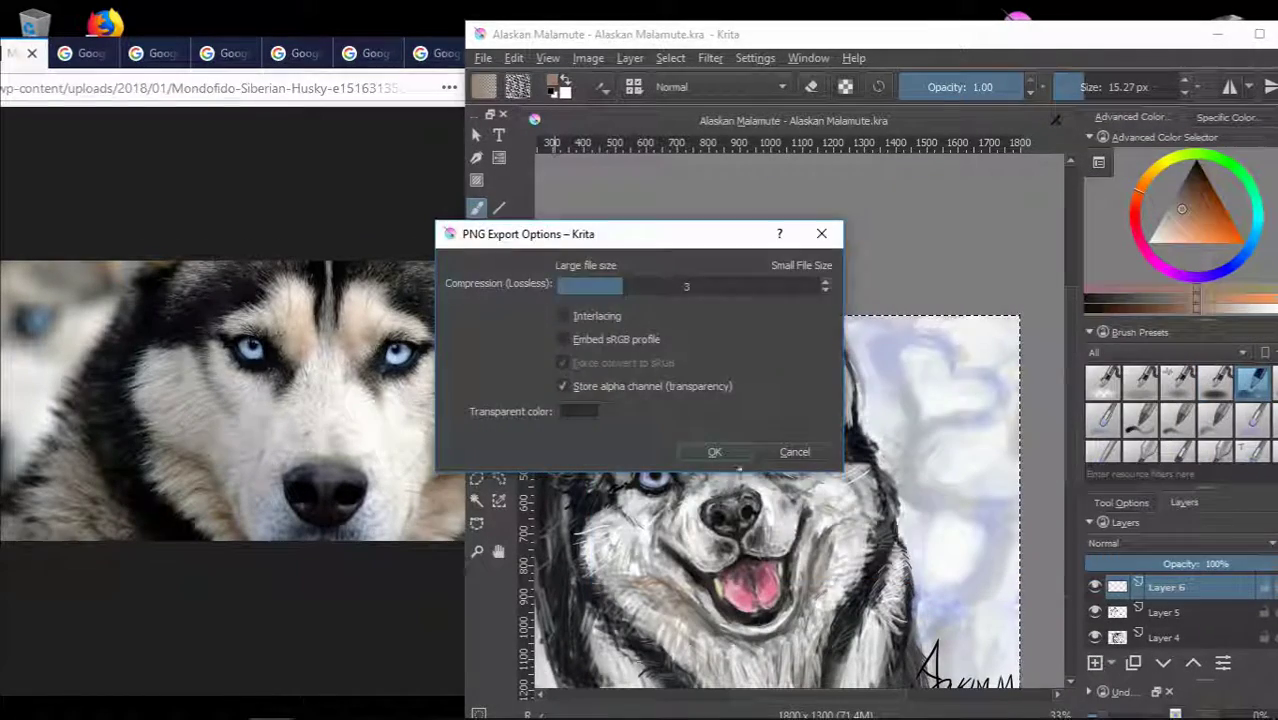
key("Return")
scroll(1070, 515, "down", 3)
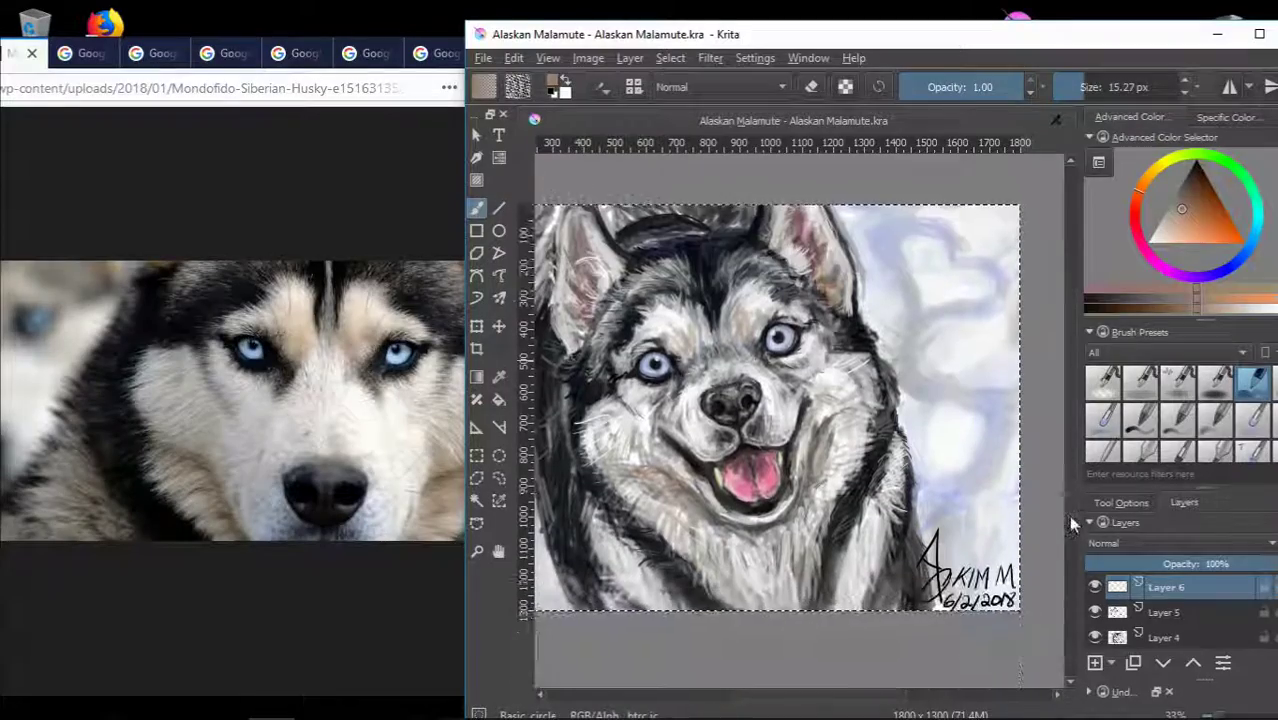
scroll(876, 700, "left", 3)
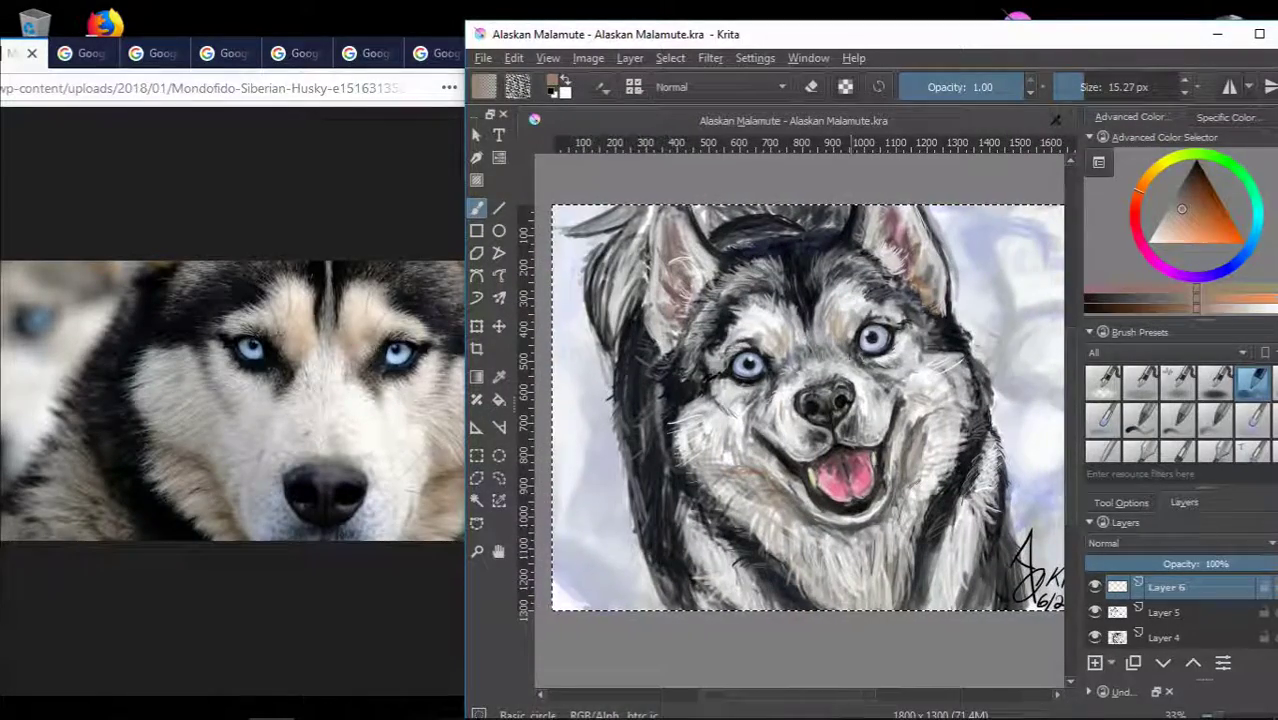